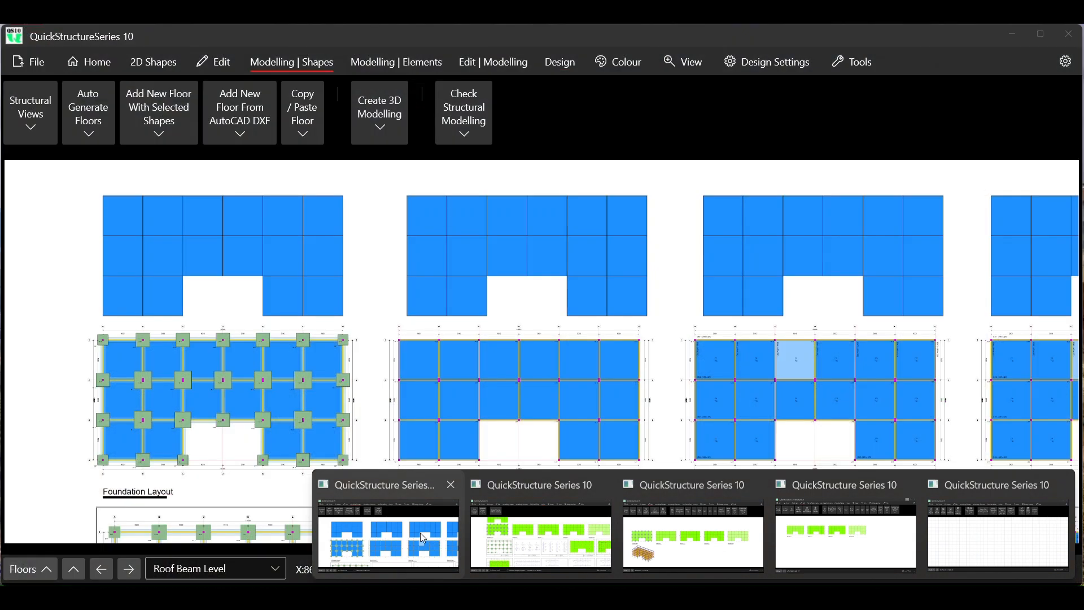
# - Review the existing modelled project, then switch to the automatically designed project and open its shape modelling commands
pyautogui.click(423, 537)
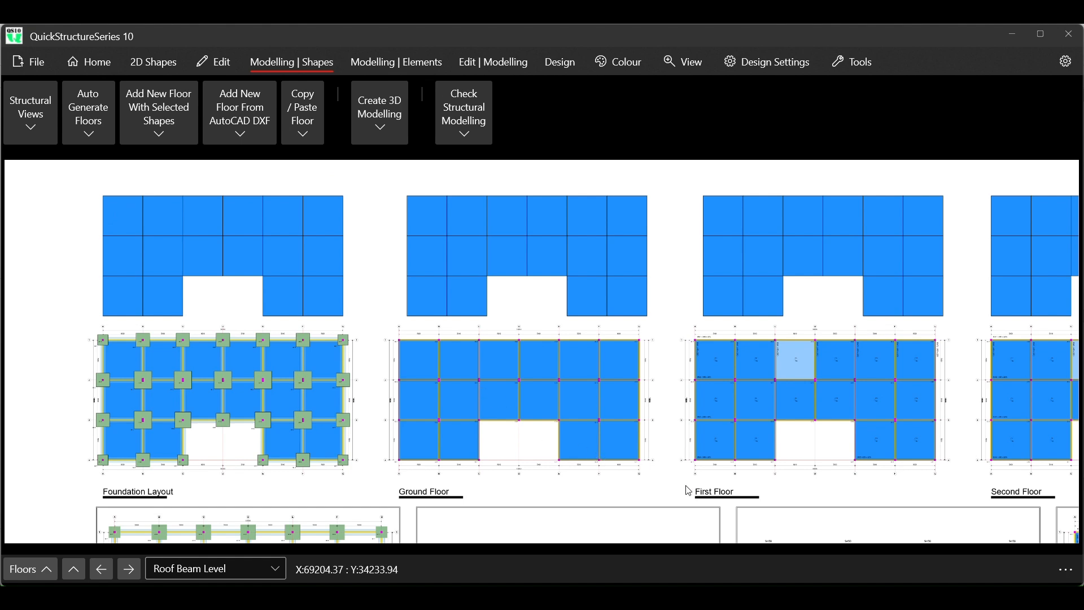
pyautogui.moveTo(694, 597)
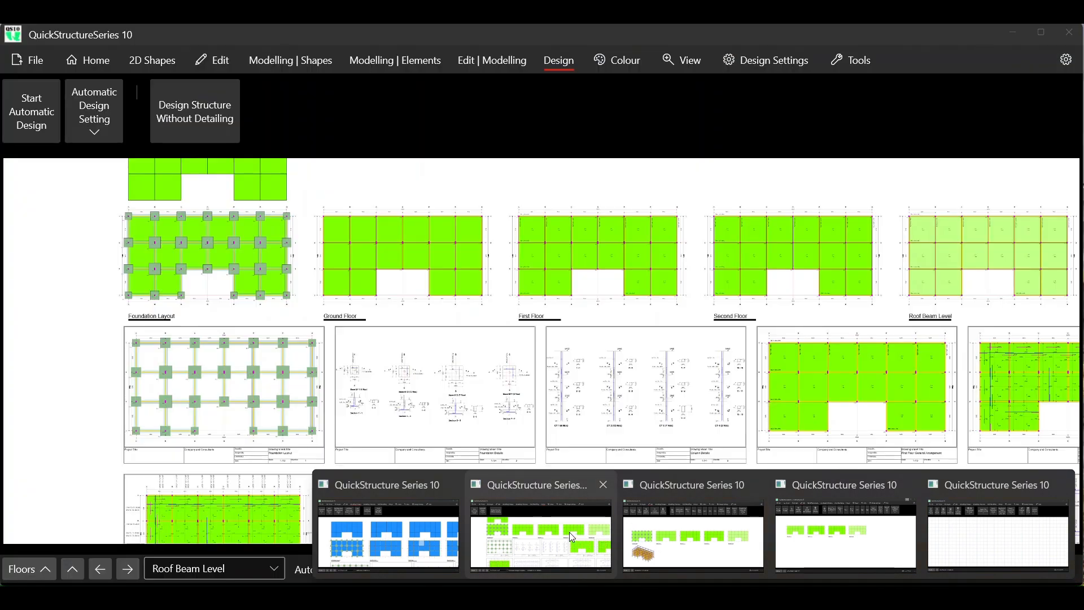
pyautogui.click(569, 532)
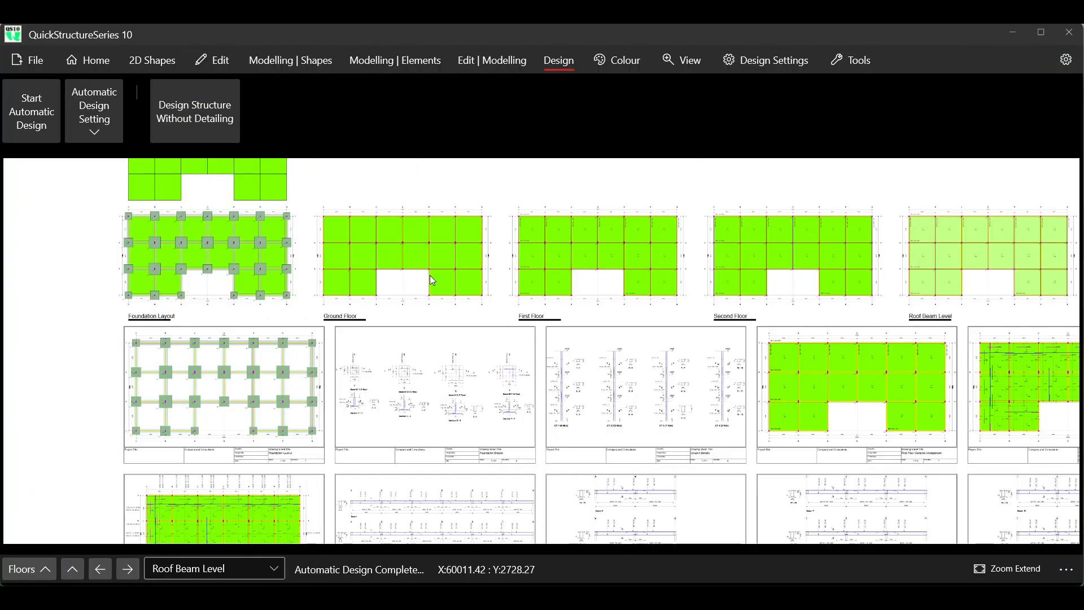
pyautogui.click(310, 60)
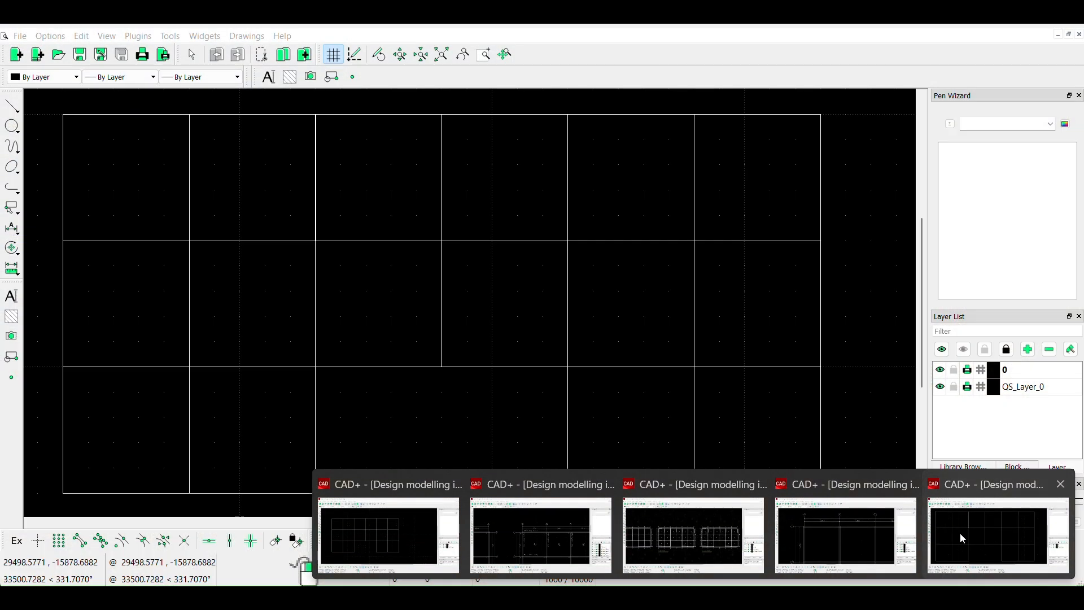
# - Switch to the CAD+ floor grid drawing and examine the panel edges along the third vertical grid line at both ends of the upper row
pyautogui.click(960, 533)
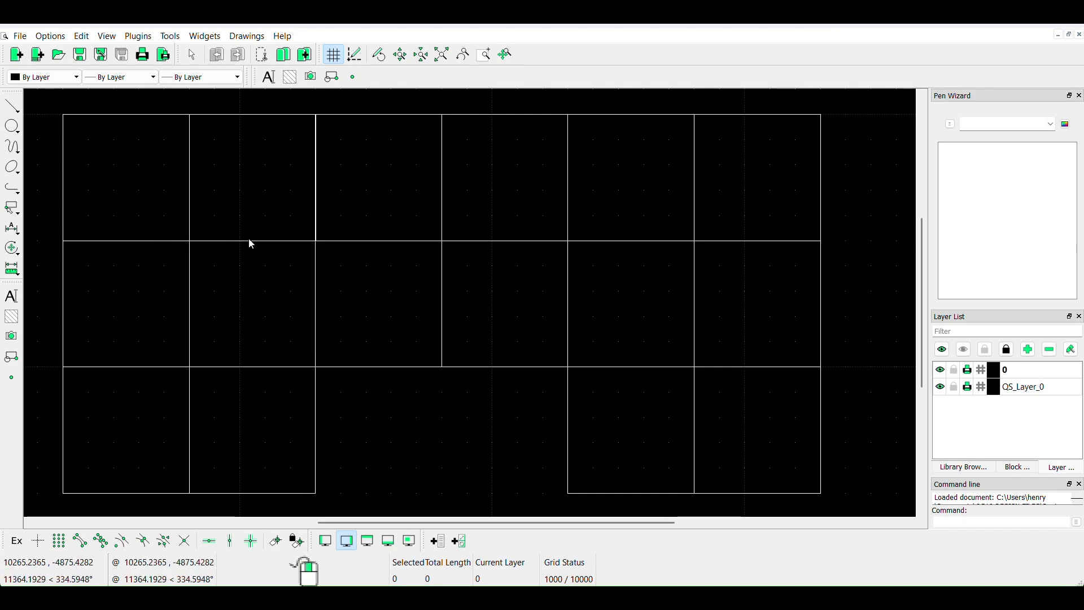
pyautogui.scroll(-3, 320, 246)
pyautogui.scroll(-2, 320, 245)
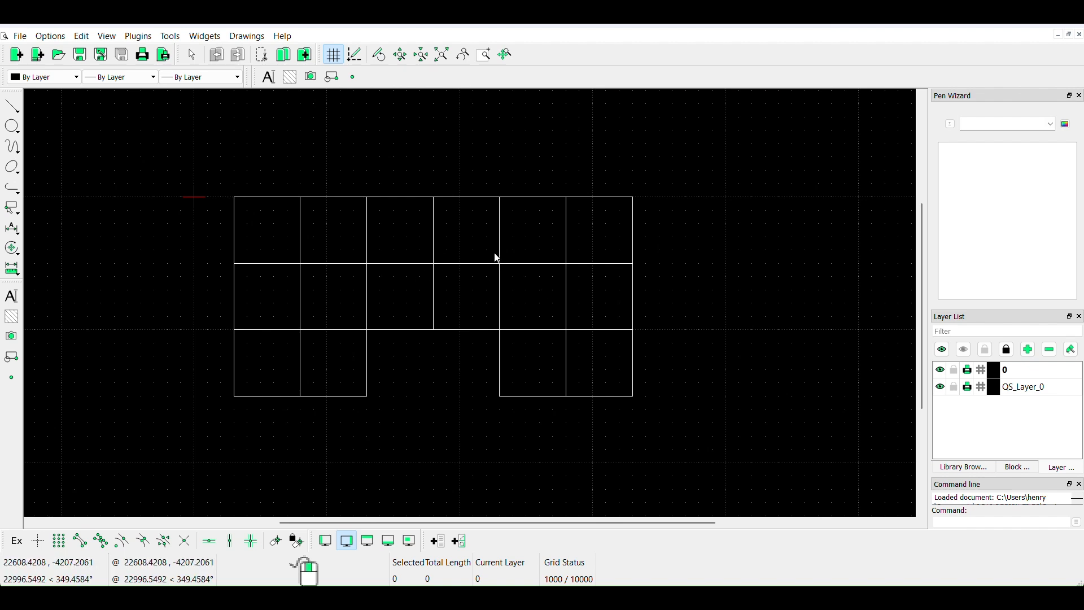
pyautogui.scroll(4, 356, 207)
pyautogui.scroll(5, 358, 209)
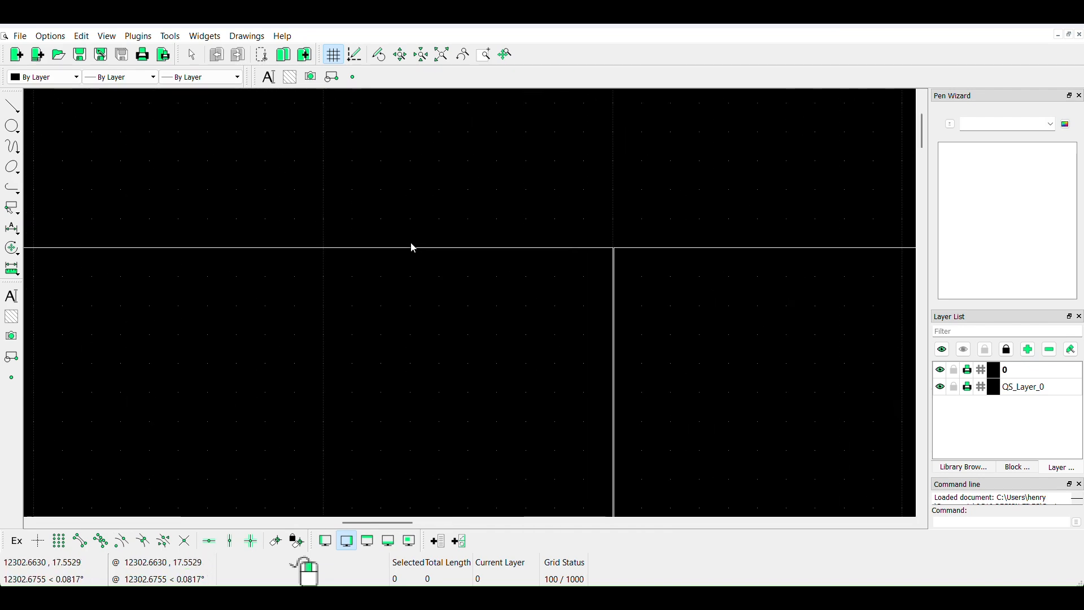
pyautogui.scroll(3, 643, 356)
pyautogui.scroll(-2, 467, 317)
pyautogui.scroll(9, 472, 140)
pyautogui.scroll(1, 495, 240)
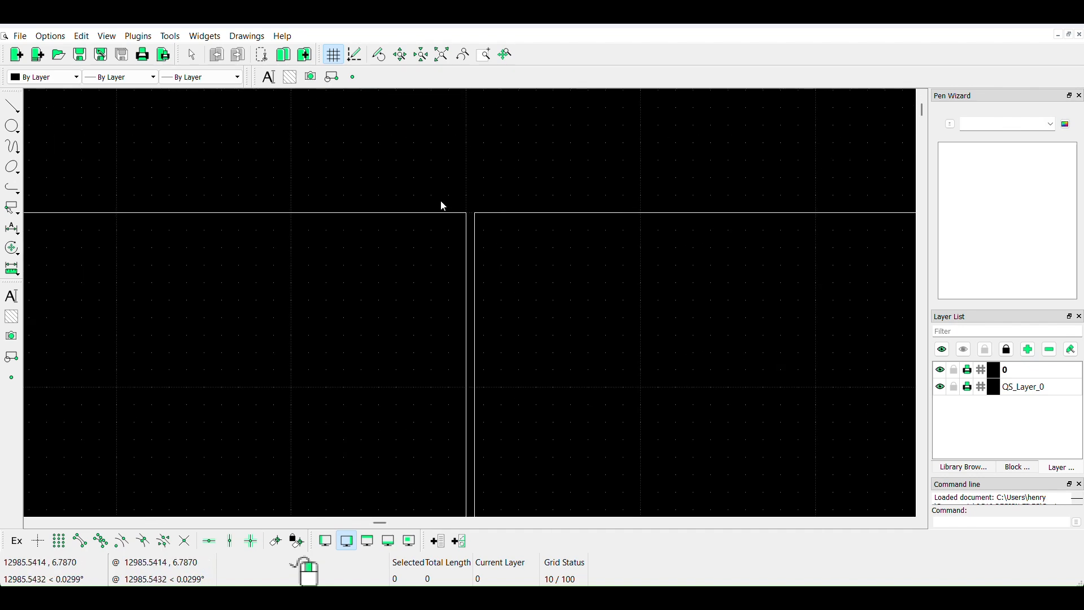
pyautogui.scroll(-15, 384, 201)
pyautogui.scroll(-12, 385, 202)
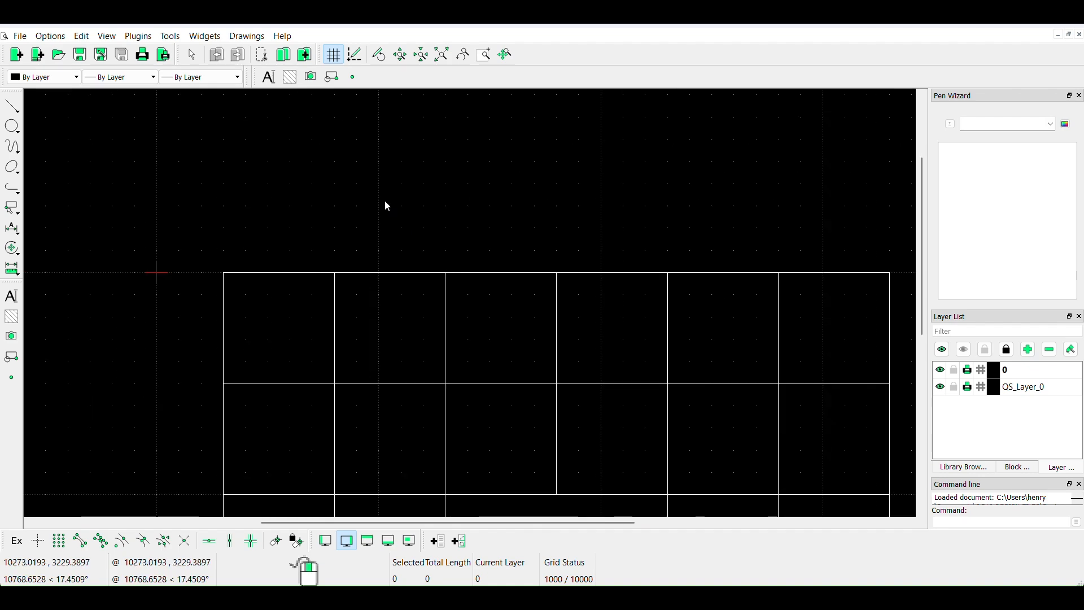
pyautogui.scroll(9, 448, 344)
pyautogui.scroll(5, 451, 345)
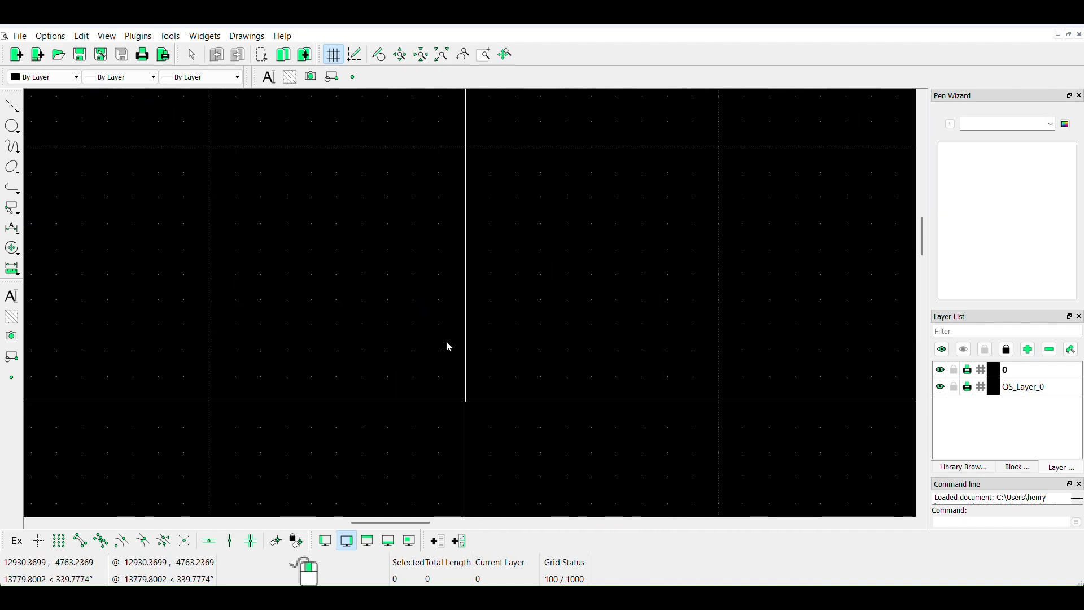
pyautogui.scroll(-3, 370, 370)
pyautogui.scroll(-6, 371, 370)
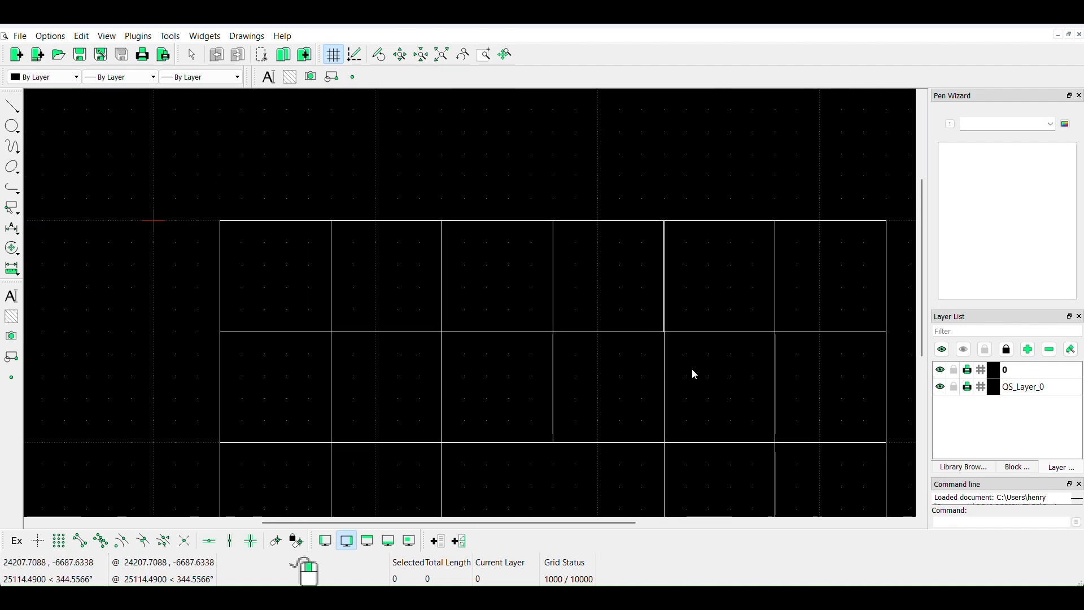
# - Examine how the adjoining panel edges meet along the fifth vertical grid line in the upper row
pyautogui.scroll(8, 689, 287)
pyautogui.scroll(5, 532, 106)
pyautogui.scroll(10, 540, 187)
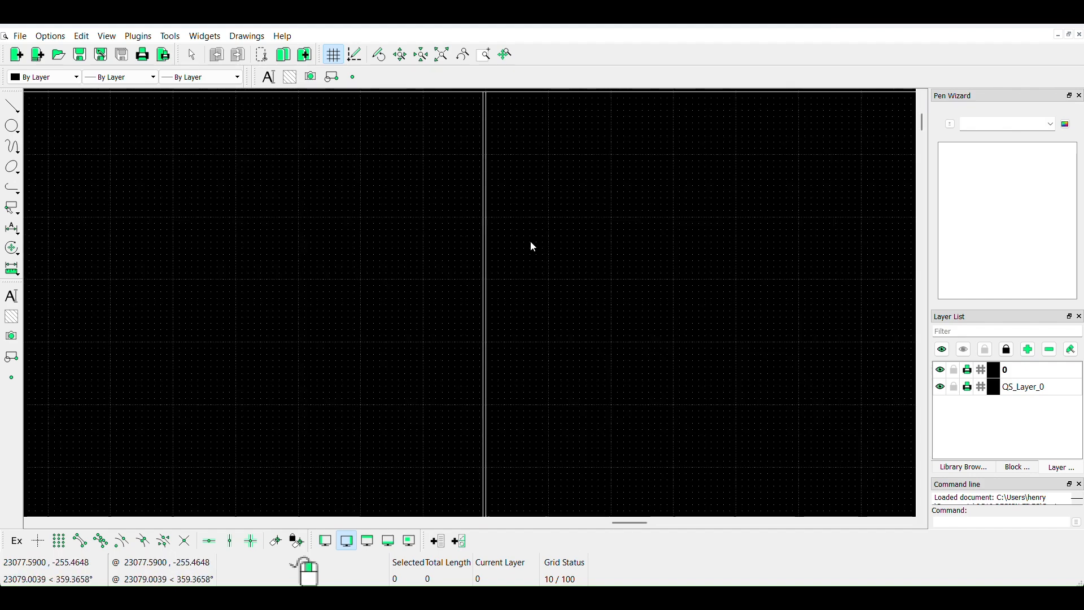
pyautogui.scroll(8, 478, 305)
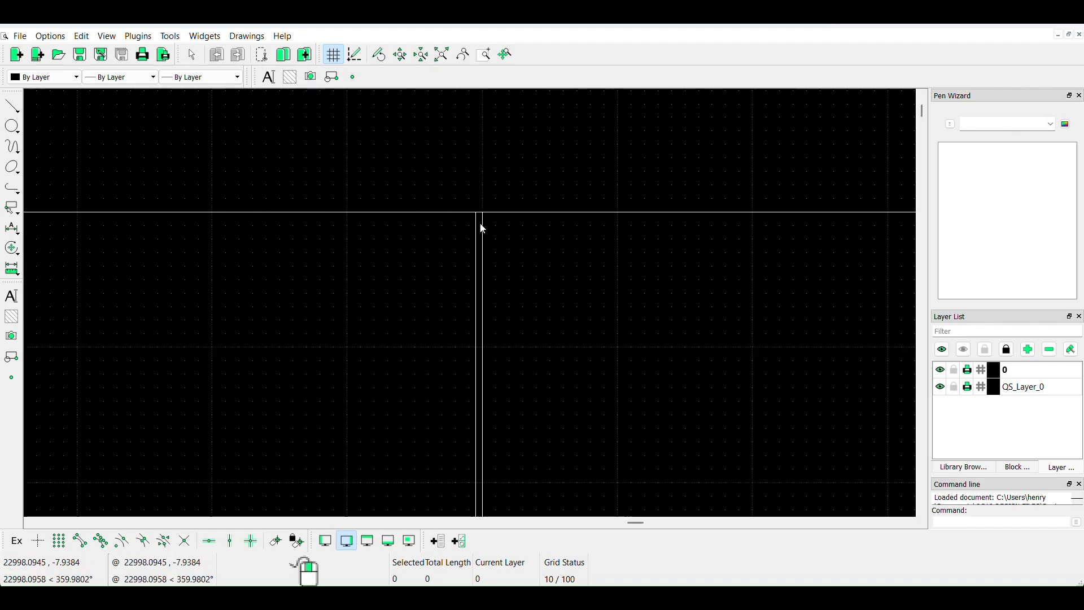
pyautogui.scroll(6, 478, 244)
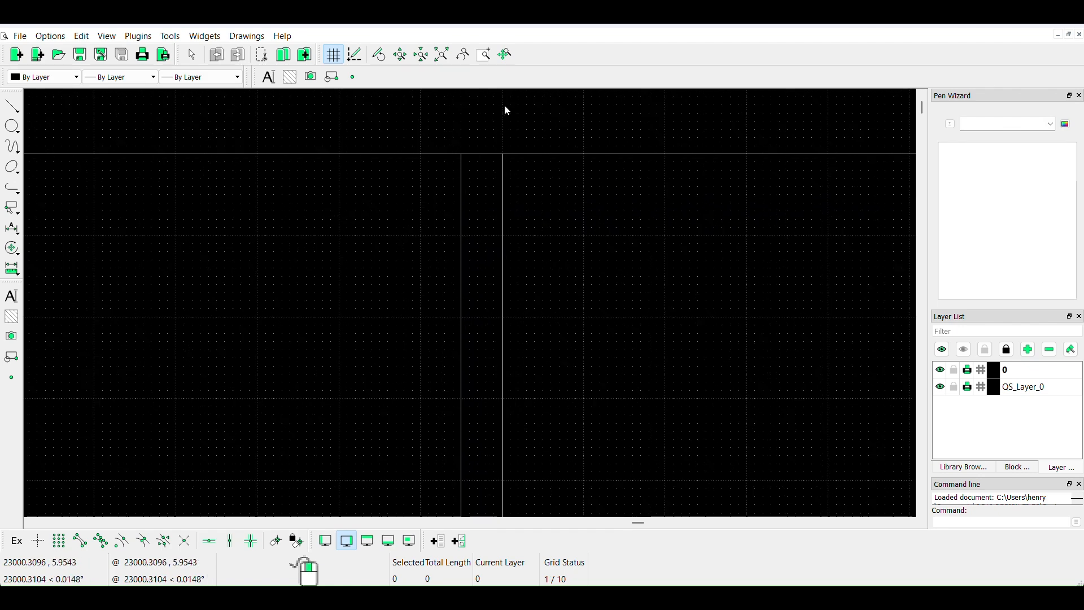
pyautogui.scroll(-5, 511, 143)
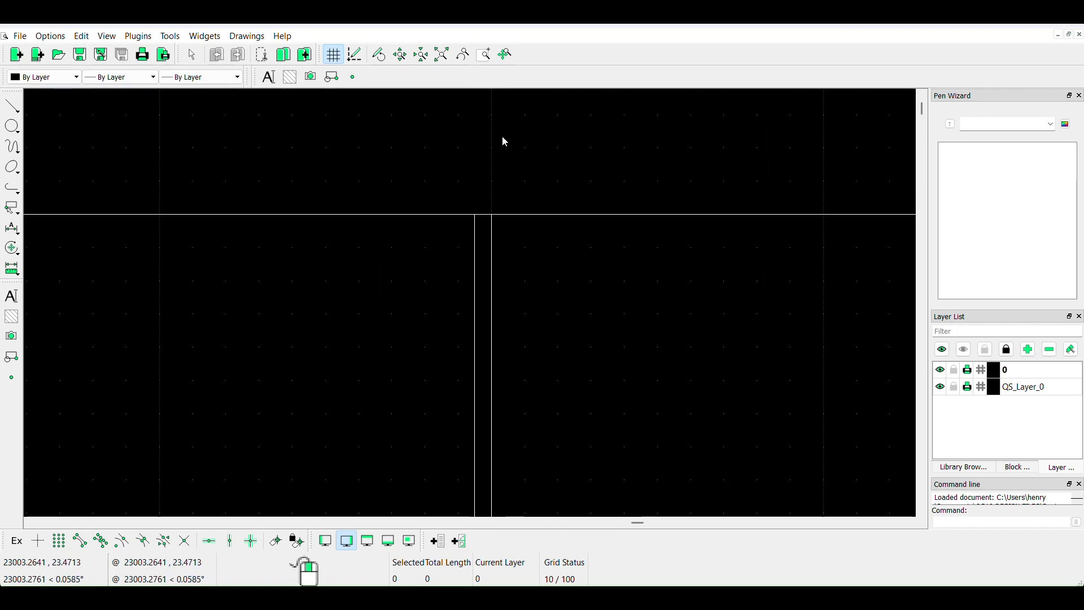
pyautogui.scroll(-4, 468, 153)
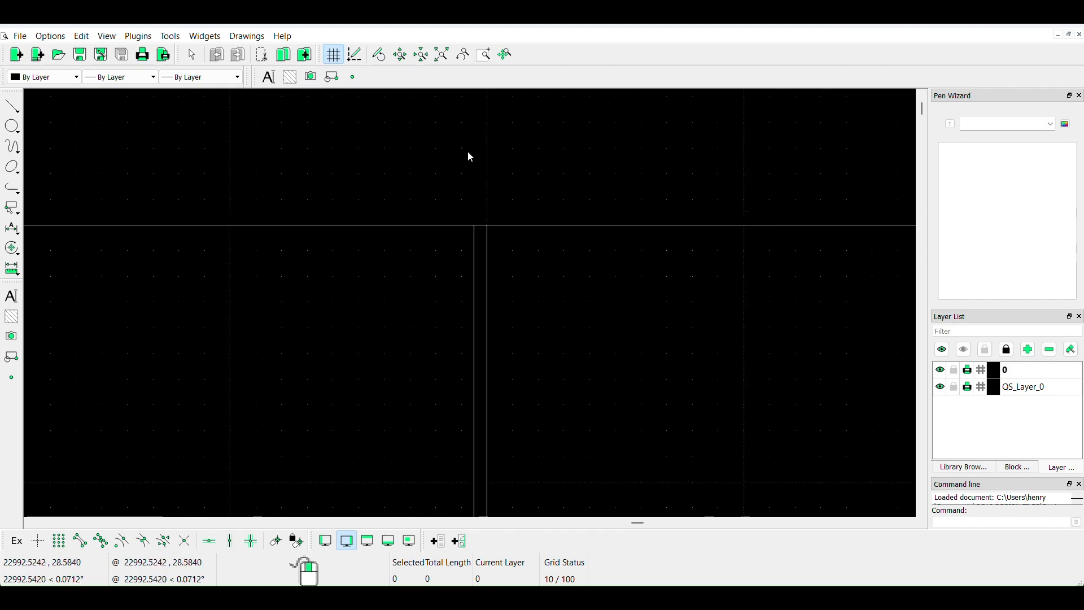
pyautogui.scroll(-4, 510, 204)
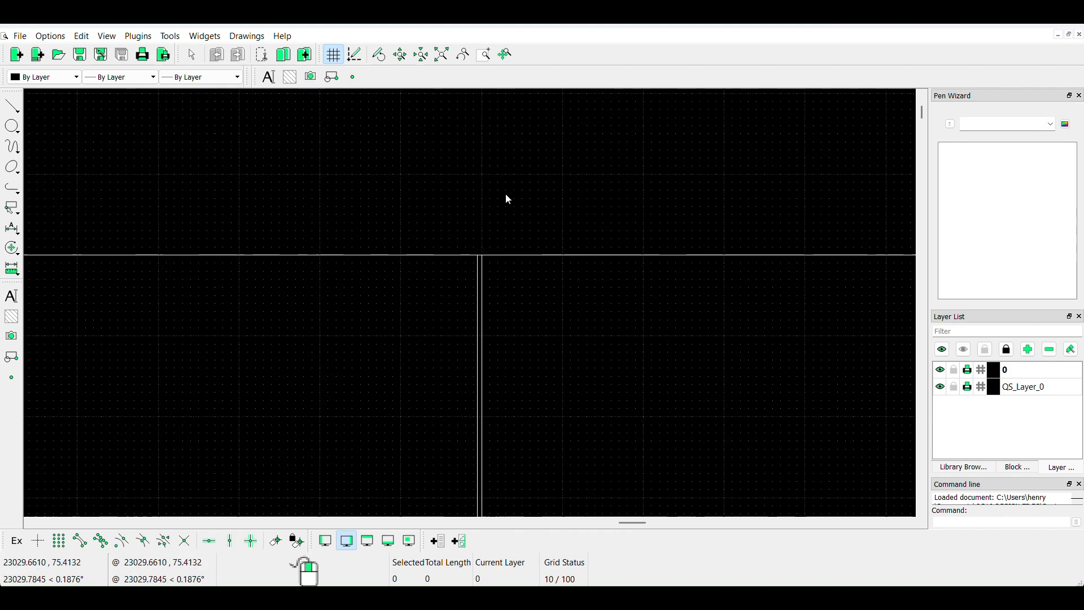
pyautogui.scroll(-5, 507, 196)
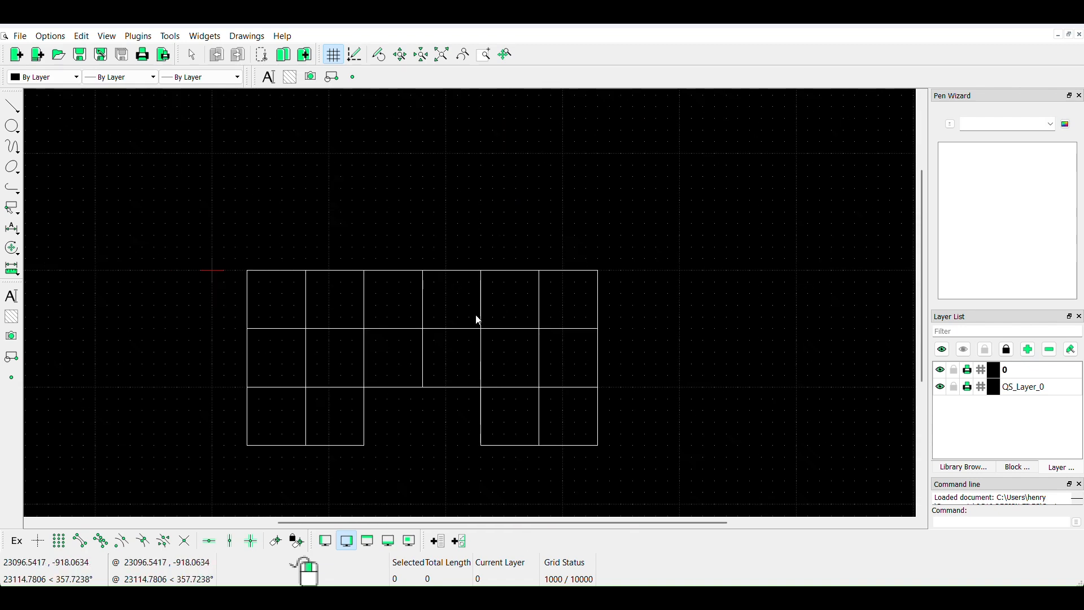
pyautogui.scroll(2, 456, 421)
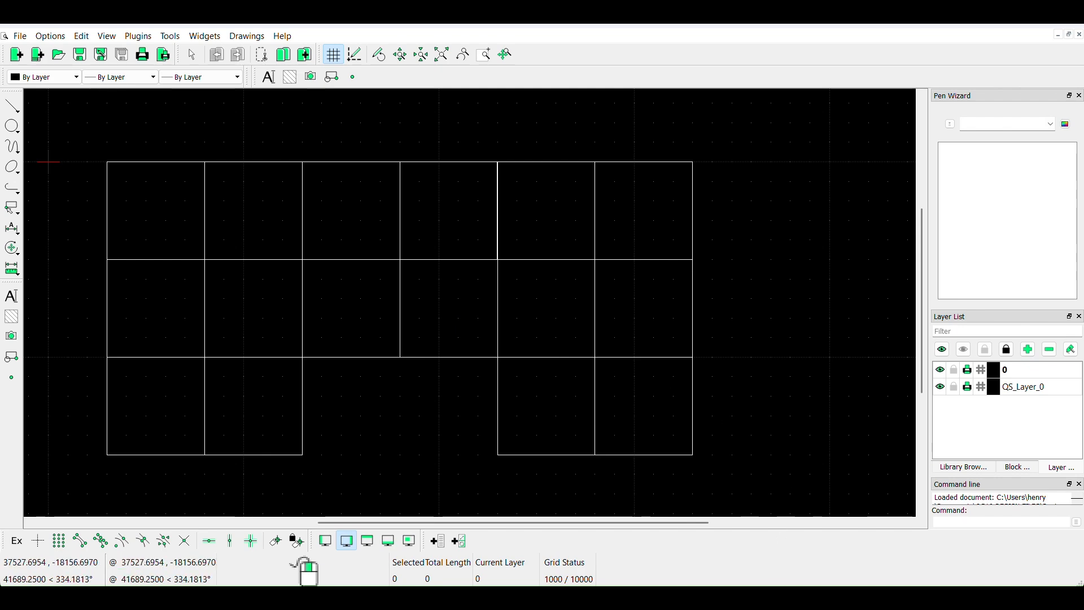
# - Switch to the blank QuickStructureSeries 10 project and insert the DXF drawing "Design modelling in DXF7" from the QS10 DESIGN FILES folder
pyautogui.moveTo(693, 597)
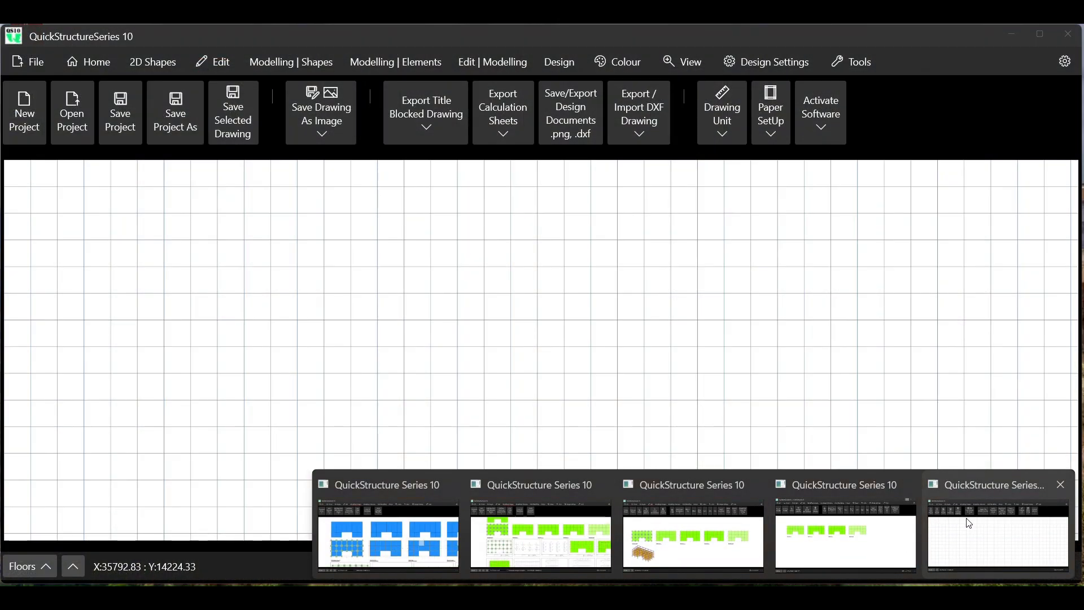
pyautogui.click(905, 546)
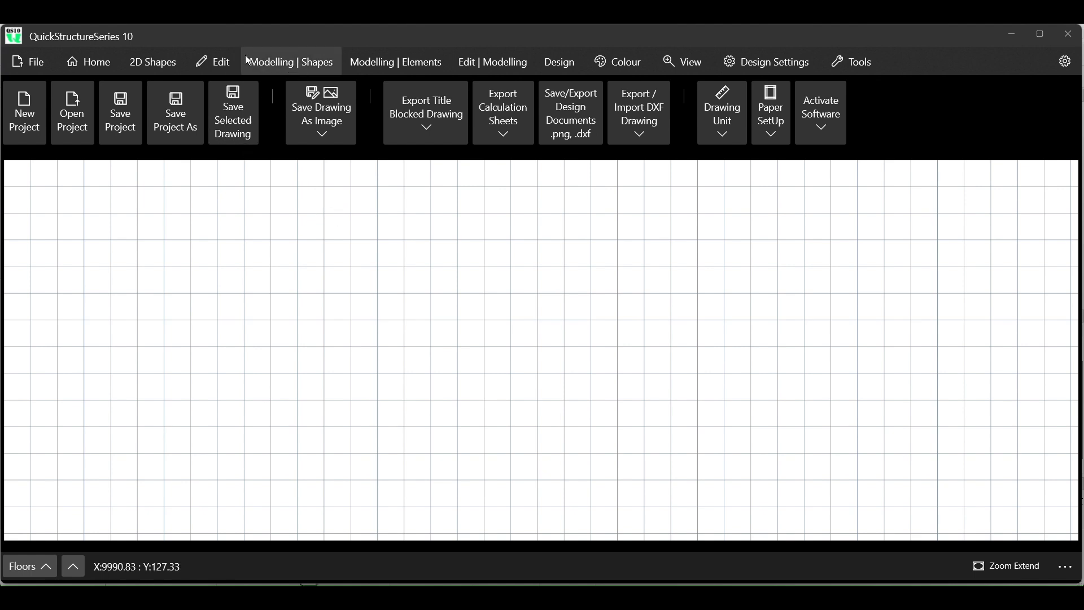
pyautogui.click(30, 63)
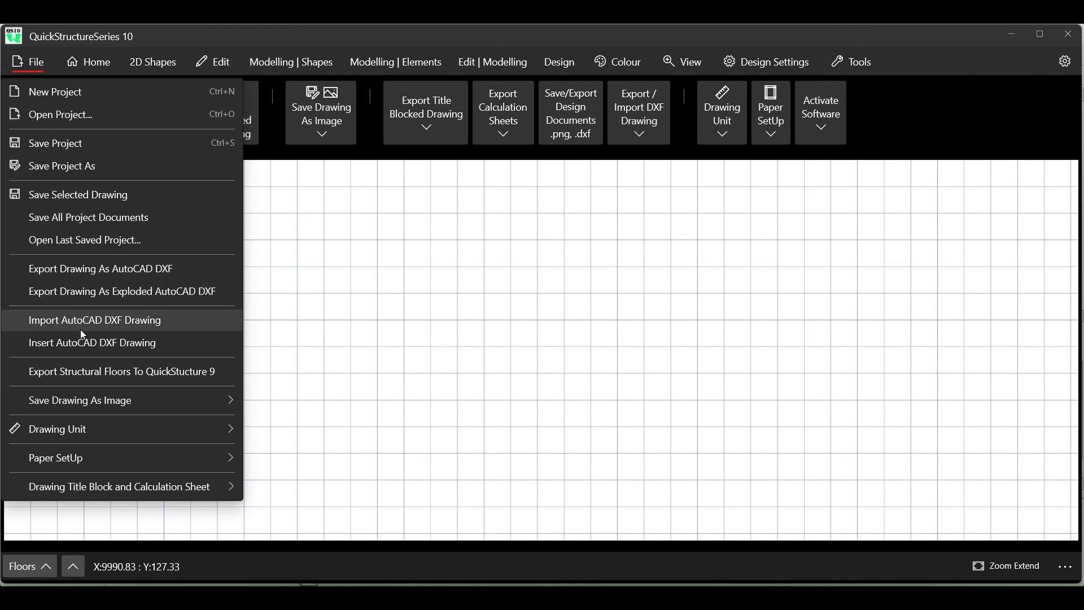
pyautogui.click(86, 343)
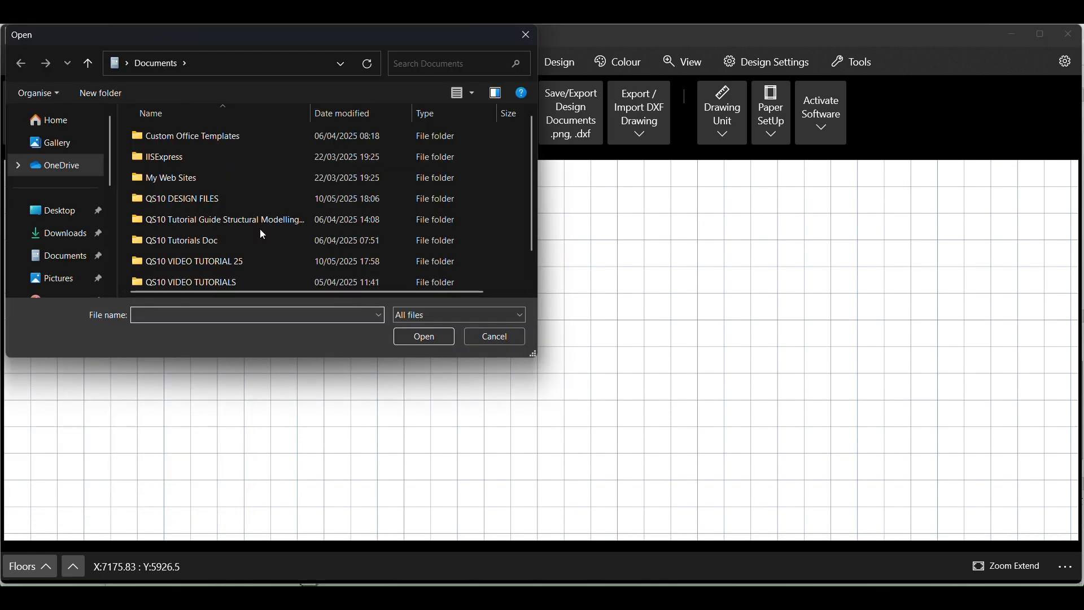
pyautogui.scroll(-1, 260, 229)
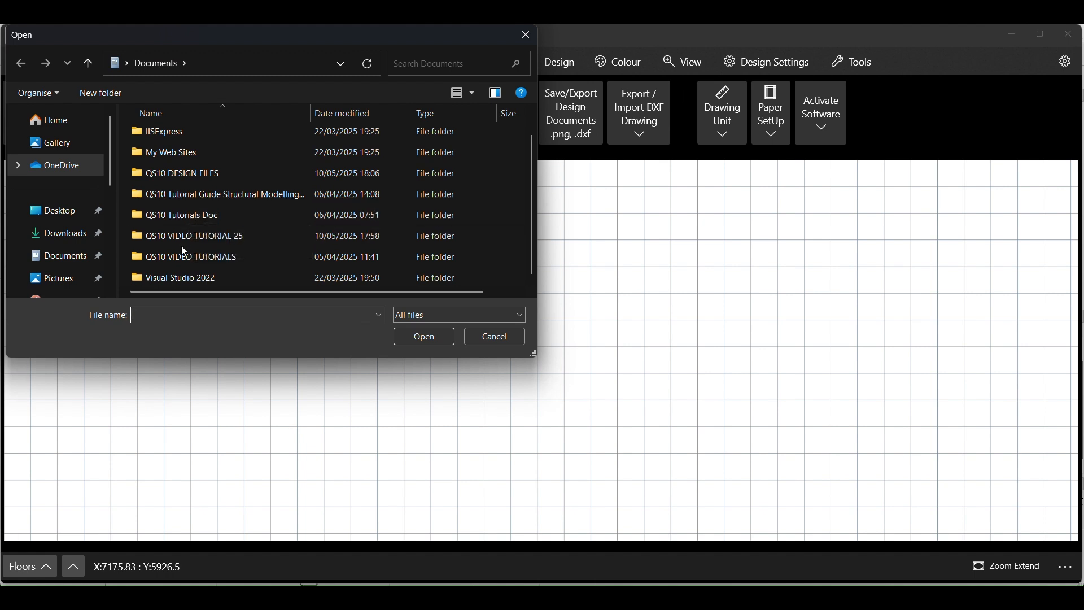
pyautogui.doubleClick(198, 173)
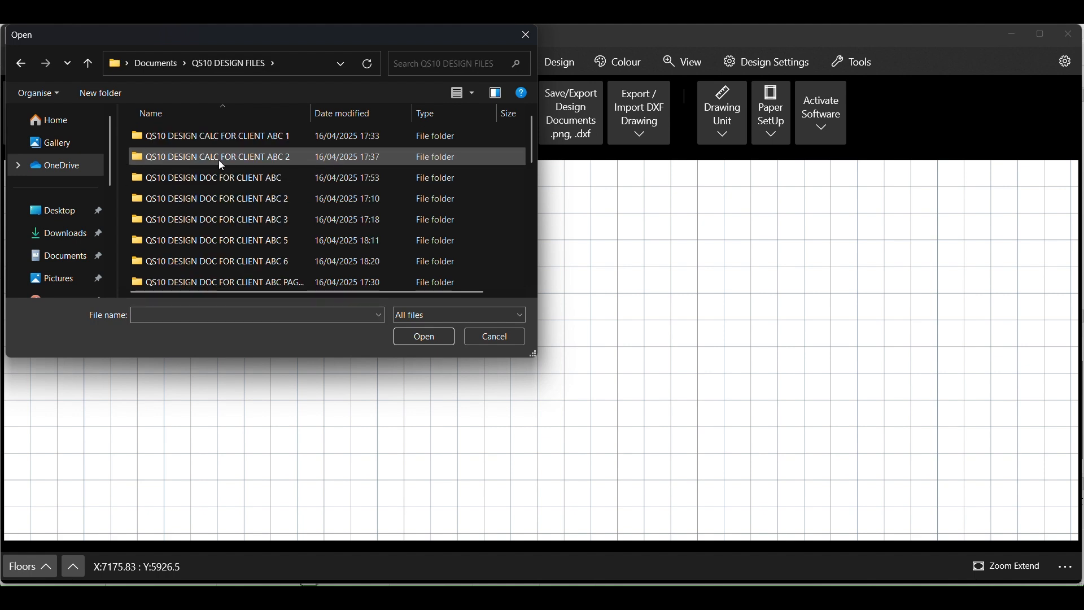
pyautogui.scroll(-5, 294, 233)
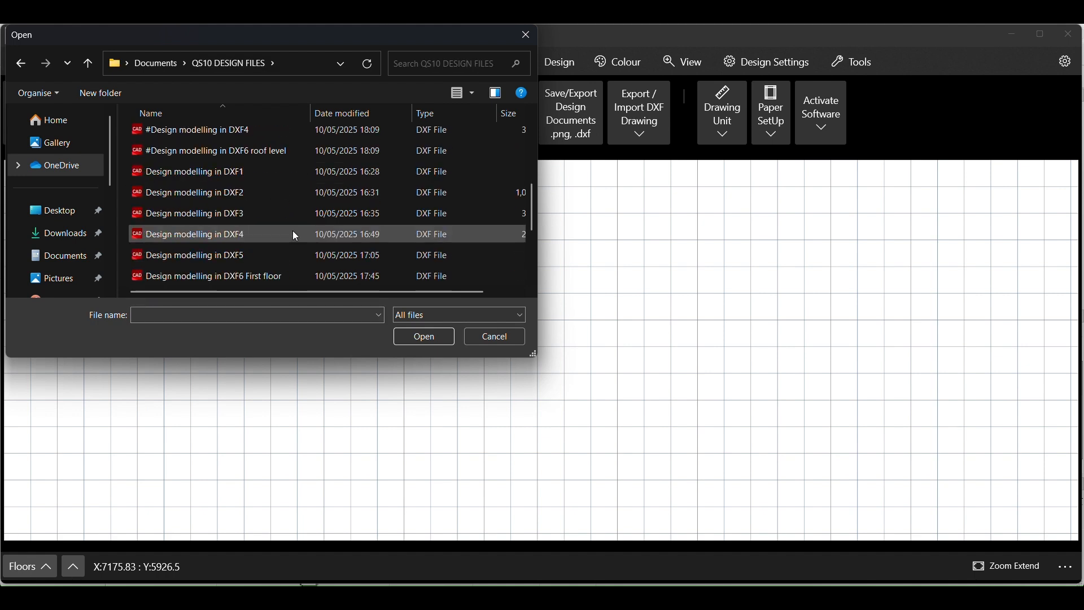
pyautogui.scroll(-1, 294, 233)
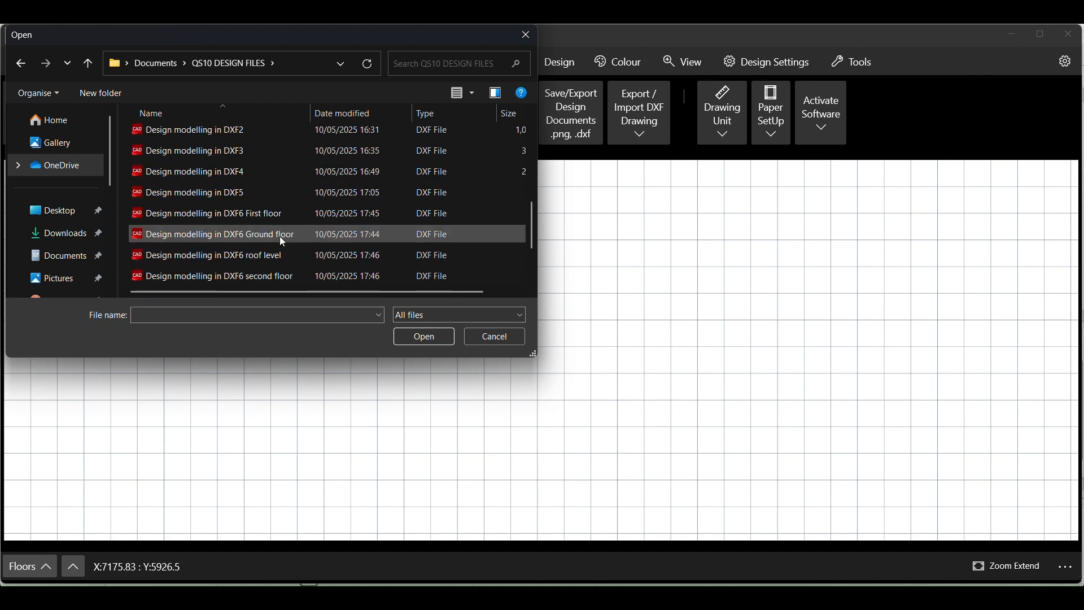
pyautogui.scroll(-2, 286, 232)
pyautogui.click(236, 220)
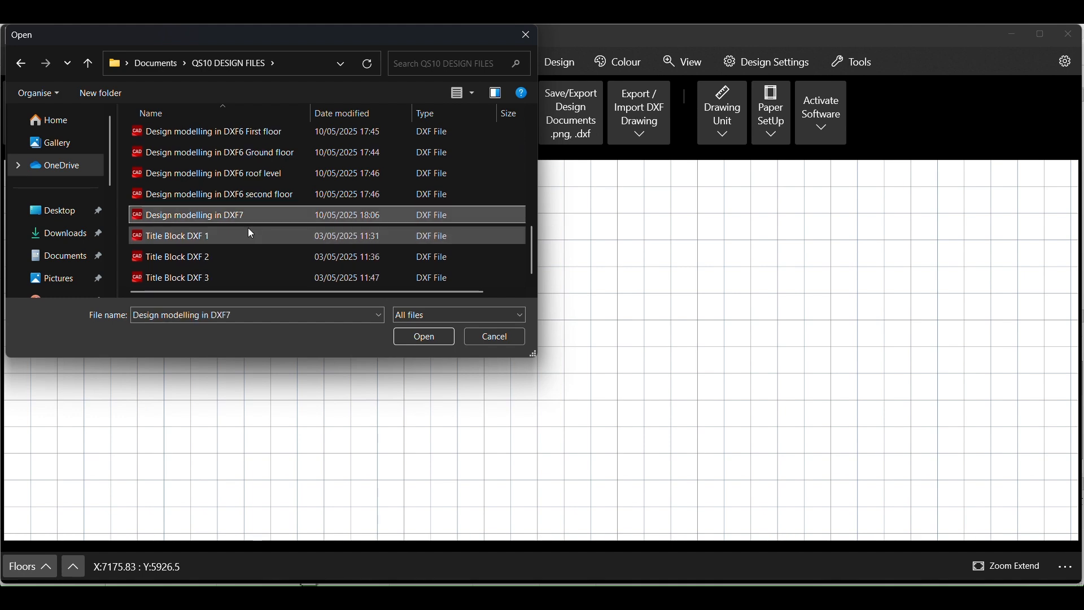
pyautogui.click(425, 338)
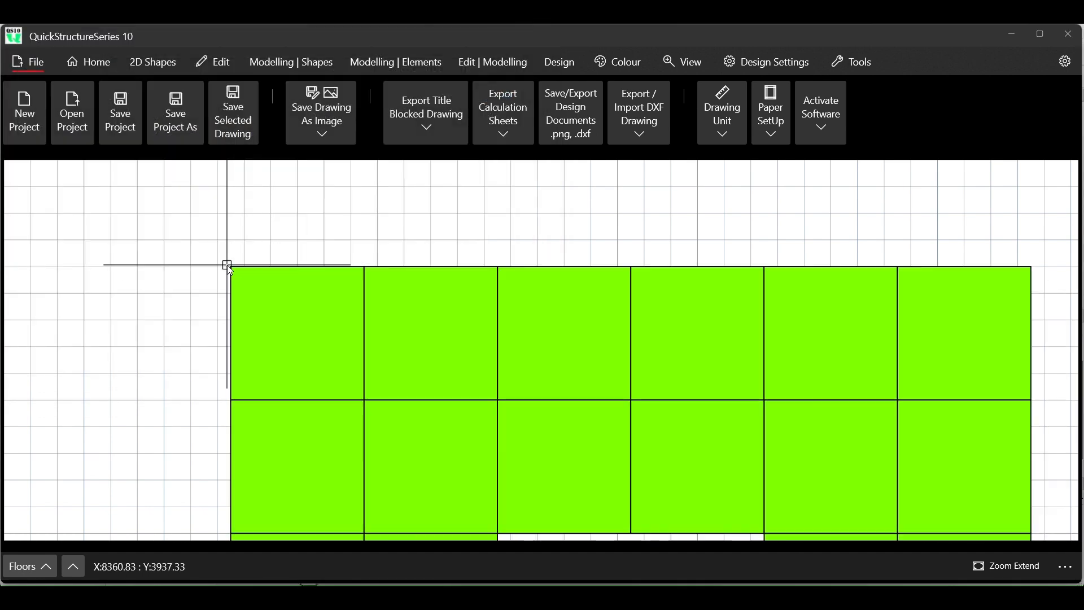
# - Place the inserted floor layout on the blank grid with its upper-left corner near X 4000, Y 3175, and end the placement command
pyautogui.moveTo(228, 269); pyautogui.dragTo(111, 246, button='middle')
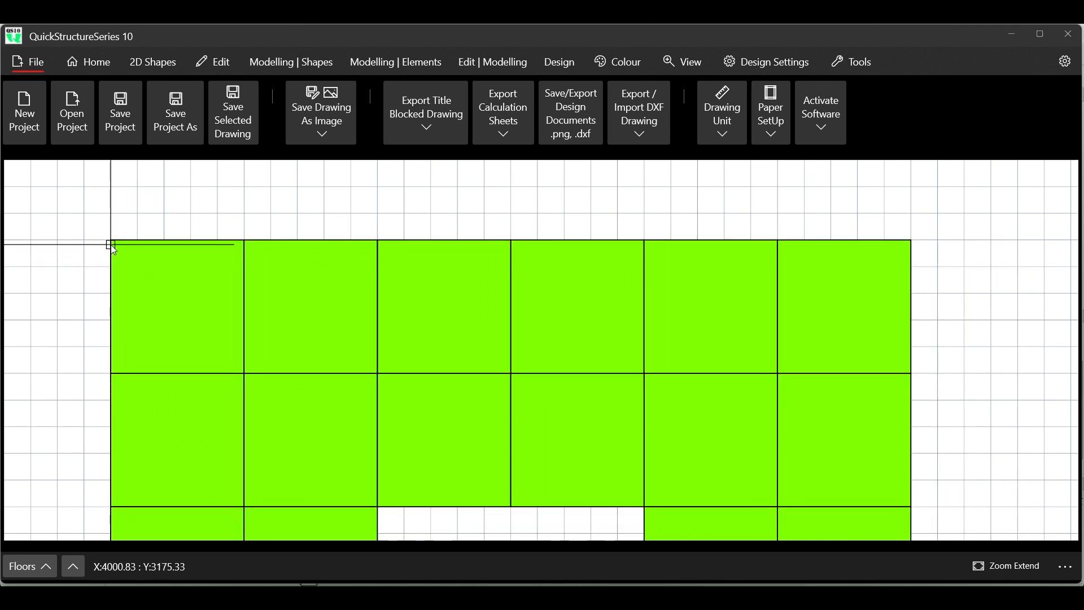
pyautogui.hotkey('ctrl', 'a')
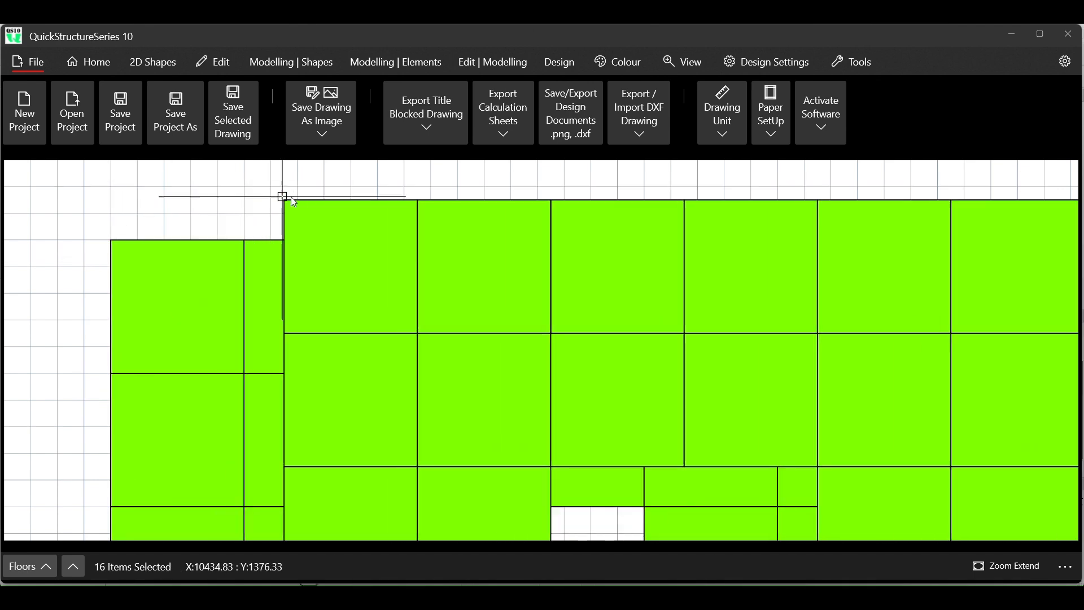
pyautogui.rightClick(312, 198)
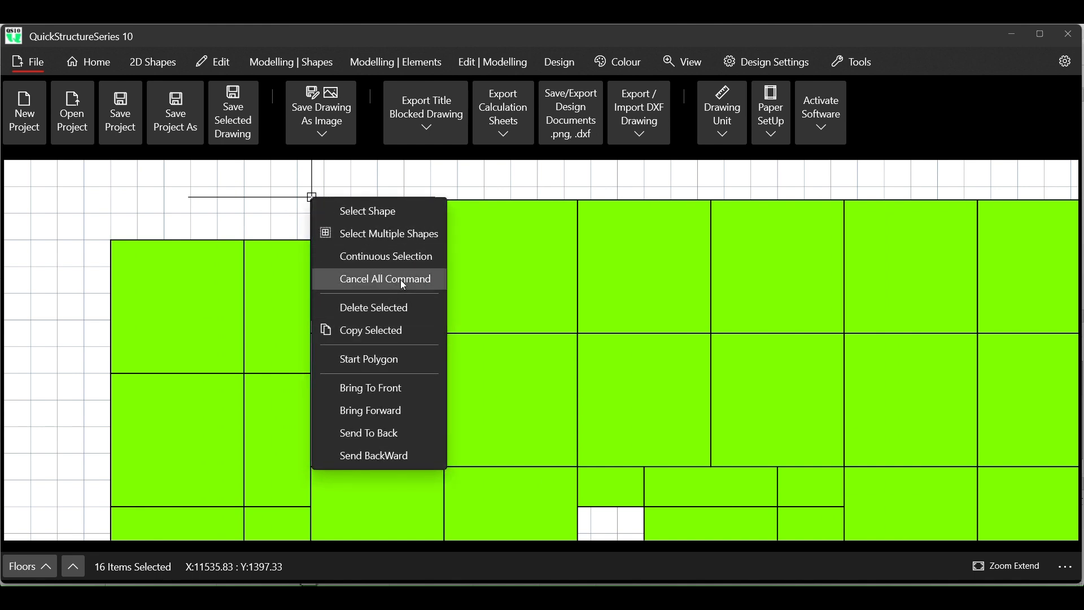
pyautogui.click(401, 280)
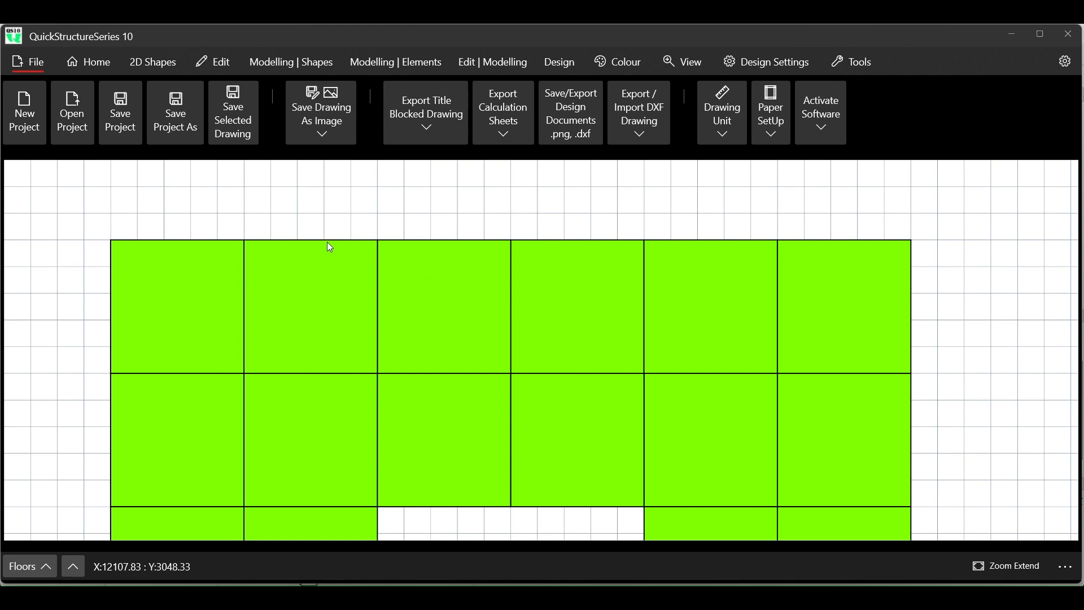
pyautogui.scroll(-2, 331, 214)
pyautogui.scroll(-1, 331, 215)
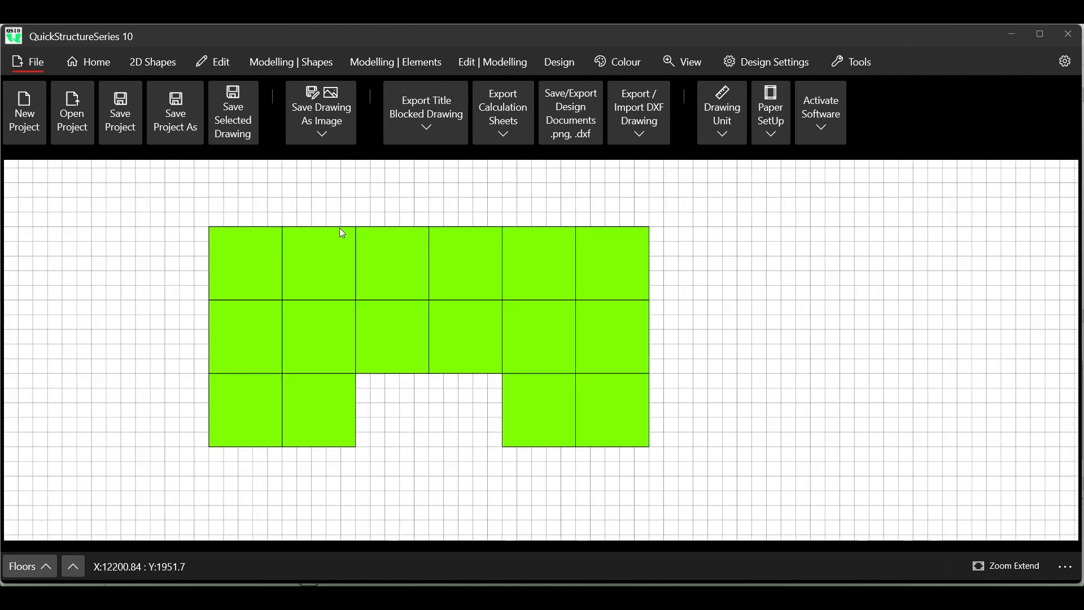
pyautogui.scroll(1, 363, 328)
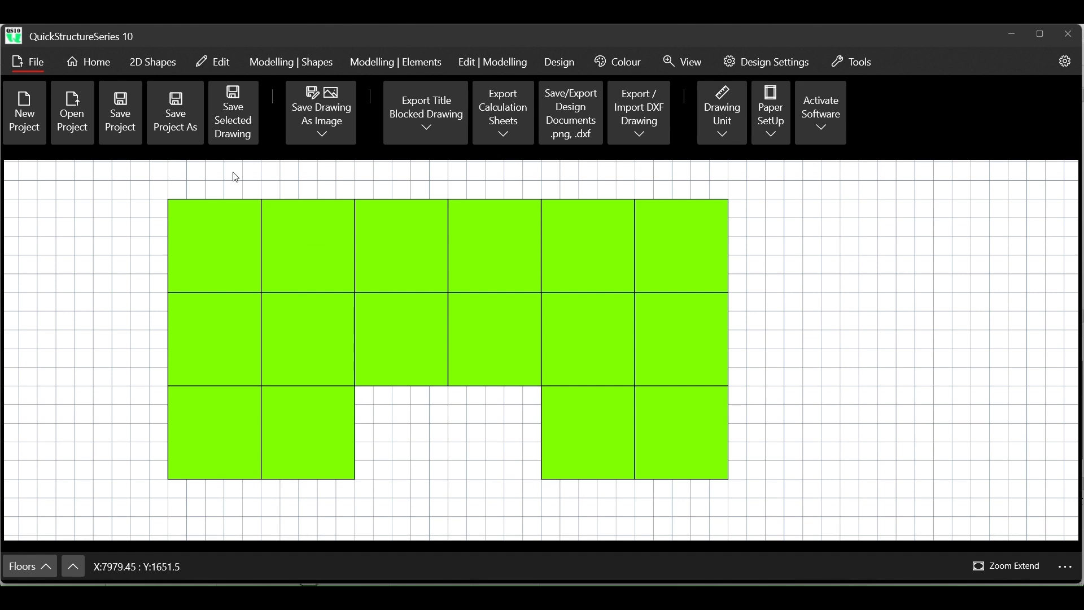
pyautogui.scroll(5, 348, 224)
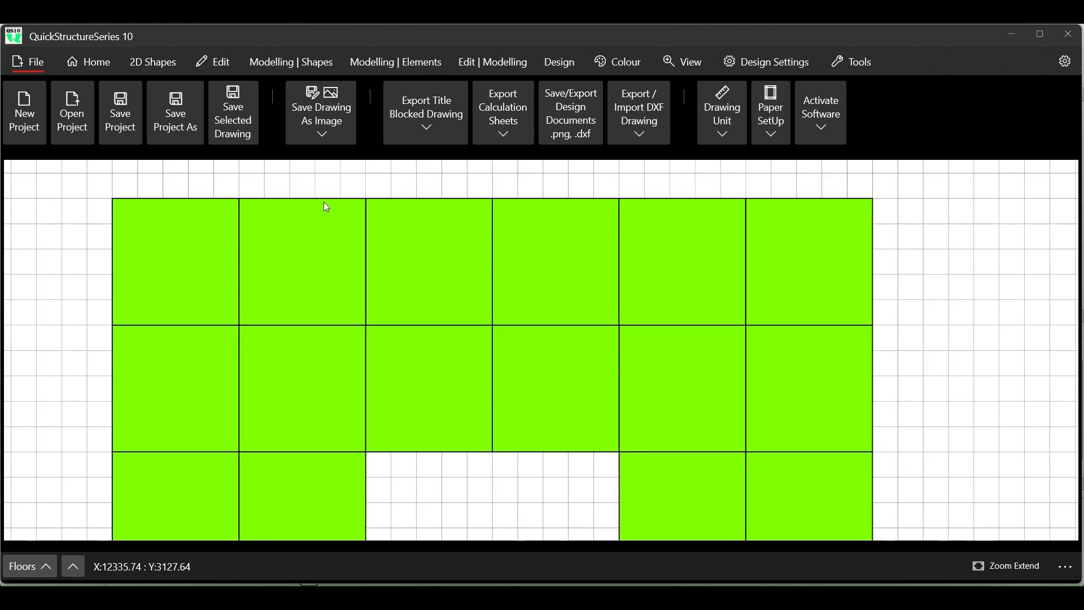
# - Examine how the panel edges meet at the upper end of the third vertical line in the inserted floor layout
pyautogui.scroll(5, 370, 199)
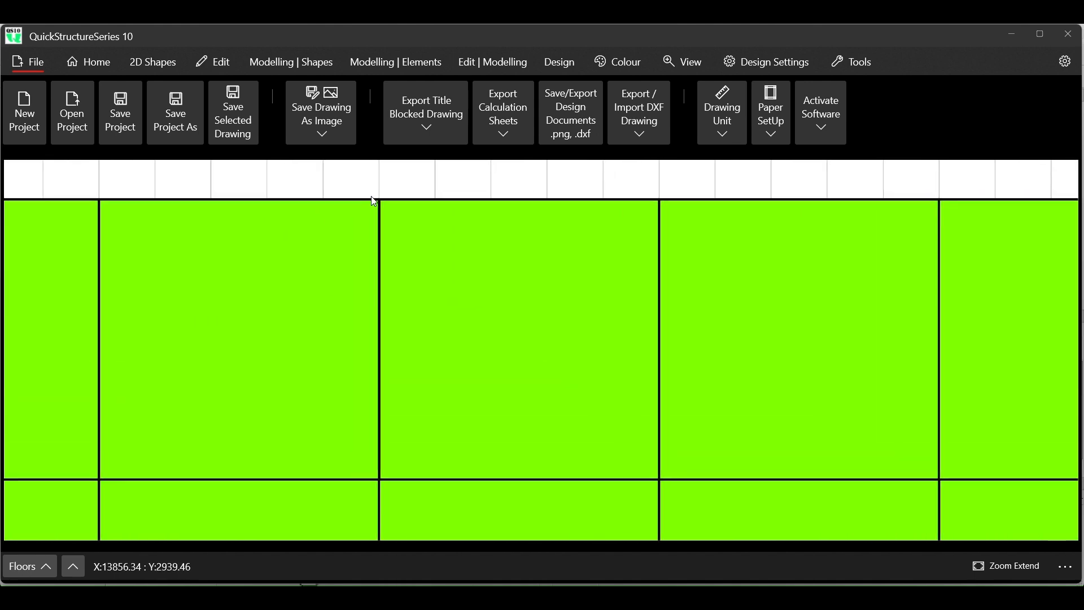
pyautogui.scroll(4, 374, 207)
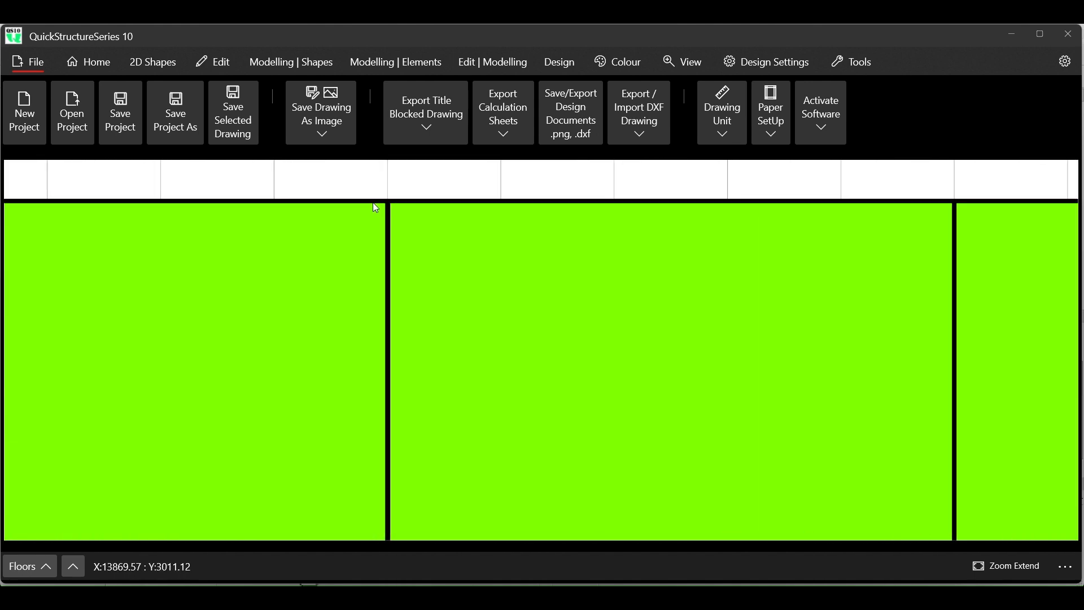
pyautogui.scroll(3, 376, 207)
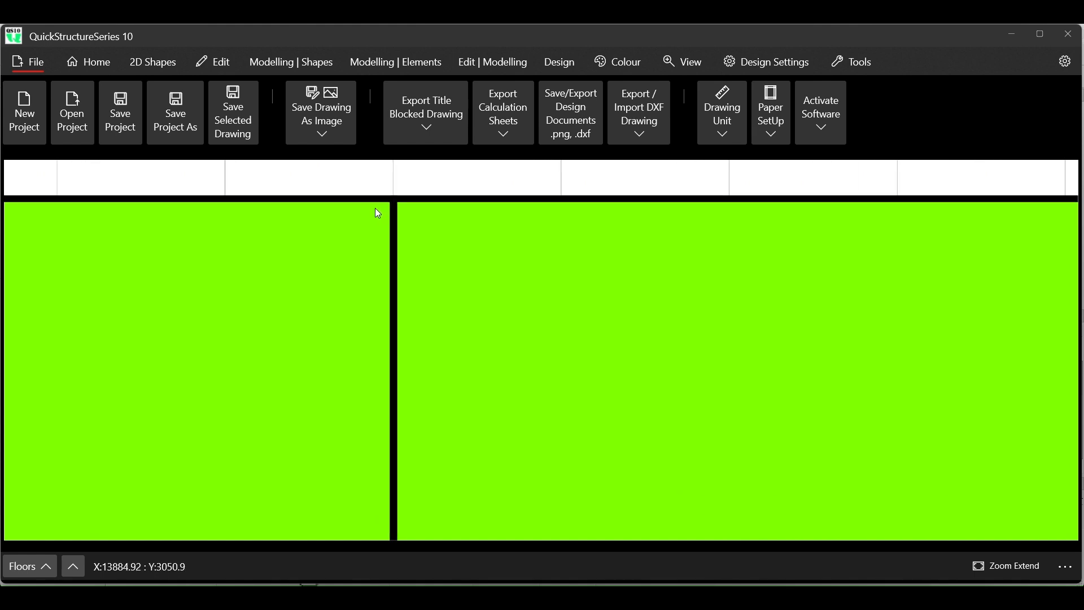
pyautogui.scroll(1, 376, 211)
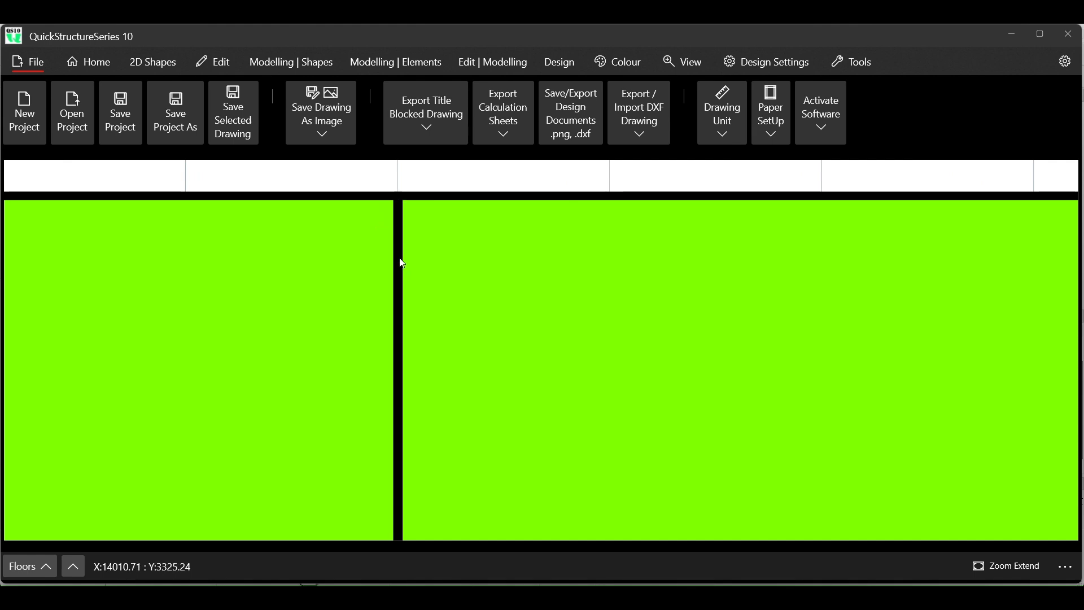
pyautogui.scroll(2, 402, 208)
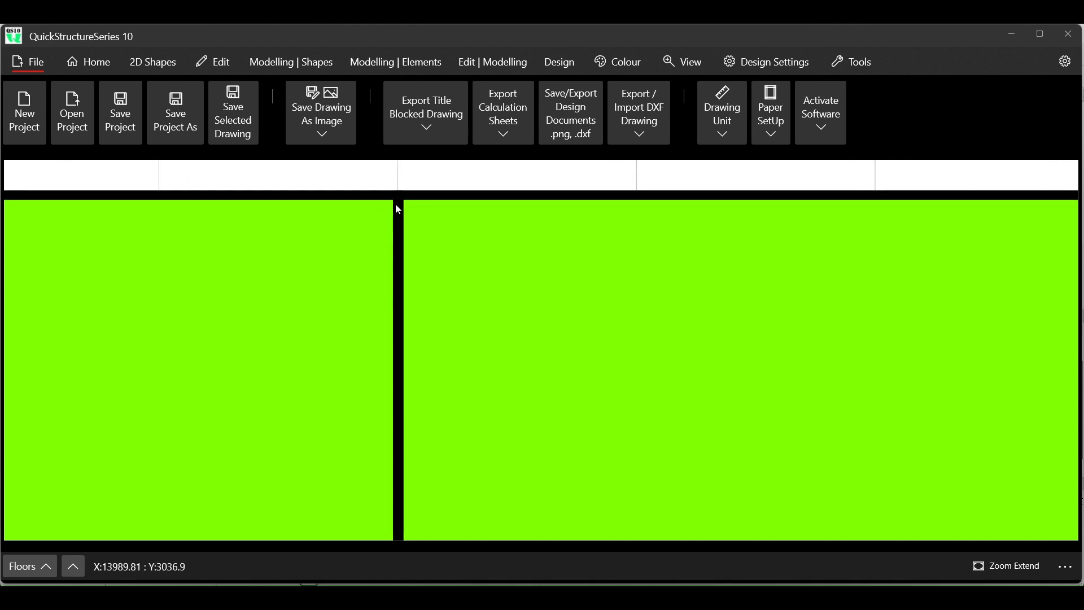
pyautogui.scroll(-3, 399, 208)
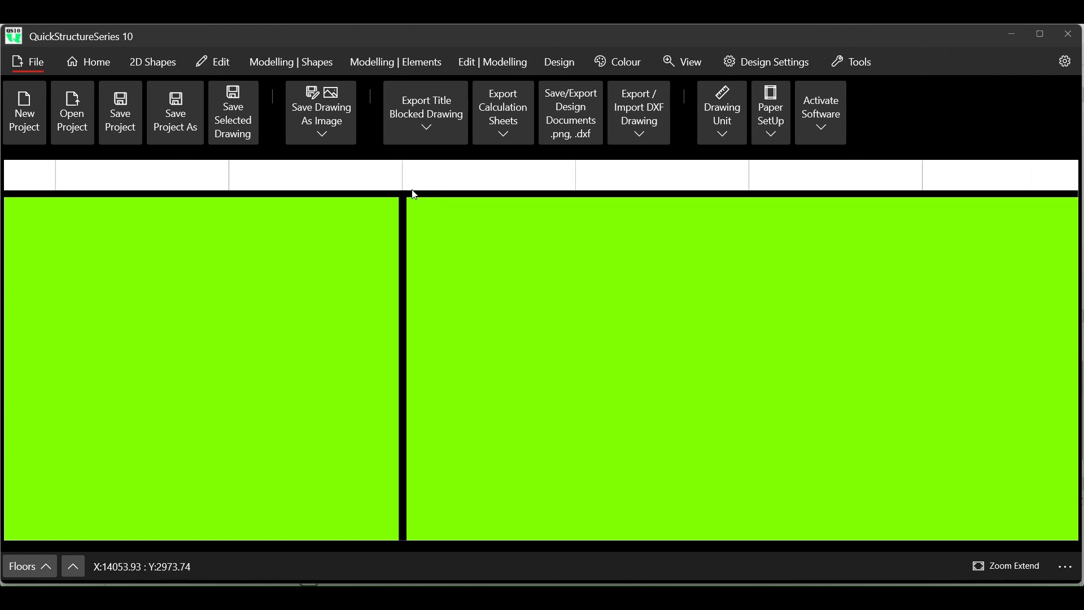
pyautogui.scroll(-2, 416, 196)
pyautogui.scroll(-3, 417, 196)
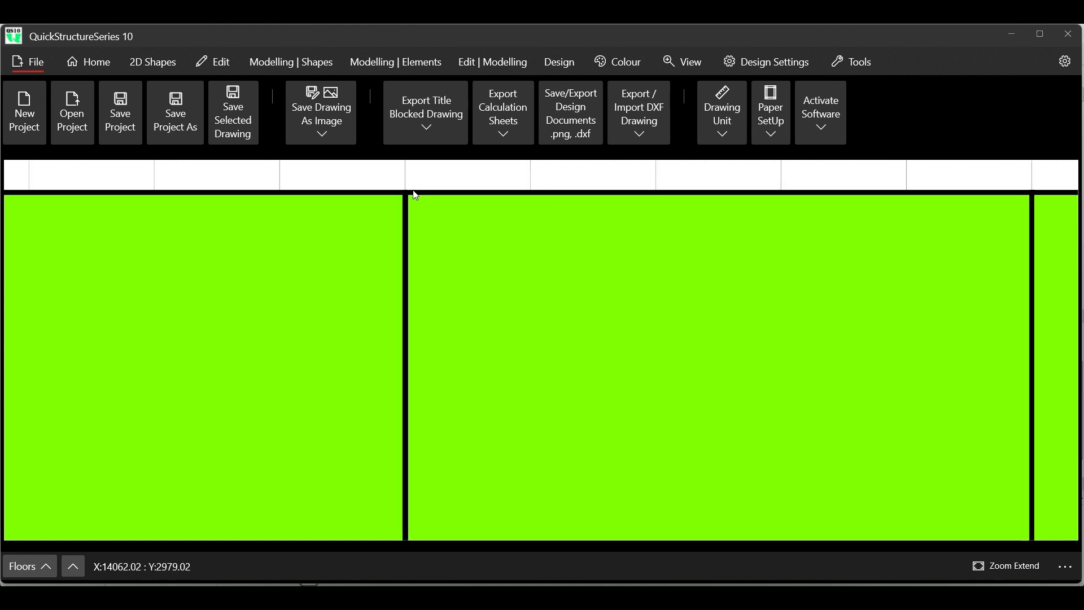
pyautogui.scroll(-4, 417, 196)
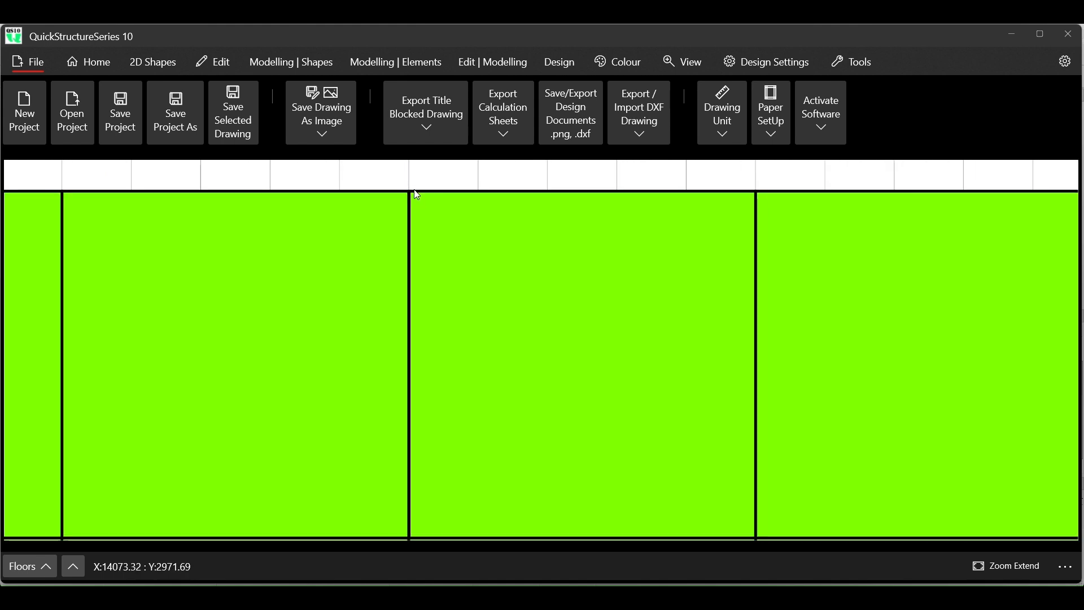
pyautogui.scroll(-3, 415, 189)
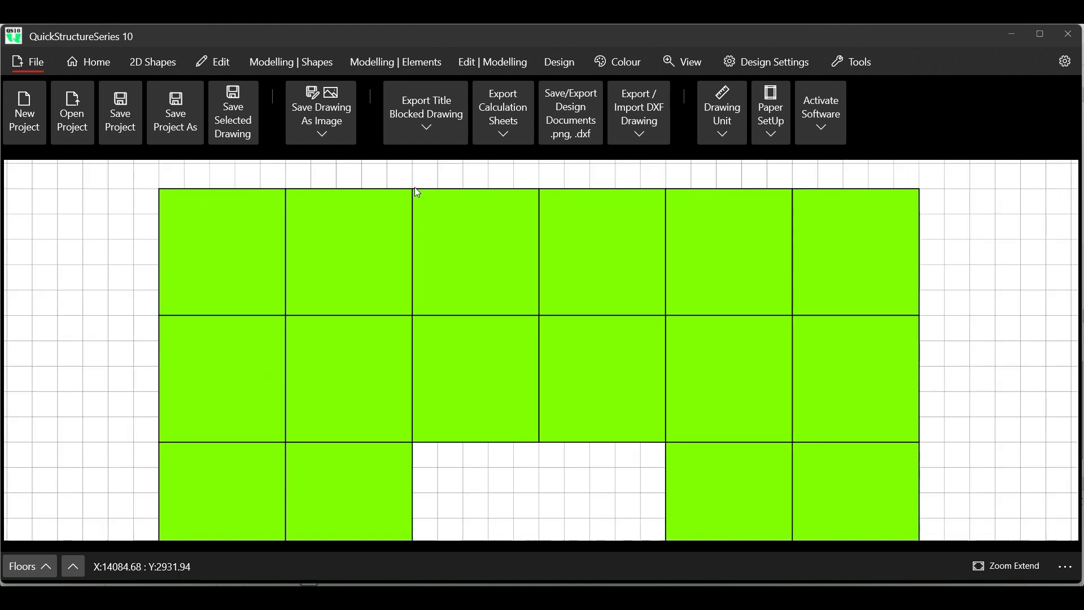
# - Check the start coordinates and size of the third, fifth and first panels in the upper row, and clear the selection
pyautogui.click(228, 61)
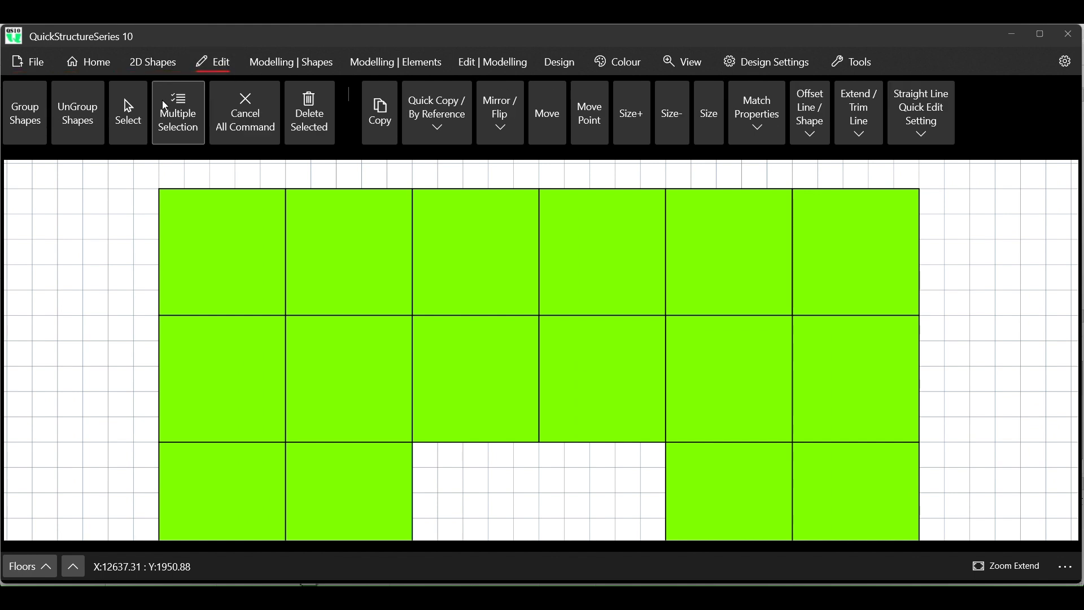
pyautogui.click(384, 246)
pyautogui.moveTo(384, 247); pyautogui.dragTo(456, 237)
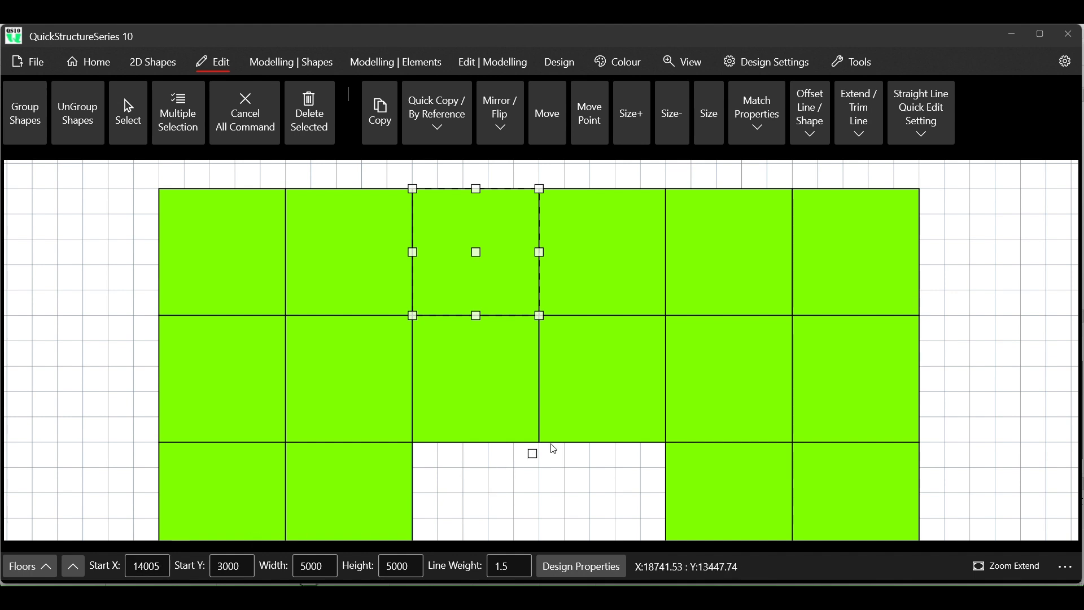
pyautogui.click(713, 257)
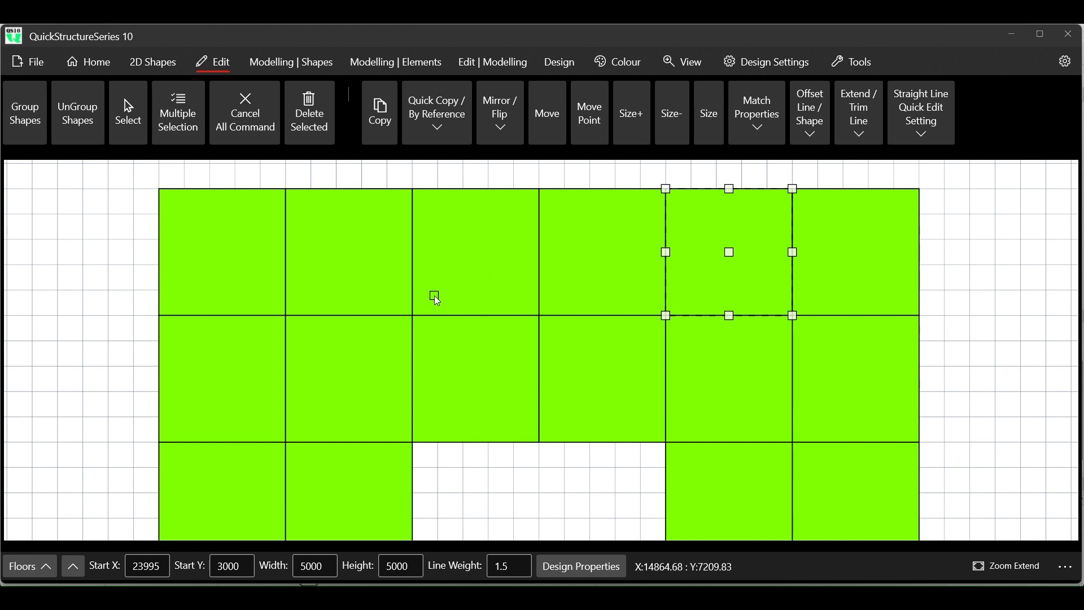
pyautogui.click(252, 235)
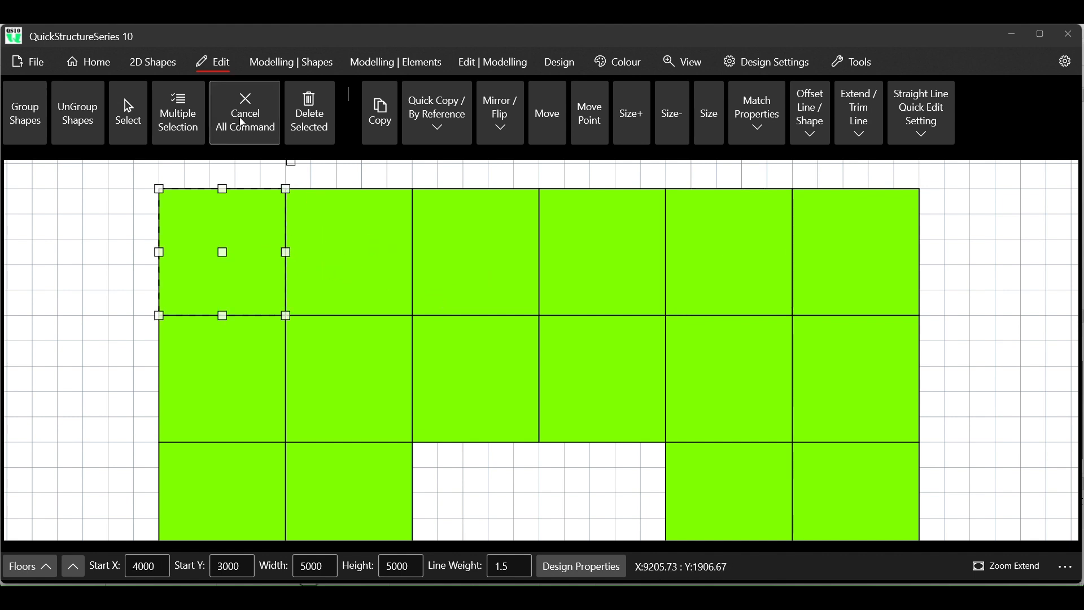
pyautogui.scroll(-1, 271, 223)
pyautogui.scroll(-3, 270, 221)
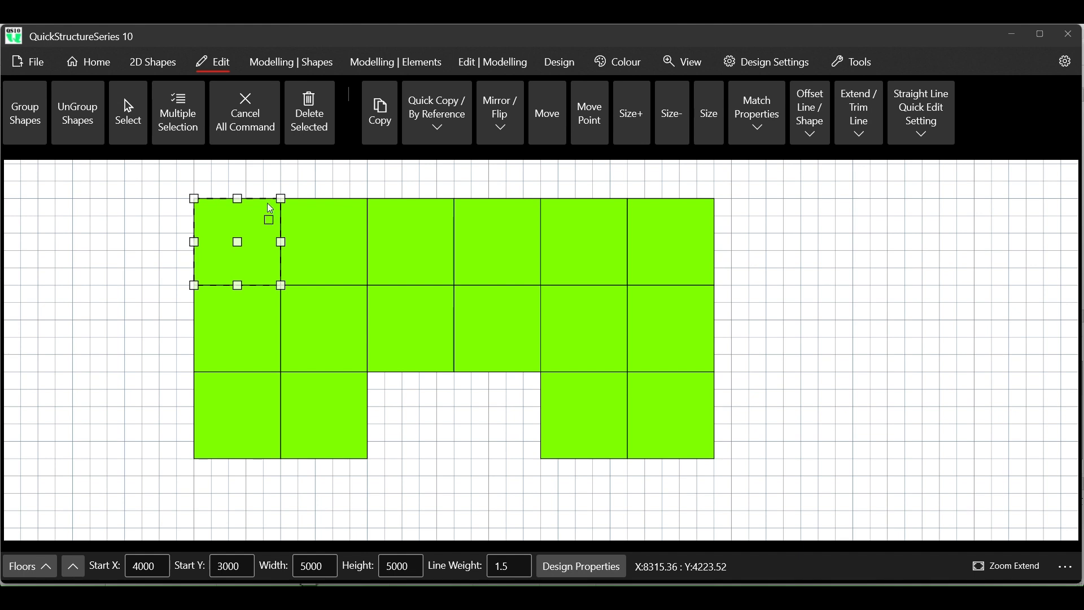
pyautogui.click(249, 119)
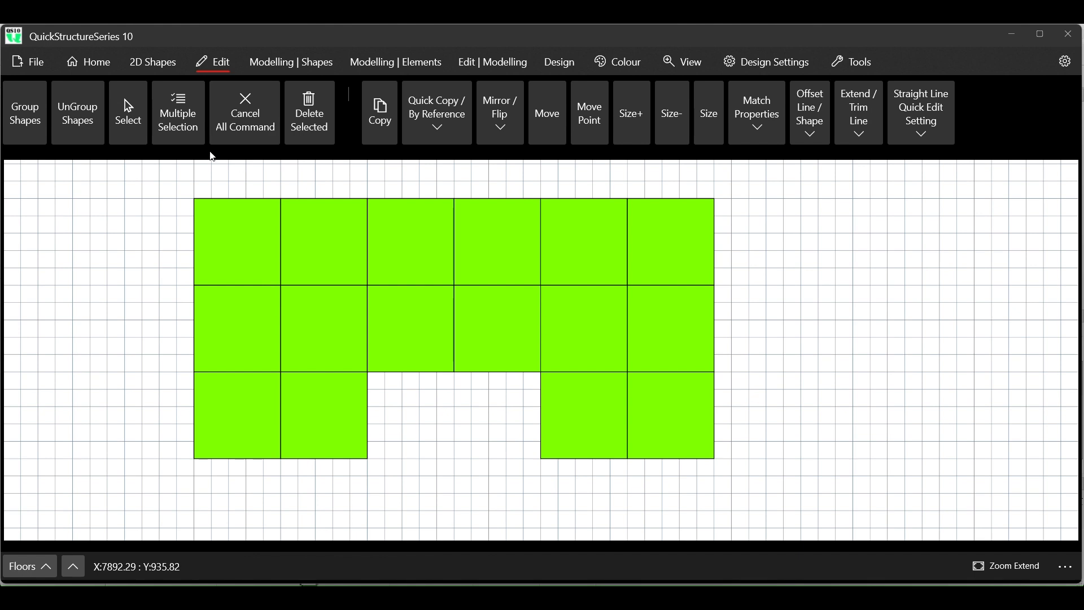
# - Select all the floor panels together and add a new ground floor to the model from the selected shapes
pyautogui.click(173, 117)
pyautogui.moveTo(184, 171); pyautogui.dragTo(734, 466)
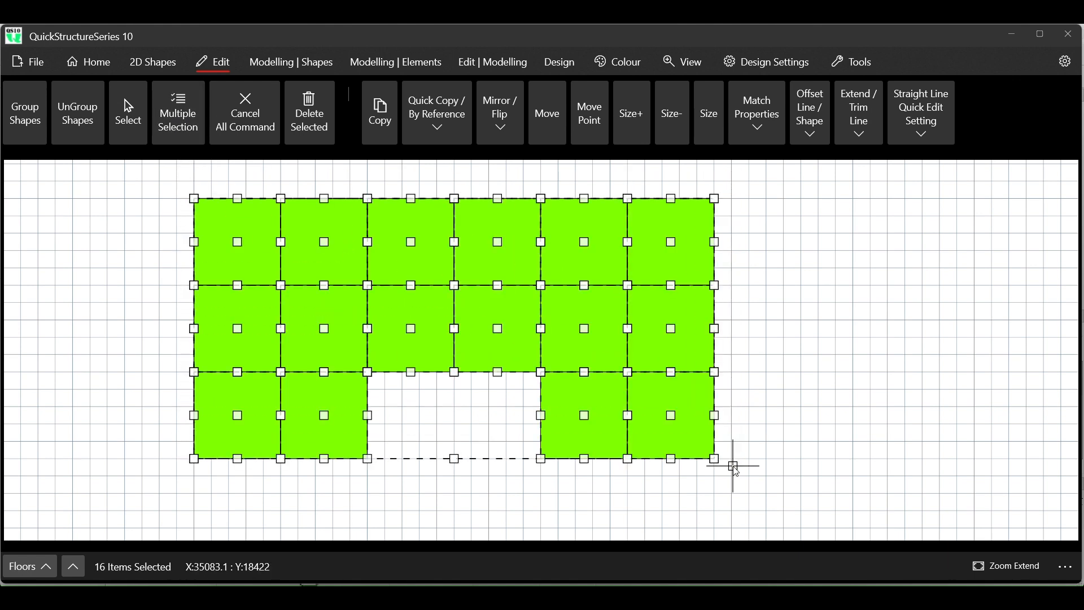
pyautogui.click(314, 71)
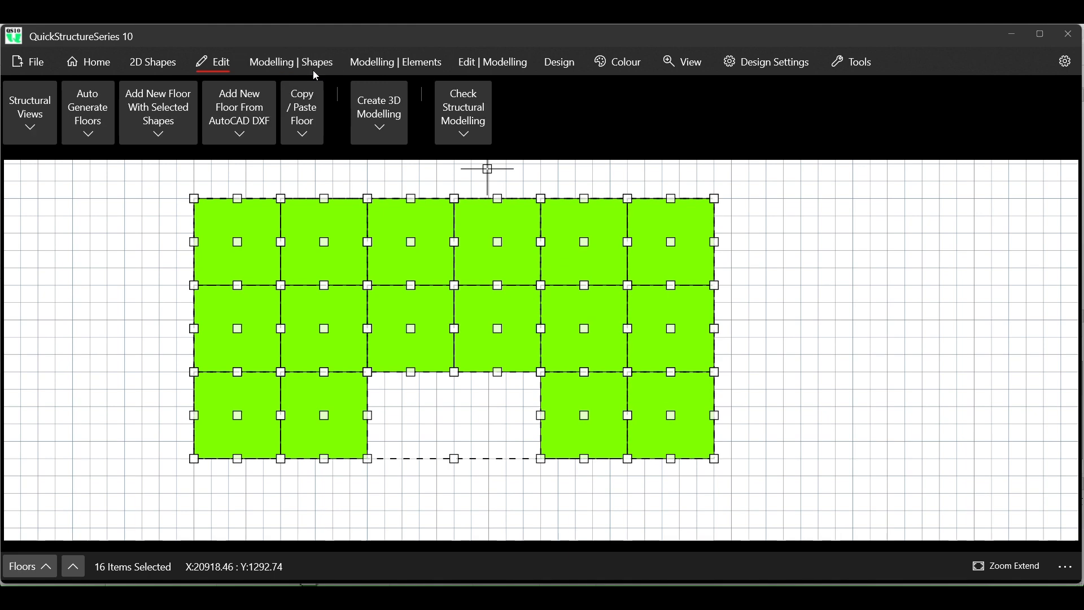
pyautogui.click(165, 135)
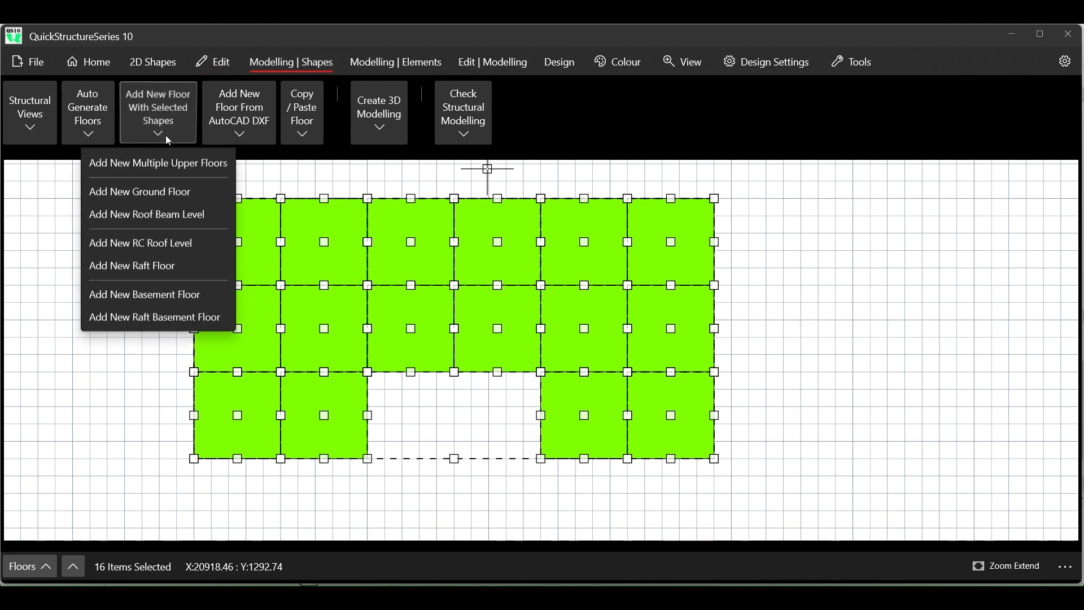
pyautogui.click(169, 217)
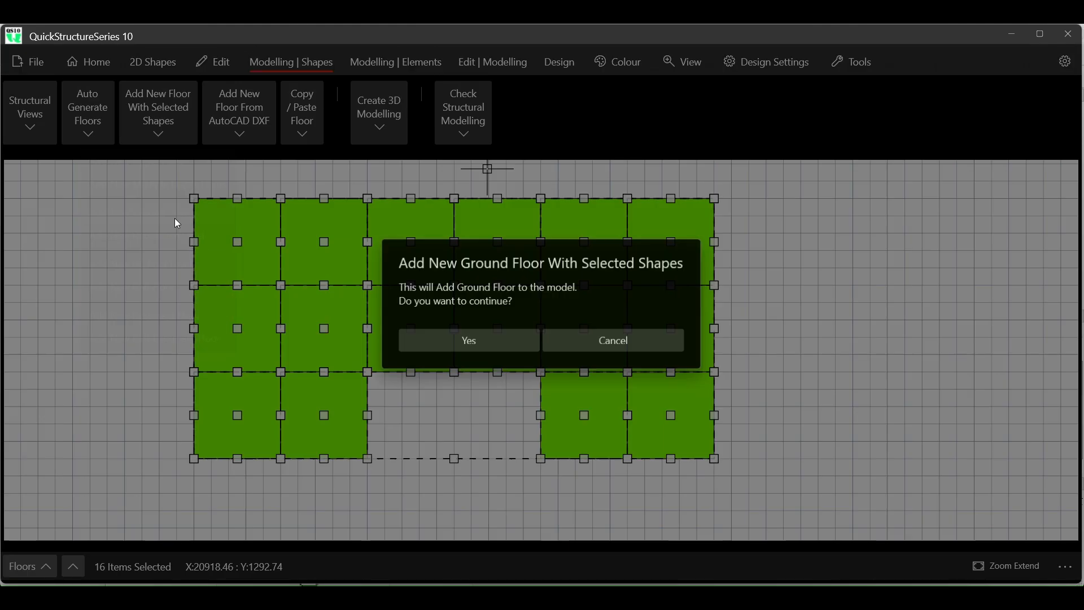
pyautogui.click(459, 345)
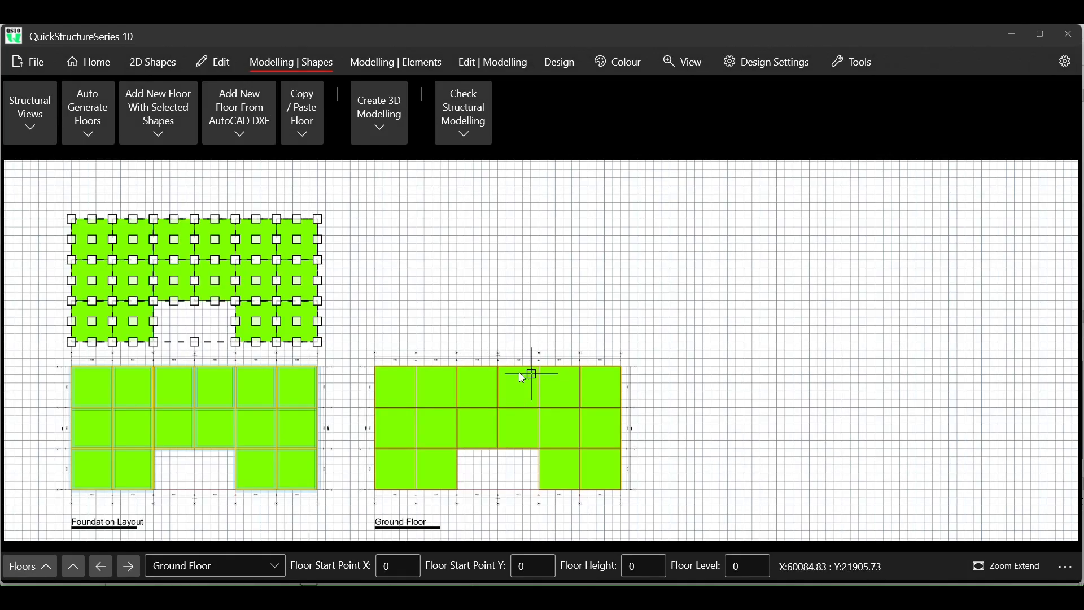
# - Examine the grid labels and bay dimensions along the ground floor's upper edge, especially around grid line K
pyautogui.scroll(4, 504, 370)
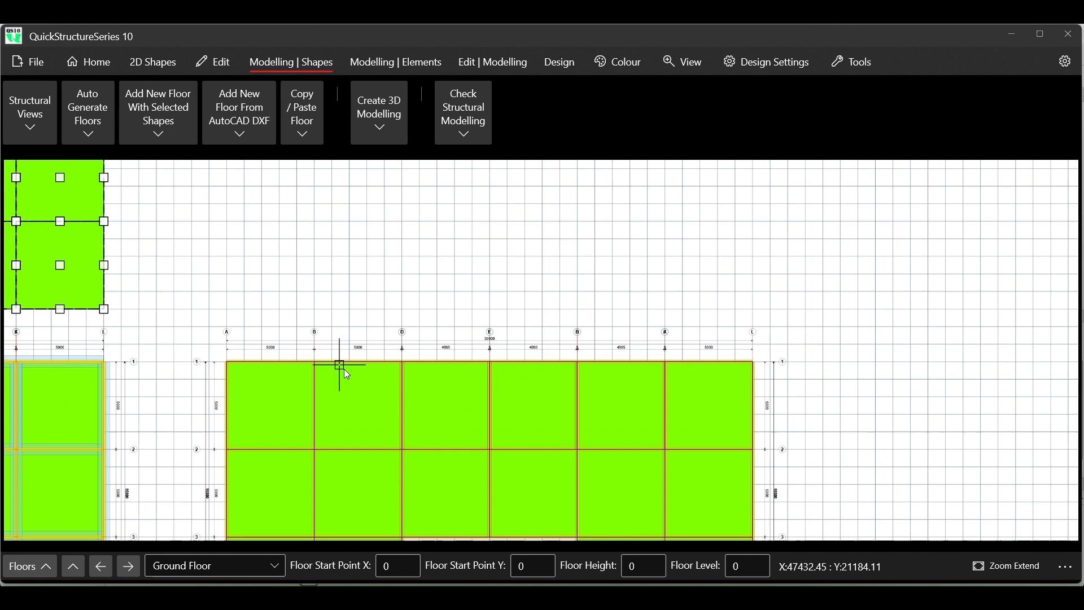
pyautogui.scroll(4, 347, 373)
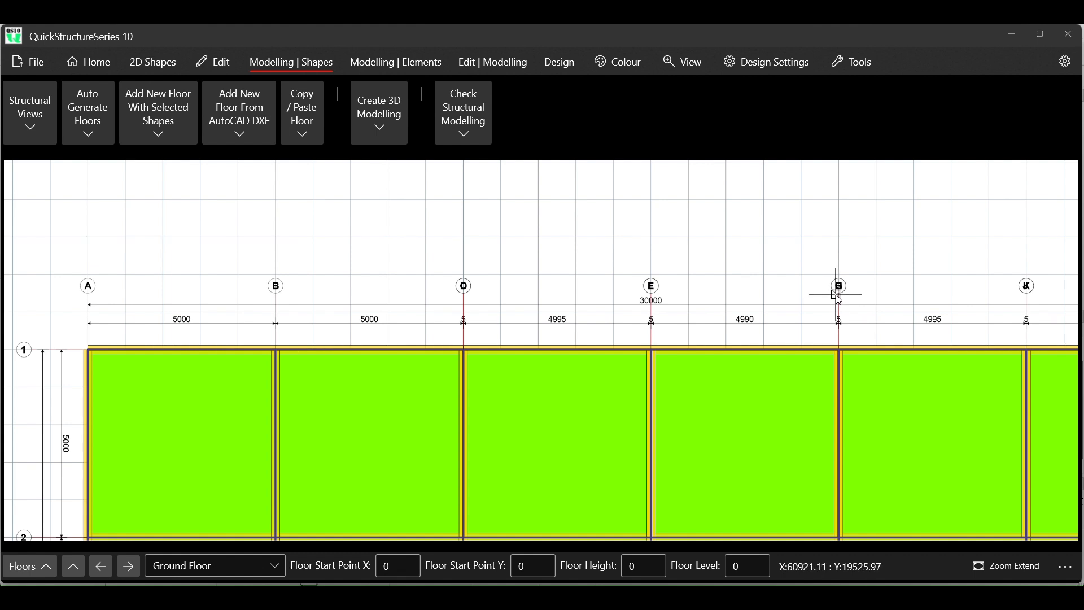
pyautogui.scroll(-5, 717, 201)
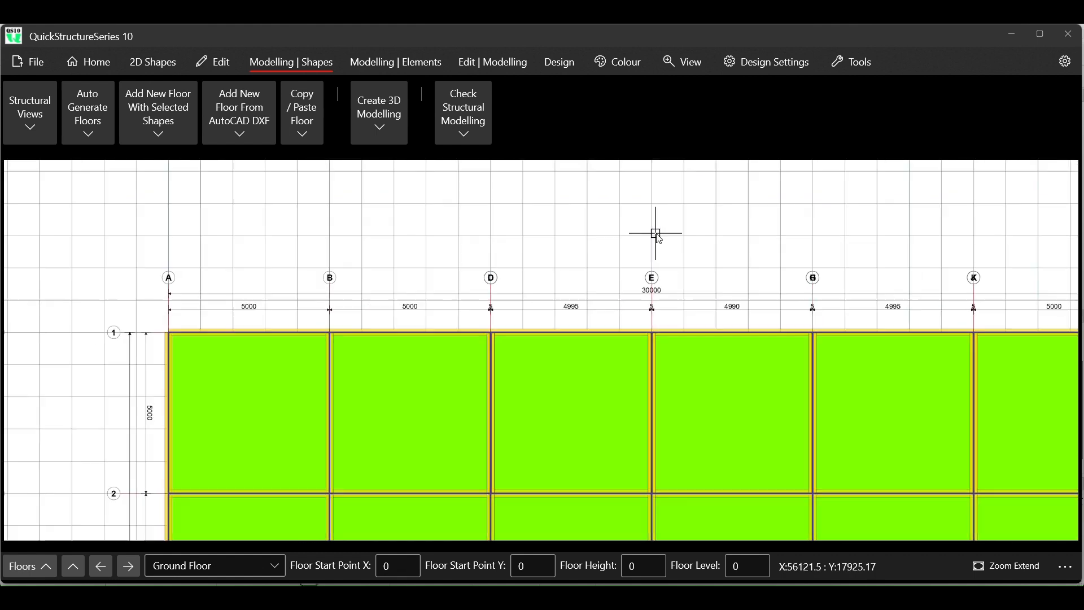
pyautogui.scroll(5, 910, 237)
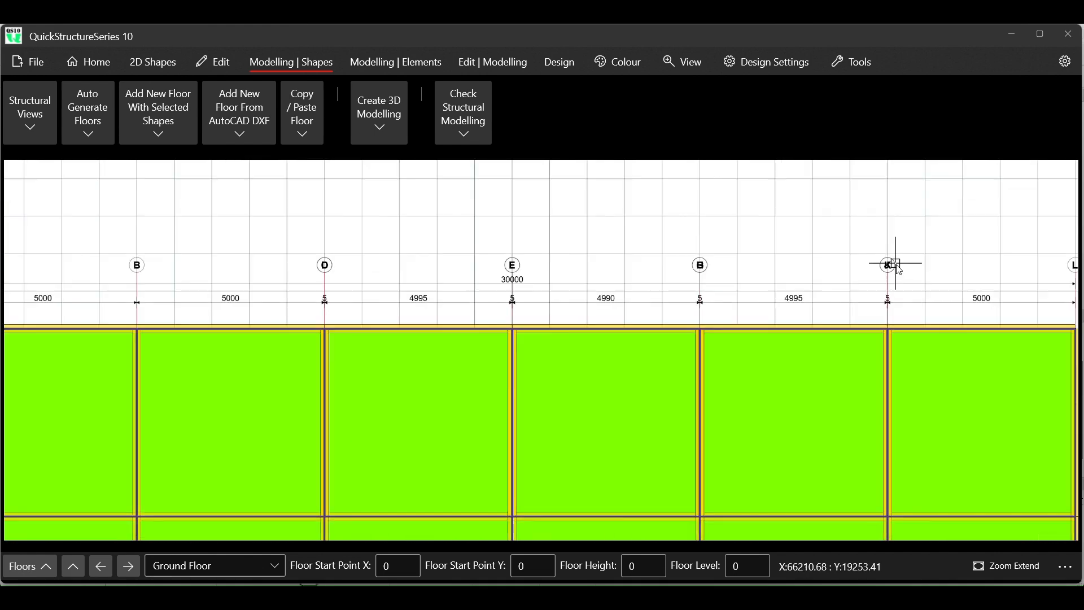
pyautogui.scroll(3, 889, 274)
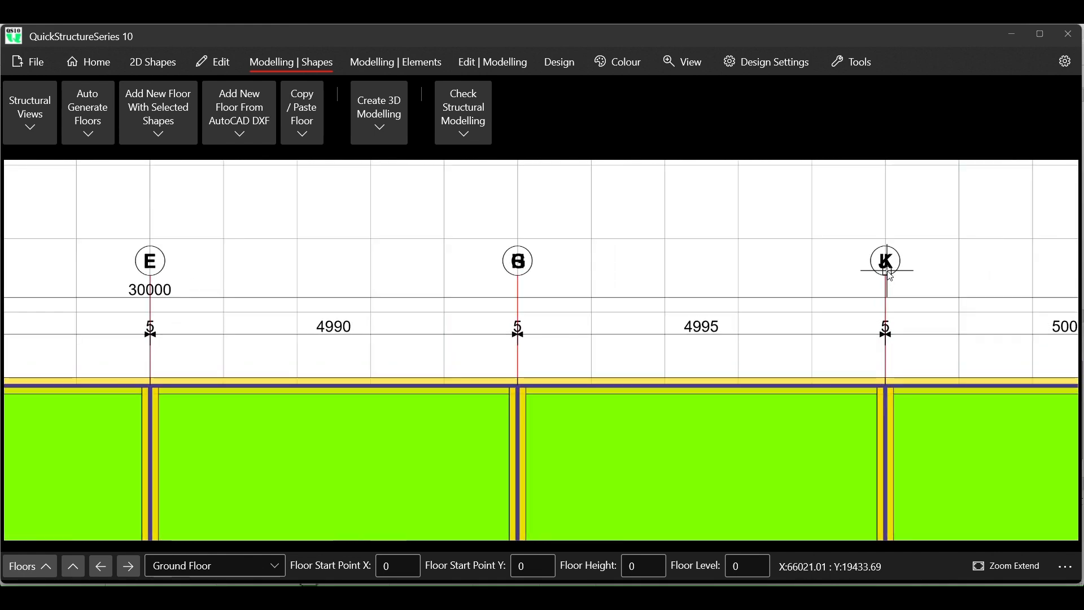
pyautogui.scroll(-3, 901, 266)
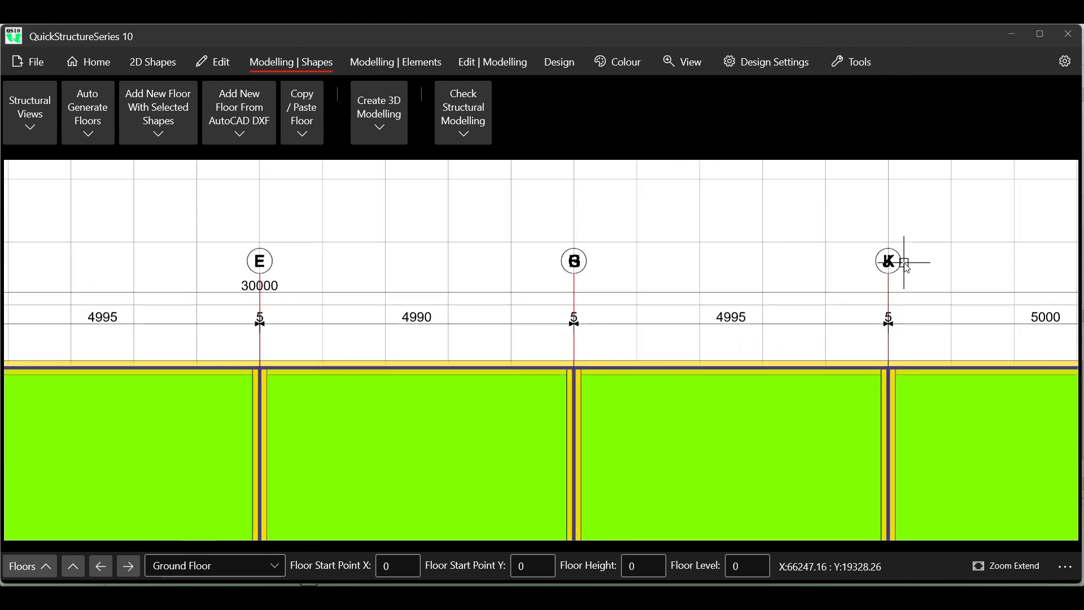
pyautogui.scroll(-2, 906, 263)
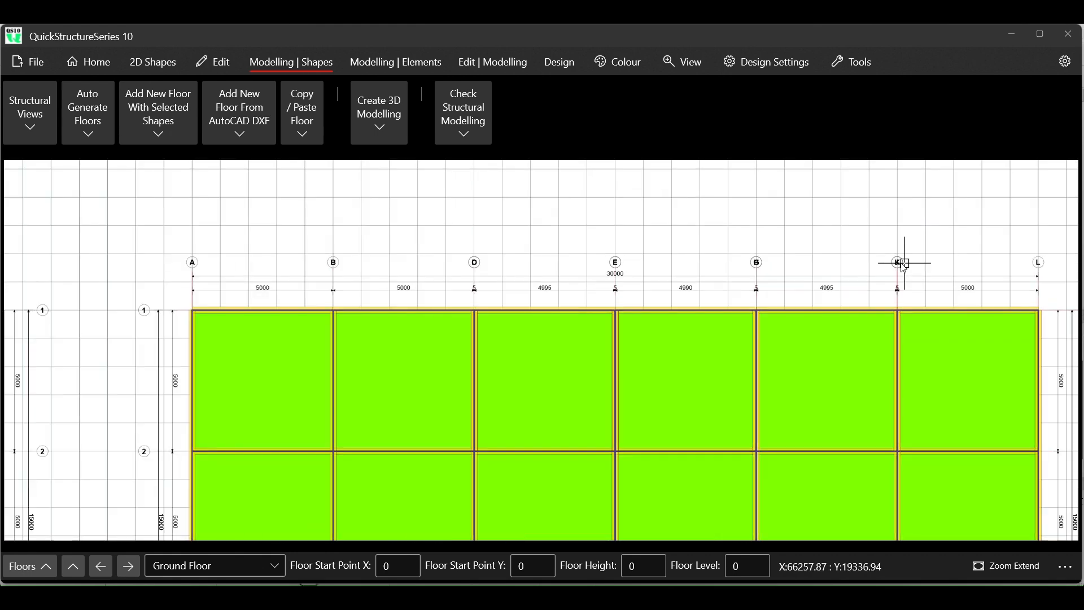
# - Examine the dimensions at grid lines B, D and E on the ground floor, and review the whole plan beside the foundation layout
pyautogui.scroll(1, 708, 304)
pyautogui.scroll(1, 707, 303)
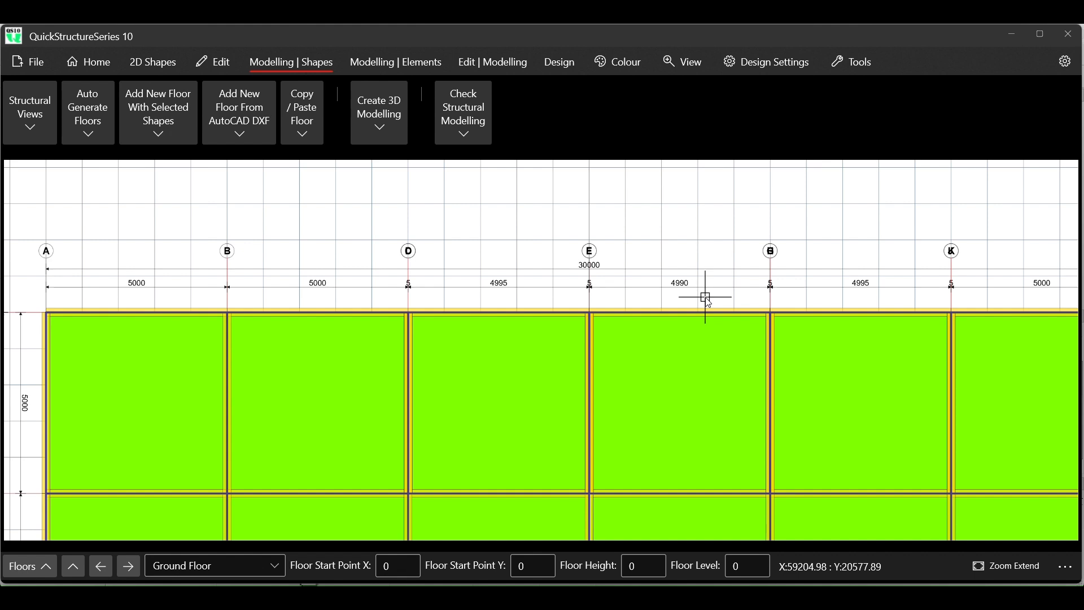
pyautogui.scroll(2, 389, 303)
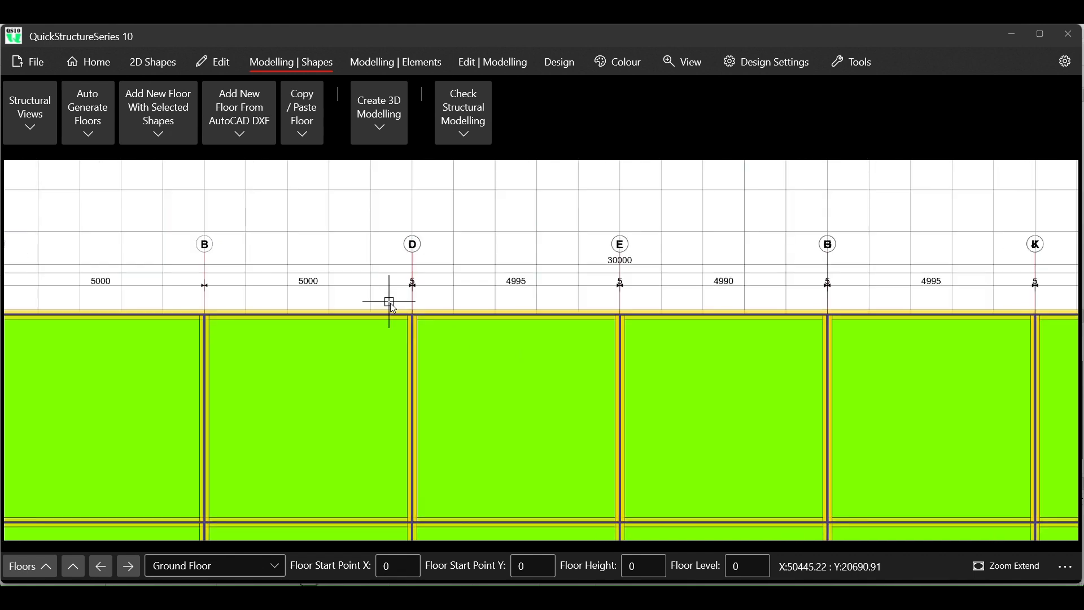
pyautogui.scroll(1, 392, 304)
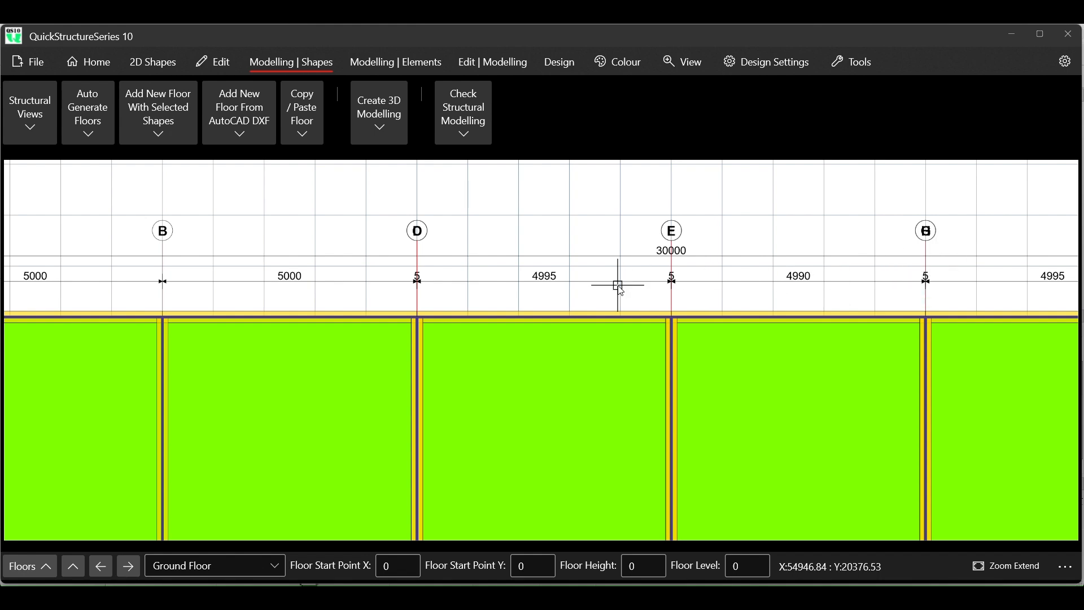
pyautogui.scroll(-5, 373, 248)
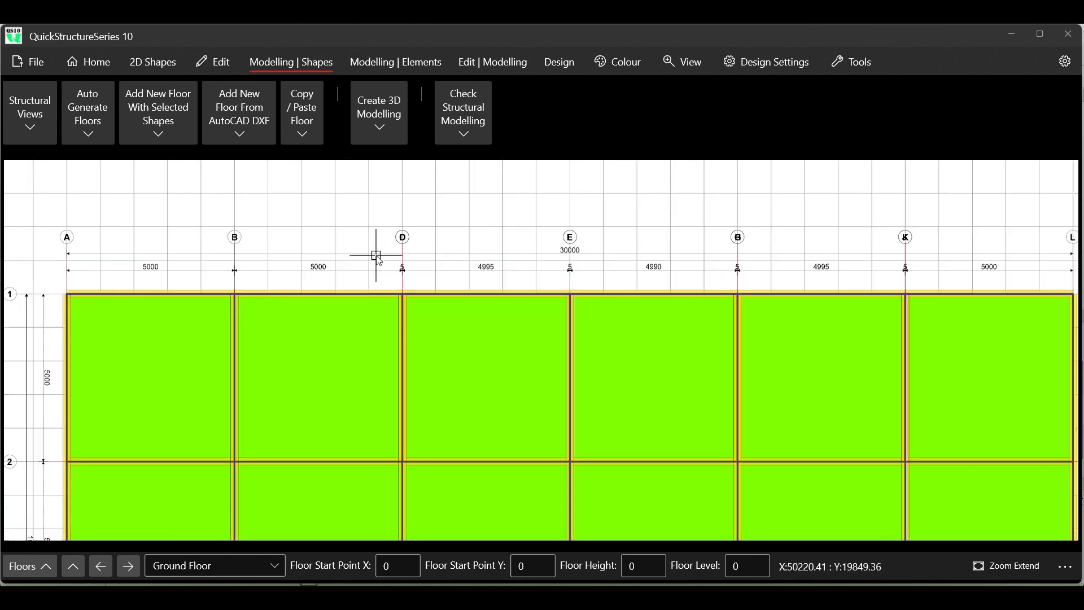
pyautogui.scroll(-3, 376, 252)
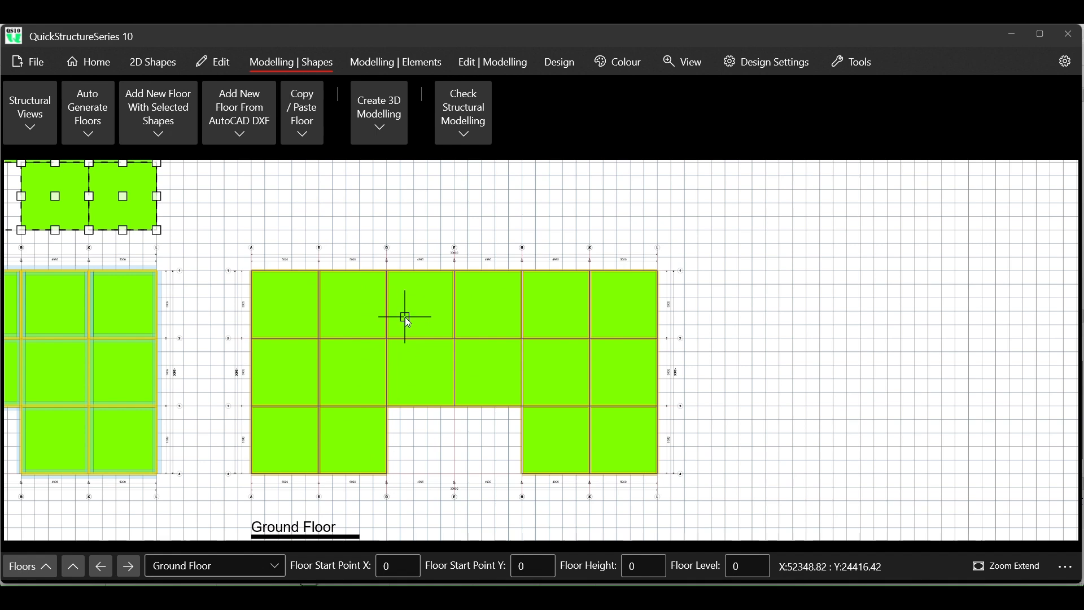
pyautogui.scroll(2, 378, 317)
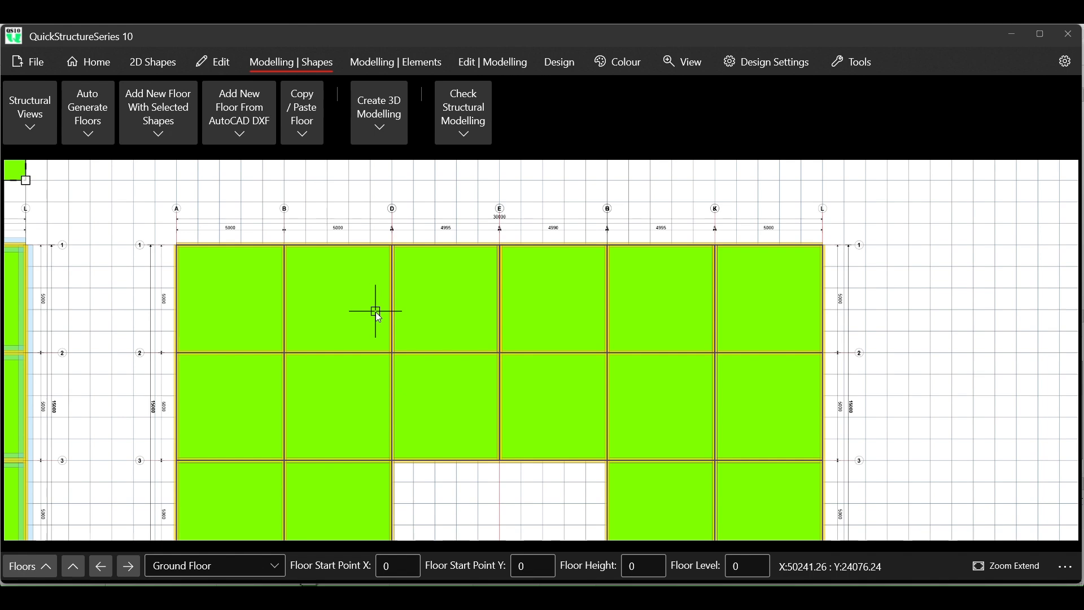
pyautogui.scroll(-3, 426, 245)
pyautogui.scroll(-3, 426, 245)
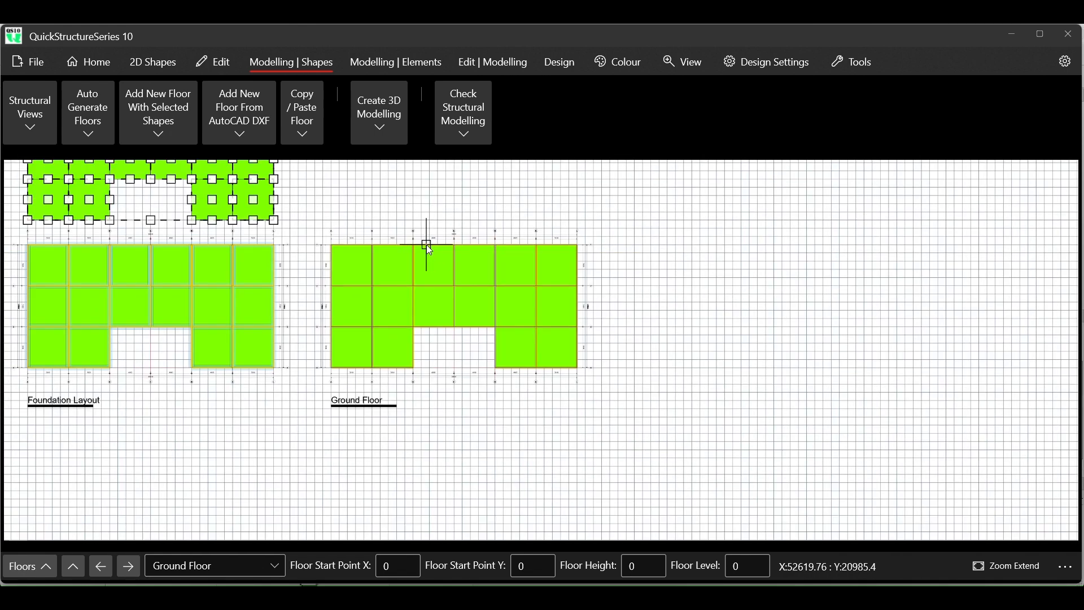
# - Clear the selection and examine the source floor panels alongside the foundation layout and ground floor plans
pyautogui.click(219, 76)
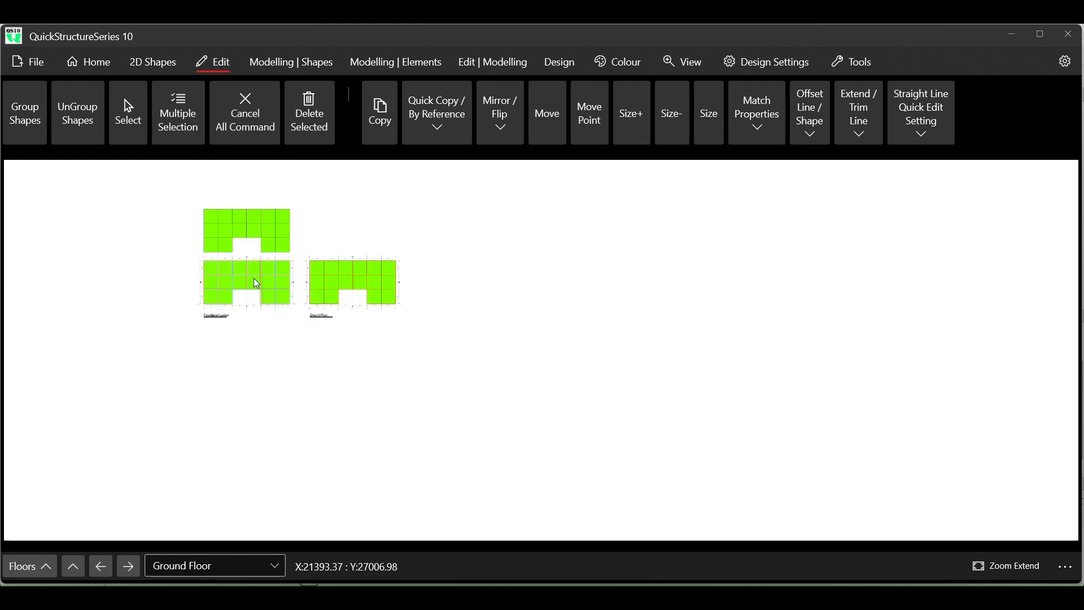
pyautogui.scroll(4, 230, 222)
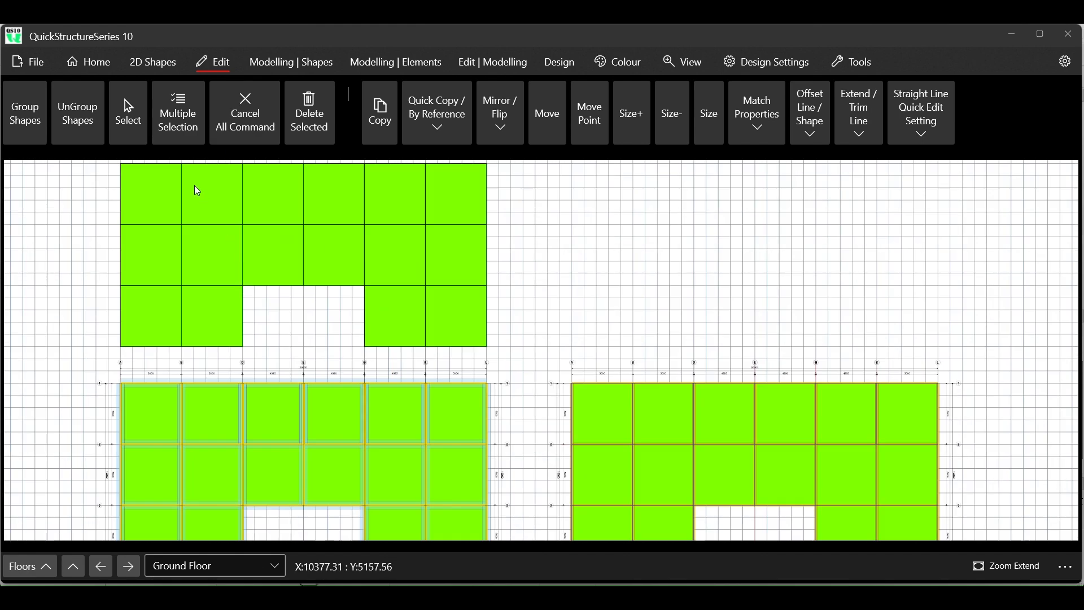
pyautogui.scroll(-1, 195, 191)
pyautogui.scroll(1, 179, 198)
pyautogui.scroll(1, 179, 202)
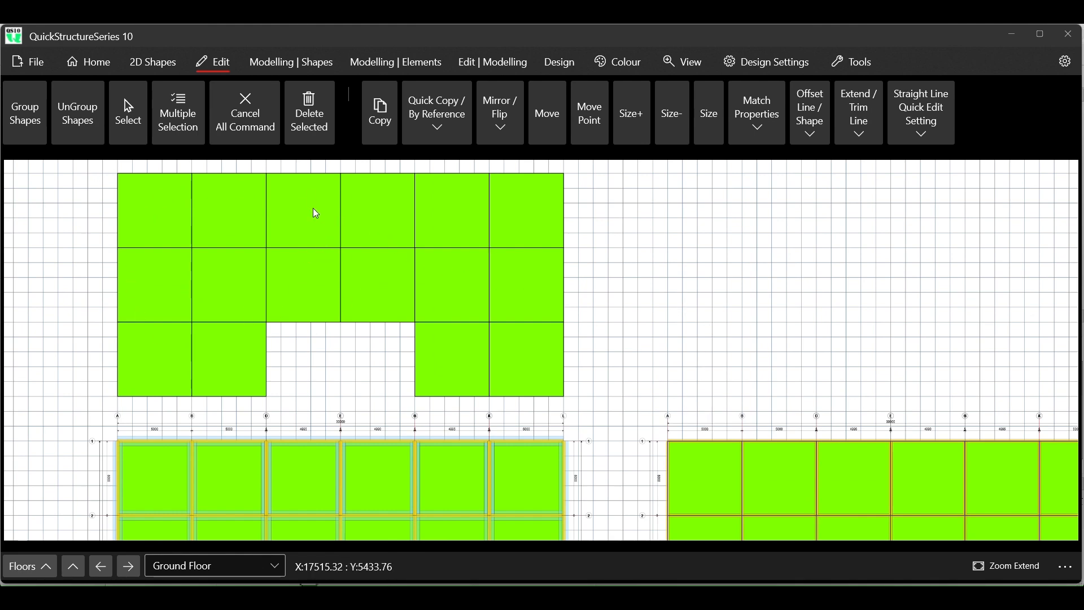
pyautogui.scroll(-2, 265, 218)
pyautogui.scroll(3, 541, 364)
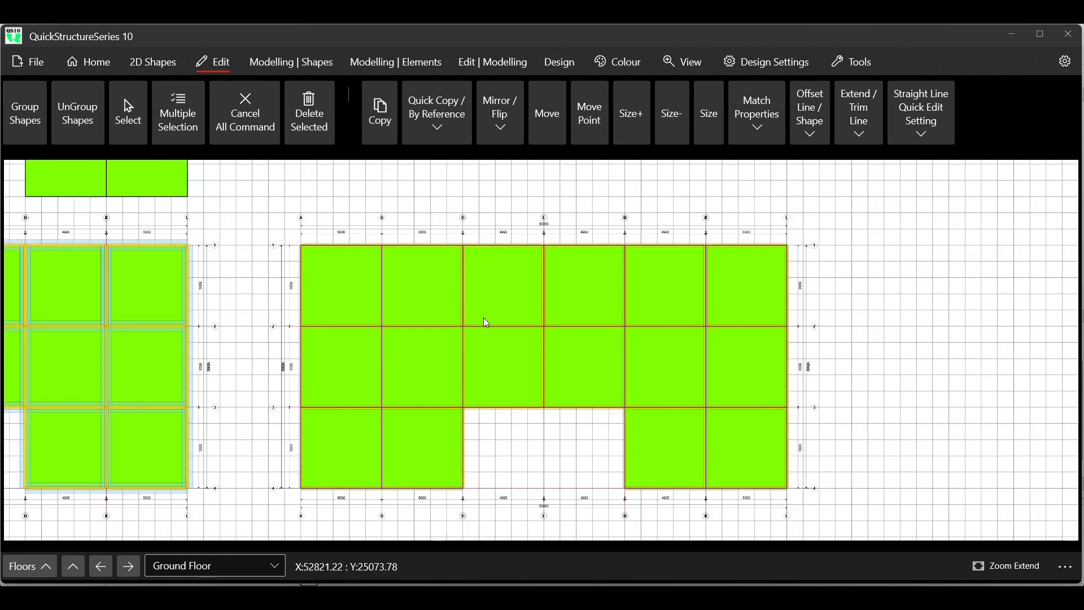
pyautogui.scroll(-3, 482, 331)
pyautogui.scroll(-1, 483, 331)
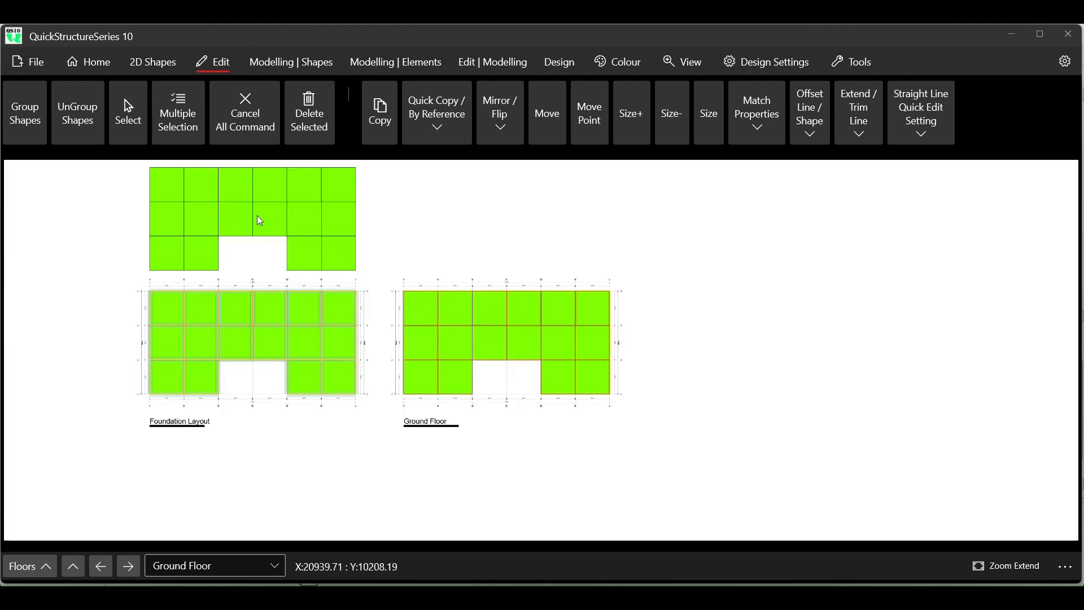
pyautogui.scroll(4, 158, 170)
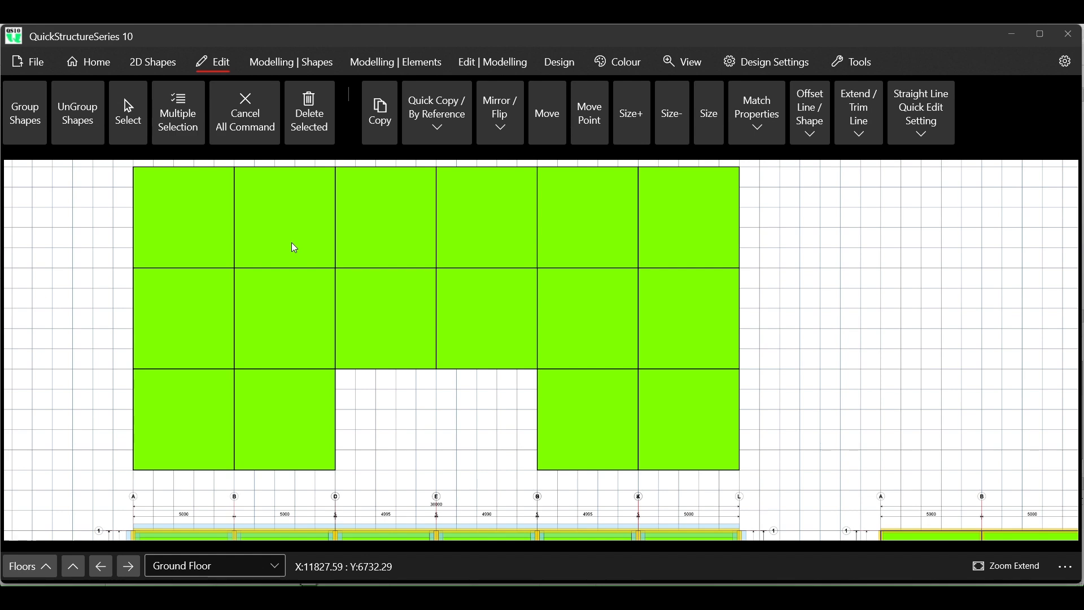
pyautogui.scroll(-4, 154, 192)
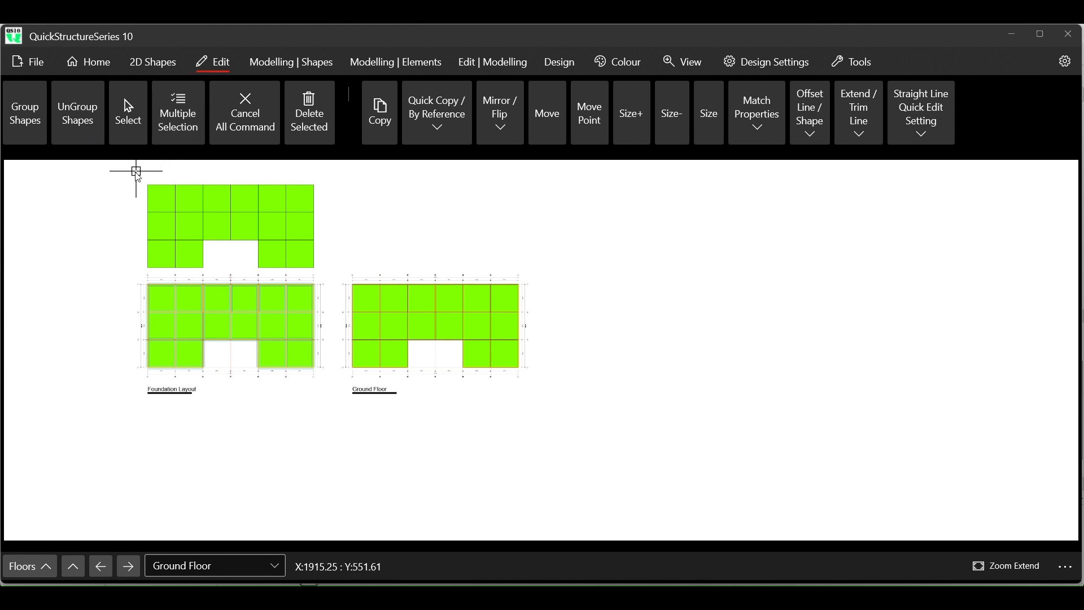
# - Select all the source floor panels and add a new reinforced concrete upper floor from the selected shapes
pyautogui.moveTo(138, 180); pyautogui.dragTo(325, 274)
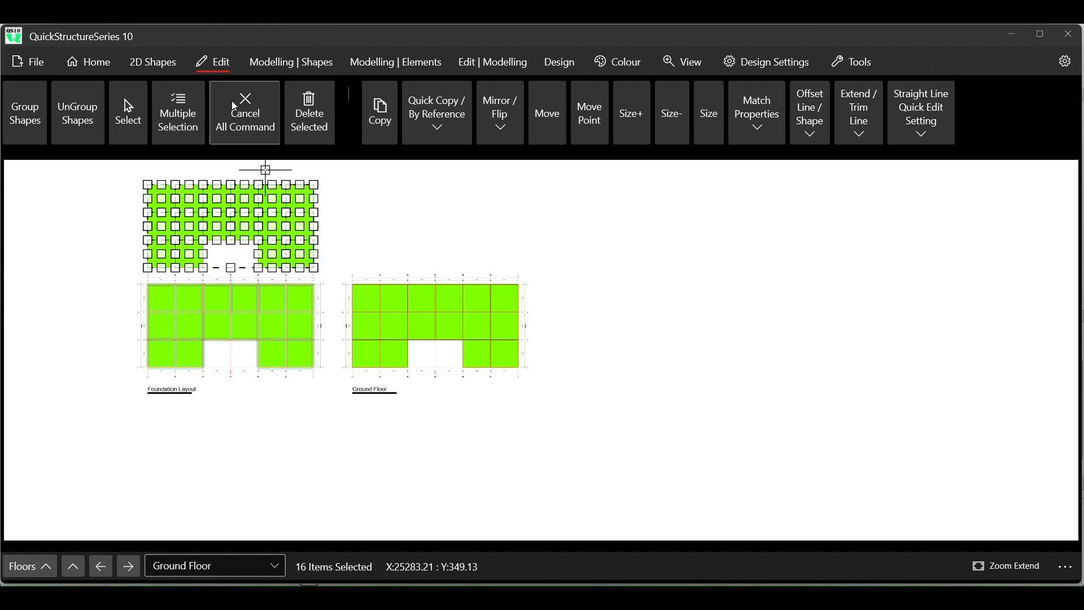
pyautogui.click(164, 76)
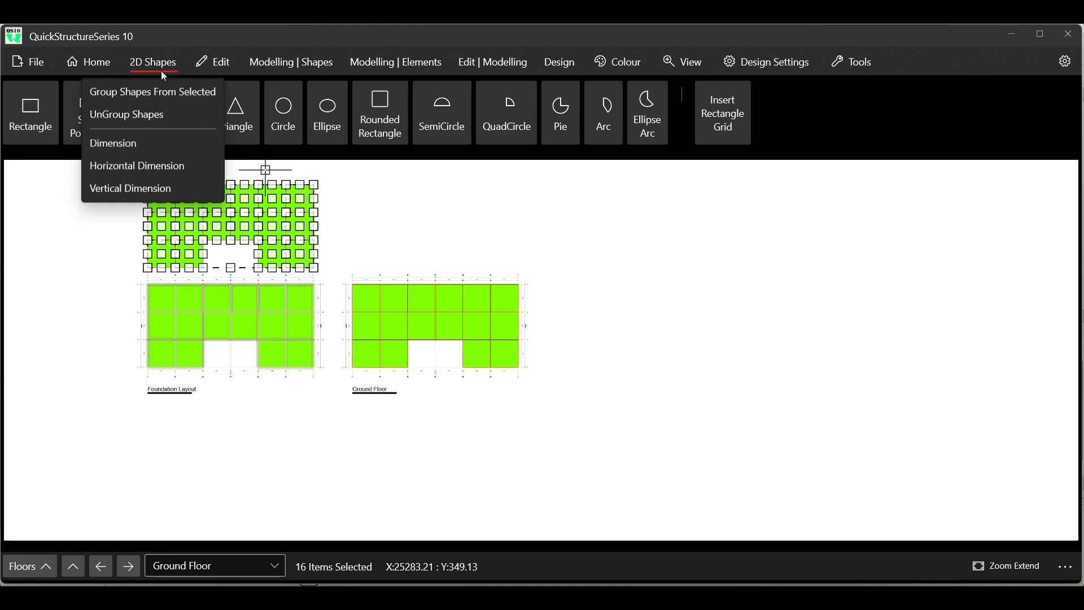
pyautogui.click(267, 66)
pyautogui.click(186, 119)
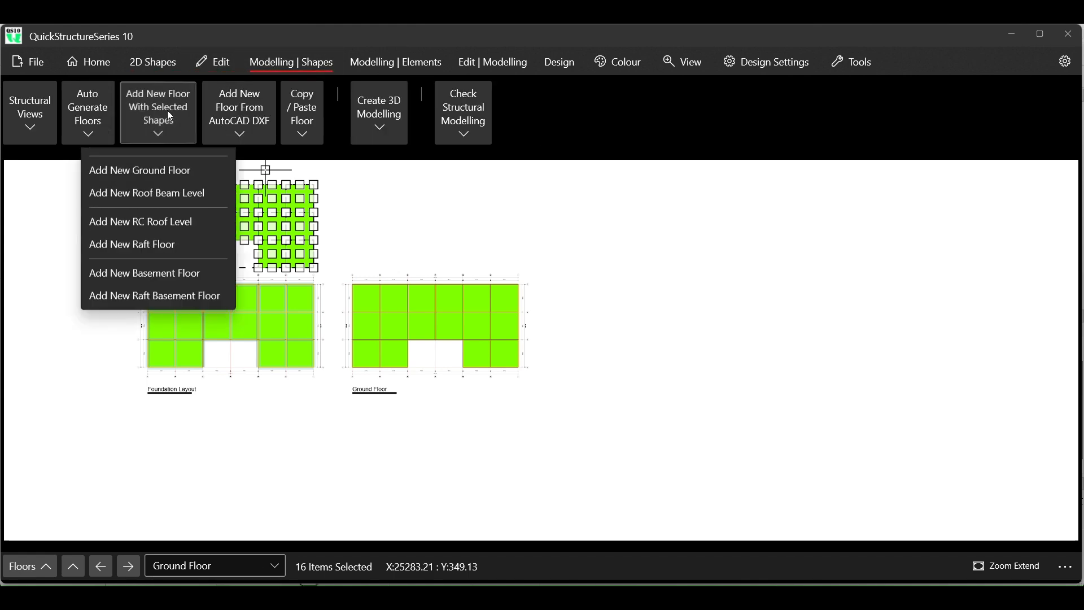
pyautogui.click(154, 162)
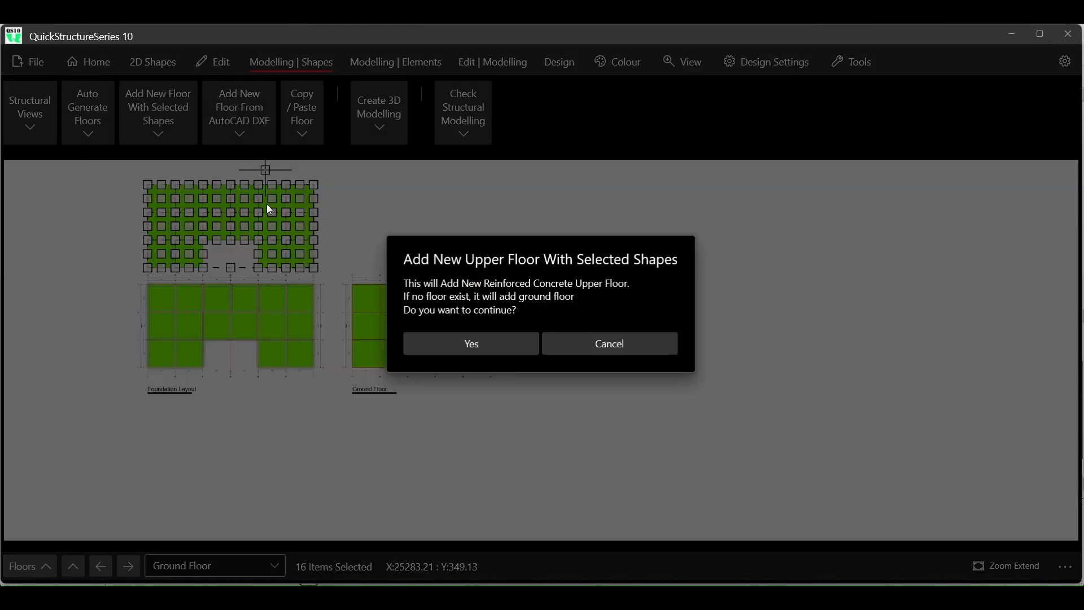
pyautogui.click(497, 342)
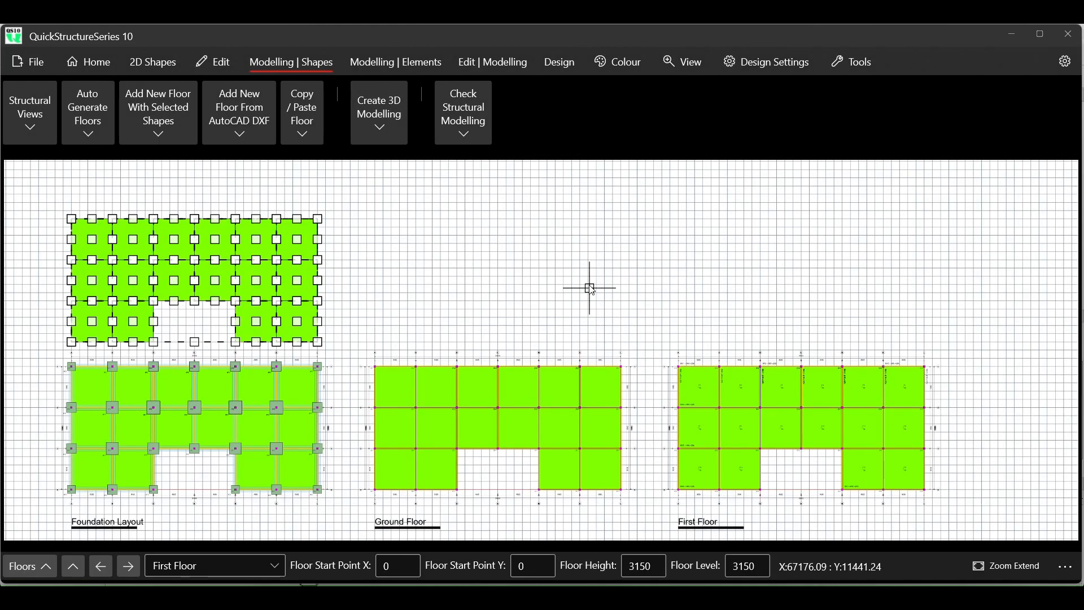
# - Examine the first floor's bay dimensions and beam labels along grid line 1, compare it with the ground floor, and clear the selection
pyautogui.scroll(8, 780, 368)
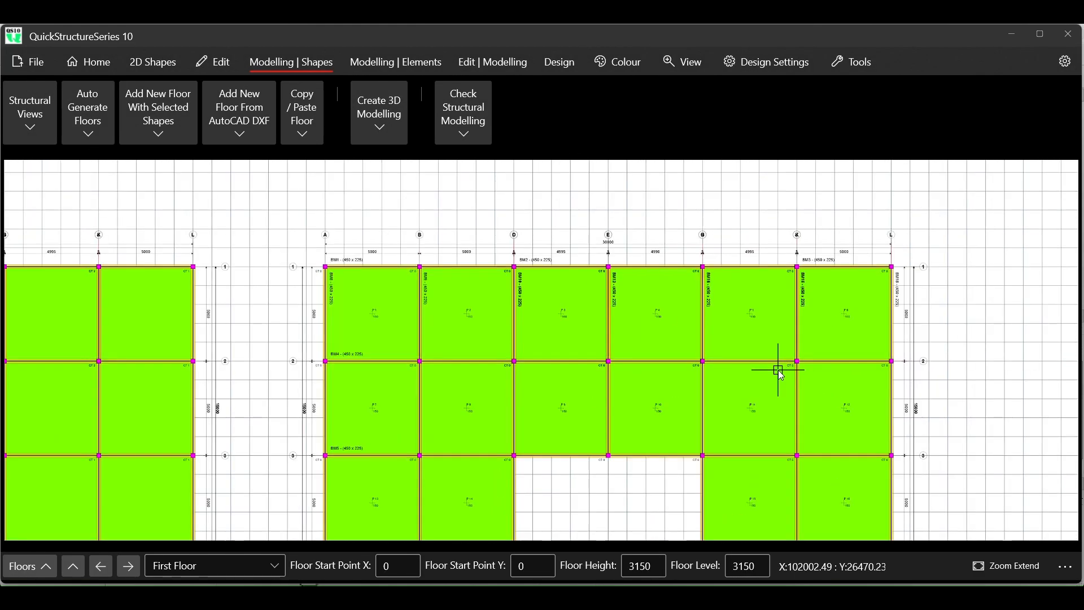
pyautogui.scroll(4, 512, 270)
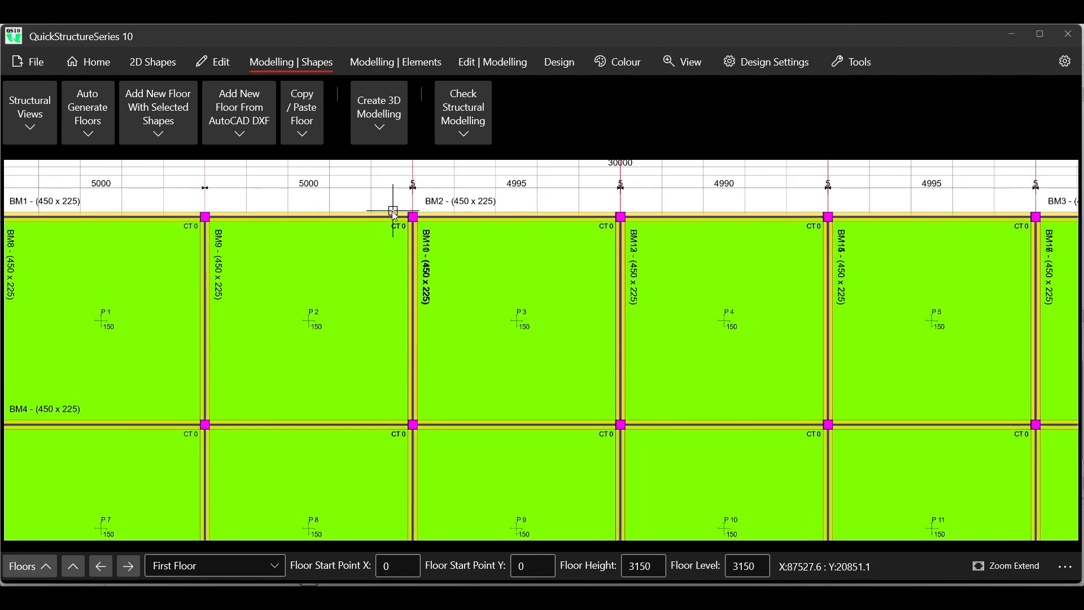
pyautogui.scroll(3, 416, 216)
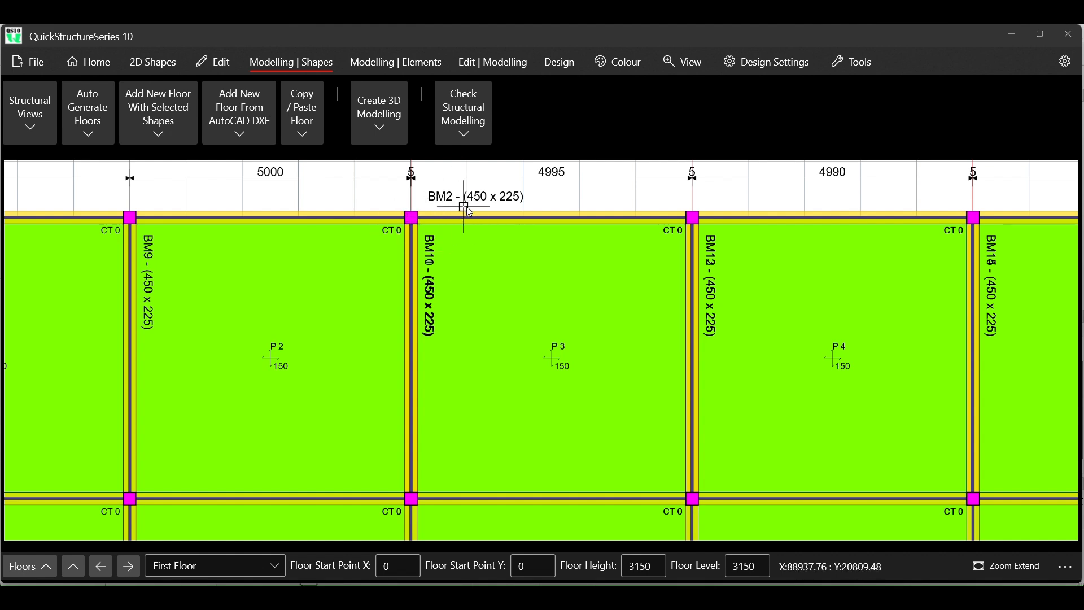
pyautogui.scroll(-5, 461, 212)
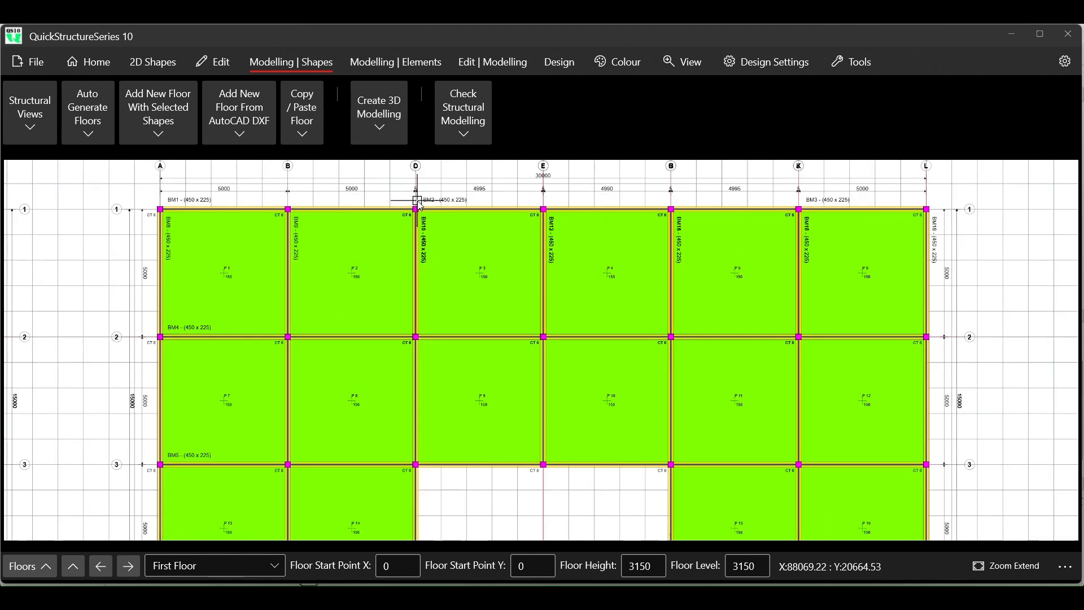
pyautogui.scroll(-2, 419, 201)
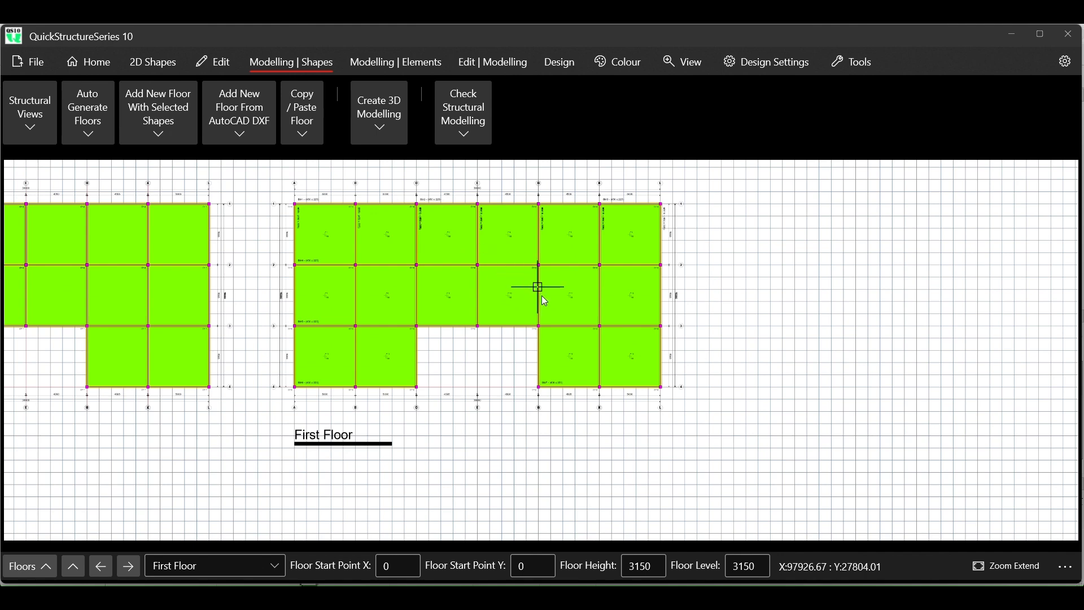
pyautogui.scroll(-4, 545, 302)
pyautogui.scroll(2, 293, 278)
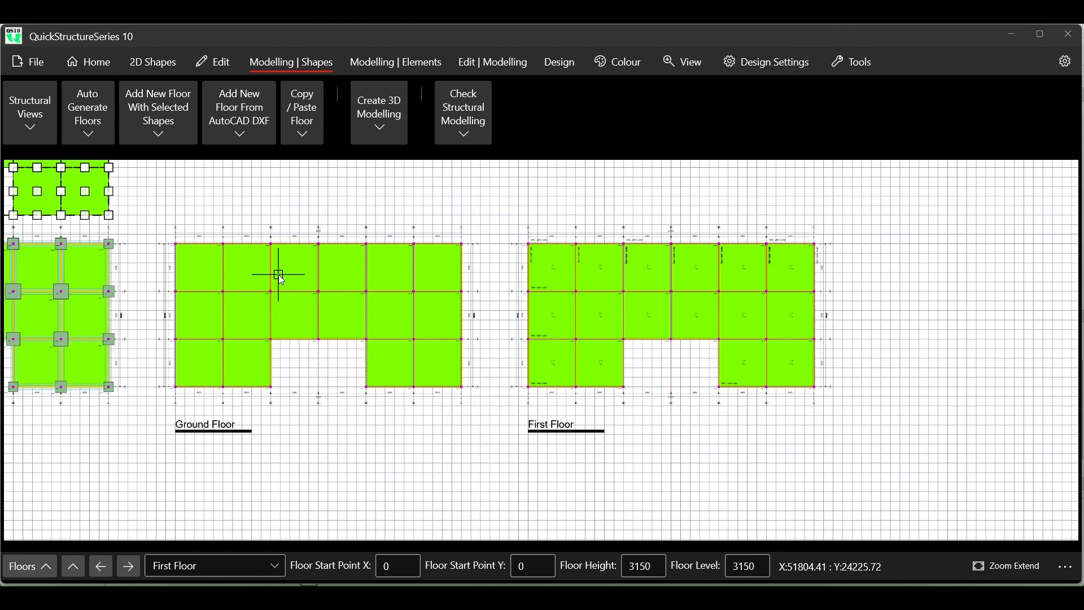
pyautogui.scroll(-2, 556, 357)
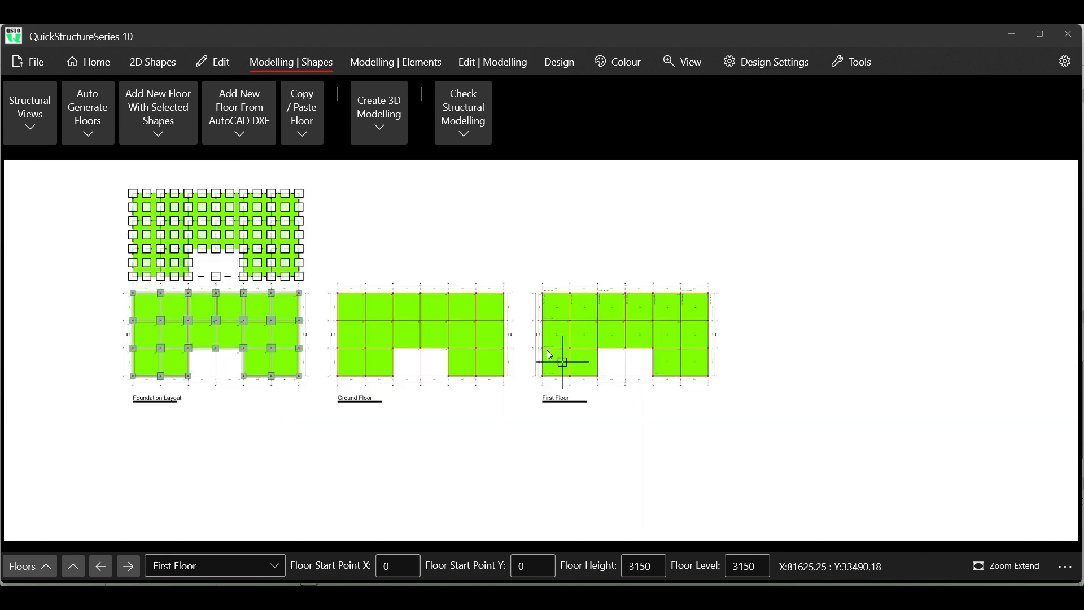
pyautogui.click(213, 63)
pyautogui.click(245, 110)
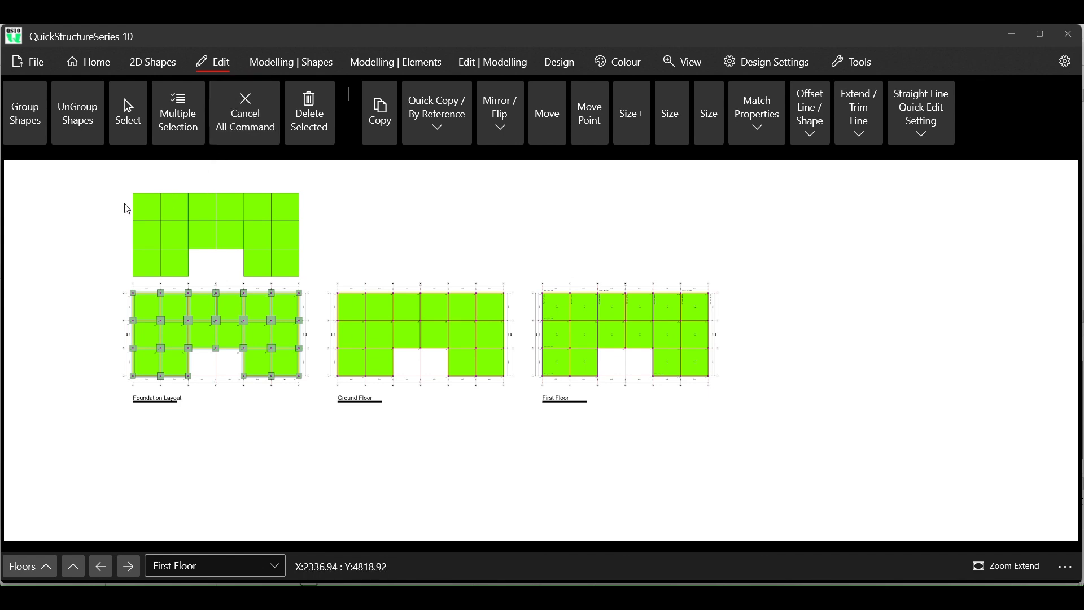
# - Draw a separate 6000 by 5000 rectangle beside the upper row of source panels, starting at X 36000, Y 3000
pyautogui.scroll(3, 196, 208)
pyautogui.scroll(1, 52, 196)
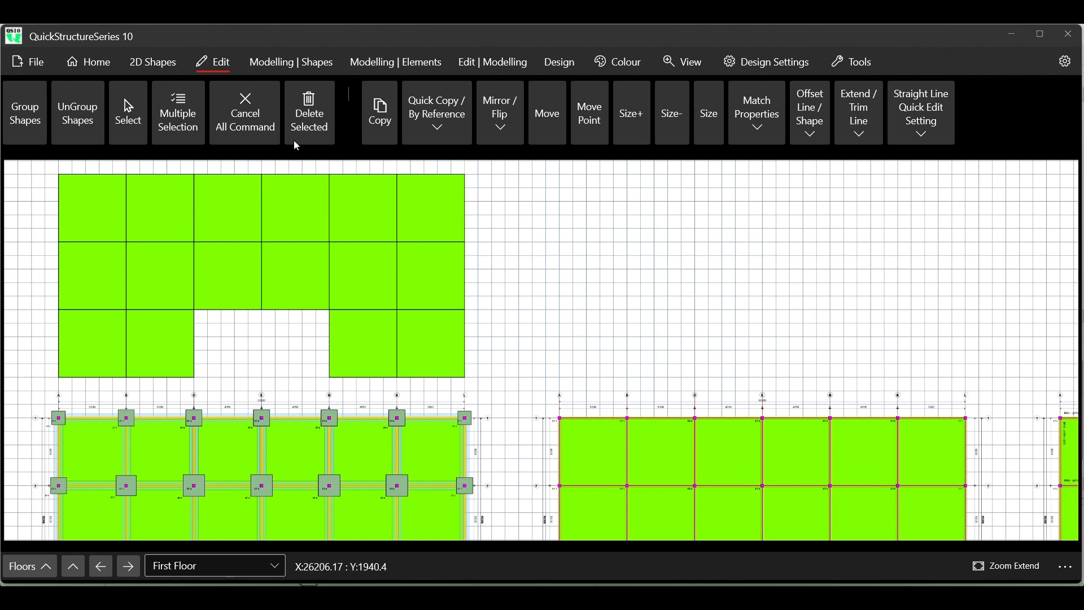
pyautogui.click(153, 62)
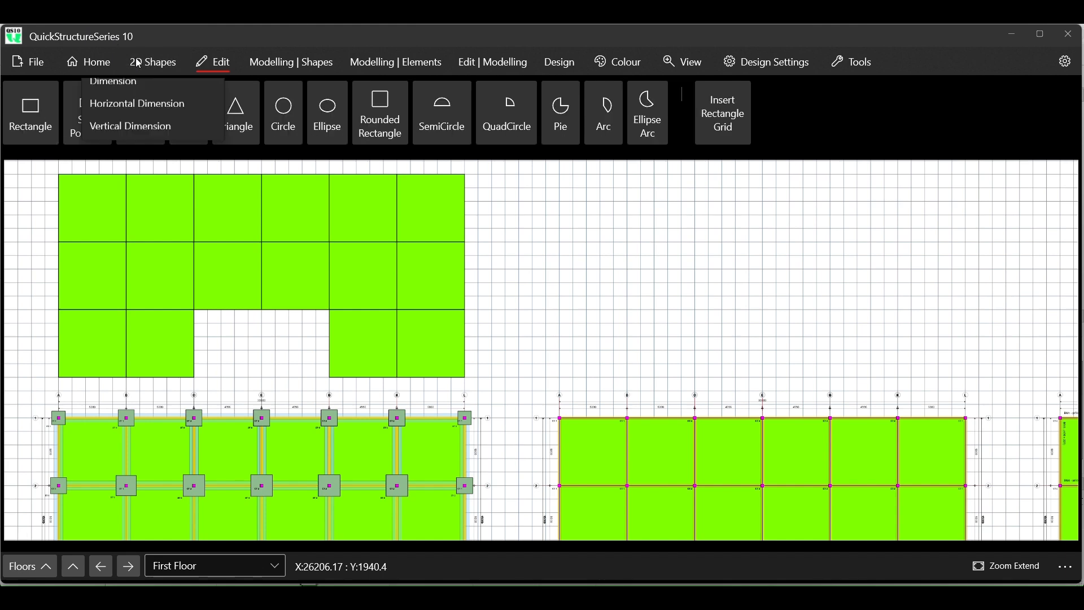
pyautogui.click(35, 115)
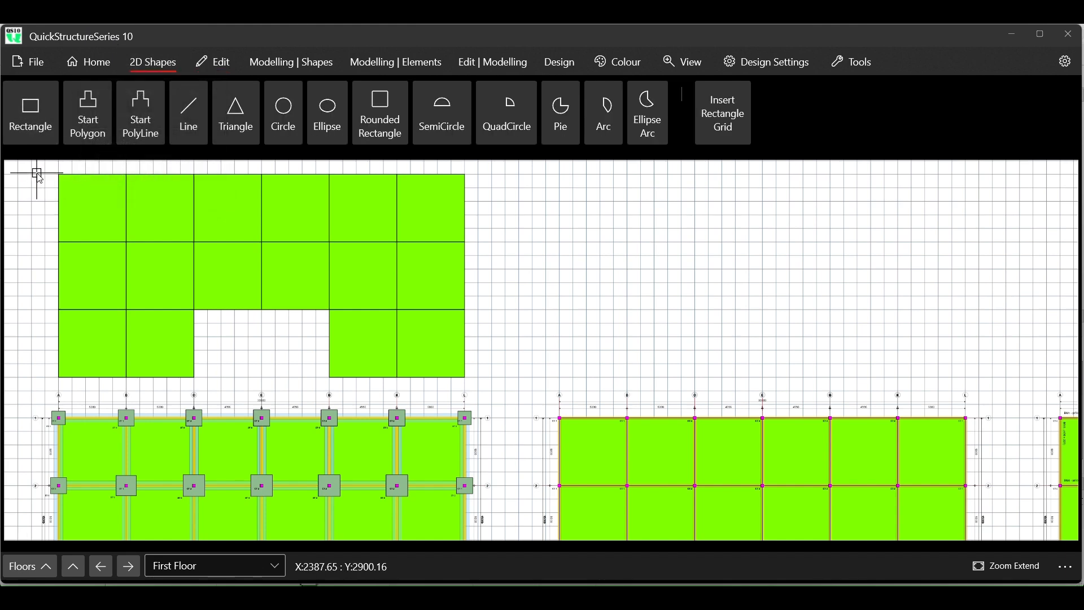
pyautogui.scroll(3, 41, 176)
pyautogui.scroll(1, 41, 177)
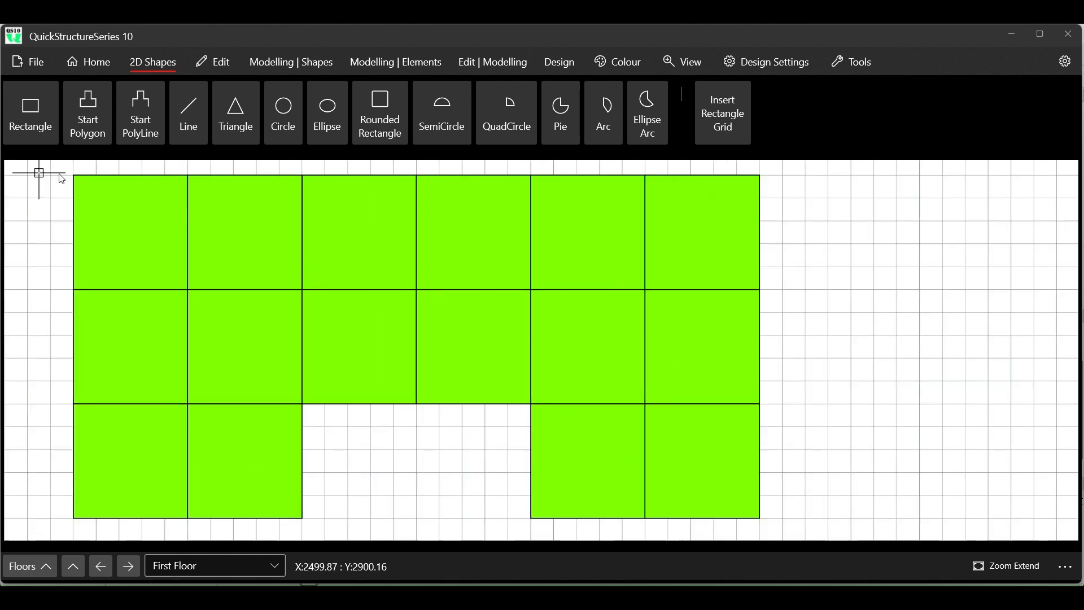
pyautogui.click(32, 117)
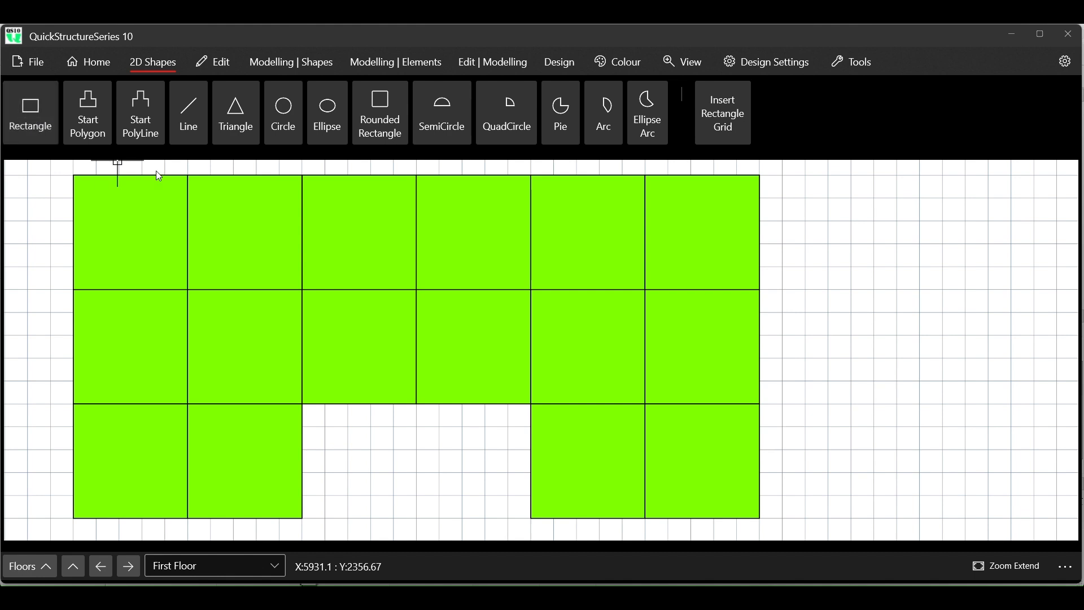
pyautogui.click(806, 175)
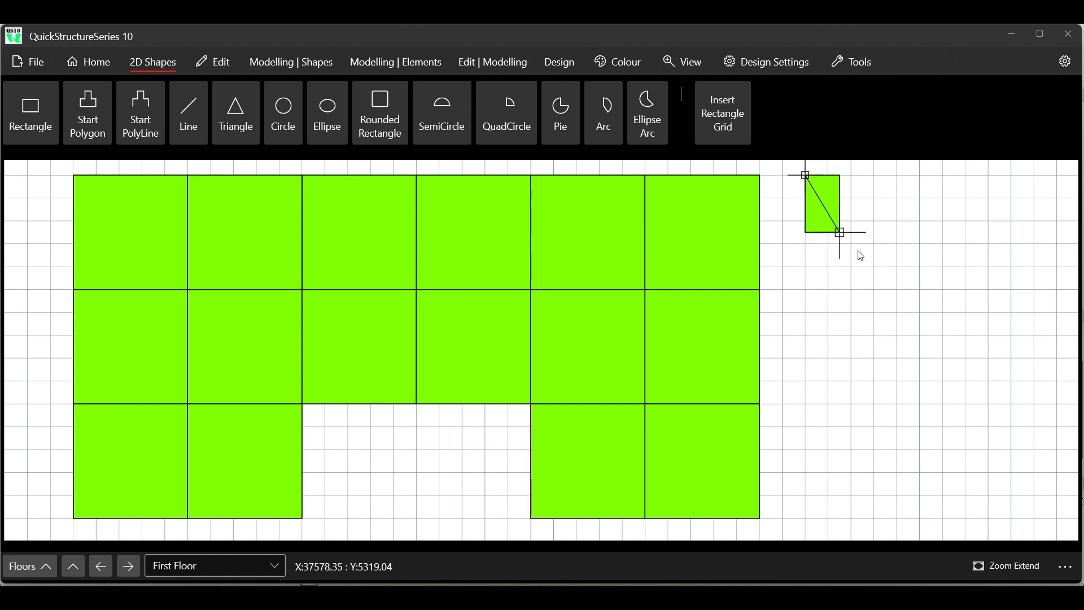
pyautogui.click(943, 290)
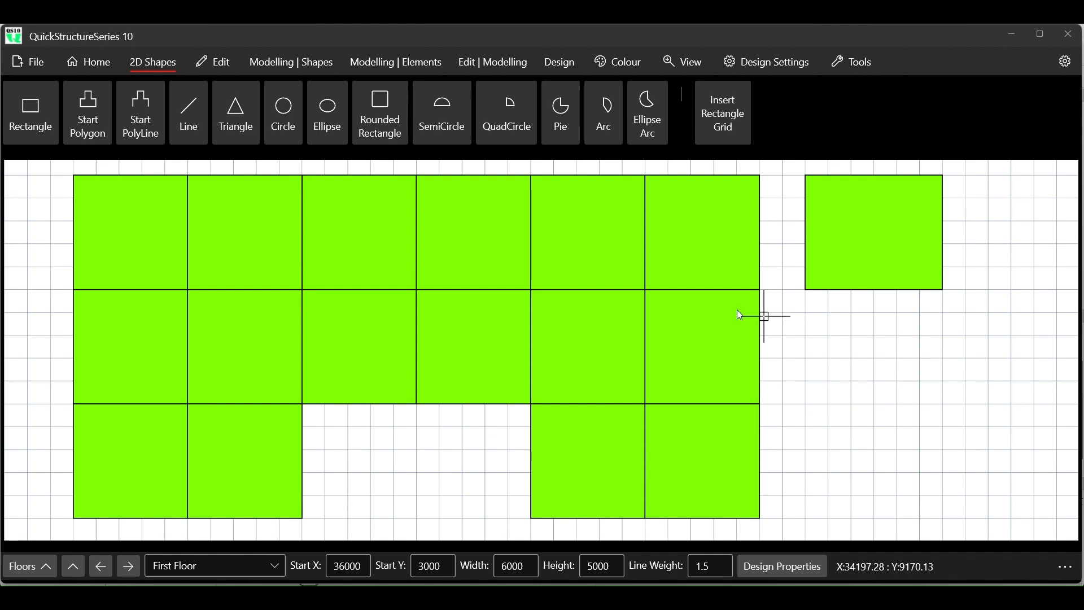
# - End the rectangle command and check the width of the first panel in the upper row
pyautogui.click(218, 63)
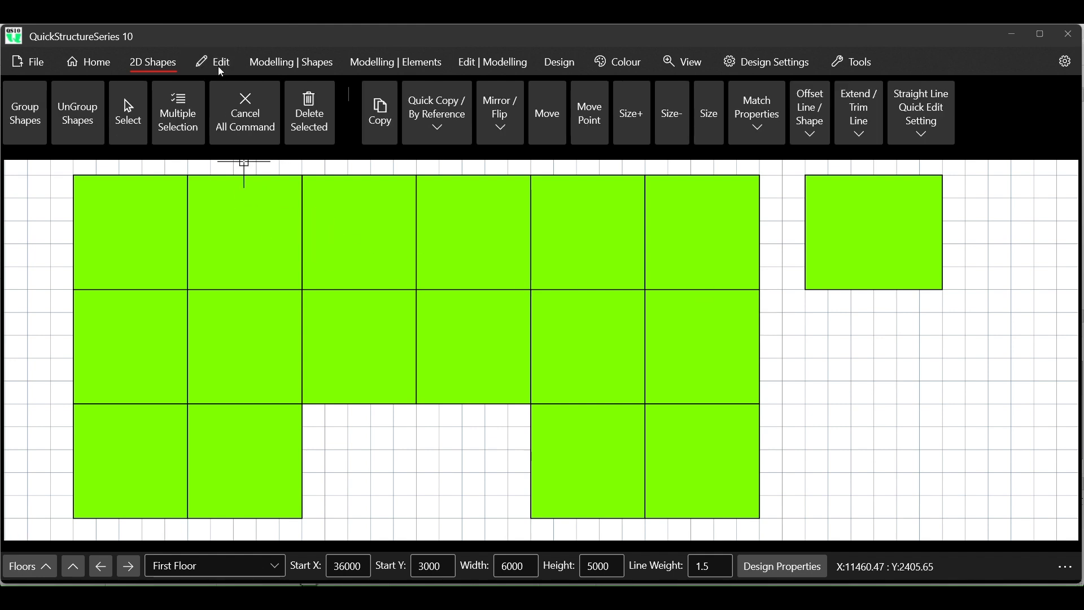
pyautogui.click(245, 113)
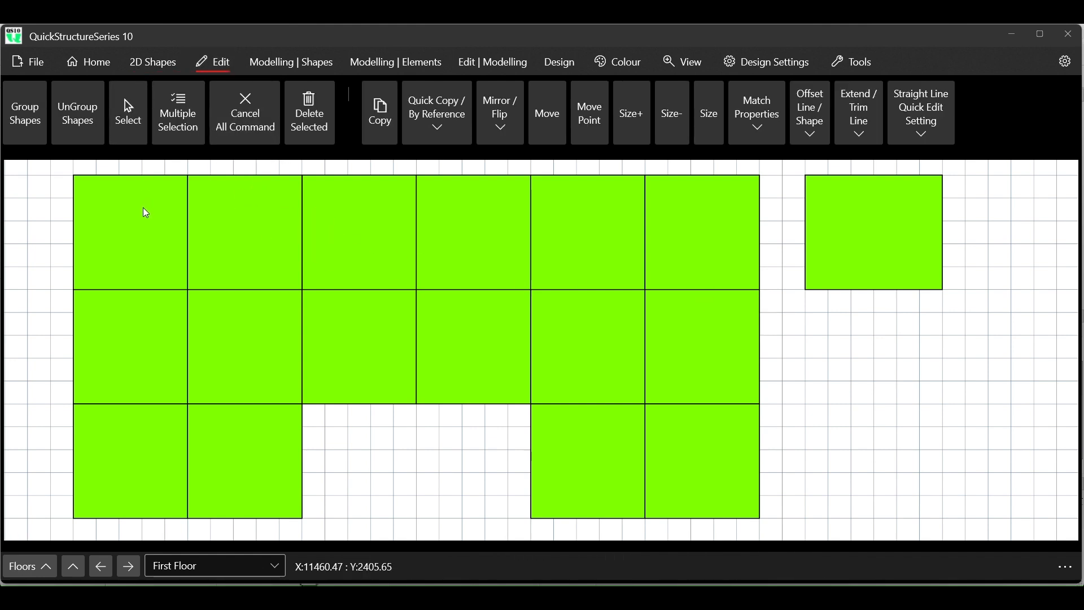
pyautogui.click(120, 133)
pyautogui.click(127, 212)
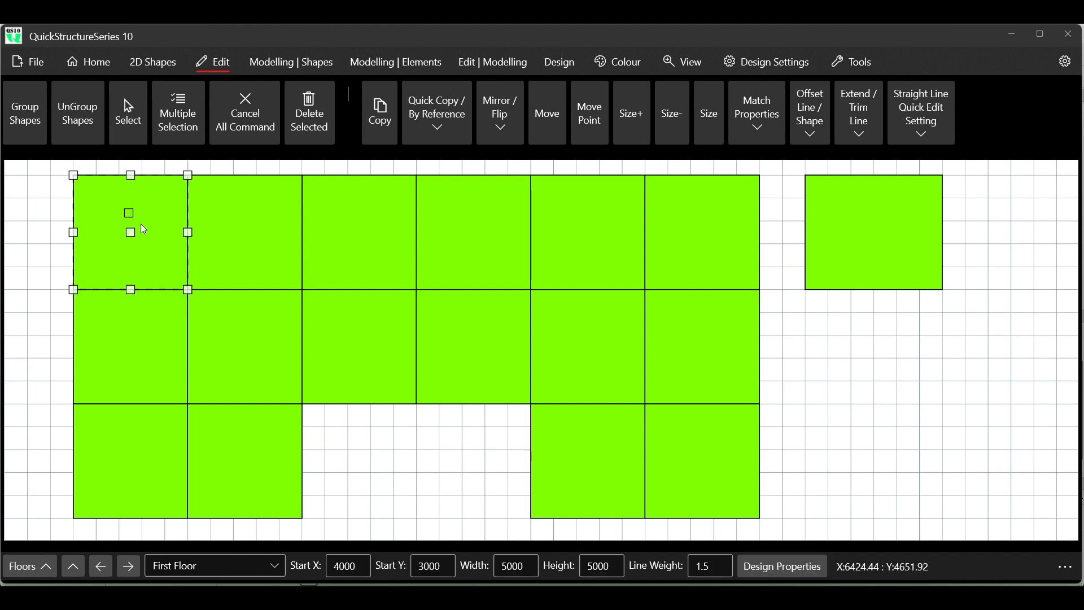
pyautogui.doubleClick(515, 566)
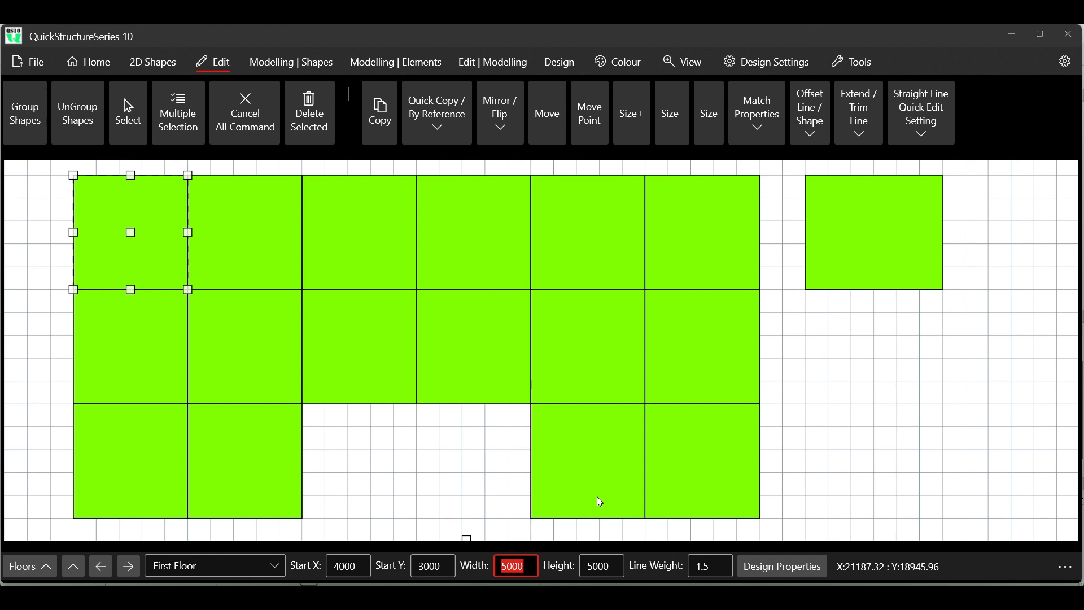
# - Set the width of the separate rectangle beside the panels to 5000
pyautogui.click(887, 233)
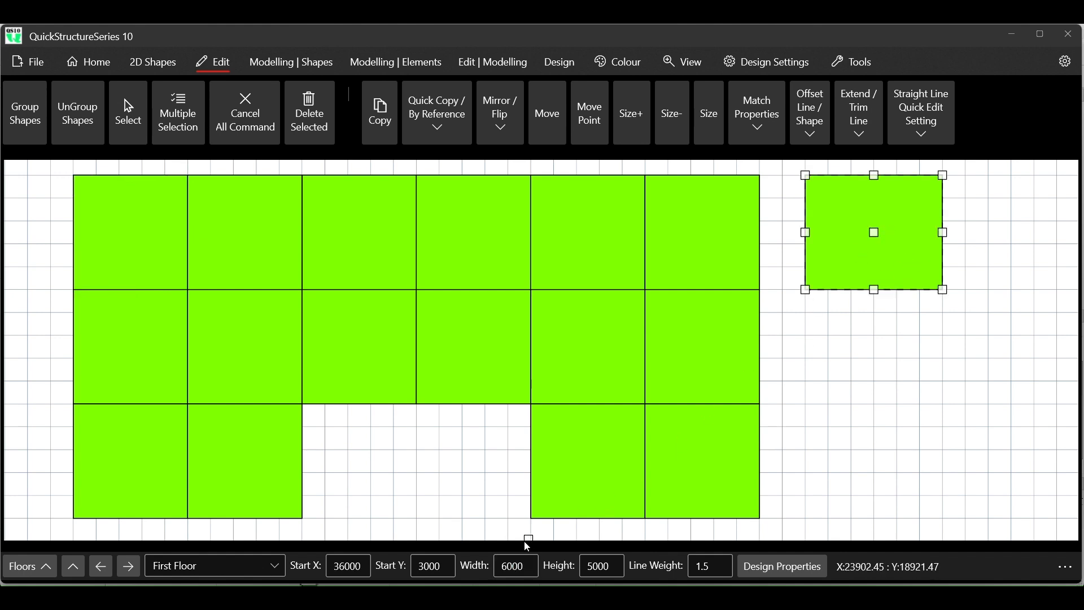
pyautogui.doubleClick(511, 567)
pyautogui.write('5000')
pyautogui.press('Return')
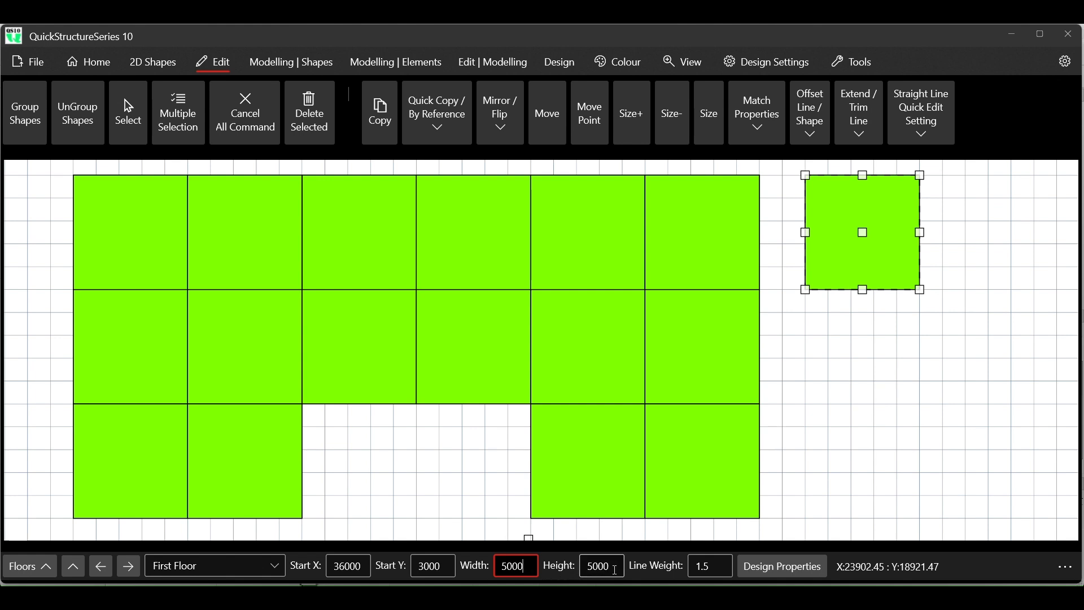
# - Check the start coordinates and size of the second panel in the source layout's upper row, then clear the selection
pyautogui.click(138, 110)
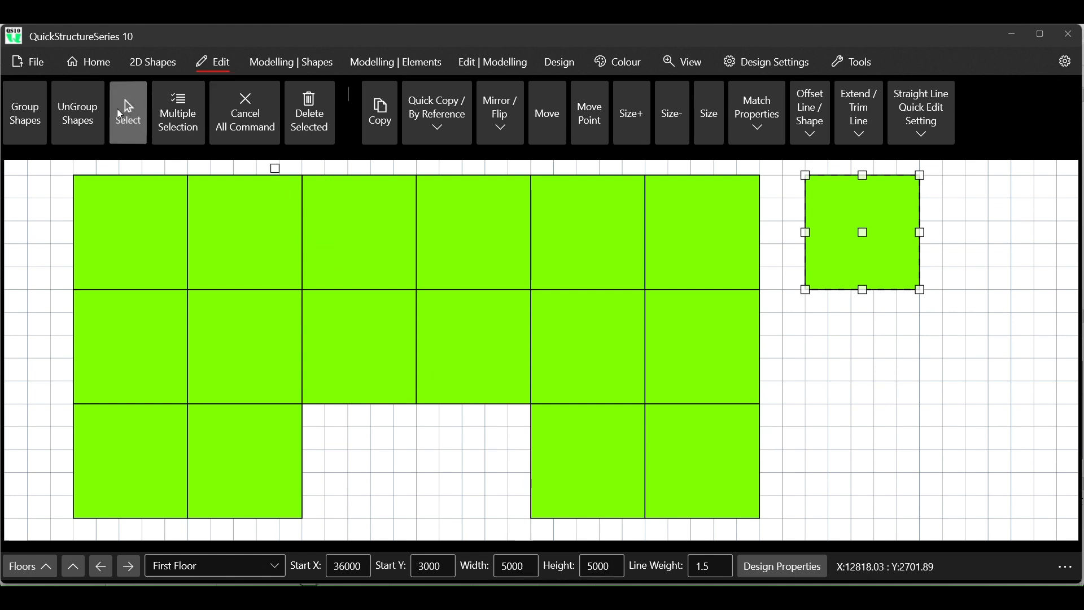
pyautogui.click(207, 212)
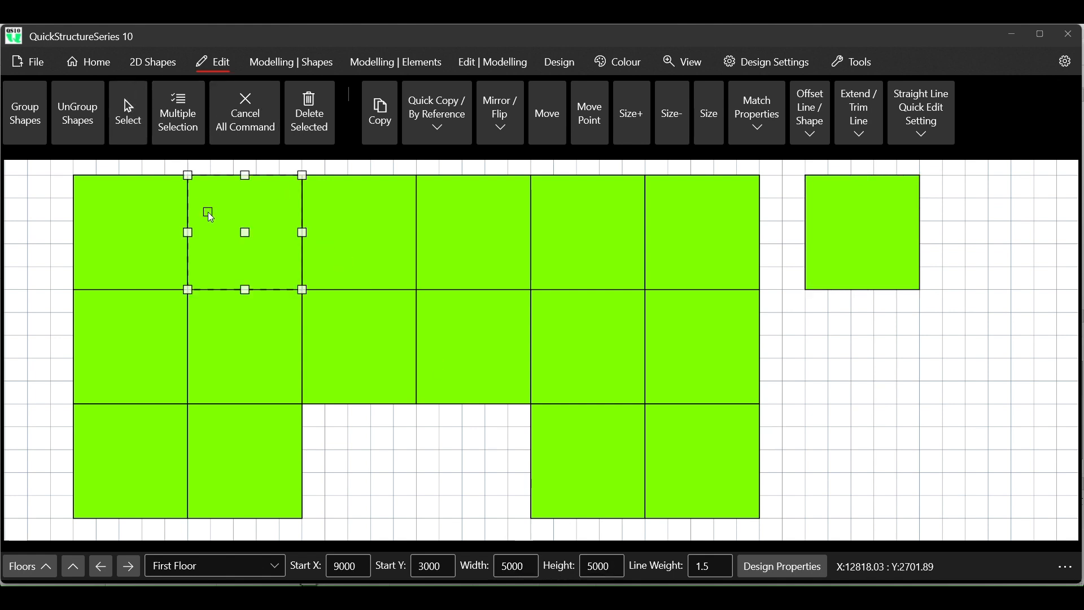
pyautogui.click(259, 106)
# - Quick-copy the separate 5000 by 5000 panel to its right side
pyautogui.click(131, 118)
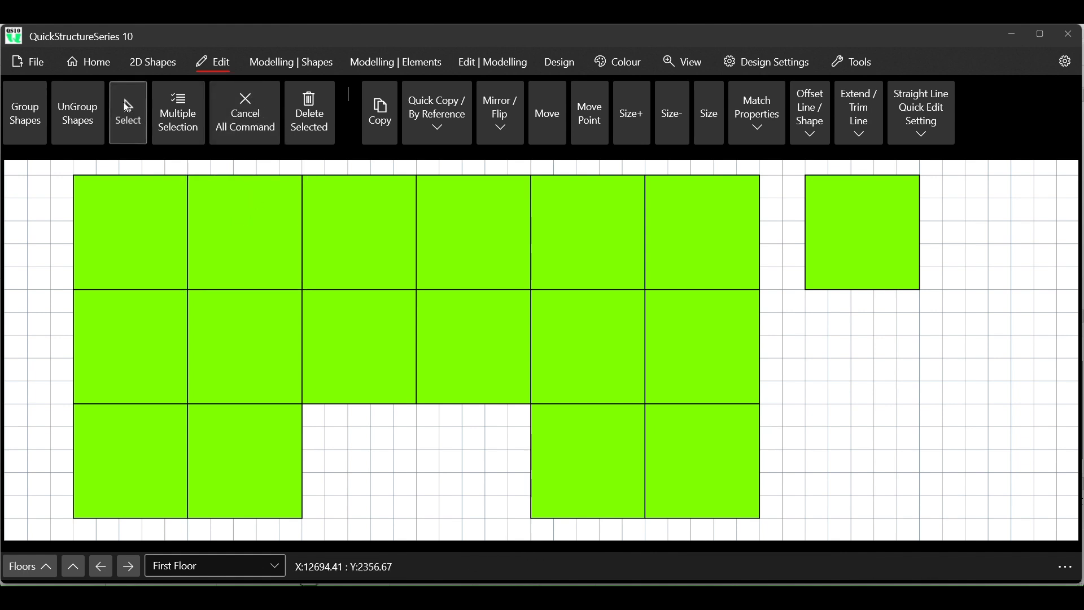
pyautogui.click(828, 221)
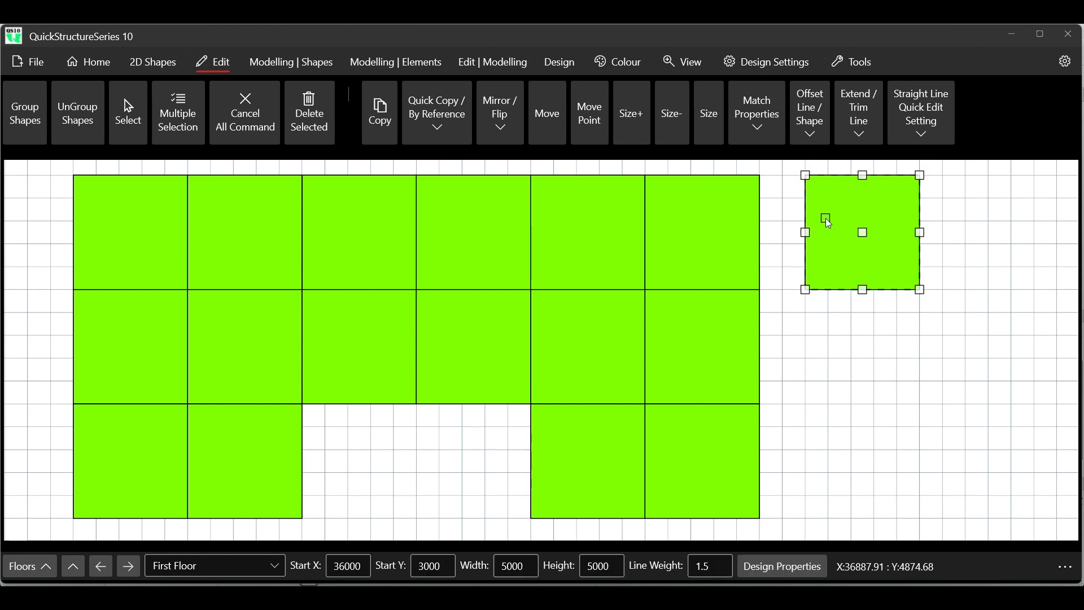
pyautogui.click(455, 124)
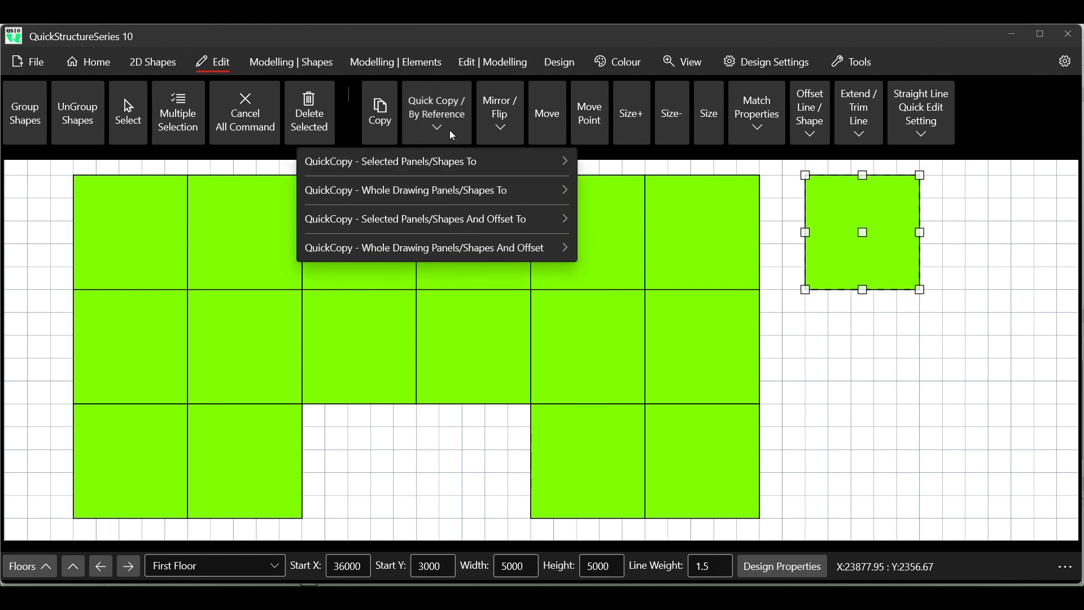
pyautogui.moveTo(464, 165)
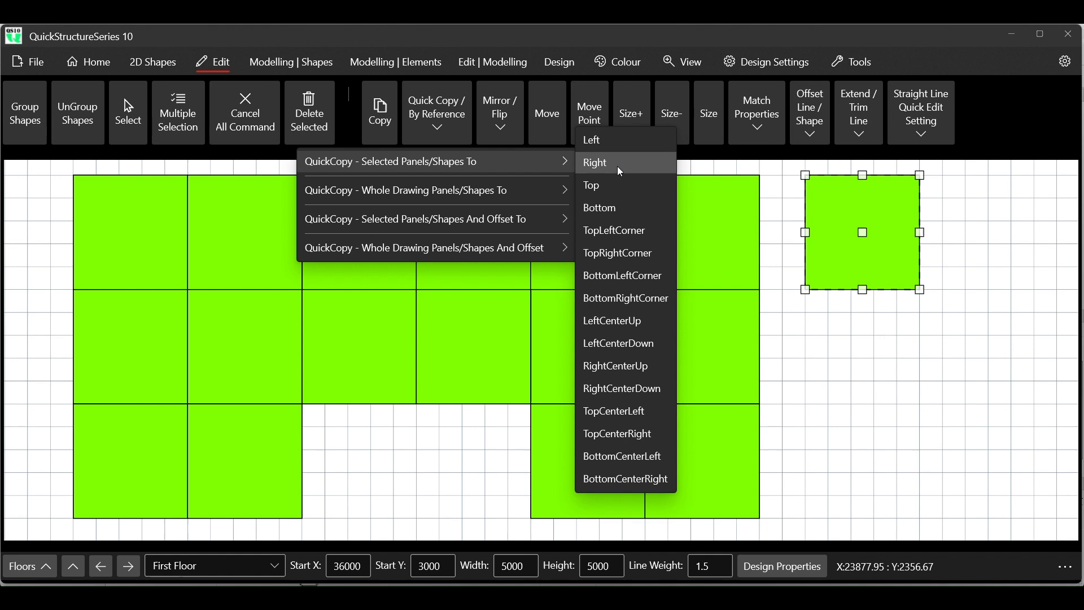
pyautogui.click(621, 168)
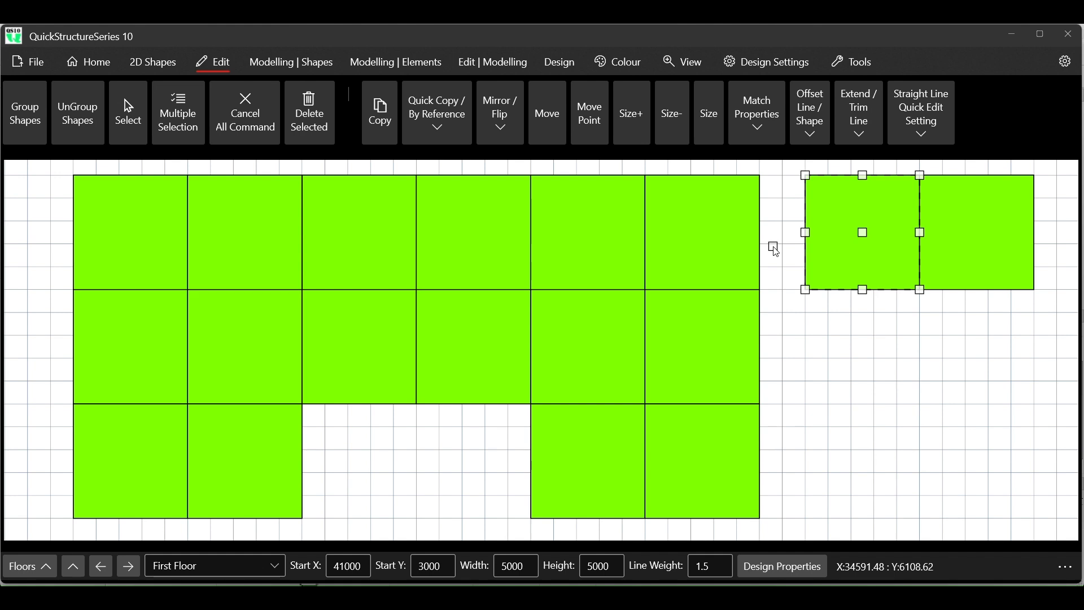
# - Quick-copy the second panel of the new row to its right to make a third adjoining panel, and clear the selection
pyautogui.click(971, 228)
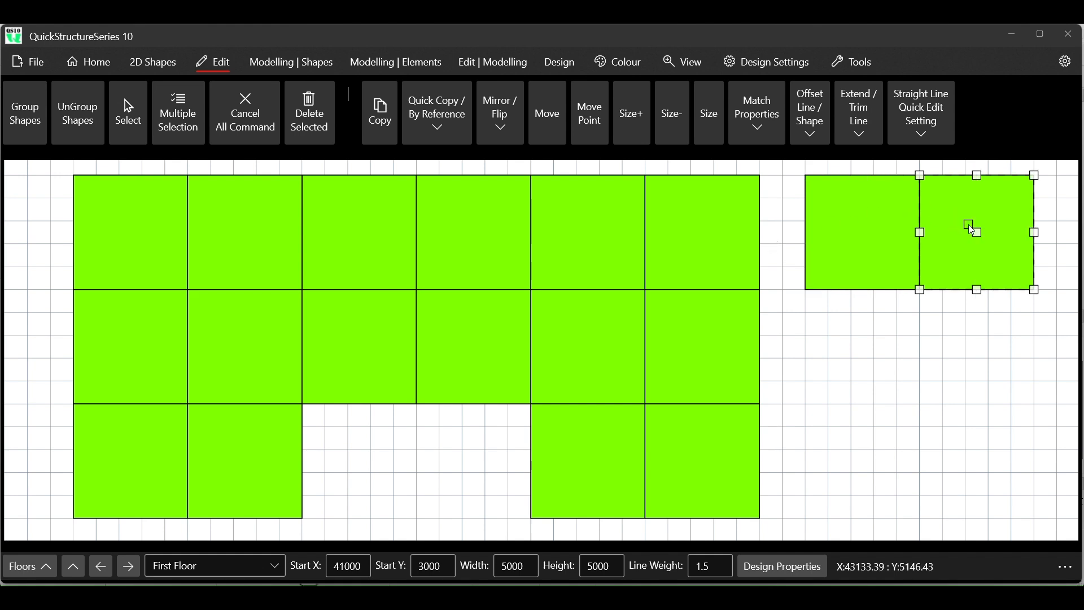
pyautogui.click(443, 115)
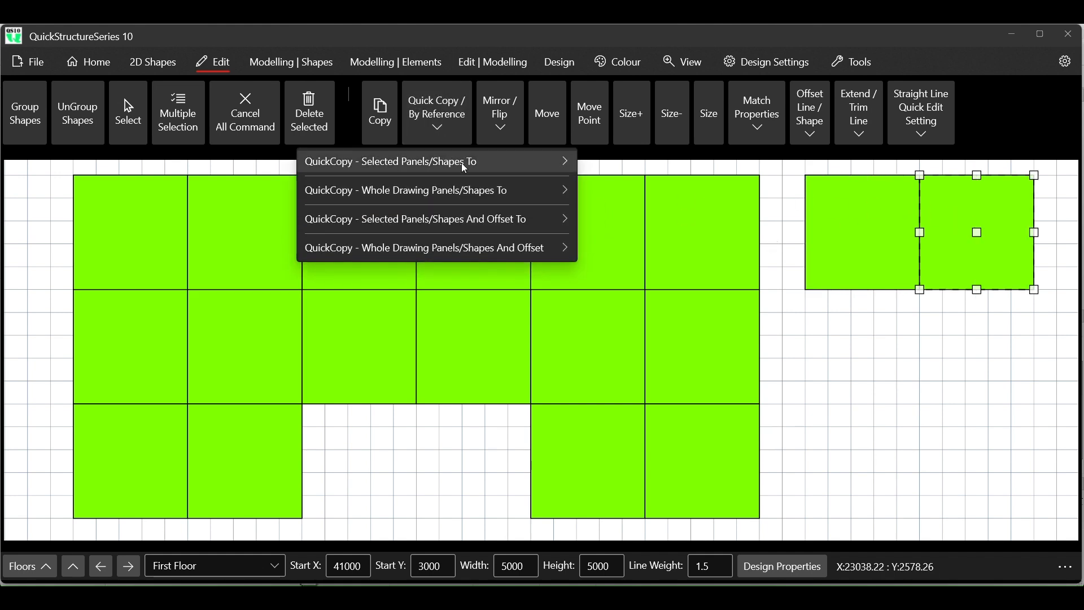
pyautogui.moveTo(497, 162)
pyautogui.click(610, 189)
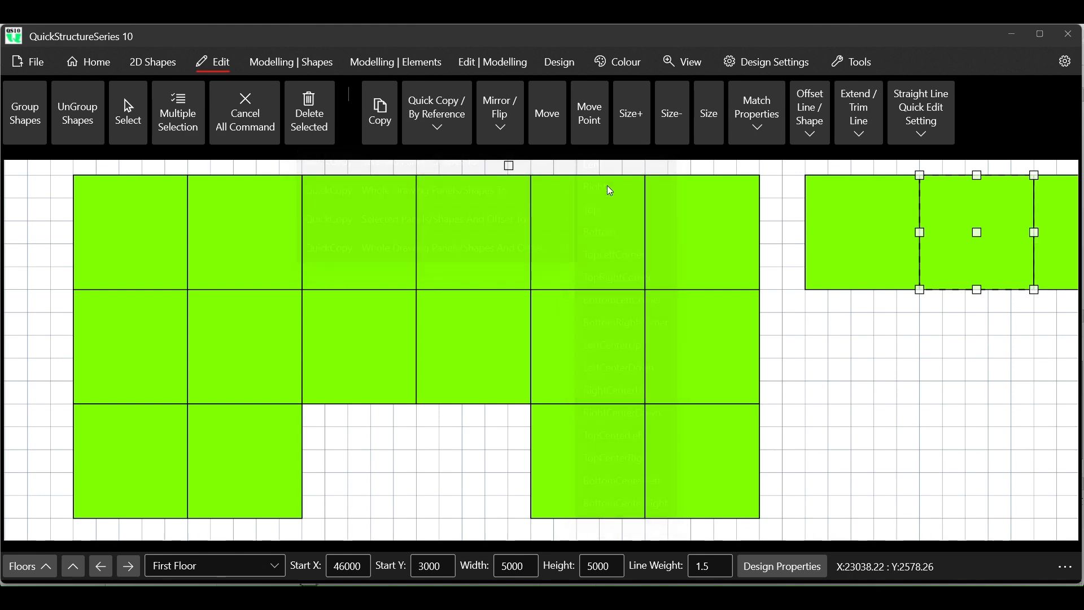
pyautogui.scroll(-1, 374, 227)
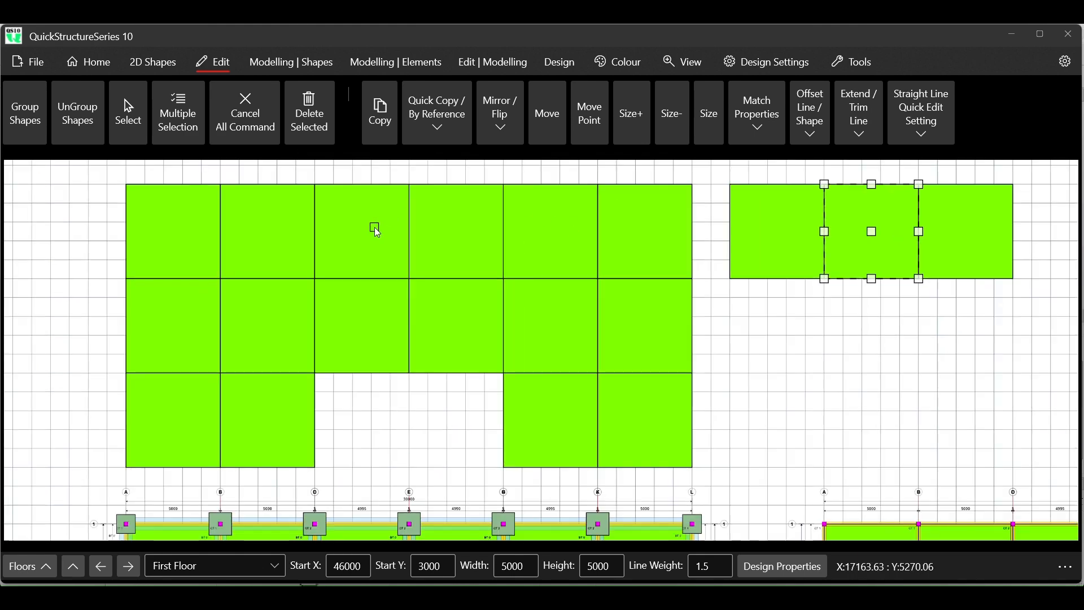
pyautogui.scroll(-1, 374, 227)
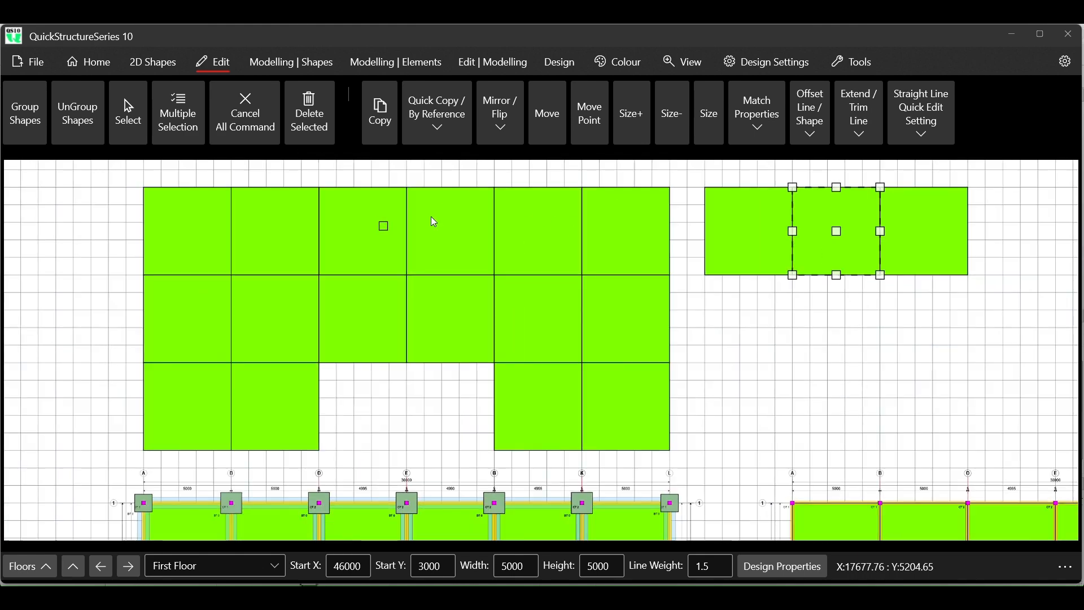
pyautogui.click(276, 125)
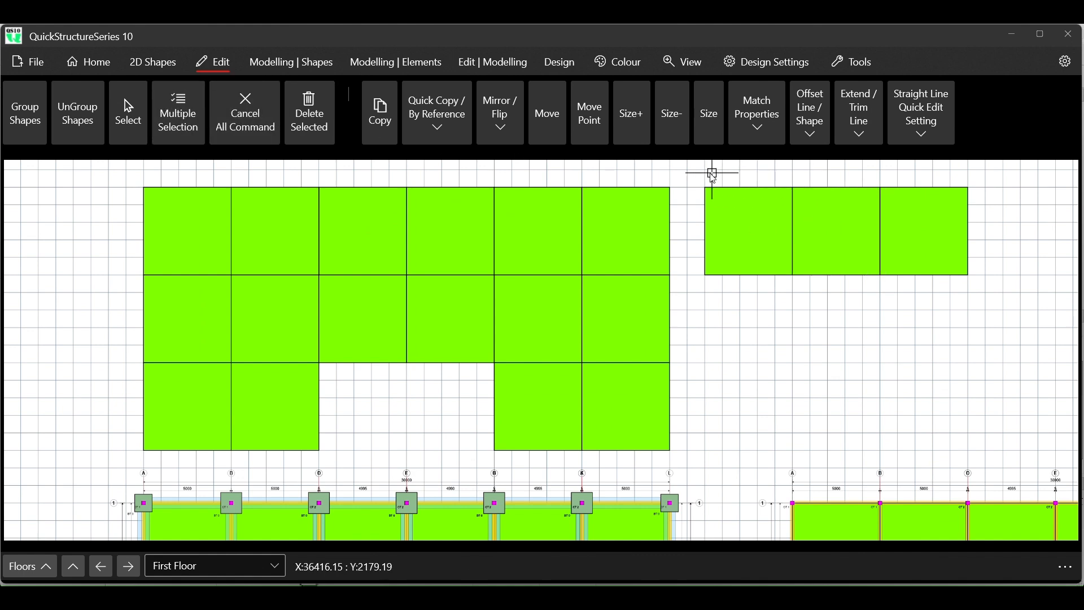
# - Select all three panels of the new row, quick-copy them to the right, and clear the selection
pyautogui.moveTo(703, 176); pyautogui.dragTo(975, 284)
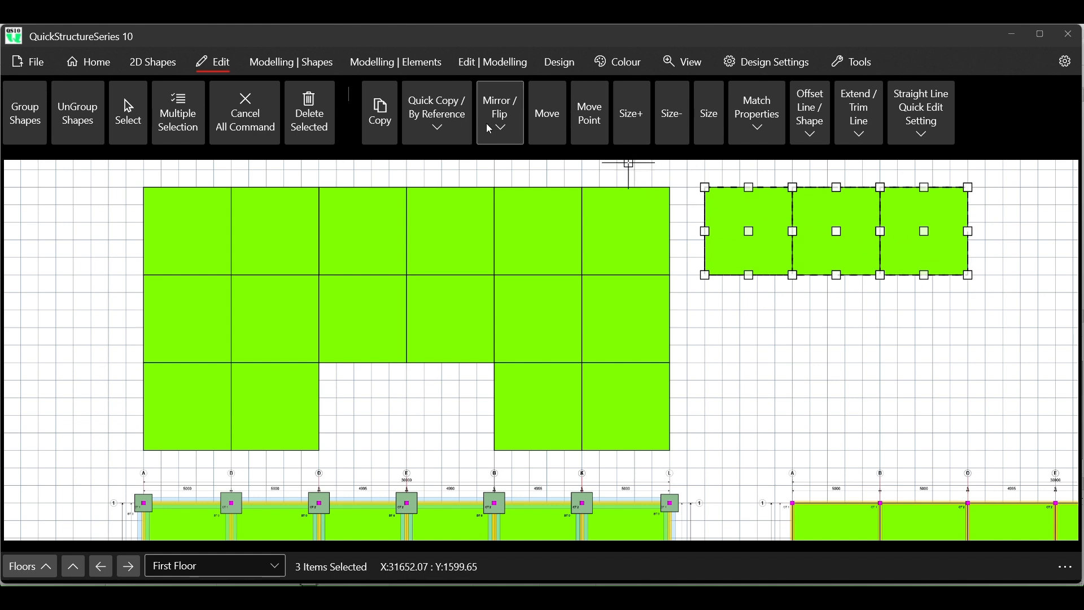
pyautogui.click(440, 136)
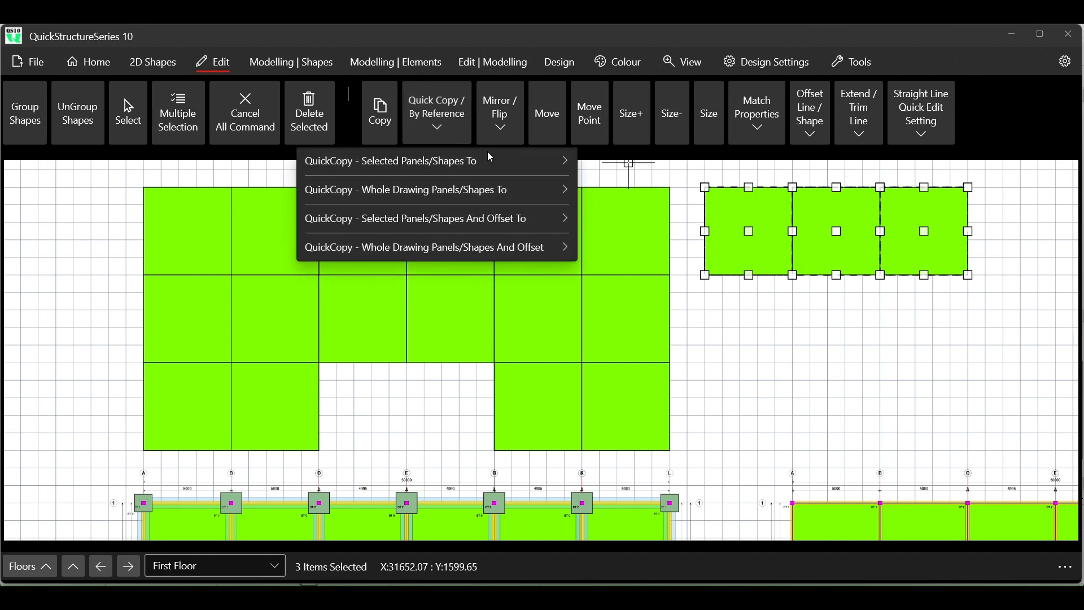
pyautogui.moveTo(511, 160)
pyautogui.click(660, 186)
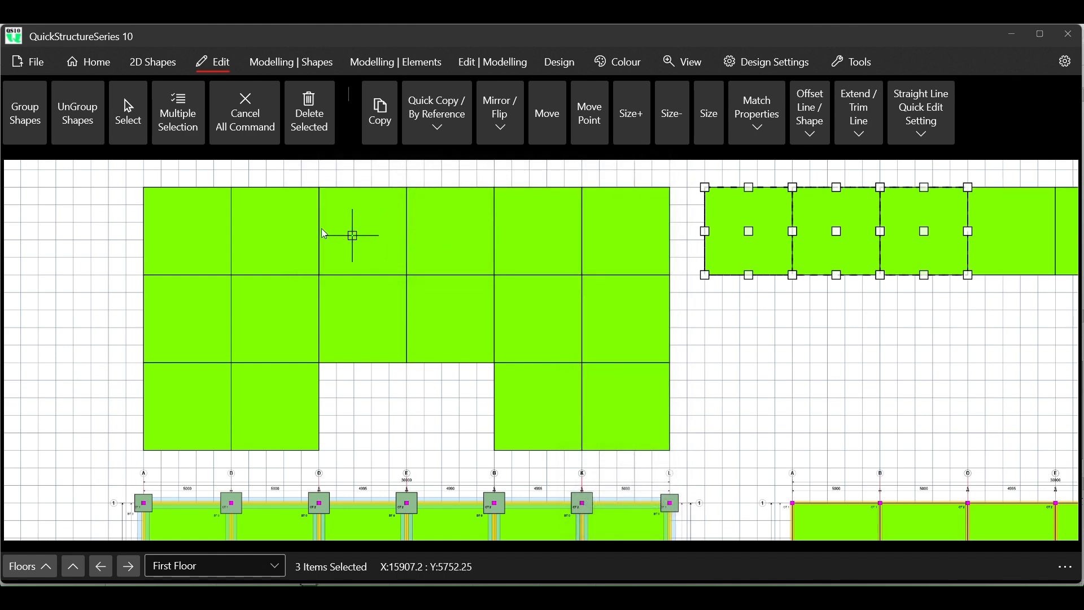
pyautogui.scroll(-2, 319, 229)
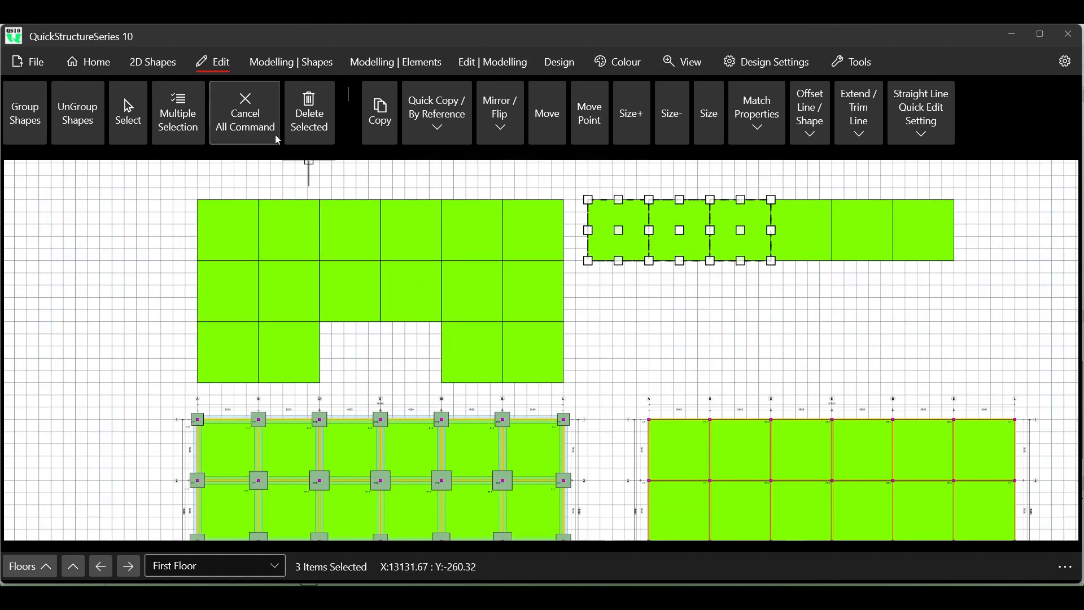
pyautogui.click(245, 113)
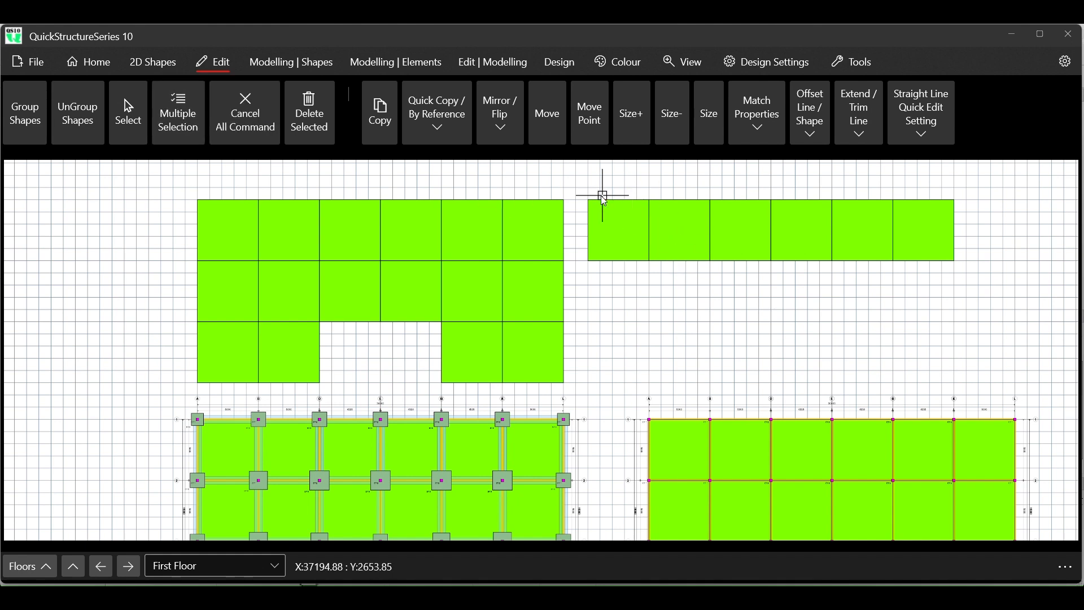
# - Select all six panels of the new row and quick-copy them to the bottom to form a second row
pyautogui.moveTo(587, 199); pyautogui.dragTo(961, 266)
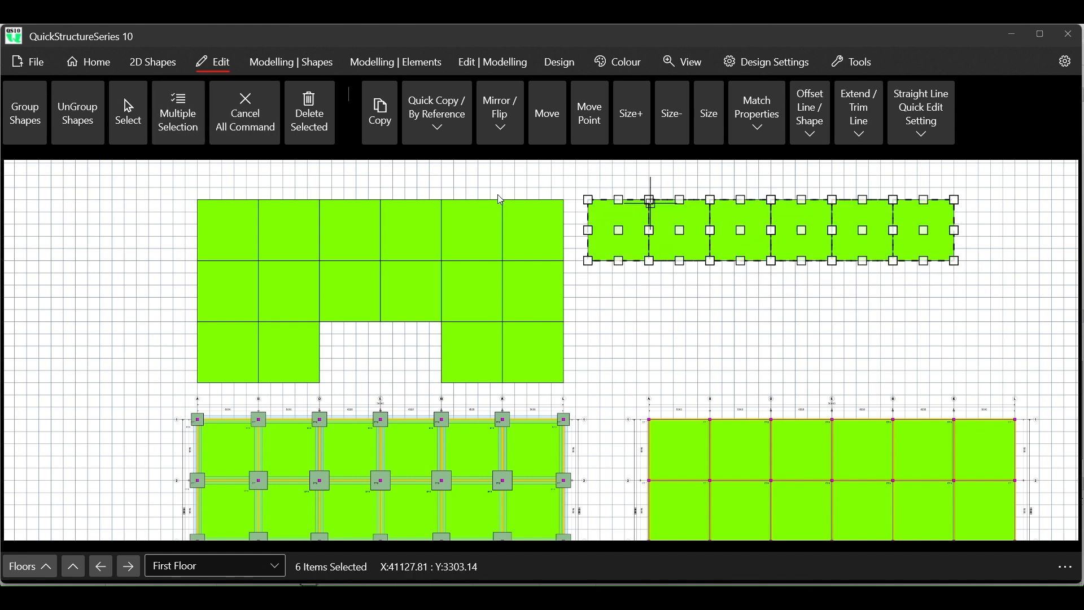
pyautogui.click(436, 116)
pyautogui.moveTo(527, 163)
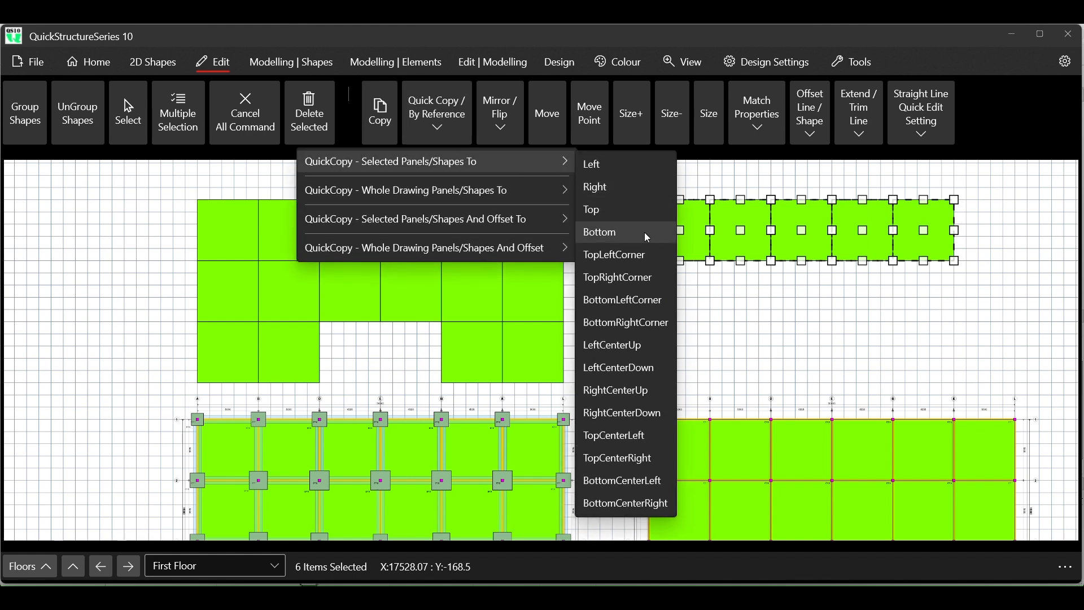
pyautogui.click(638, 231)
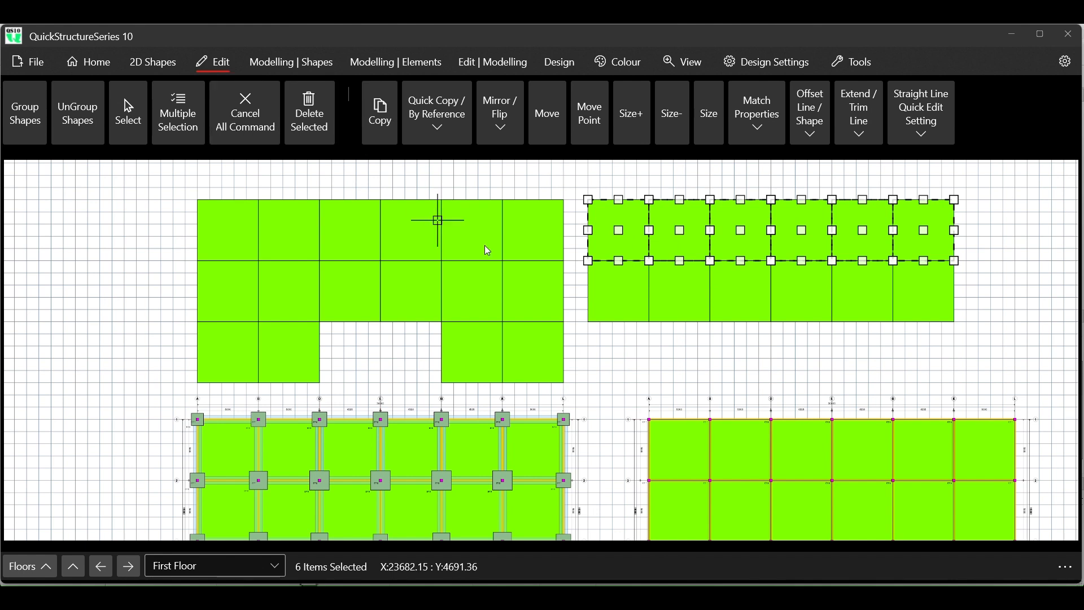
# - Select the second row of six new panels, quick-copy it to the bottom as a third row, and clear the selection
pyautogui.moveTo(582, 259); pyautogui.dragTo(981, 326)
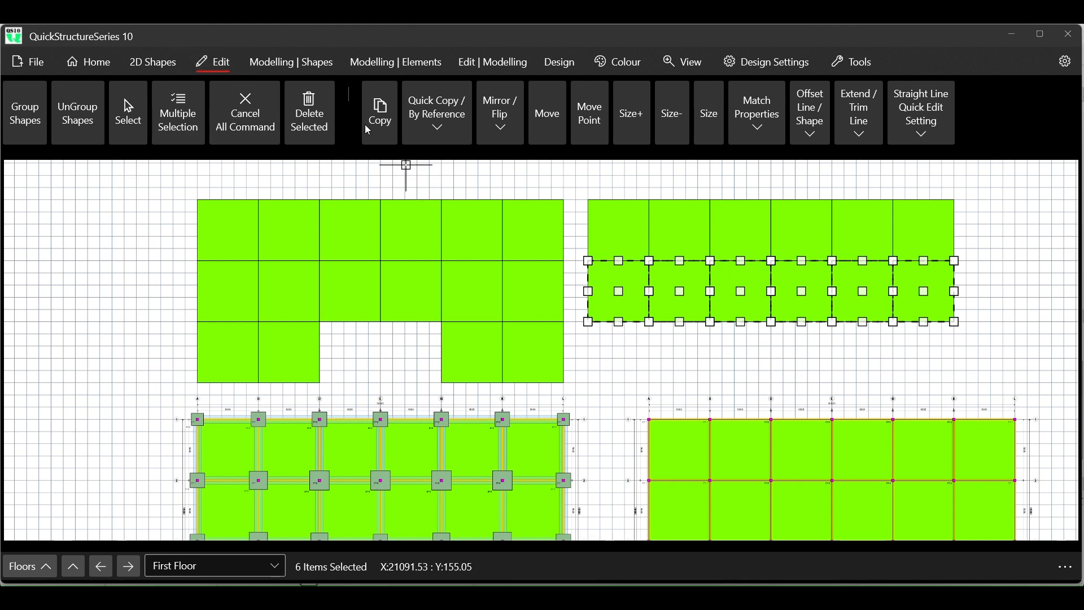
pyautogui.click(430, 129)
pyautogui.moveTo(521, 164)
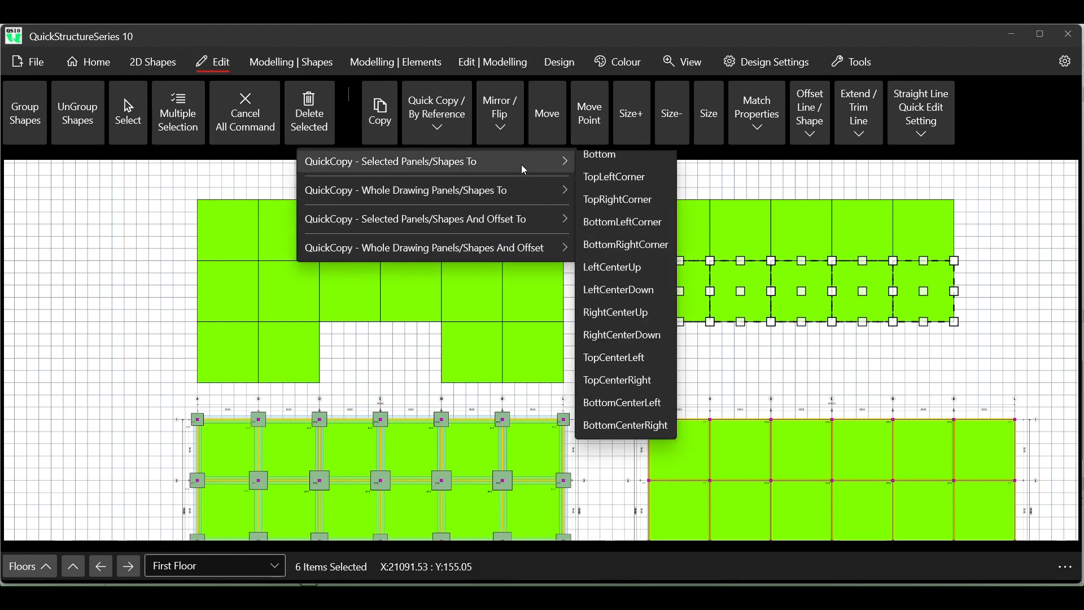
pyautogui.click(633, 232)
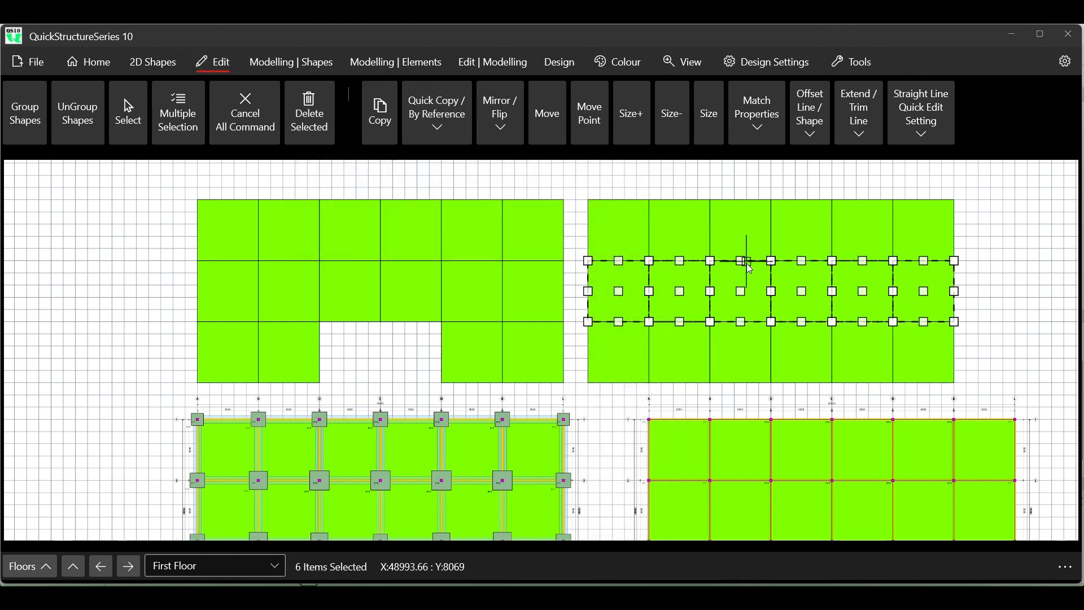
pyautogui.click(244, 116)
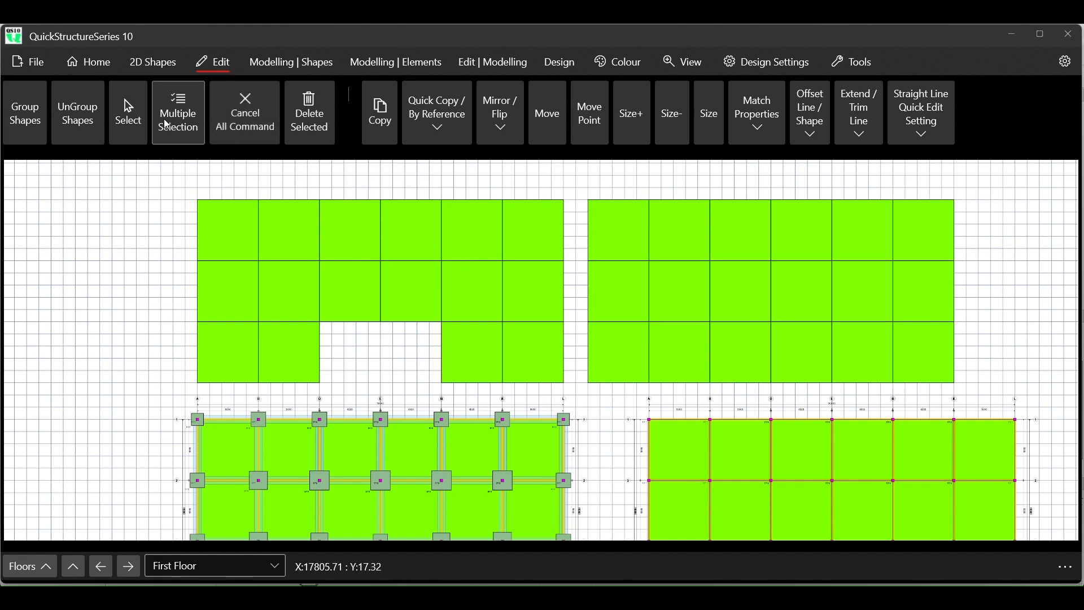
# - Delete the two middle panels in the third row of the new layout
pyautogui.moveTo(755, 340); pyautogui.dragTo(797, 348)
pyautogui.click(316, 121)
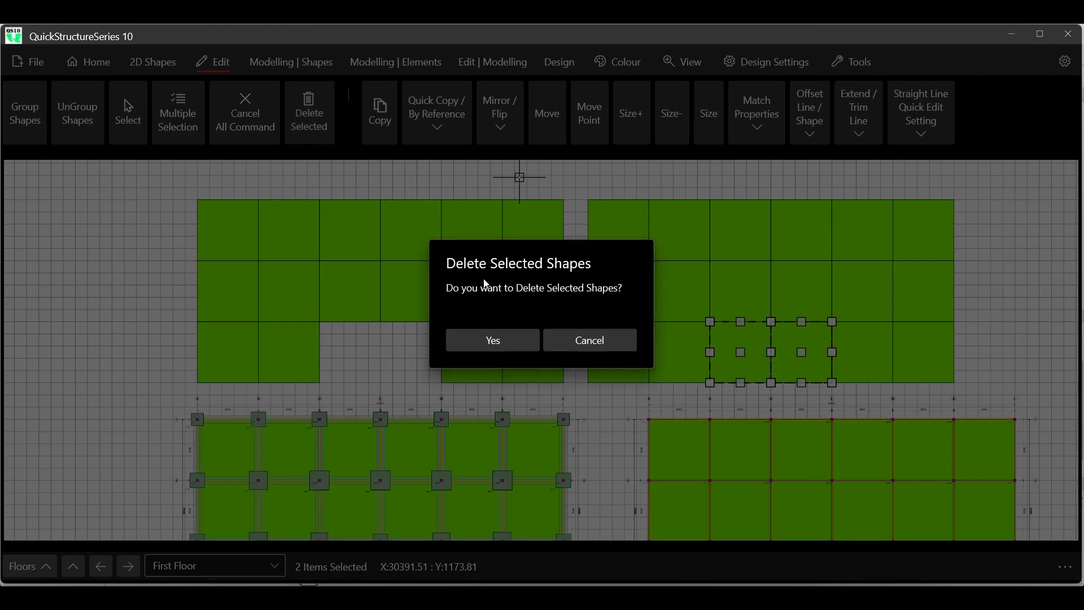
pyautogui.click(495, 342)
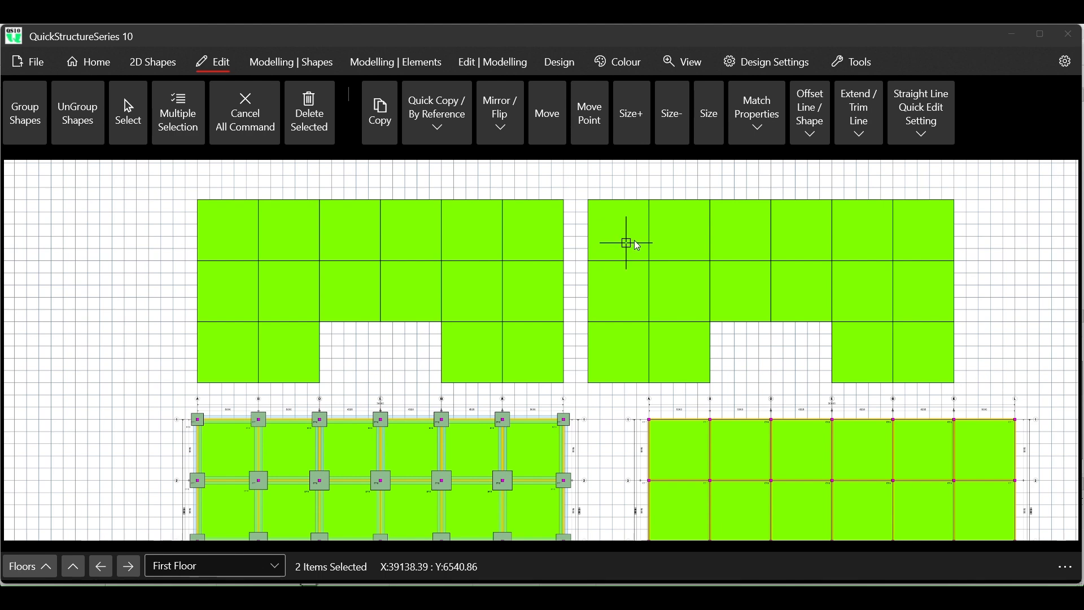
# - Compare the two panel layouts and check the start X of the third upper-row panel in the original layout
pyautogui.scroll(2, 844, 224)
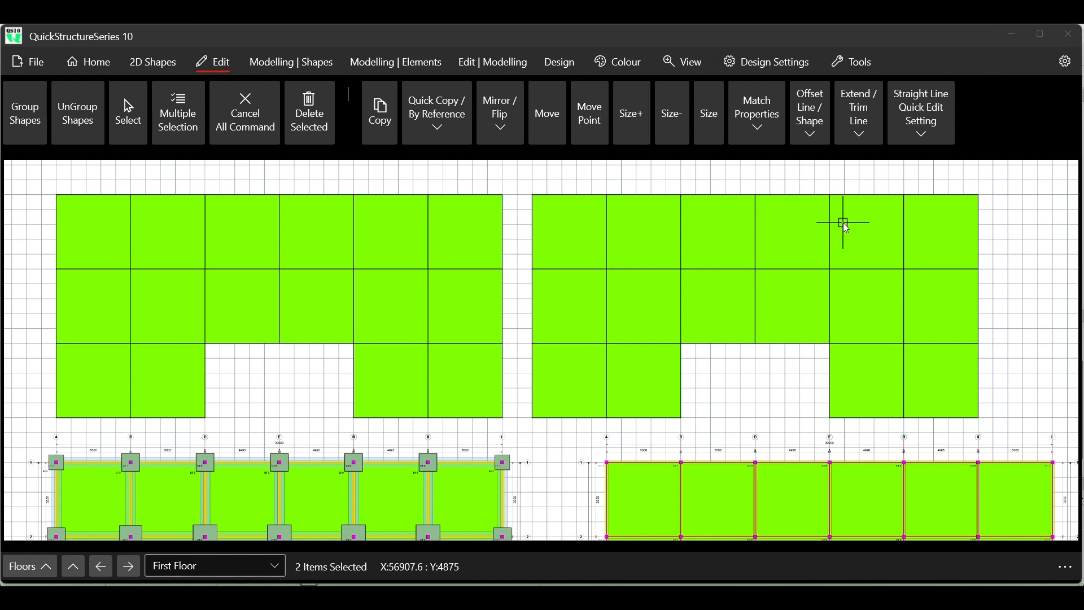
pyautogui.scroll(-1, 847, 228)
pyautogui.click(263, 136)
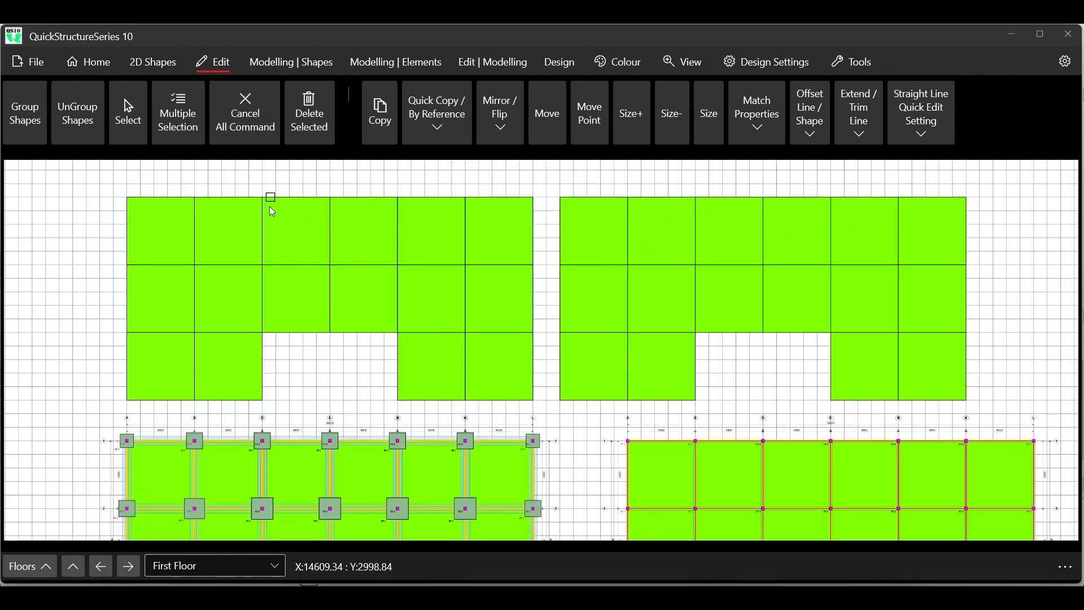
pyautogui.click(292, 244)
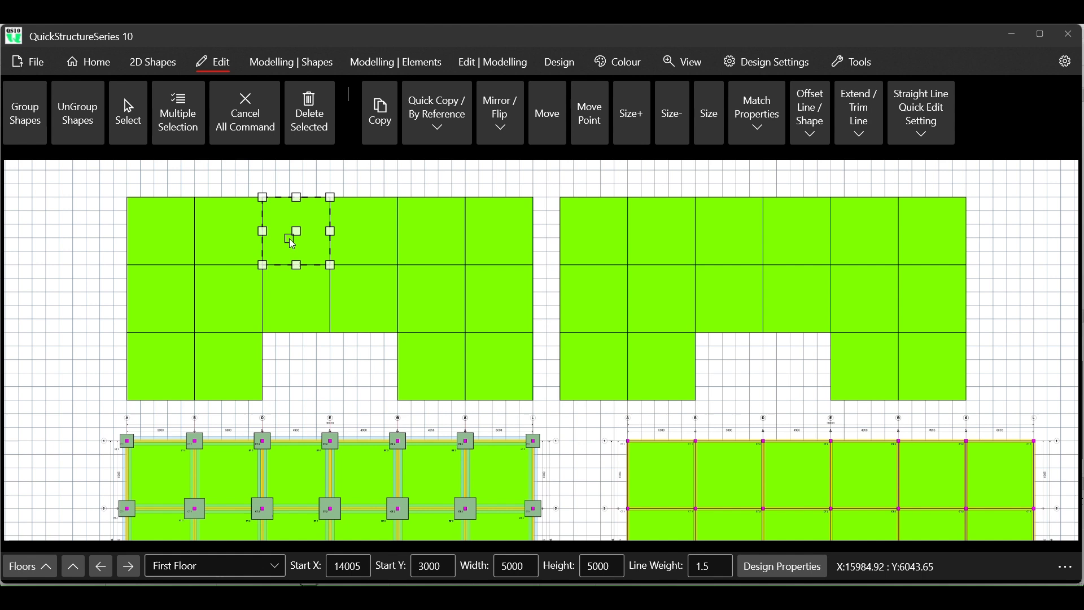
pyautogui.click(249, 127)
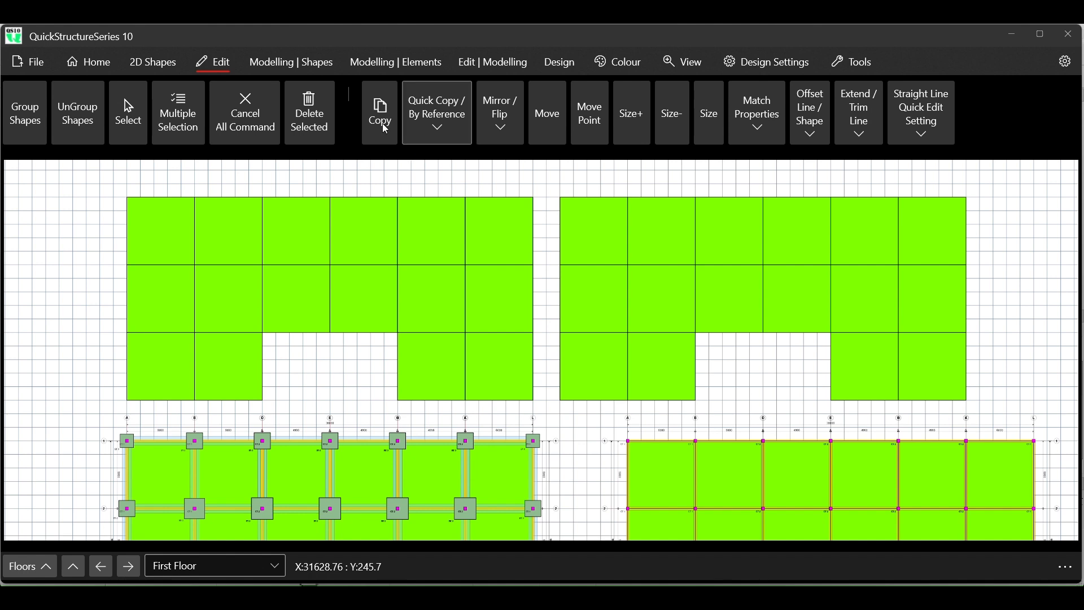
# - Select the eight panels in the right half of the new layout and mirror them to the right
pyautogui.click(179, 112)
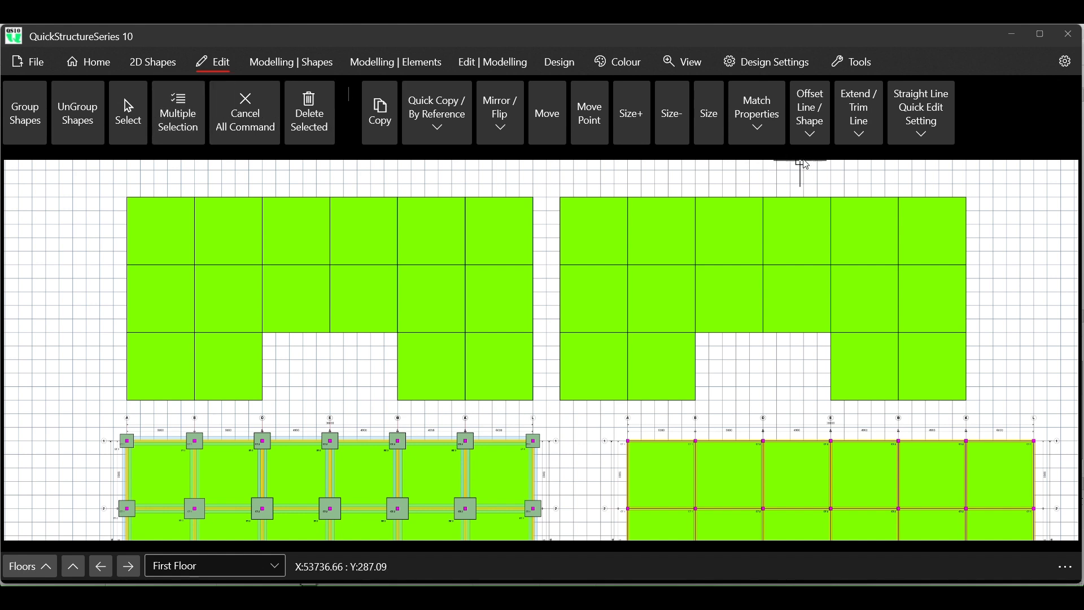
pyautogui.moveTo(796, 171)
pyautogui.mouseDown()
pyautogui.moveTo(956, 320)
pyautogui.moveTo(977, 357)
pyautogui.mouseUp()
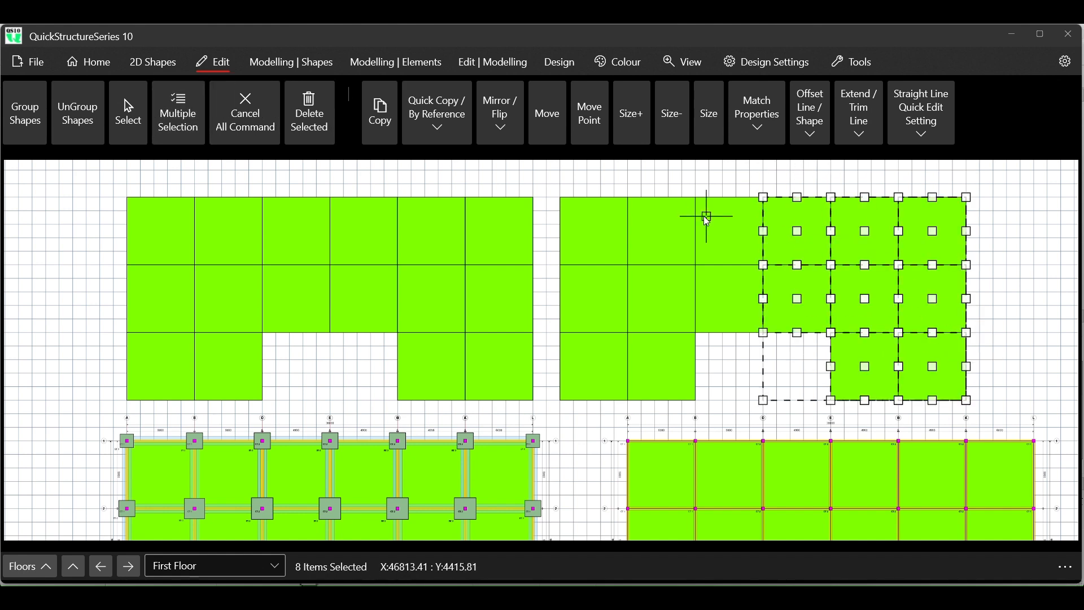
pyautogui.click(490, 127)
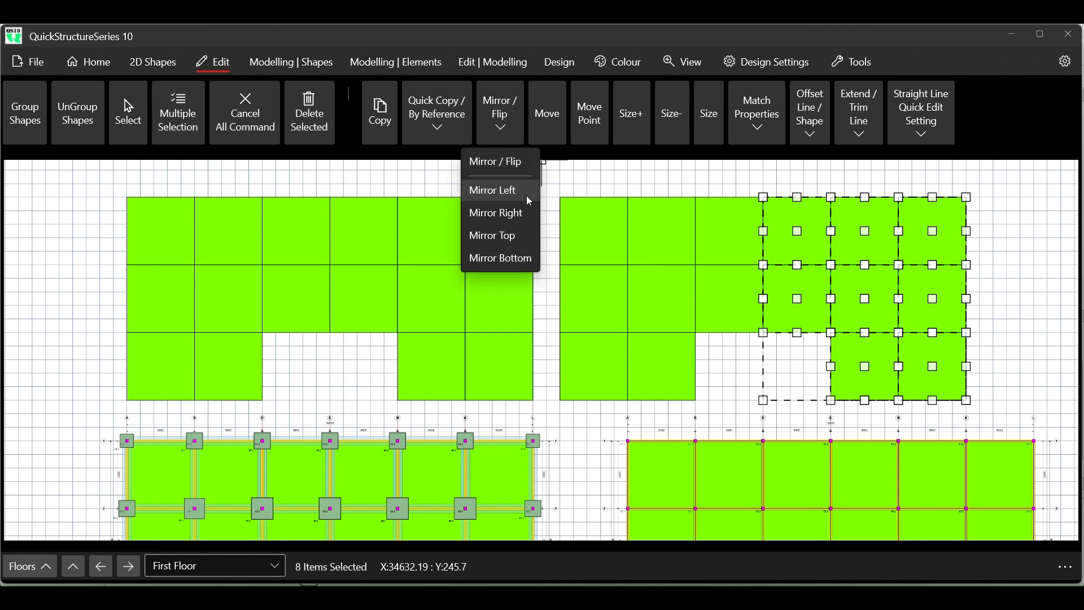
pyautogui.click(519, 213)
pyautogui.scroll(-2, 524, 279)
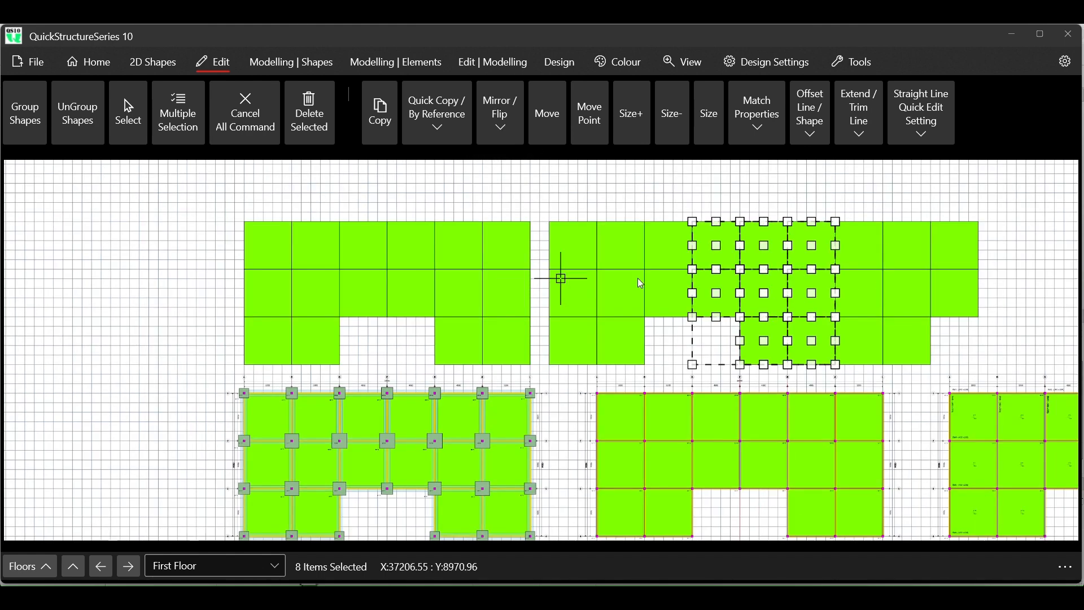
# - Clear the panel selection and compare the mirrored panel layout with the original layout
pyautogui.click(289, 139)
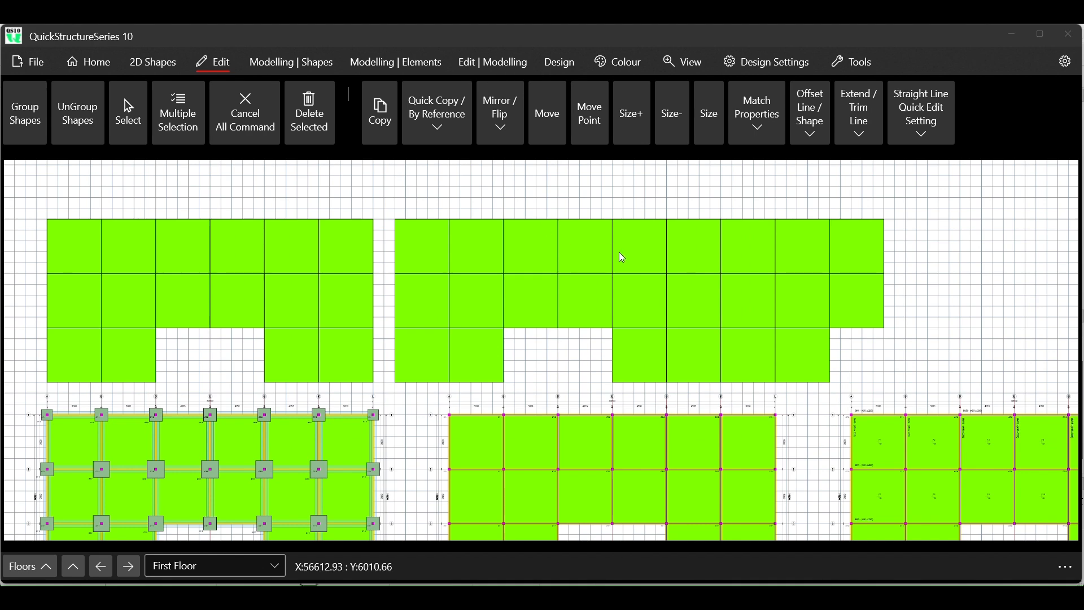
pyautogui.scroll(1, 488, 225)
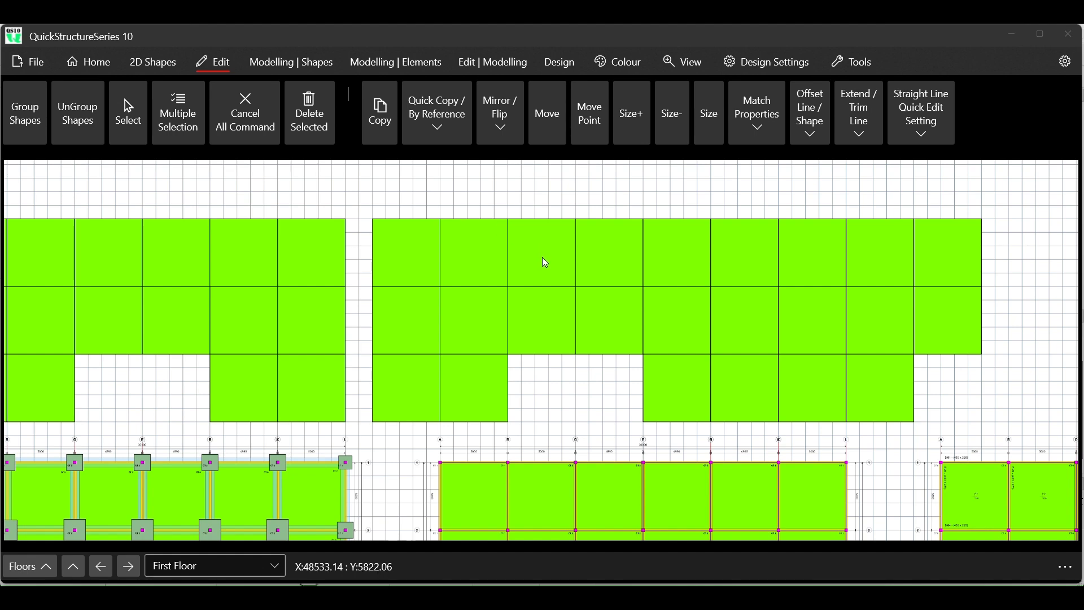
pyautogui.scroll(-1, 545, 262)
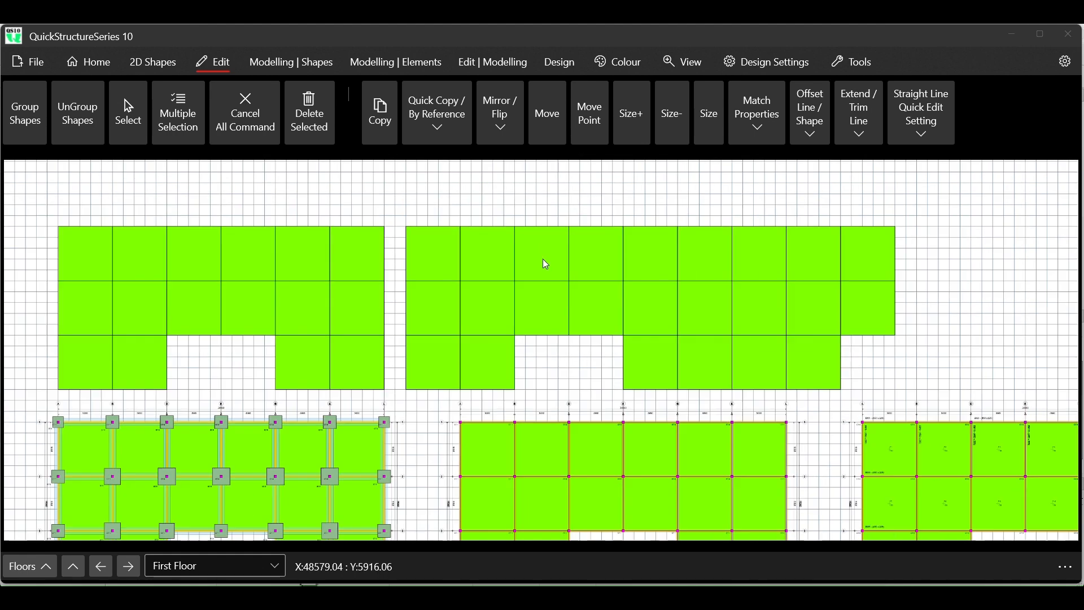
pyautogui.scroll(1, 545, 264)
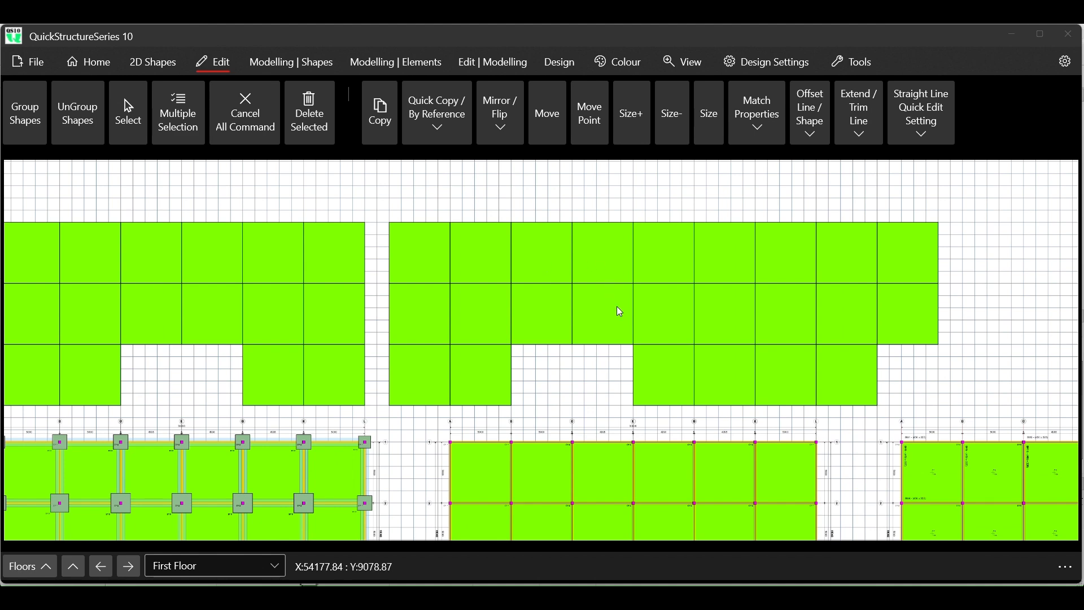
pyautogui.scroll(-1, 604, 302)
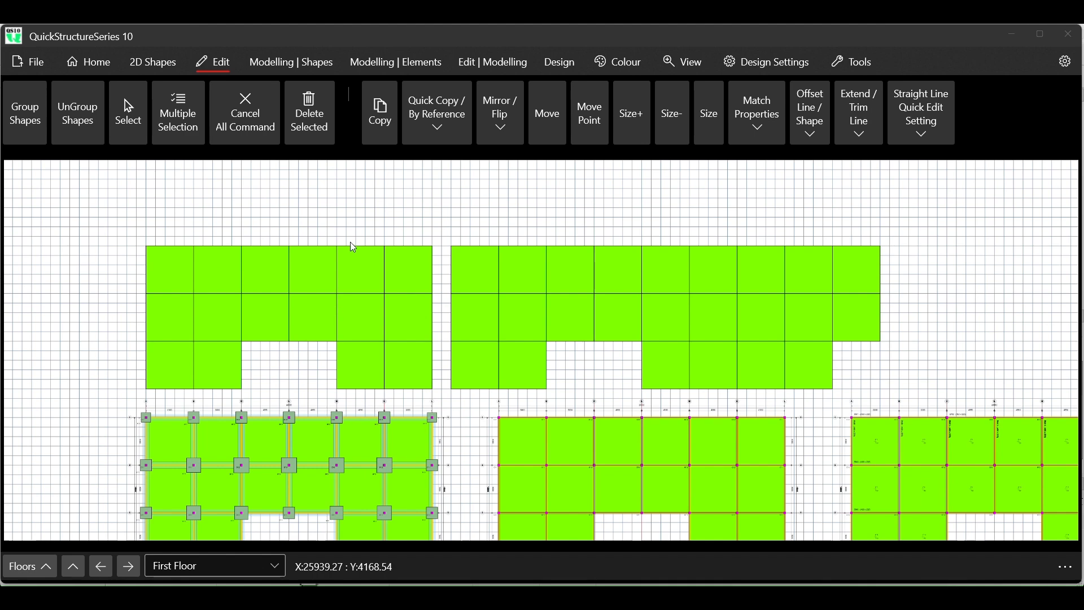
pyautogui.scroll(2, 247, 283)
pyautogui.scroll(1, 248, 287)
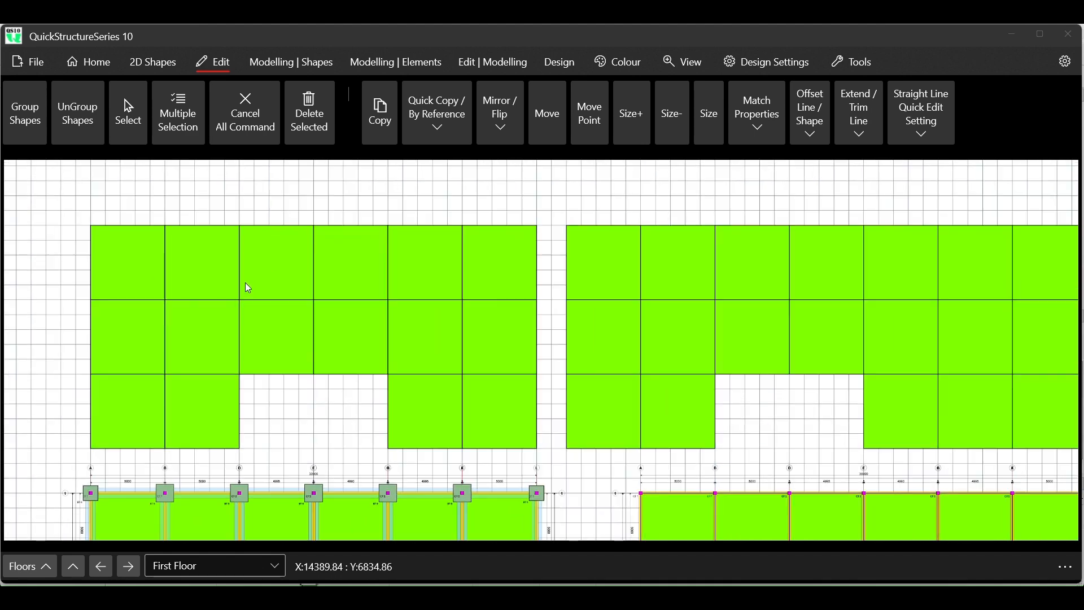
pyautogui.scroll(1, 245, 282)
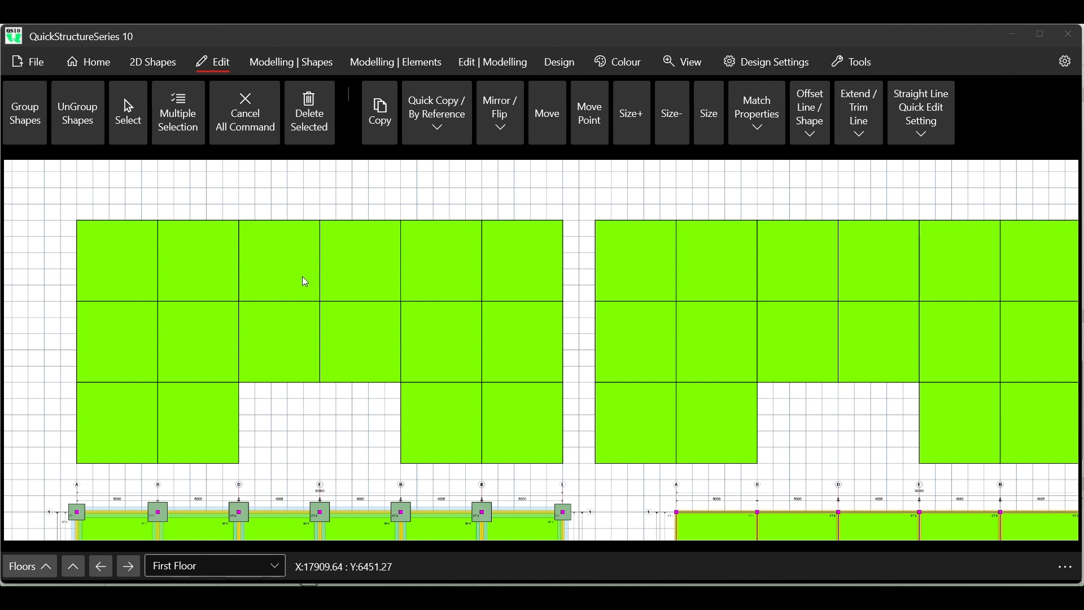
pyautogui.scroll(-6, 302, 277)
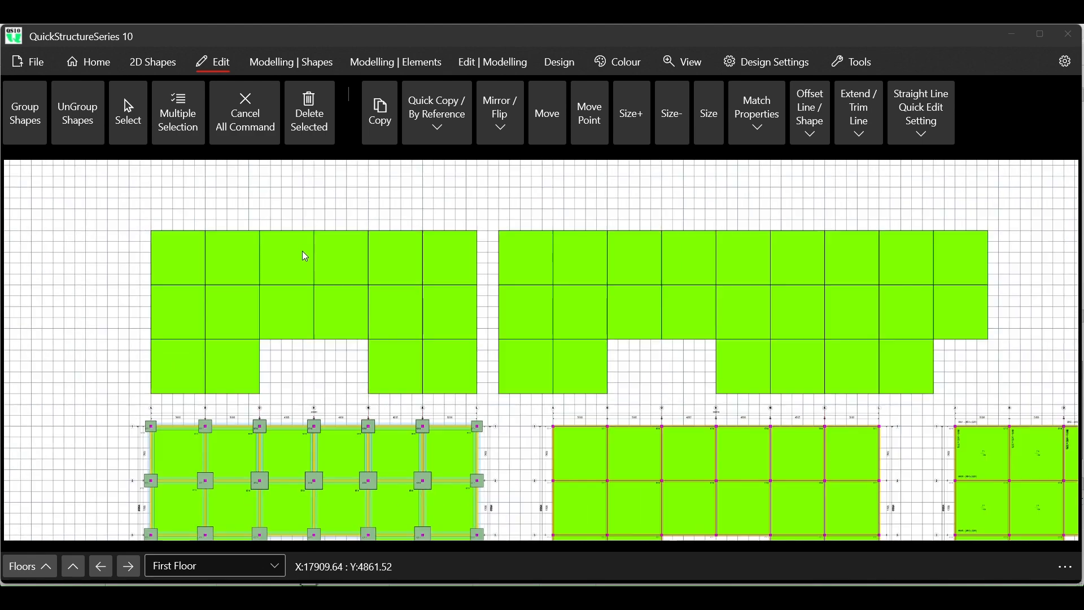
# - Examine the gridline labels and bay dimensions along the upper edge of the Ground Floor plan, especially around gridlines D and E
pyautogui.scroll(6, 419, 342)
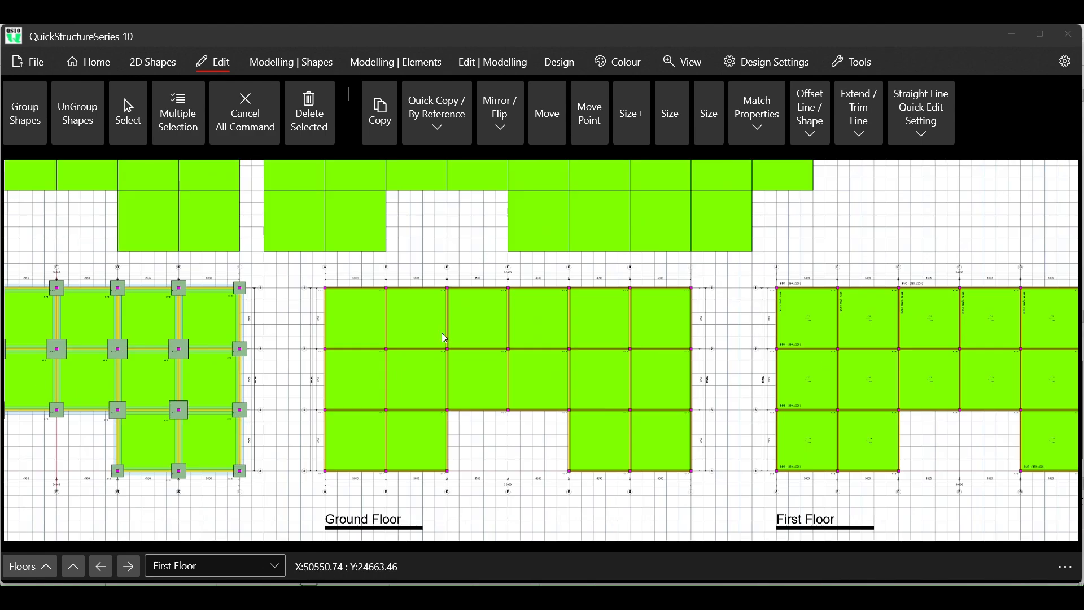
pyautogui.scroll(5, 396, 243)
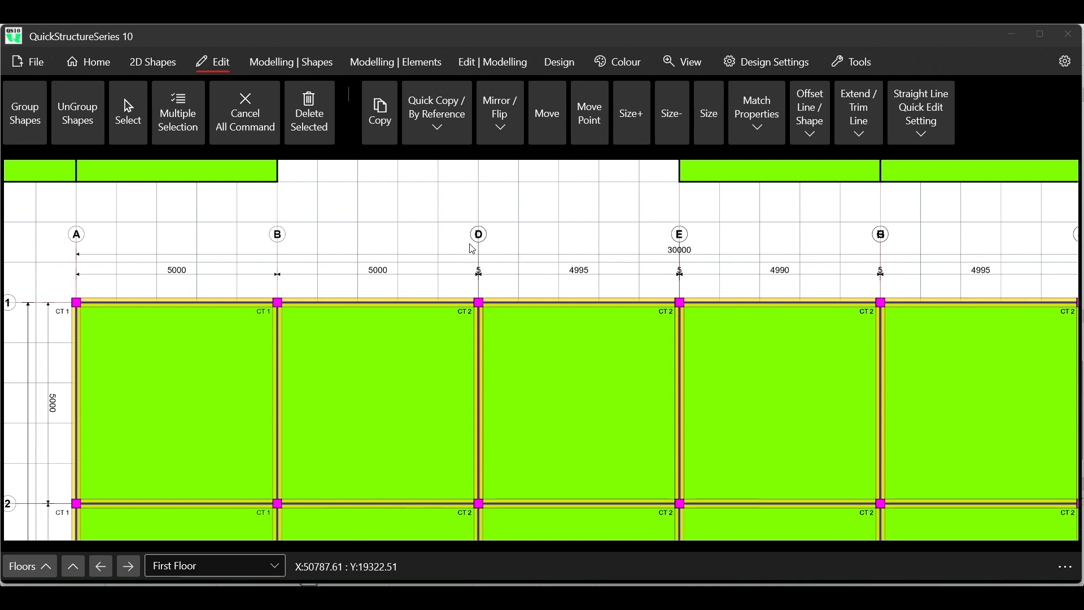
pyautogui.scroll(3, 479, 238)
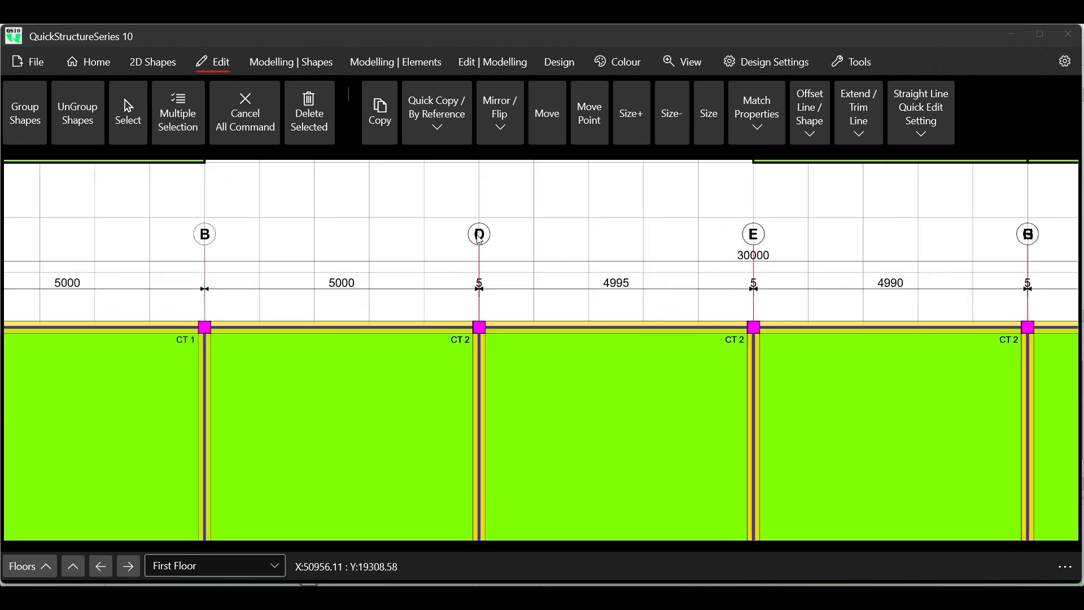
pyautogui.scroll(-4, 478, 239)
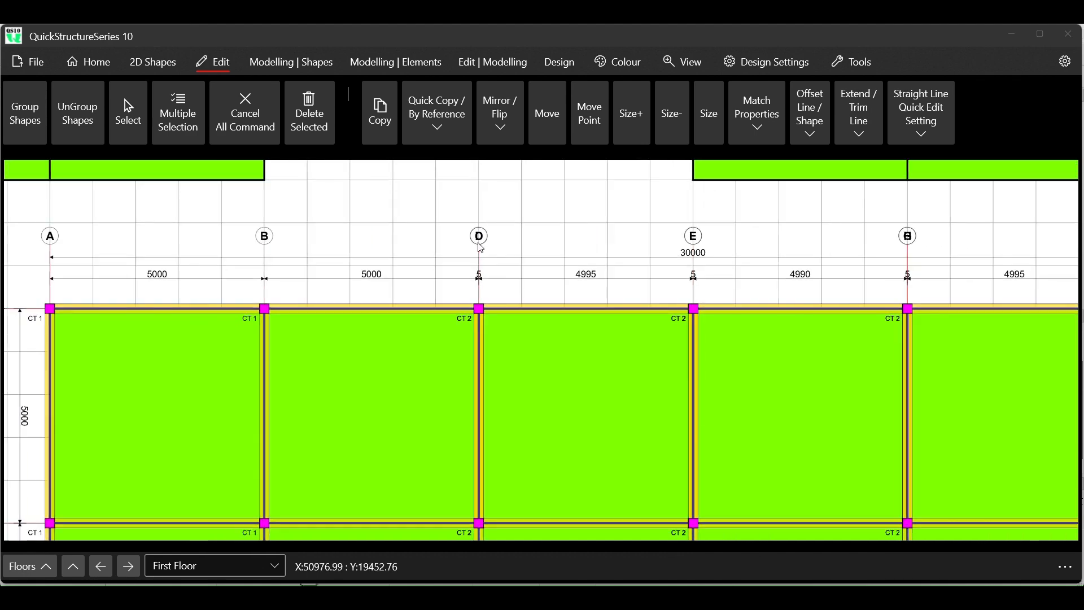
pyautogui.scroll(-2, 481, 249)
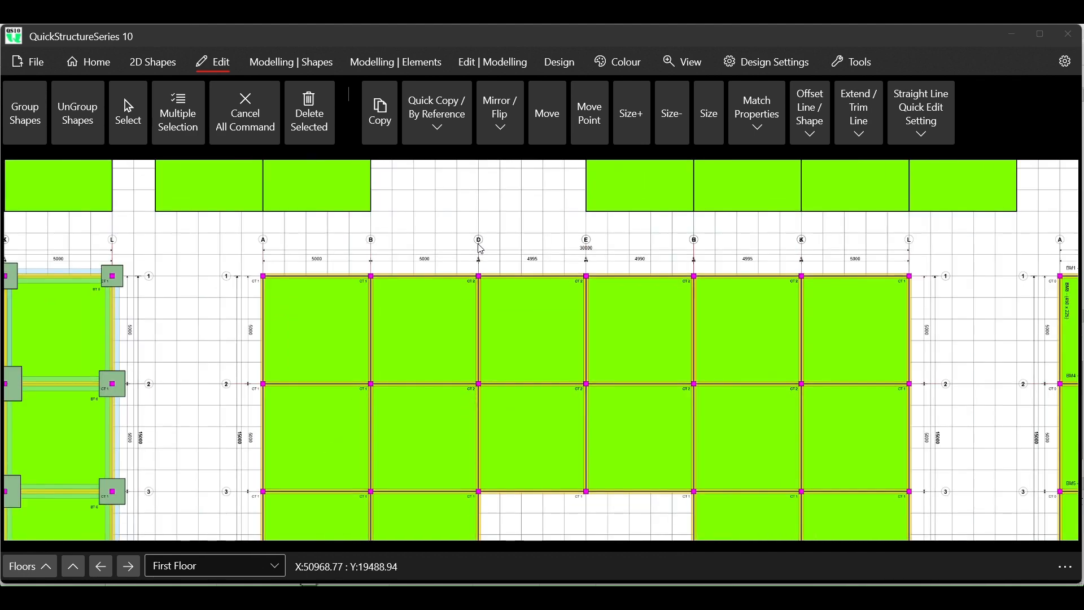
pyautogui.scroll(-4, 480, 249)
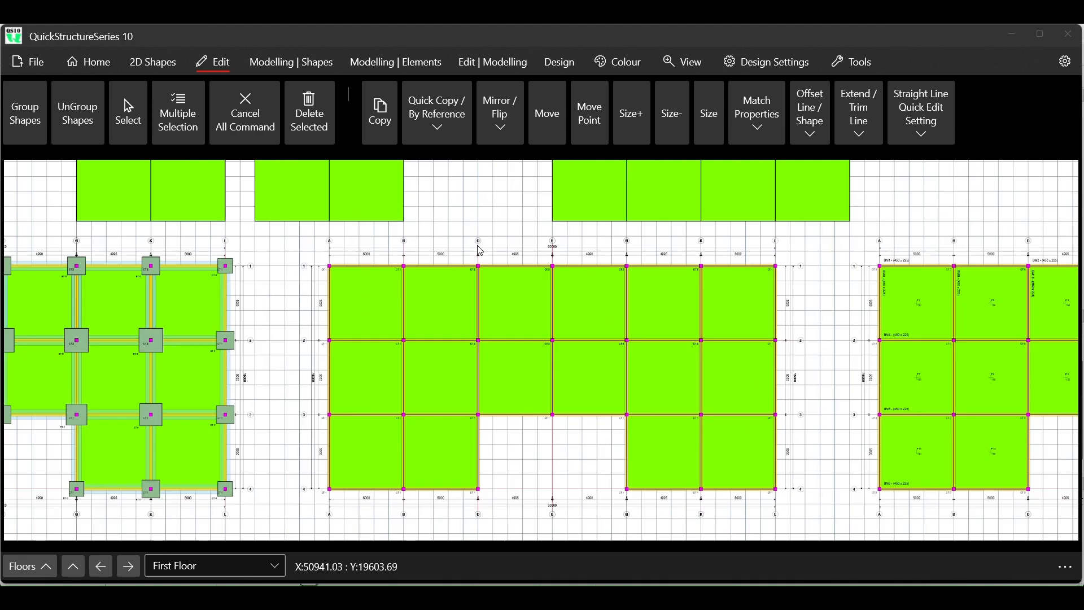
pyautogui.scroll(-1, 480, 250)
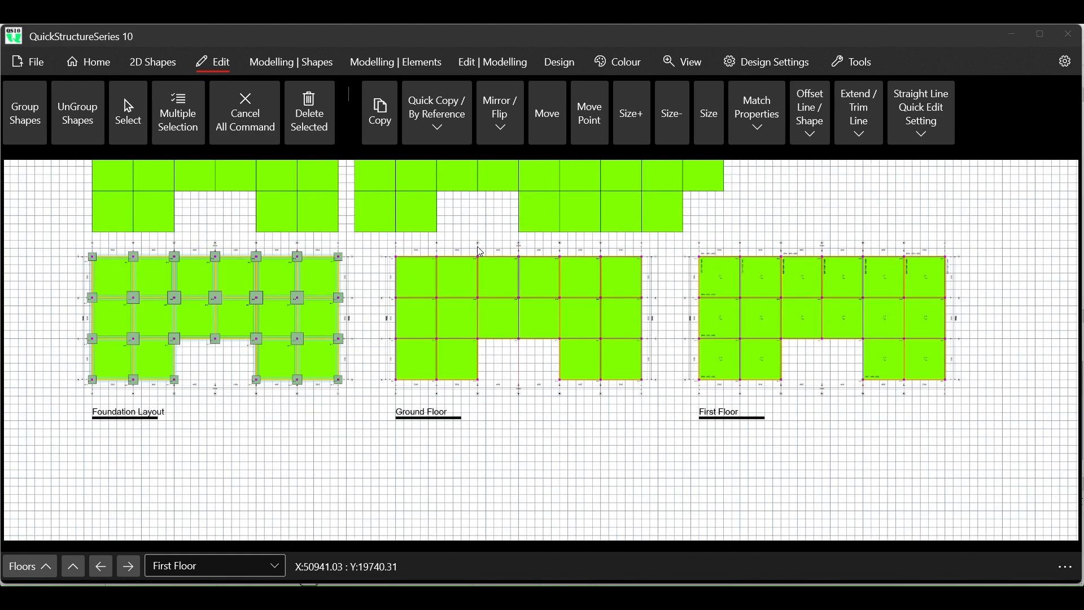
# - Examine the gridlines, bay dimensions and beam labels along the upper edge of the First Floor plan
pyautogui.scroll(3, 904, 257)
pyautogui.scroll(4, 904, 257)
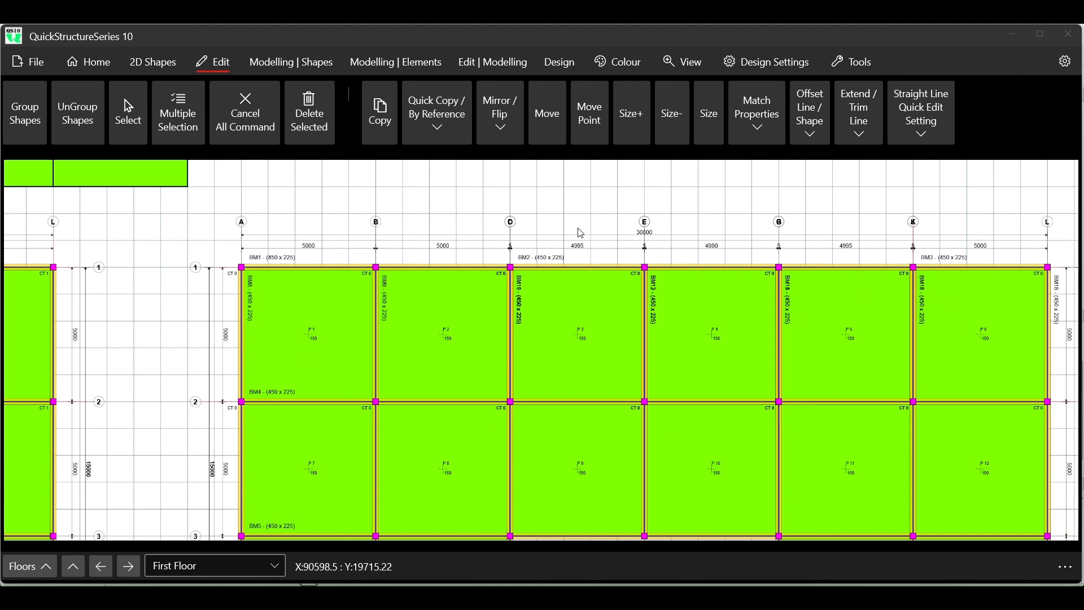
pyautogui.scroll(2, 566, 213)
pyautogui.scroll(1, 567, 213)
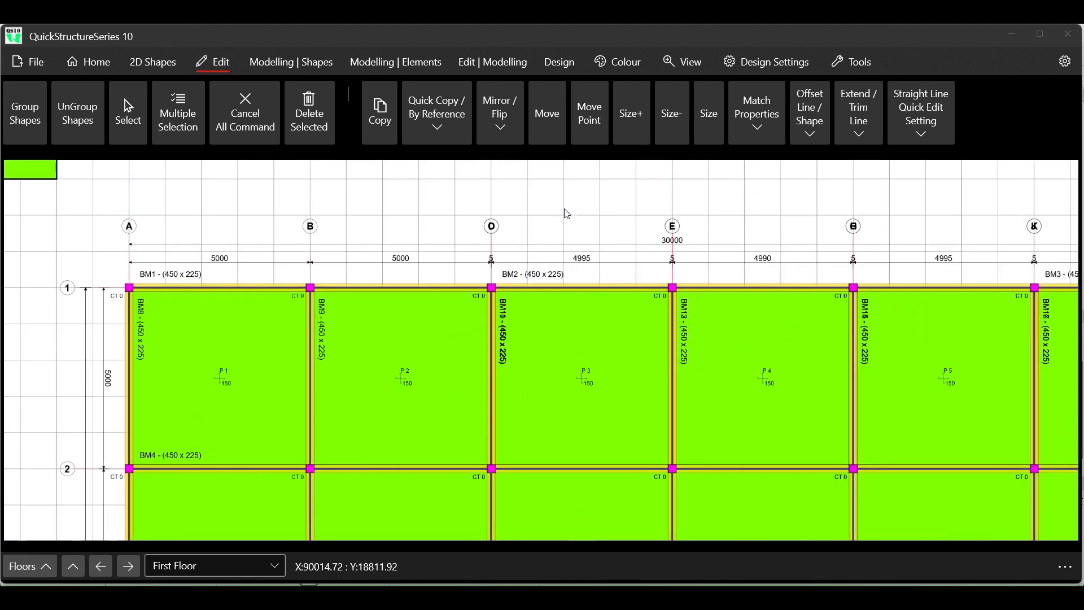
pyautogui.scroll(-2, 448, 366)
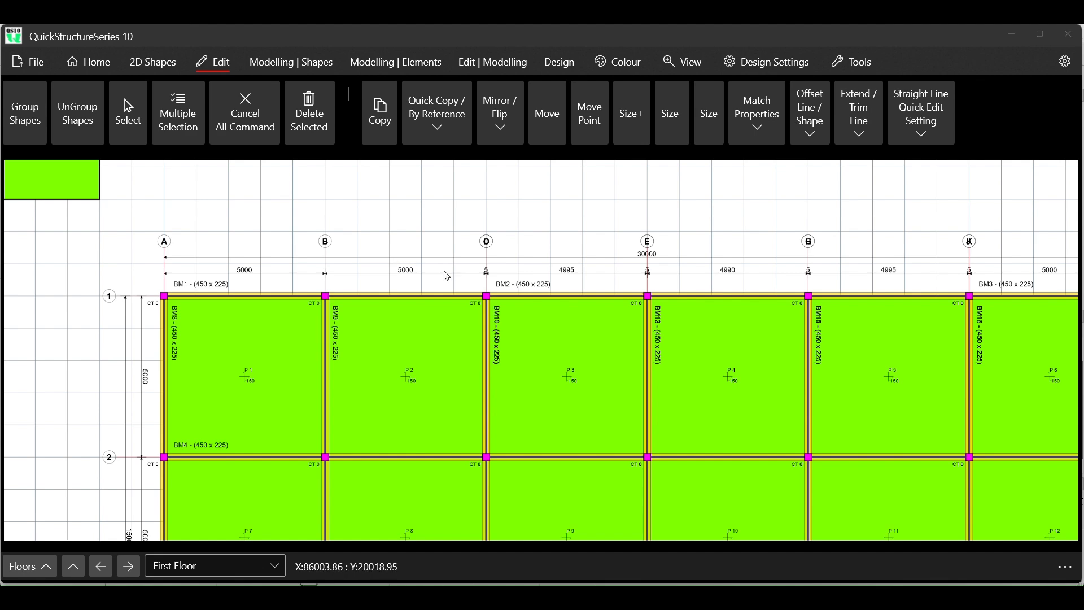
pyautogui.scroll(-1, 450, 367)
pyautogui.scroll(-1, 450, 370)
pyautogui.scroll(-4, 449, 365)
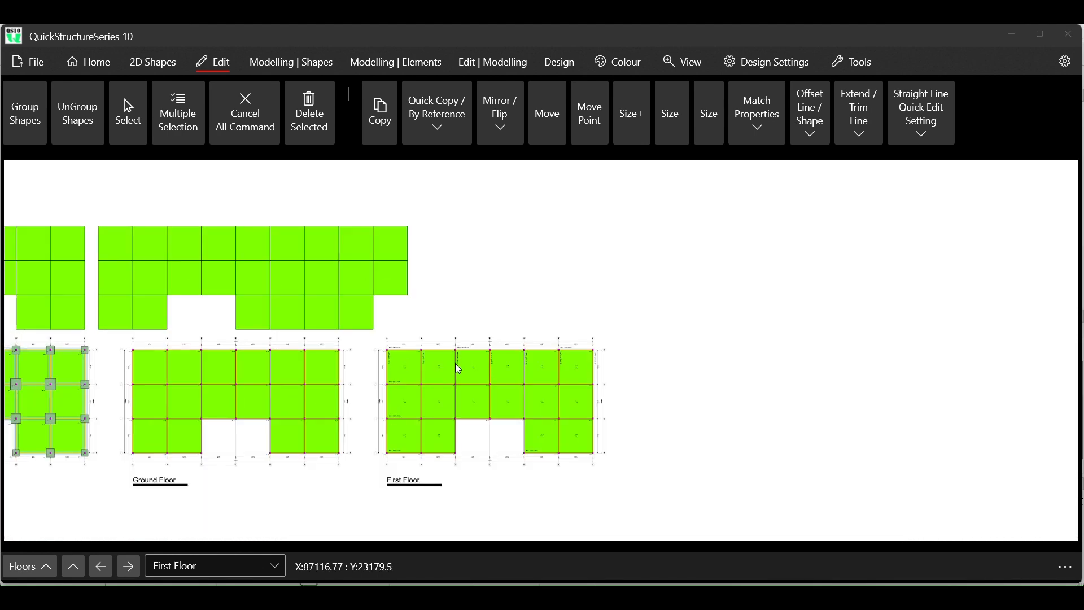
# - Insert the AutoCAD DXF drawing "Design modelling in DXF4" from the QS10 DESIGN FILES folder into the current project
pyautogui.scroll(2, 559, 327)
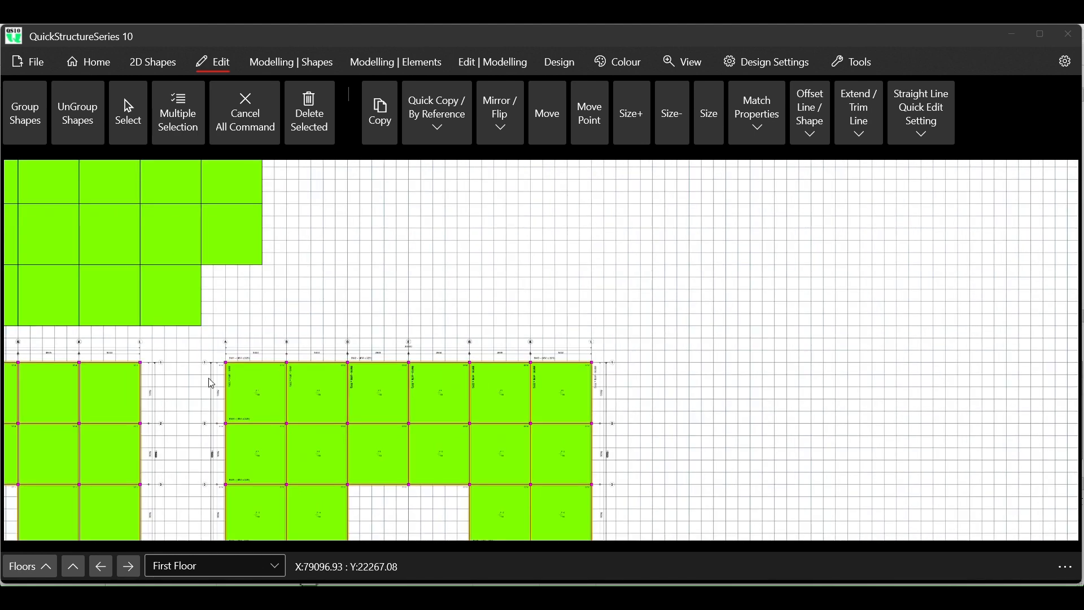
pyautogui.scroll(-2, 351, 330)
pyautogui.scroll(3, 497, 244)
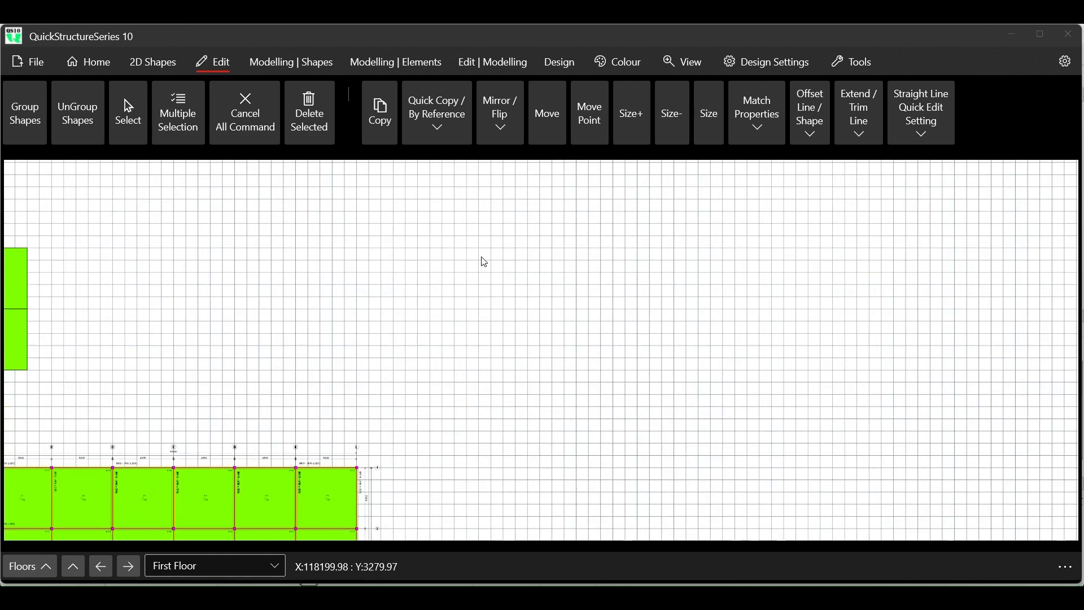
pyautogui.click(26, 72)
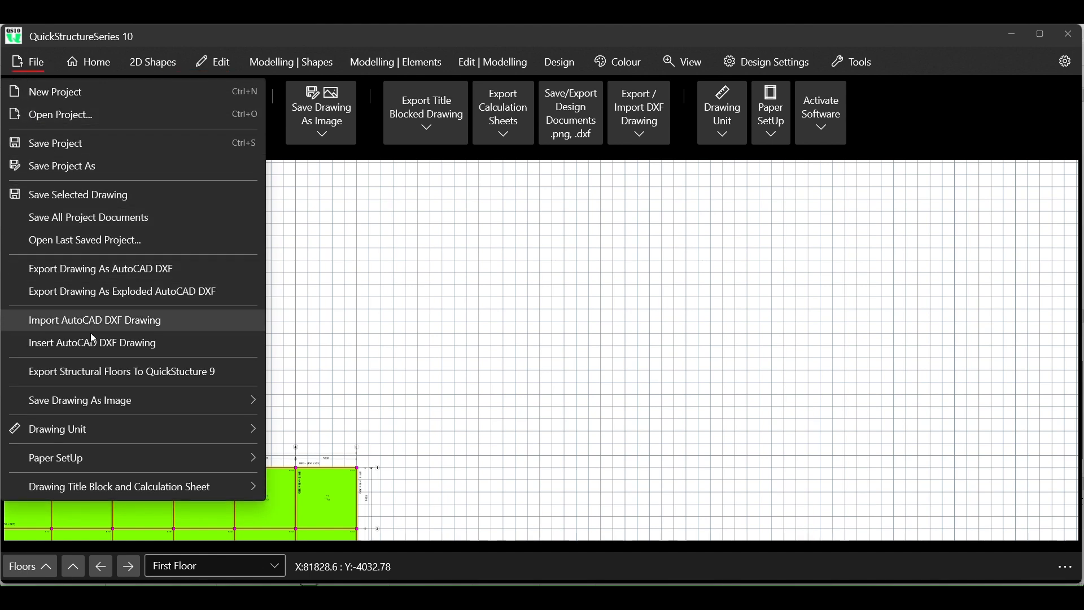
pyautogui.click(293, 240)
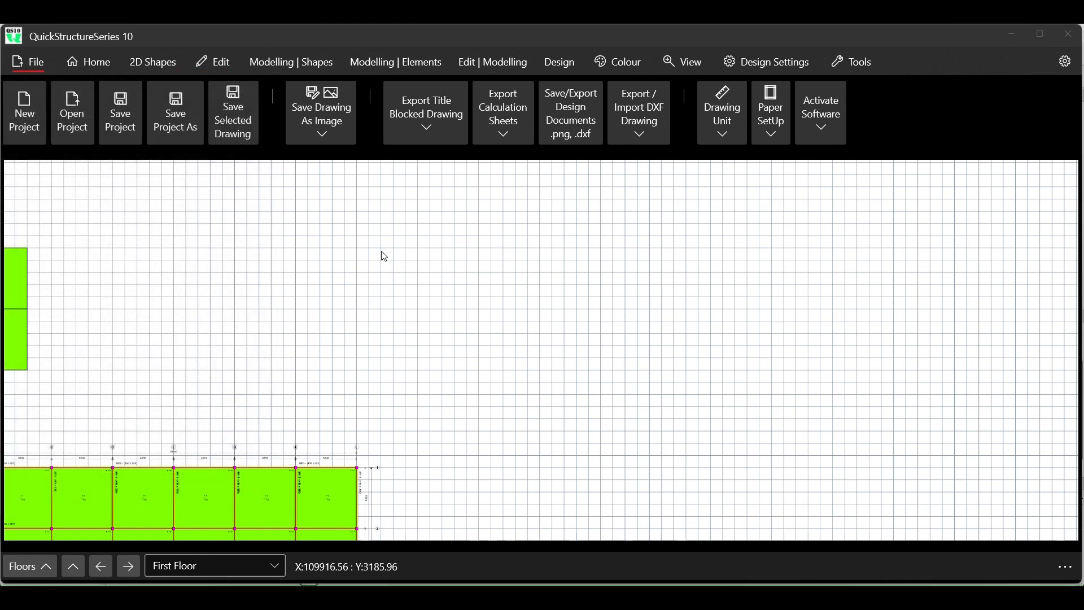
pyautogui.scroll(-2, 253, 233)
pyautogui.scroll(-2, 253, 234)
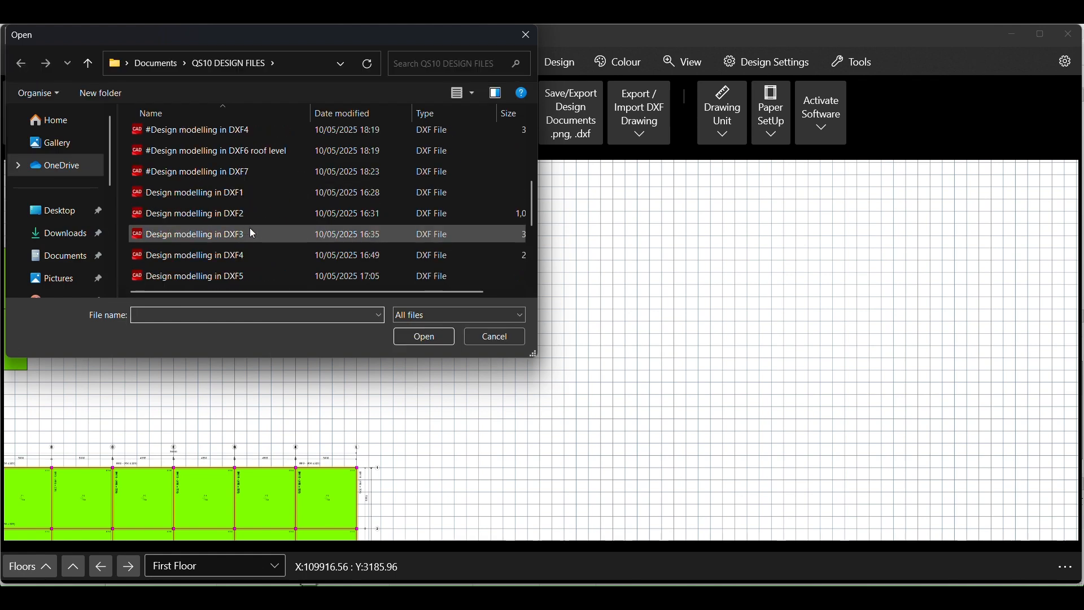
pyautogui.scroll(-1, 253, 233)
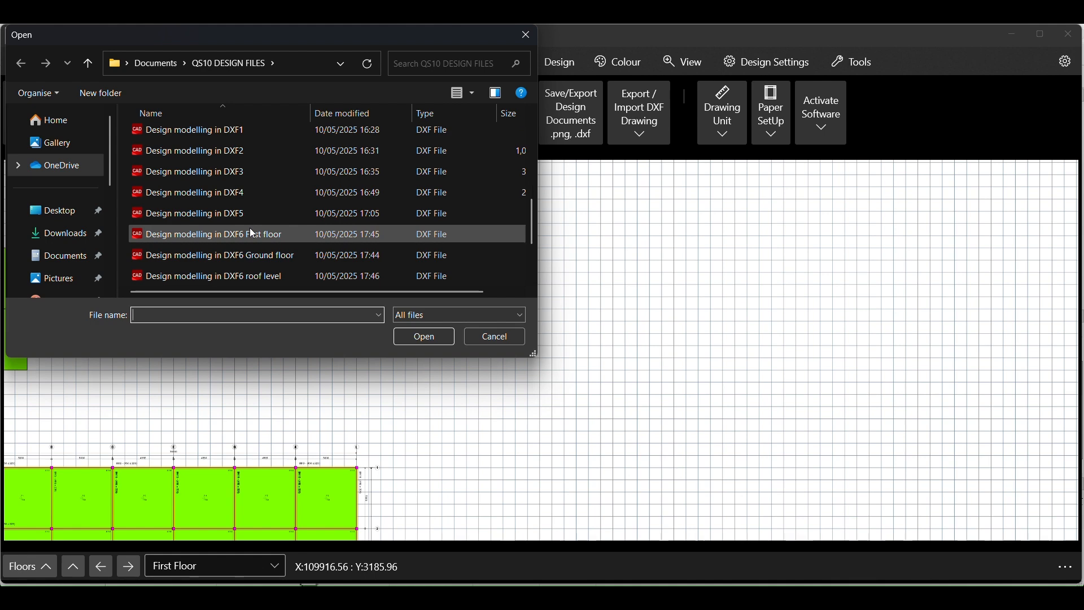
pyautogui.click(205, 196)
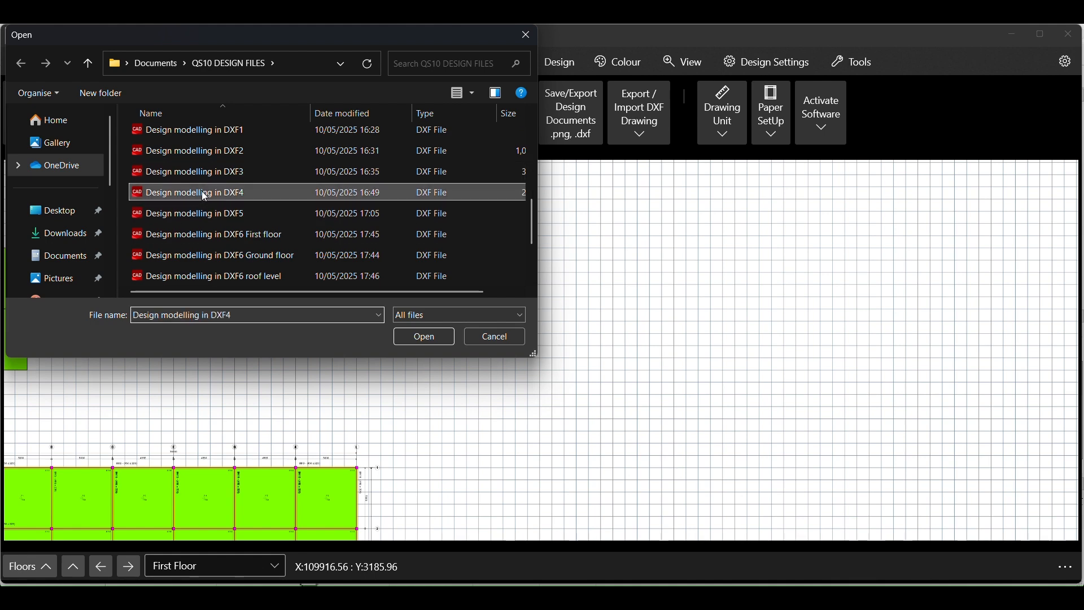
pyautogui.click(408, 337)
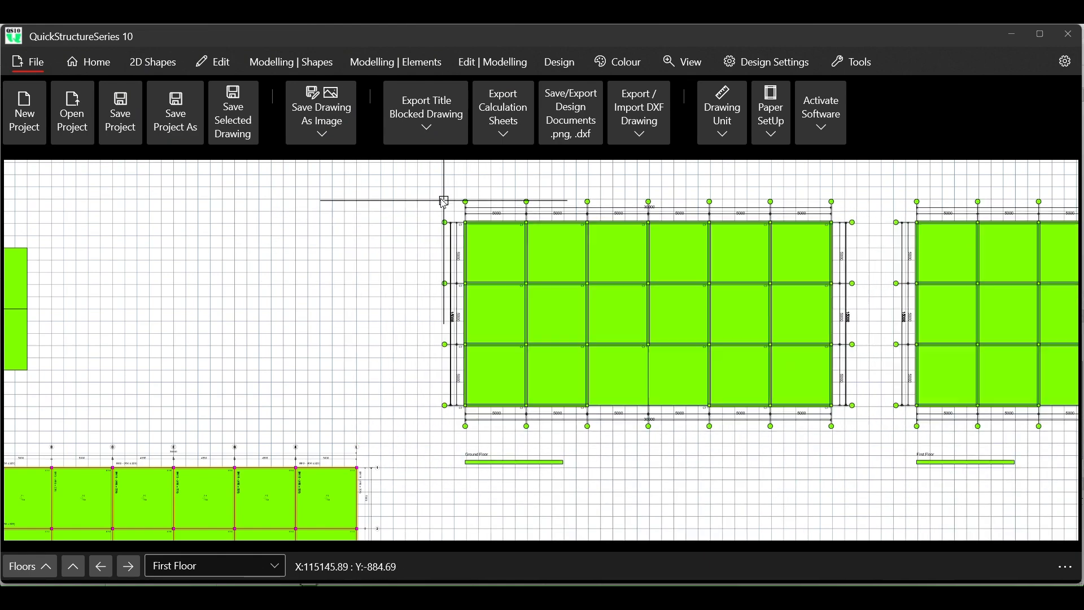
# - Place the inserted DXF floor plans in the empty area to the right of the existing layouts and end the placement
pyautogui.scroll(-3, 439, 199)
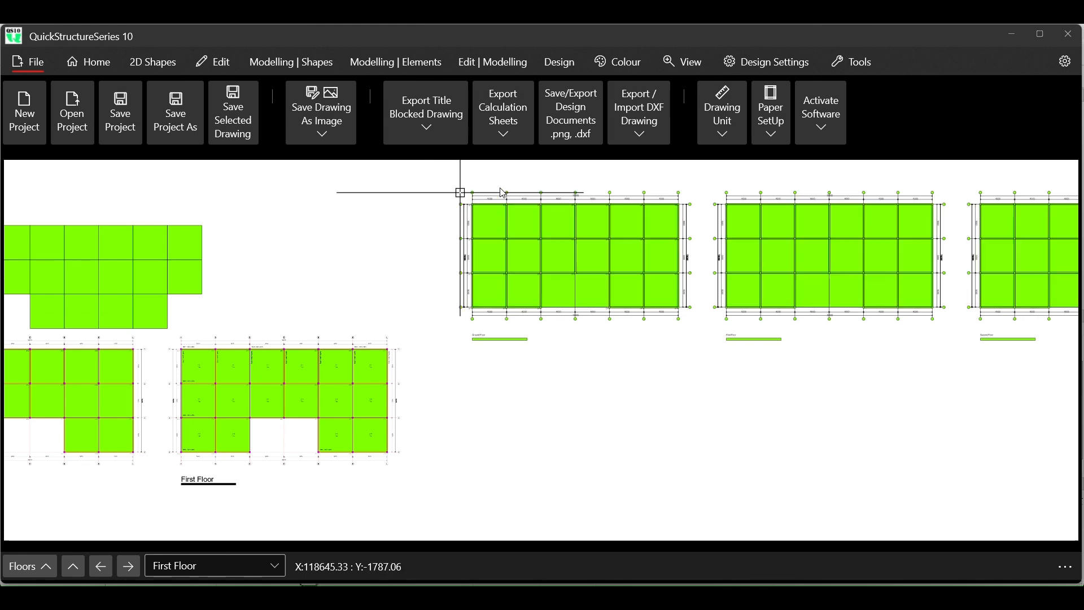
pyautogui.scroll(4, 529, 196)
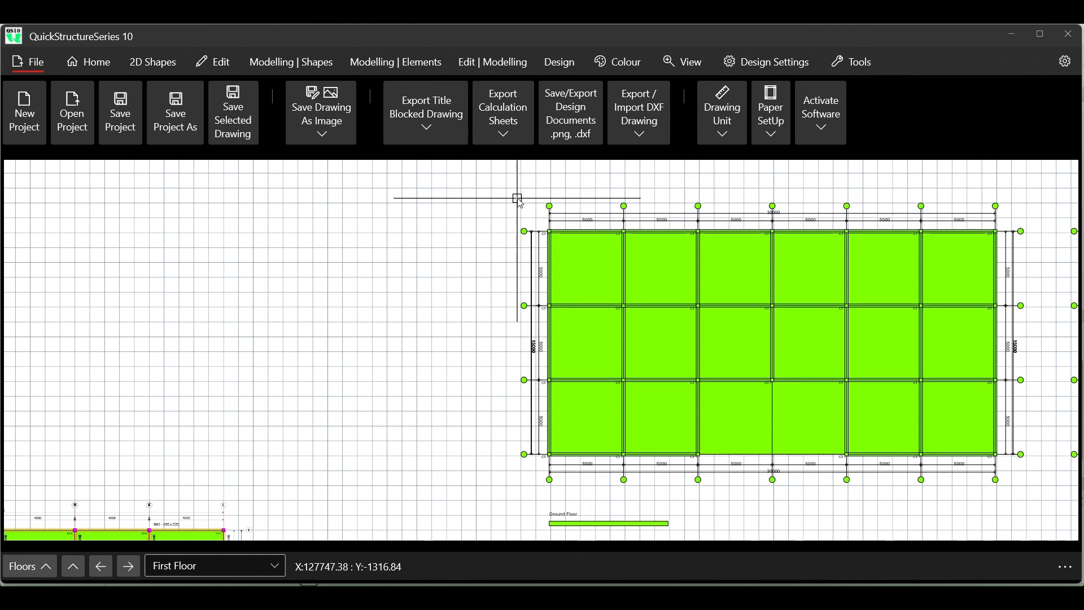
pyautogui.click(516, 194)
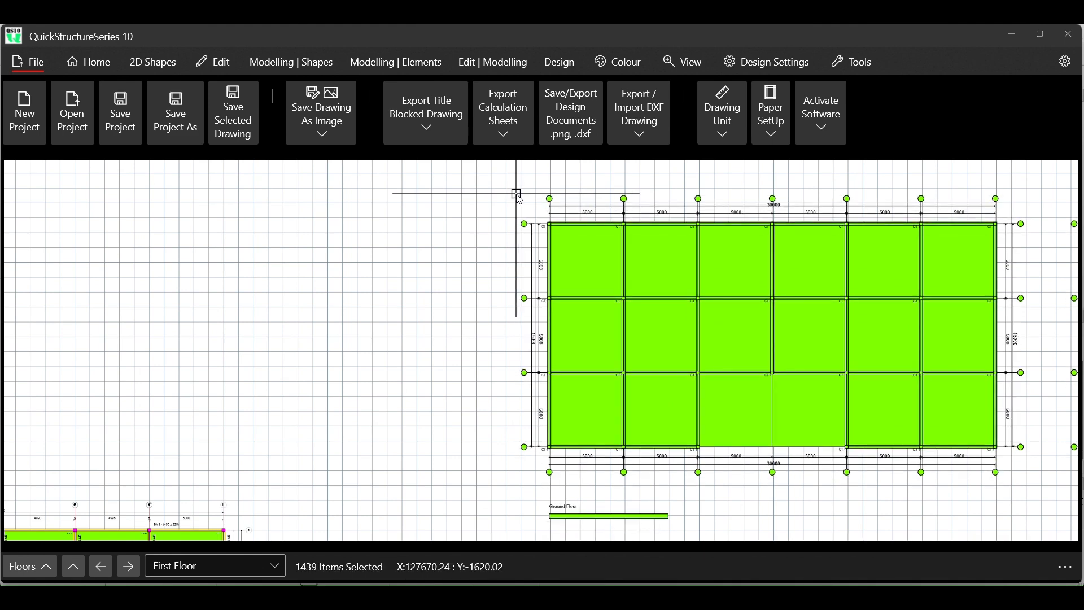
pyautogui.rightClick(411, 213)
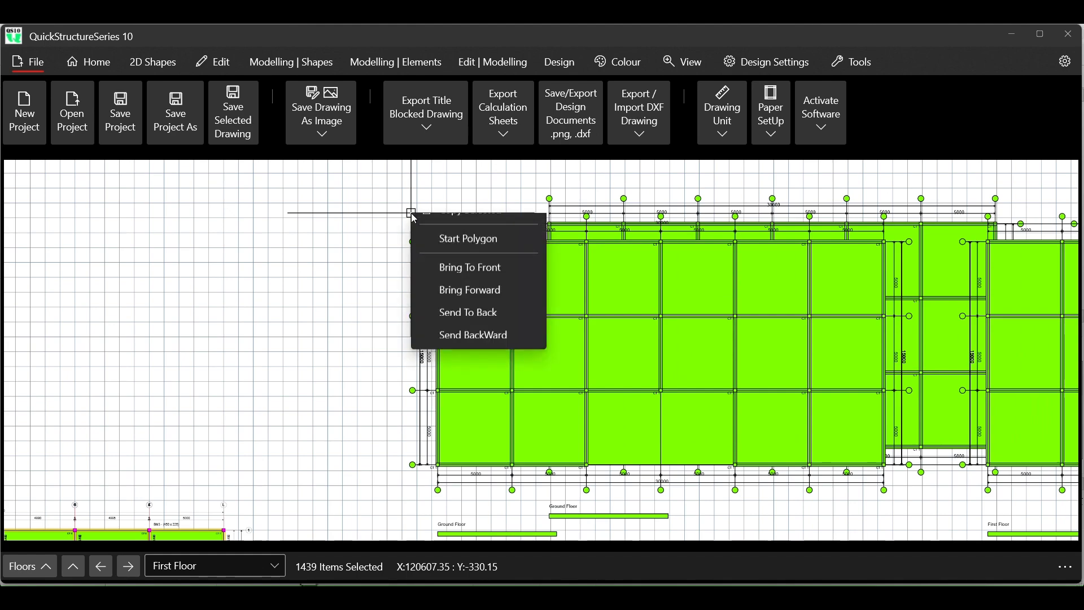
pyautogui.click(496, 295)
# - Examine the panels and bay dimensions of the inserted Ground, First and Second Floor plans
pyautogui.scroll(-5, 303, 300)
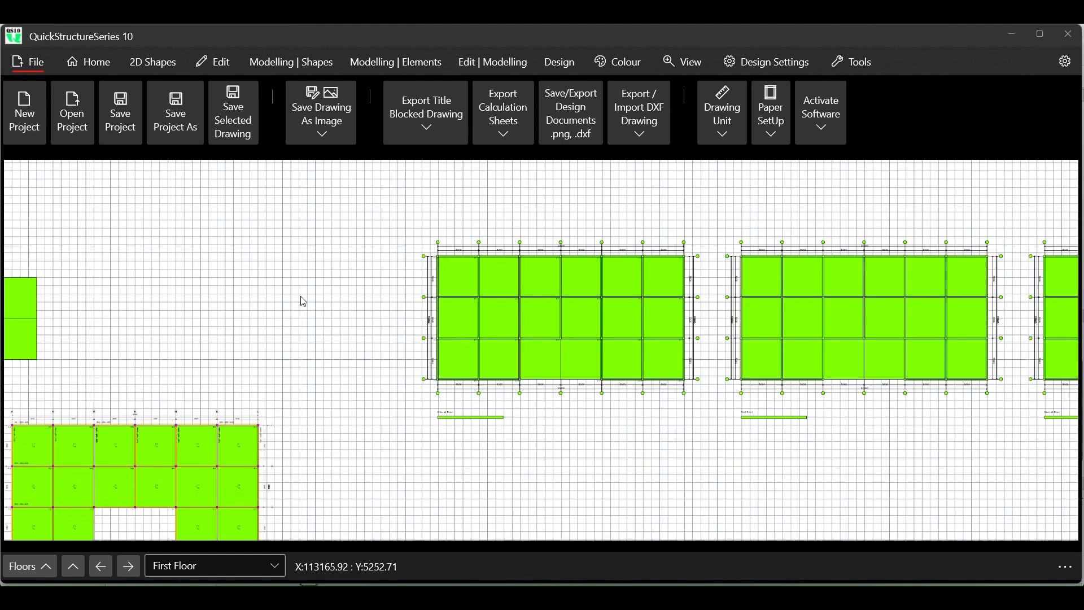
pyautogui.scroll(5, 555, 289)
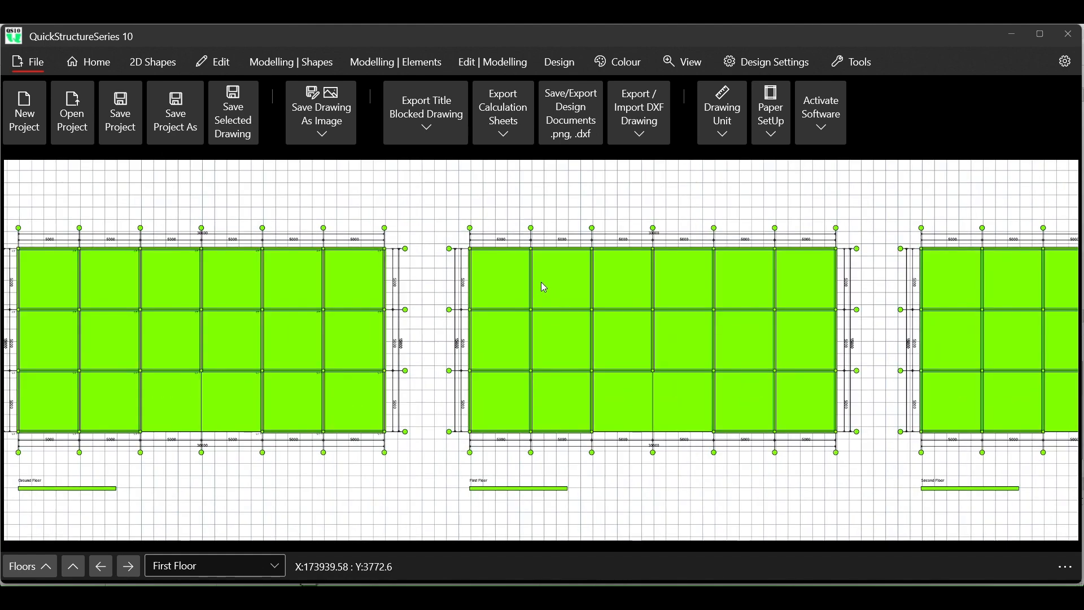
pyautogui.scroll(2, 598, 311)
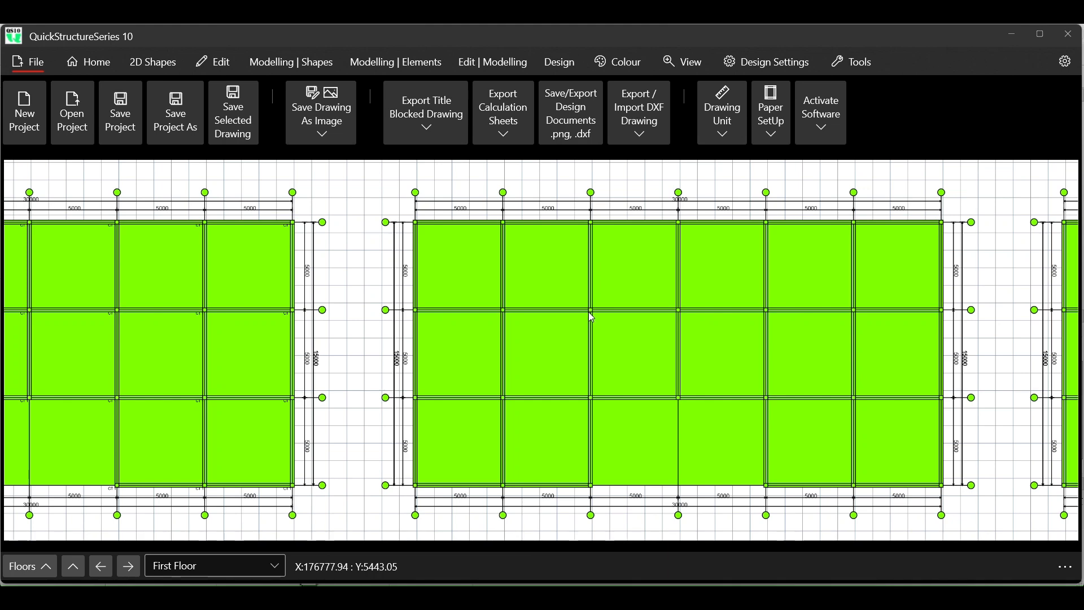
pyautogui.scroll(-3, 592, 306)
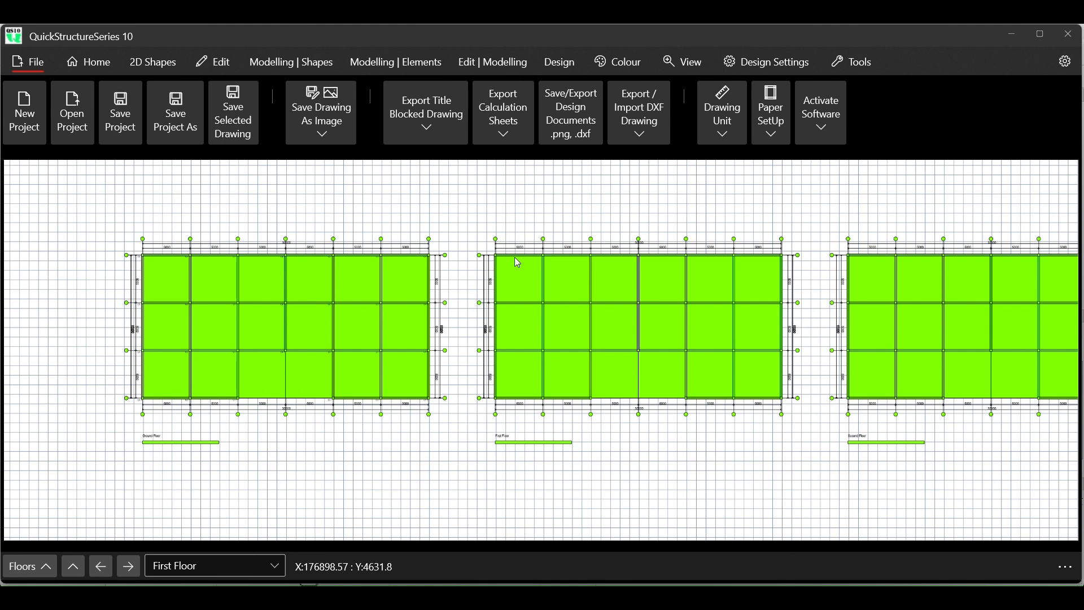
# - Insert the AutoCAD DXF drawing "Design modelling in DXF3" from the QS10 DESIGN FILES folder into the current project
pyautogui.click(45, 66)
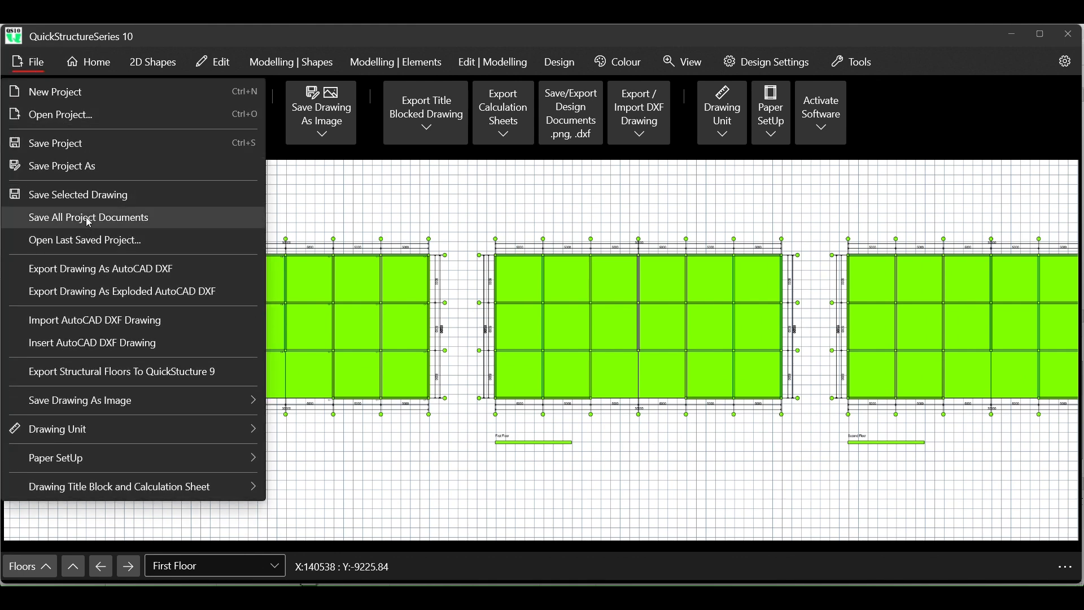
pyautogui.click(97, 347)
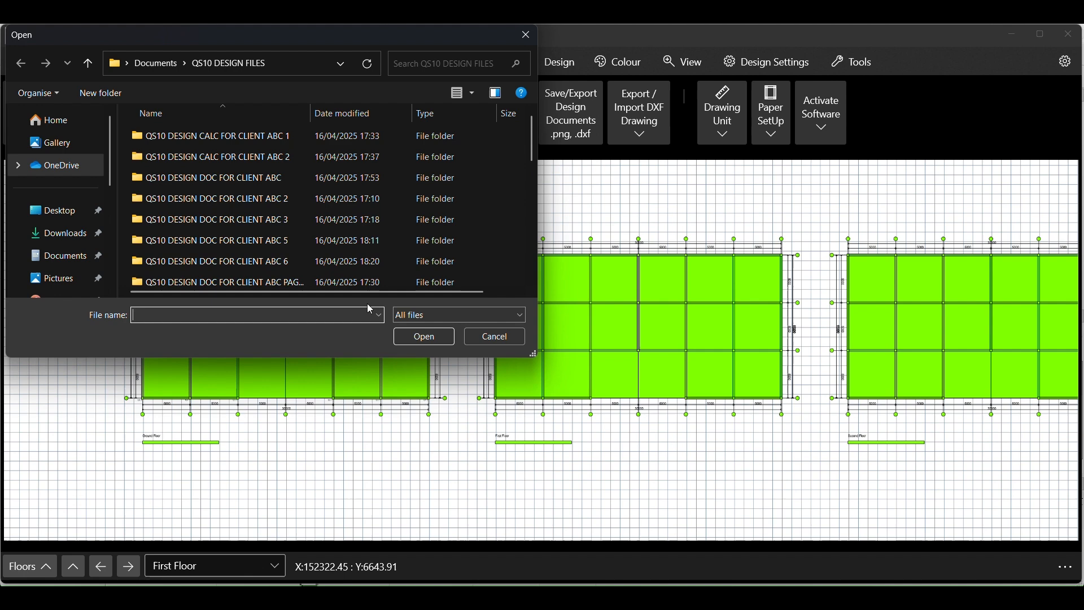
pyautogui.scroll(-5, 274, 236)
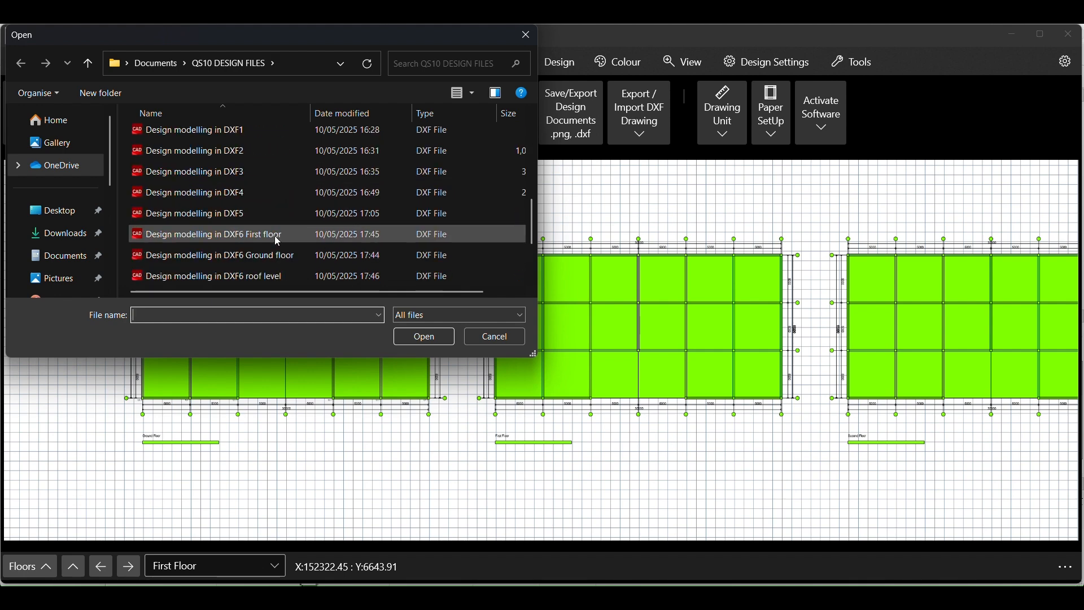
pyautogui.click(209, 172)
pyautogui.click(425, 341)
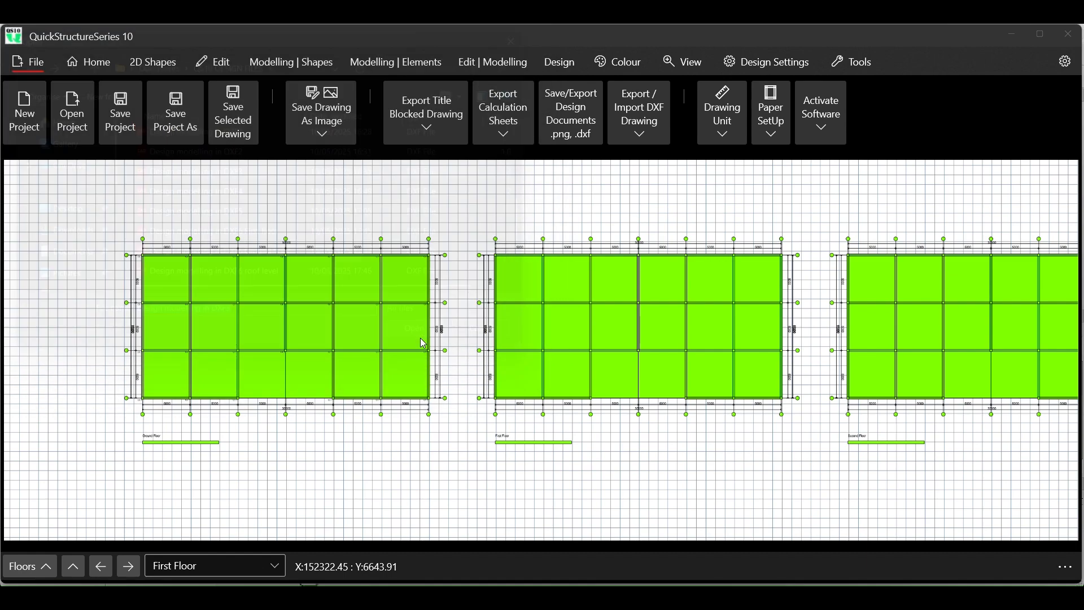
# - Place the second set of DXF floor plans in a row directly below the previously inserted ones and end the placement
pyautogui.scroll(-3, 365, 281)
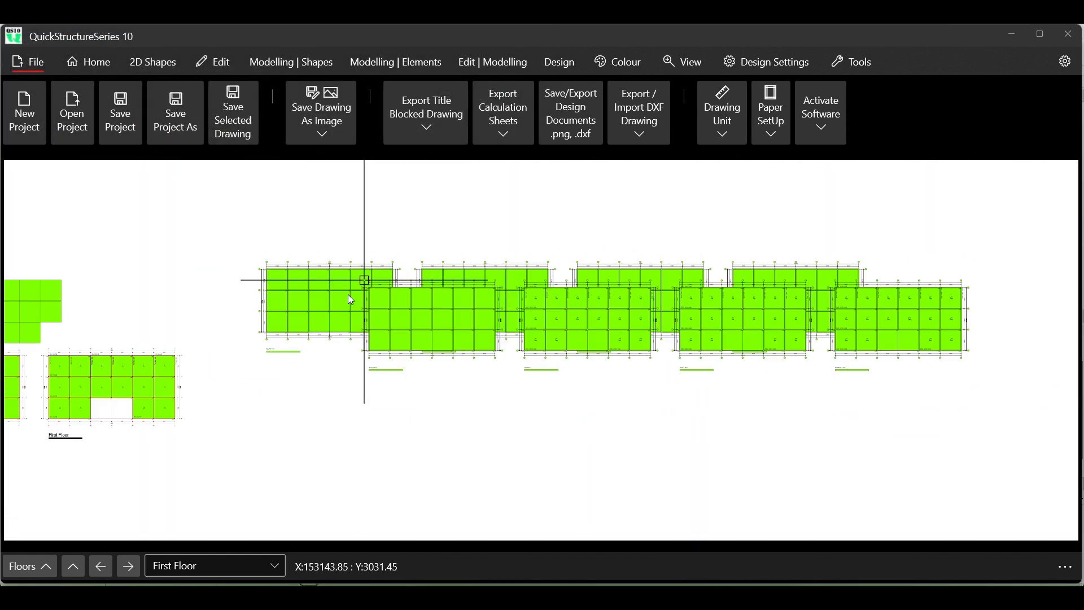
pyautogui.moveTo(267, 391); pyautogui.dragTo(250, 364)
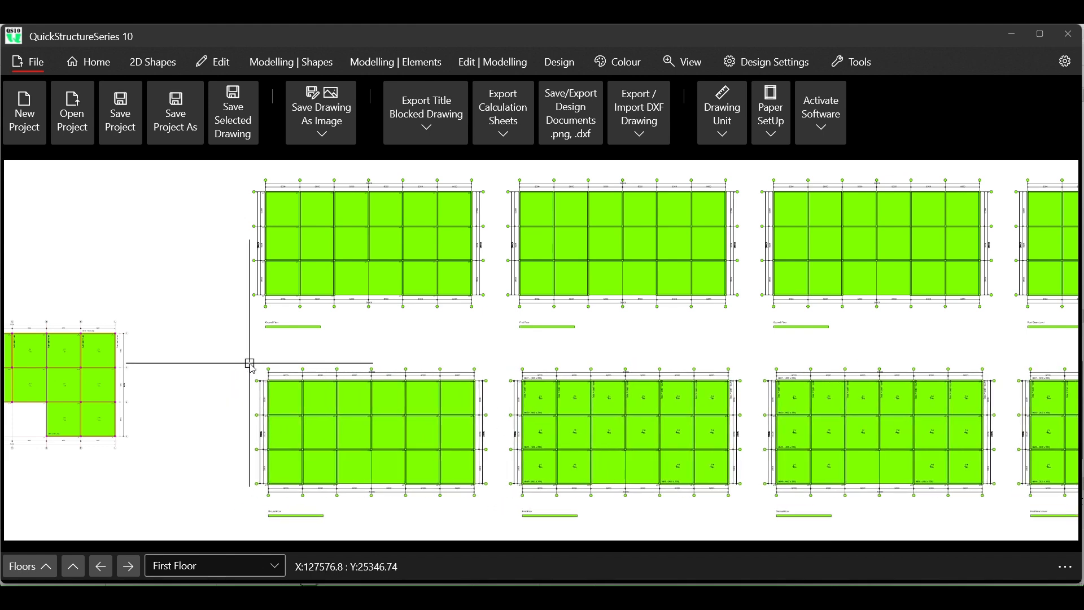
pyautogui.click(250, 363)
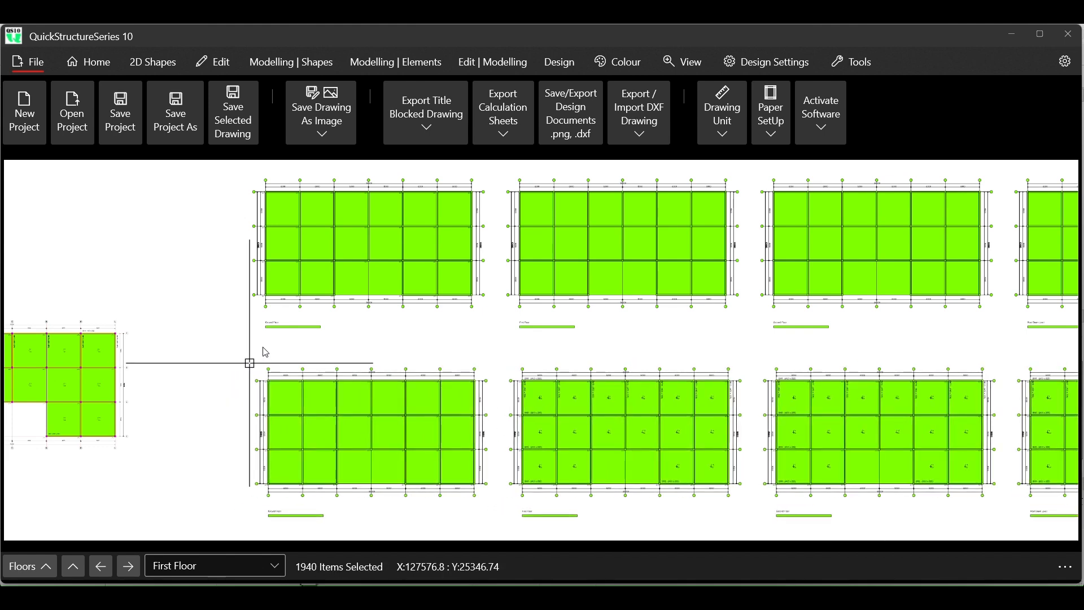
pyautogui.rightClick(237, 272)
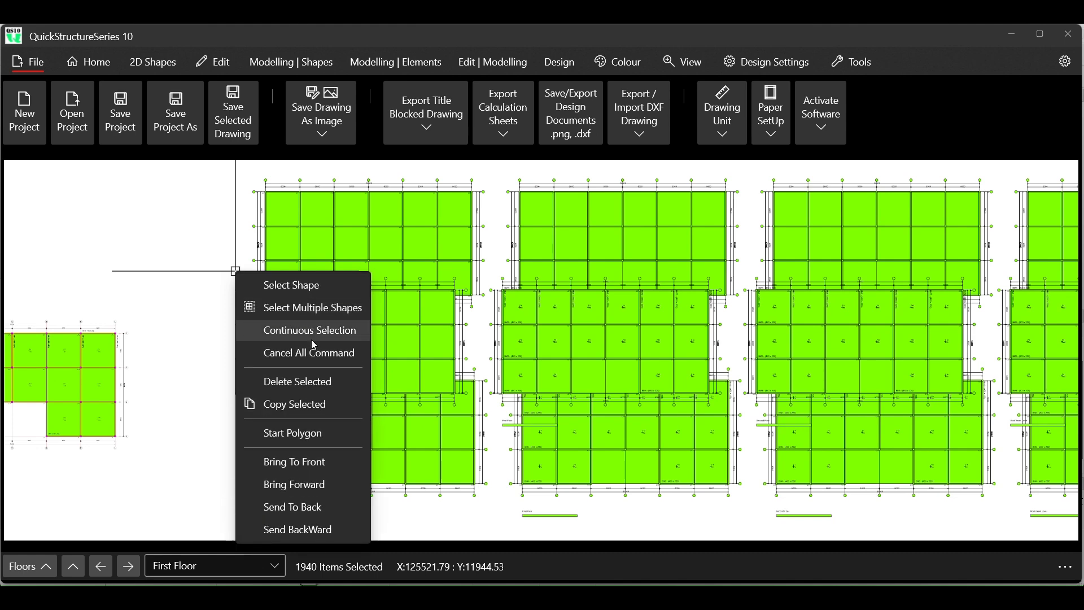
pyautogui.click(317, 358)
pyautogui.scroll(-2, 223, 247)
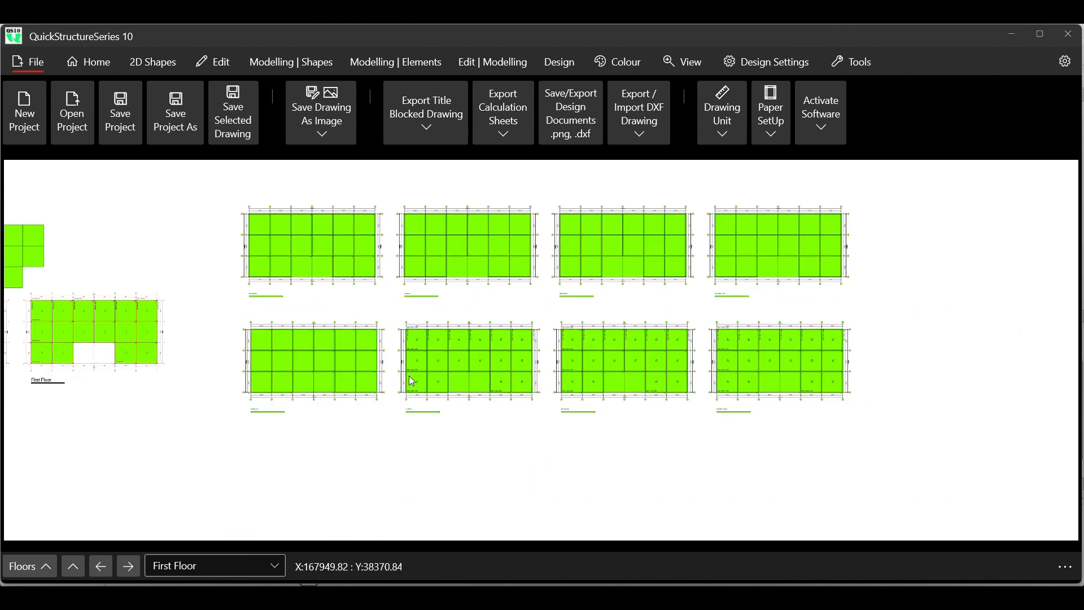
# - Examine the bay dimensions, beam labels and panel marks of the First Floor plan in the lower inserted row, including its bottom bays
pyautogui.scroll(2, 338, 320)
pyautogui.scroll(4, 602, 407)
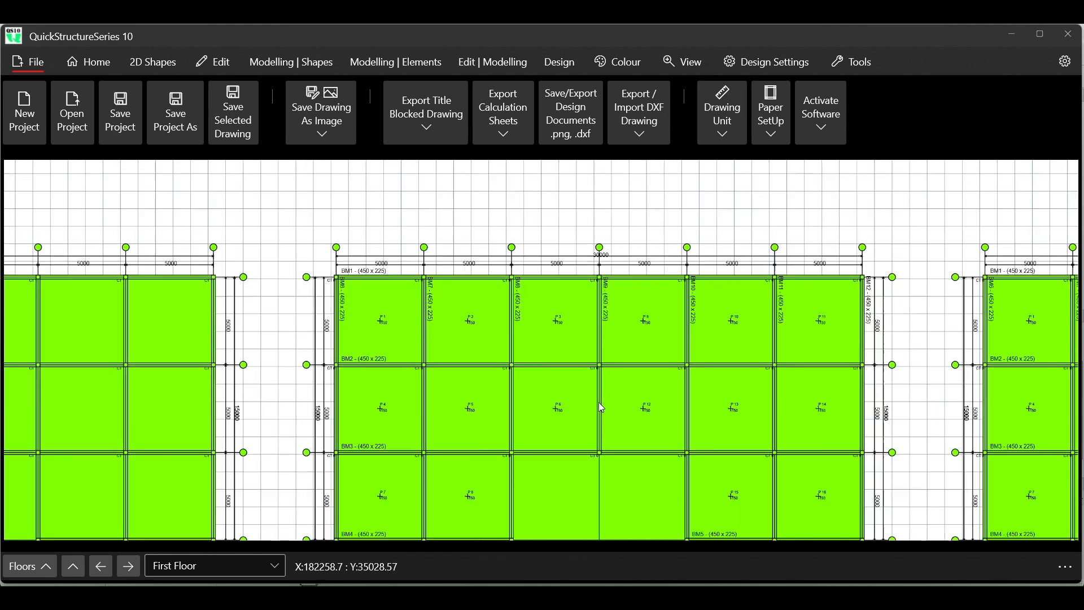
pyautogui.scroll(1, 588, 395)
pyautogui.scroll(-2, 446, 341)
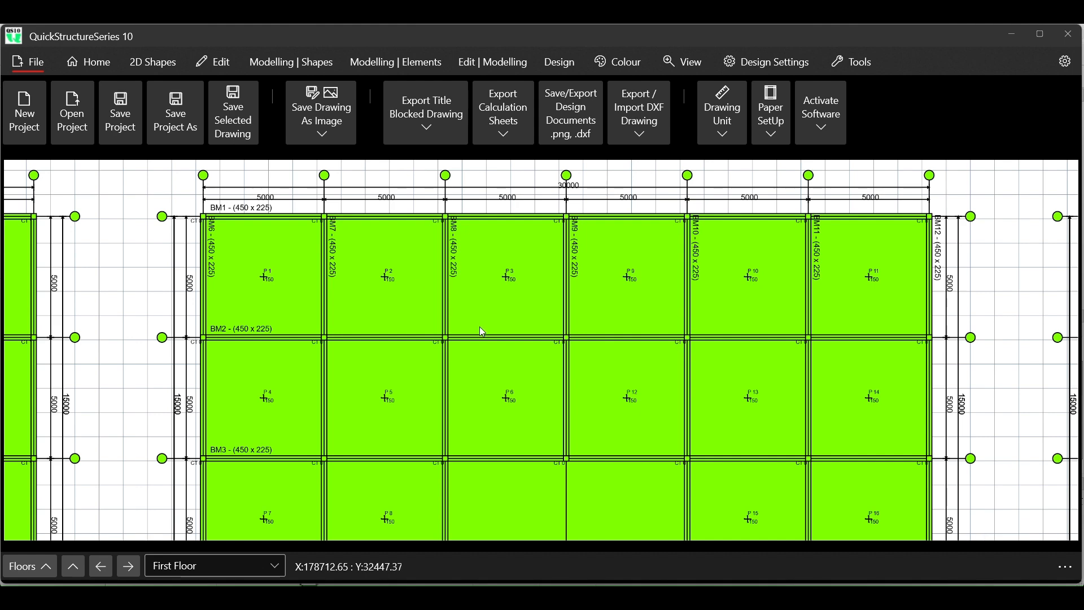
pyautogui.scroll(-3, 571, 284)
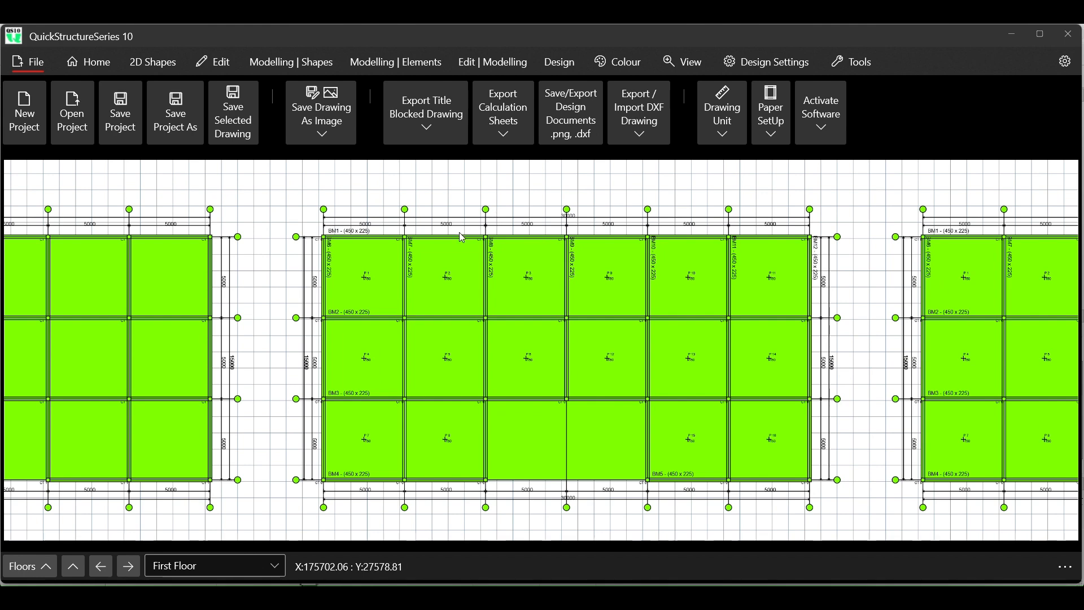
pyautogui.scroll(-2, 463, 237)
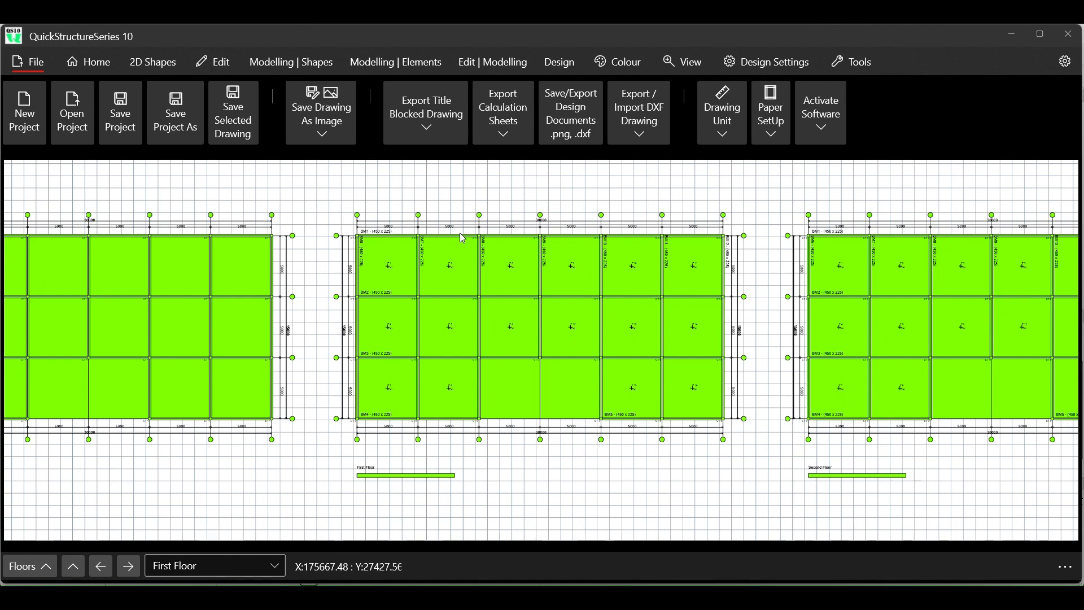
pyautogui.scroll(2, 519, 409)
pyautogui.scroll(1, 519, 409)
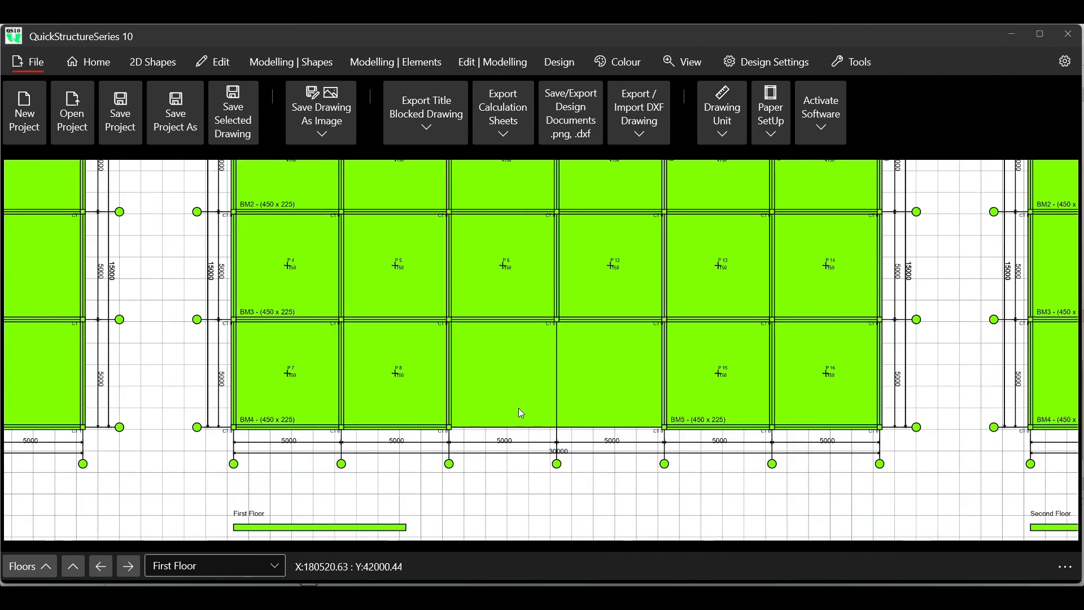
pyautogui.scroll(-2, 521, 413)
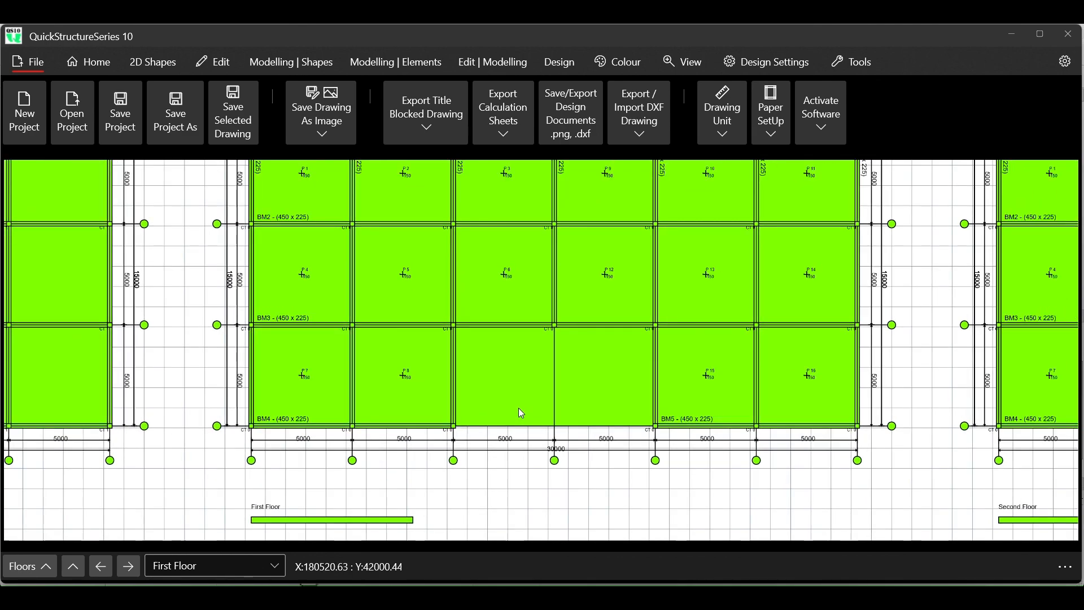
pyautogui.scroll(-1, 519, 409)
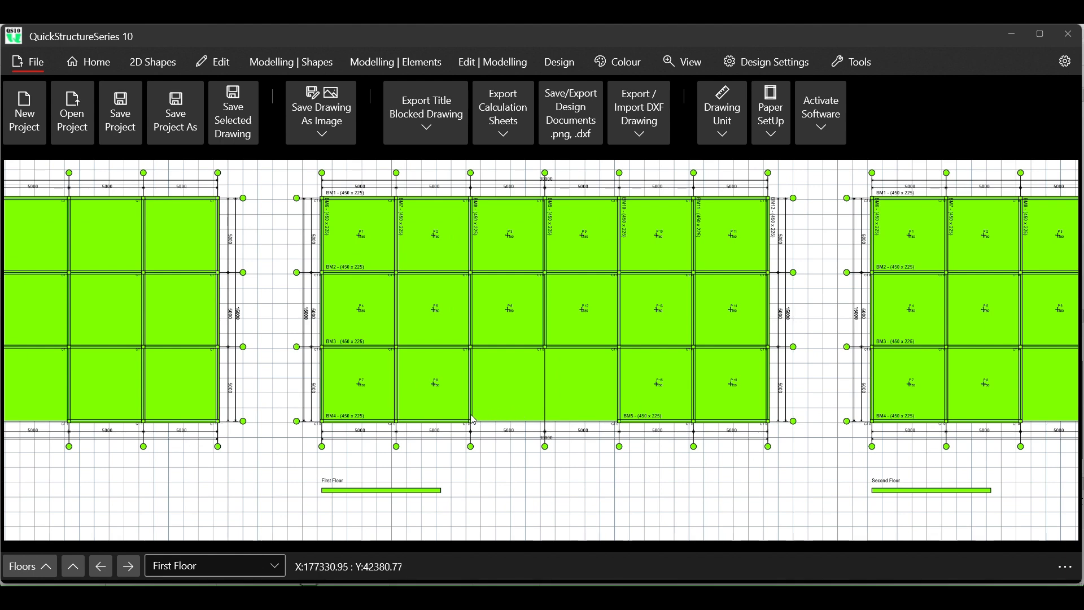
pyautogui.scroll(2, 440, 223)
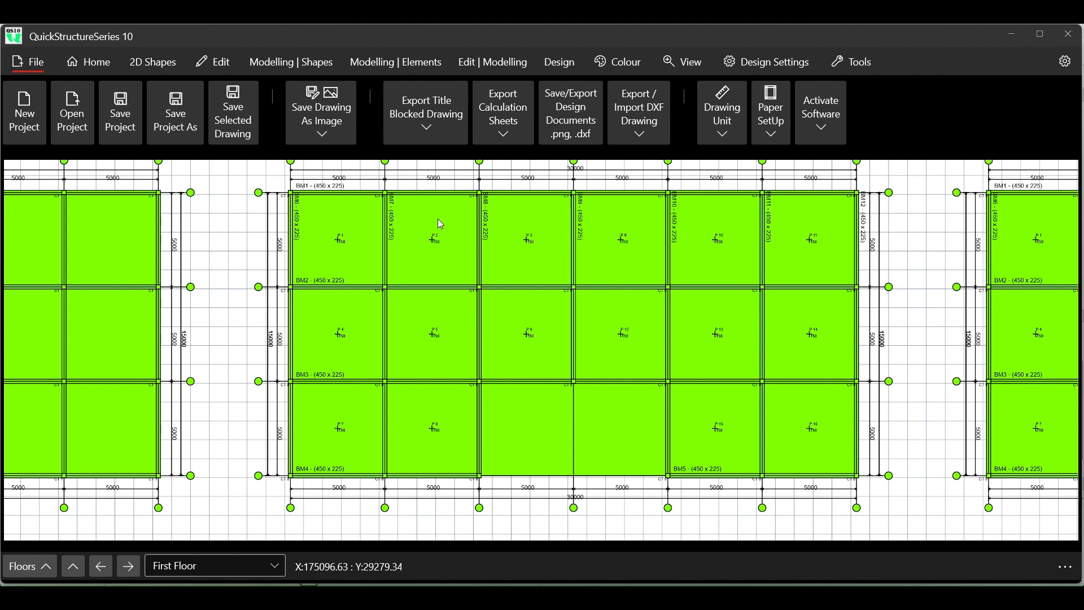
pyautogui.scroll(-2, 349, 313)
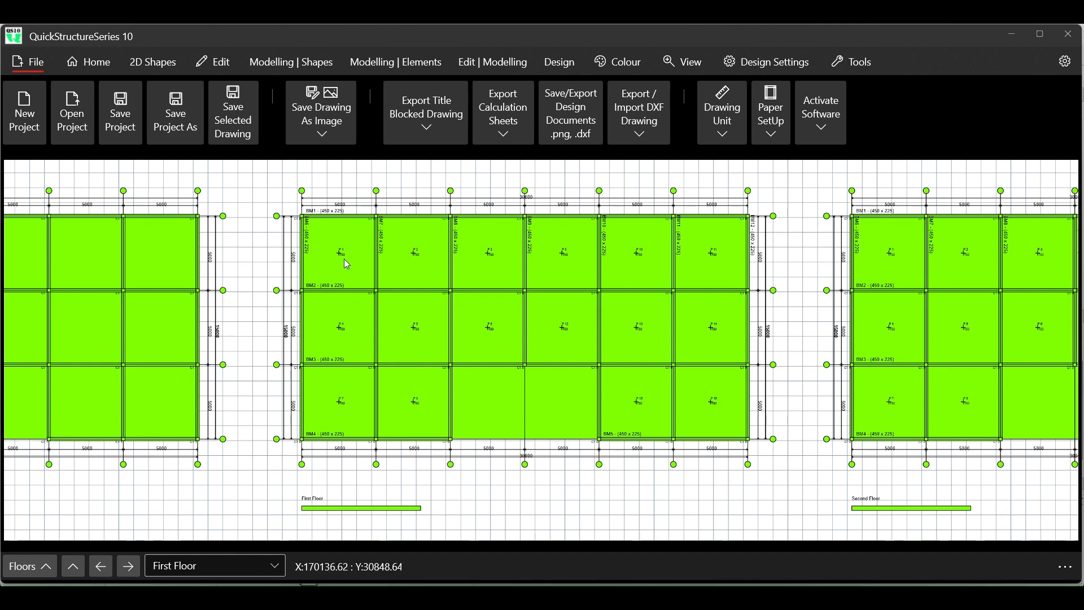
pyautogui.scroll(3, 350, 218)
pyautogui.scroll(1, 354, 224)
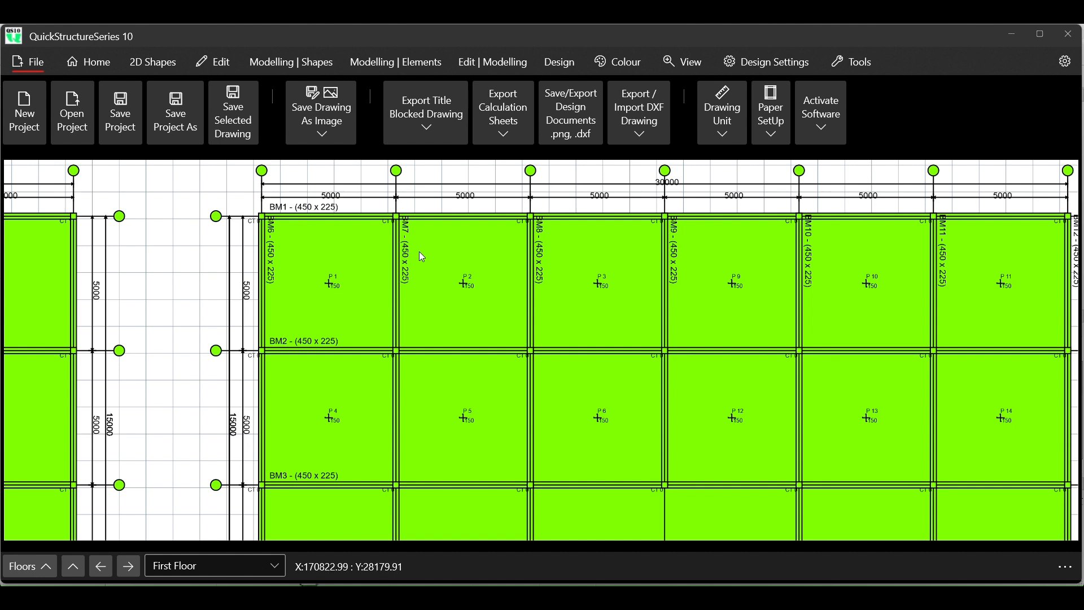
# - Switch to the matching drawing in CAD+ and examine the First Floor plan's gridlines, bay dimensions and beam labels
pyautogui.moveTo(799, 598)
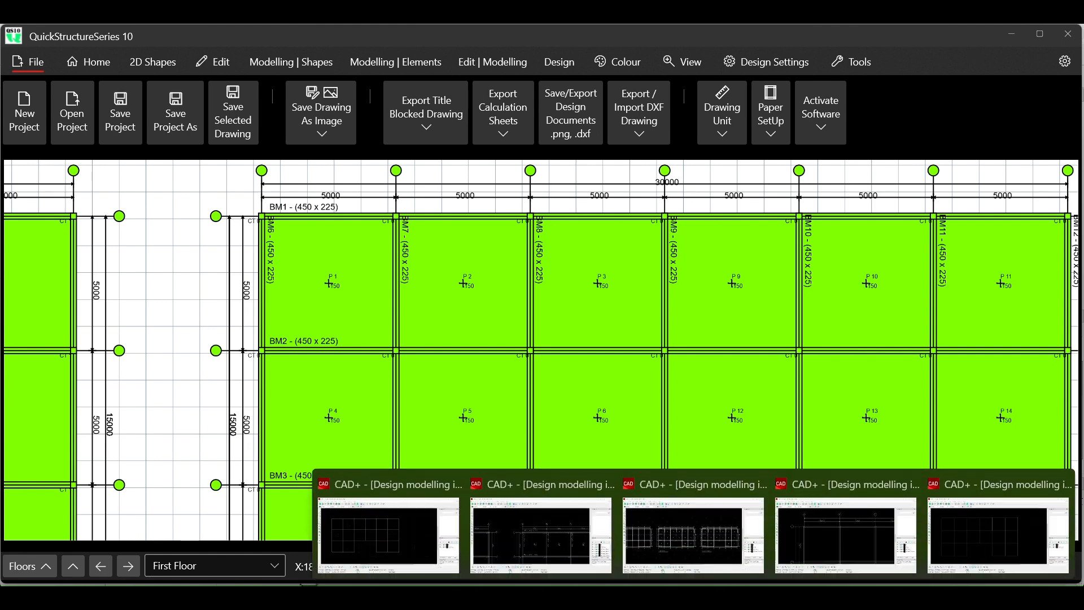
pyautogui.click(722, 547)
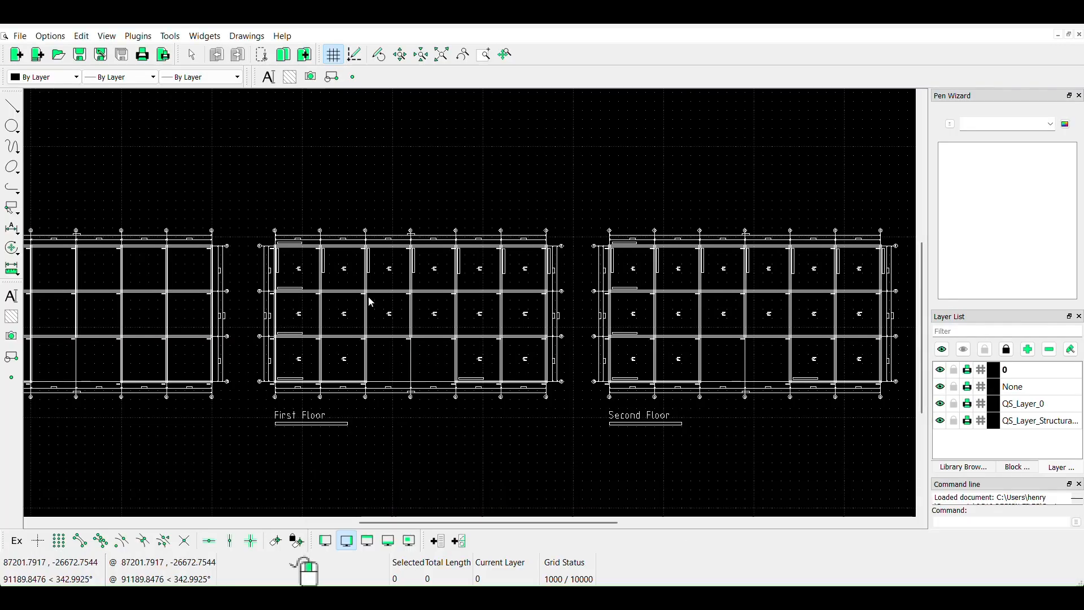
pyautogui.scroll(-3, 477, 344)
pyautogui.scroll(6, 339, 293)
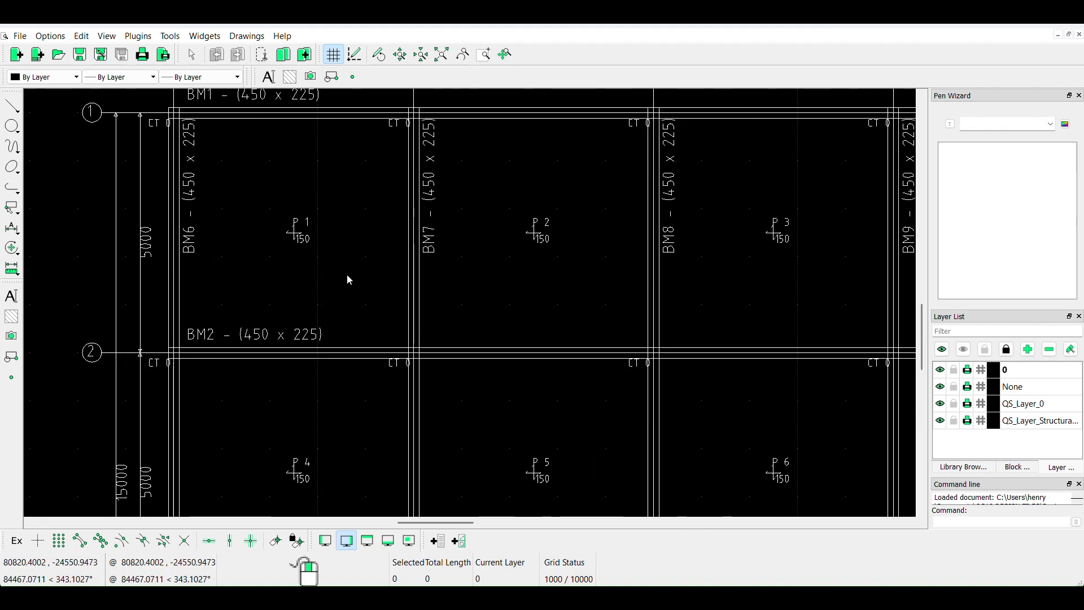
pyautogui.scroll(-2, 338, 288)
pyautogui.scroll(2, 334, 178)
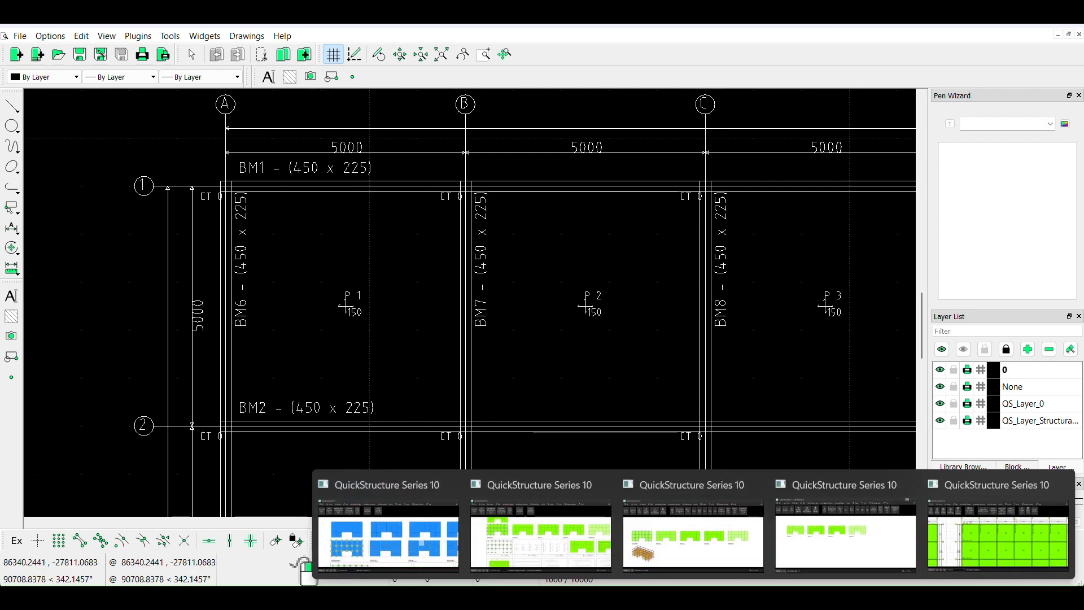
# - Switch back to QuickStructureSeries 10 and inspect the gridlines and bay dimensions of the original First Floor plan with grids A to L
pyautogui.moveTo(803, 547)
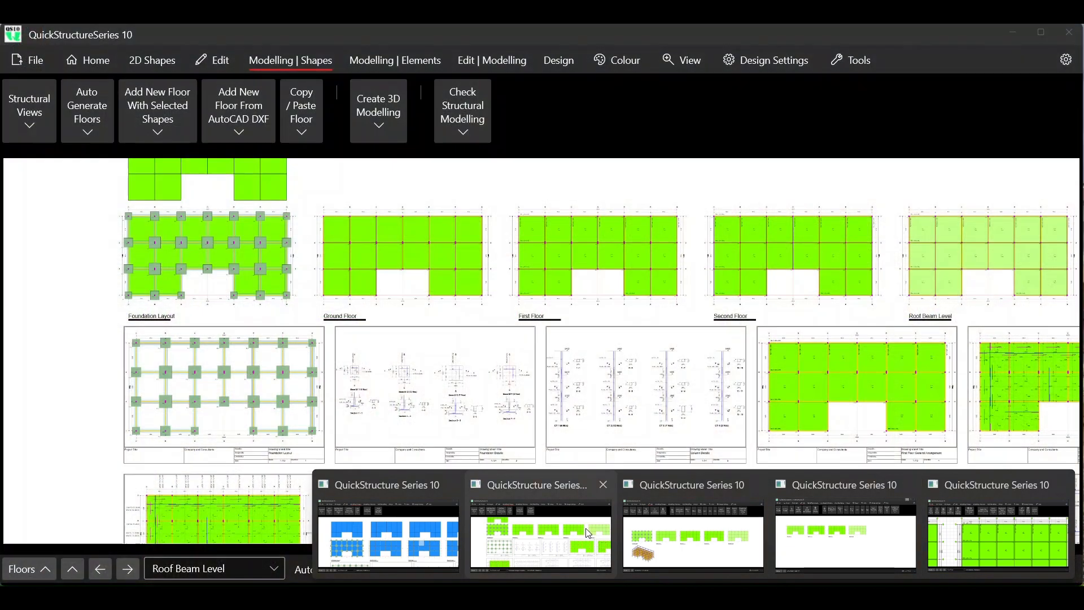
pyautogui.moveTo(701, 538)
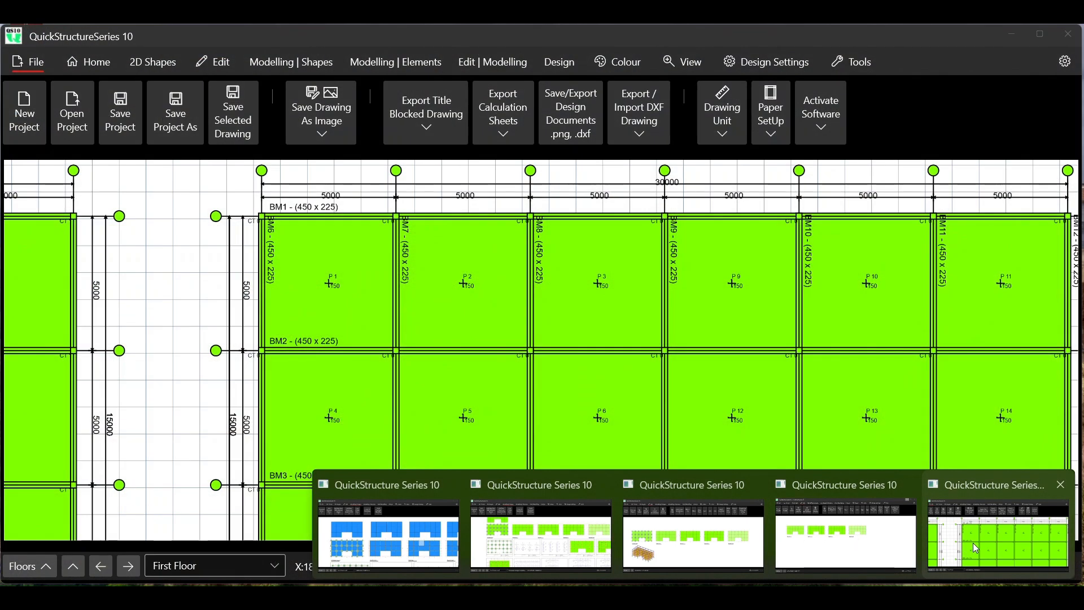
pyautogui.click(973, 543)
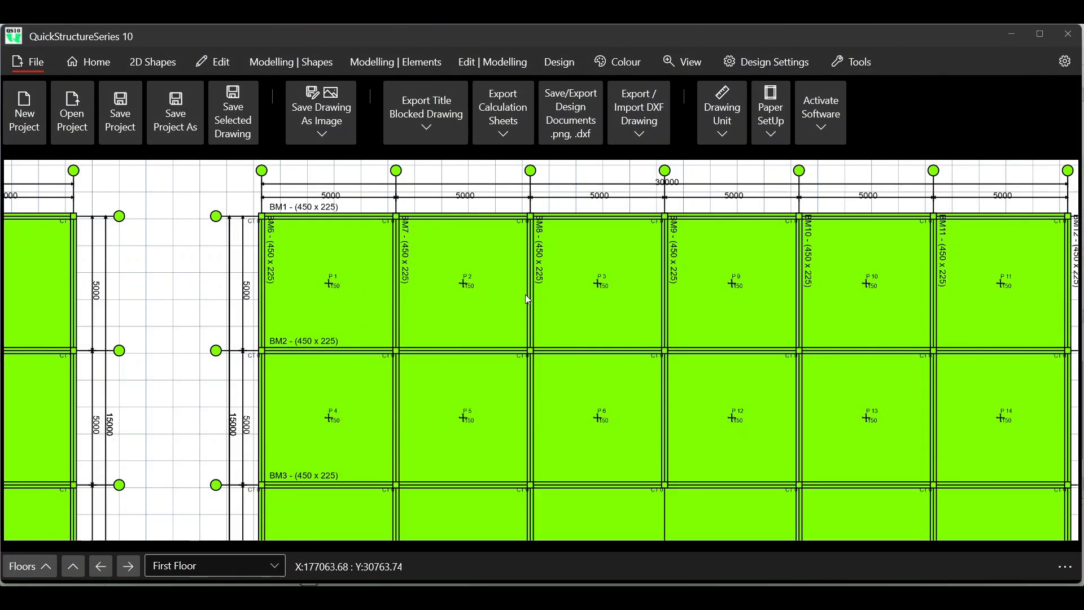
pyautogui.scroll(-6, 523, 292)
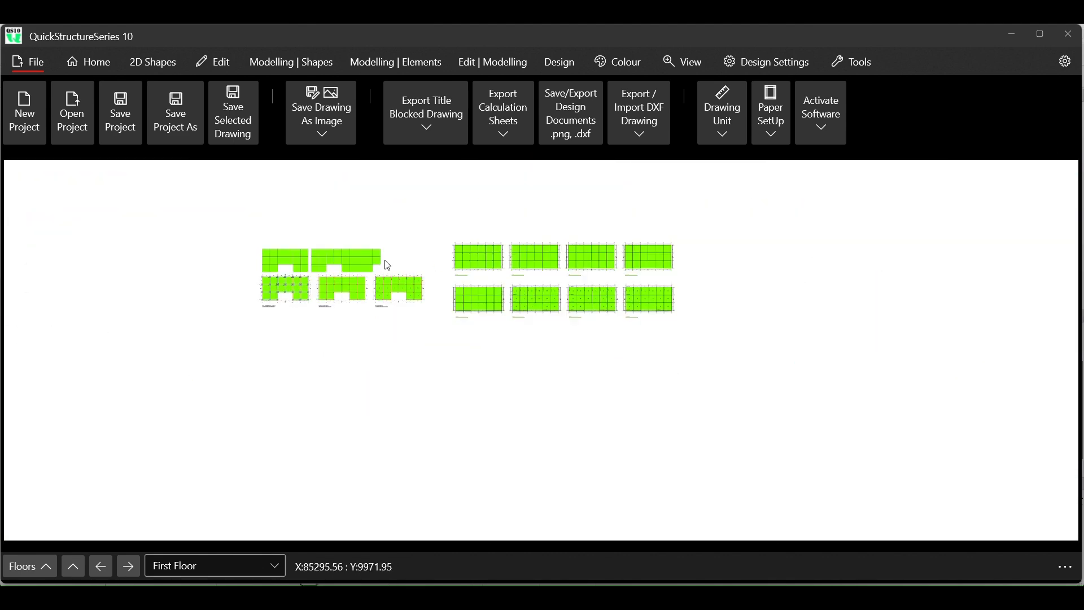
pyautogui.scroll(5, 398, 282)
pyautogui.scroll(1, 412, 275)
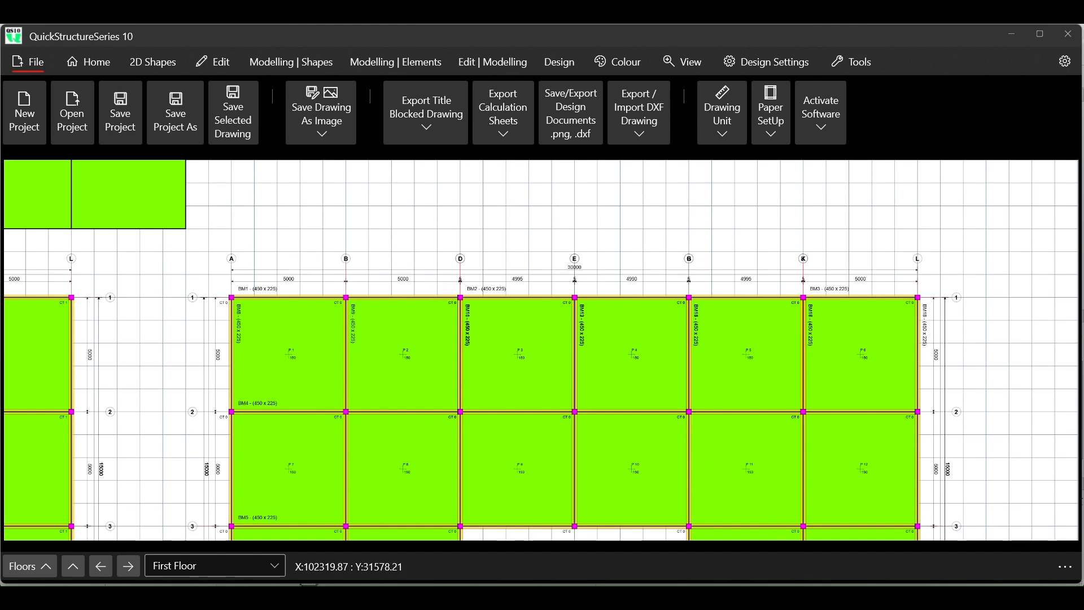
# - Return to the CAD+ drawing and compare its grid labels, 5000 bay dimensions and beam labels around panels P1 to P3
pyautogui.moveTo(694, 599)
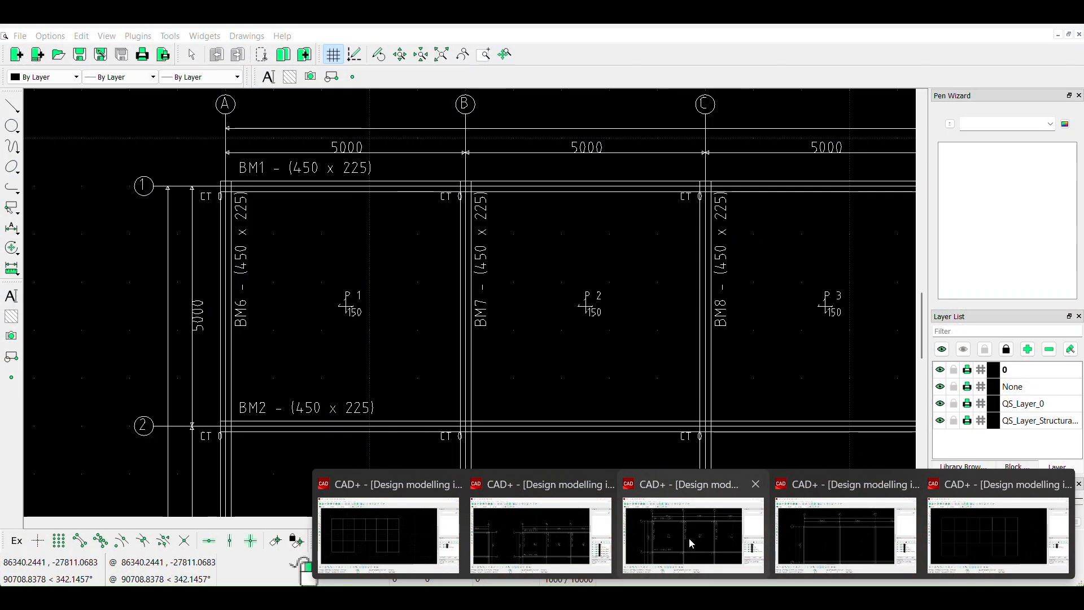
pyautogui.click(682, 541)
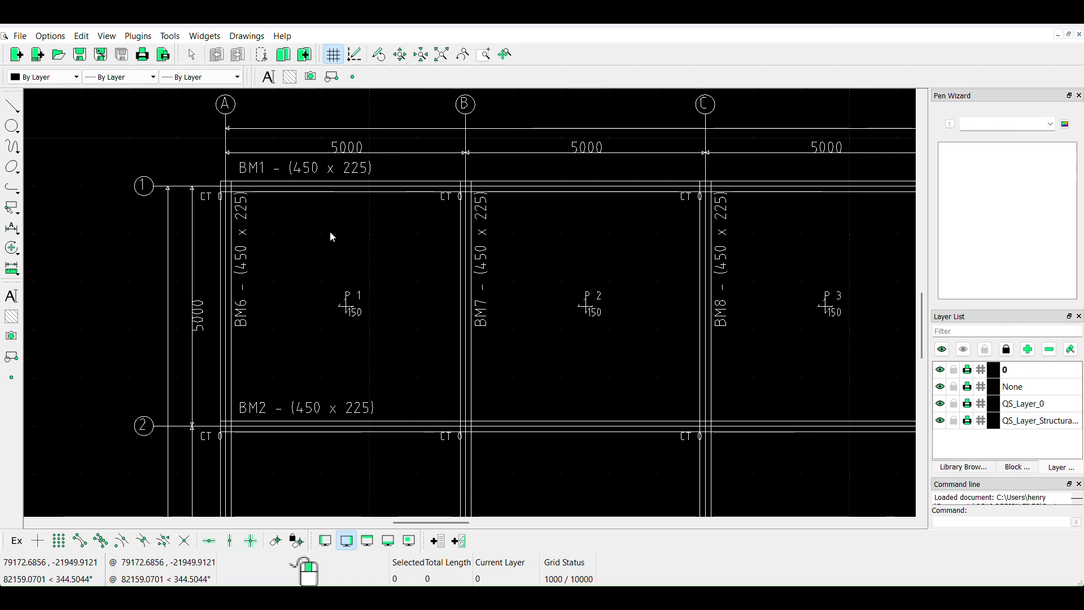
pyautogui.scroll(1, 349, 224)
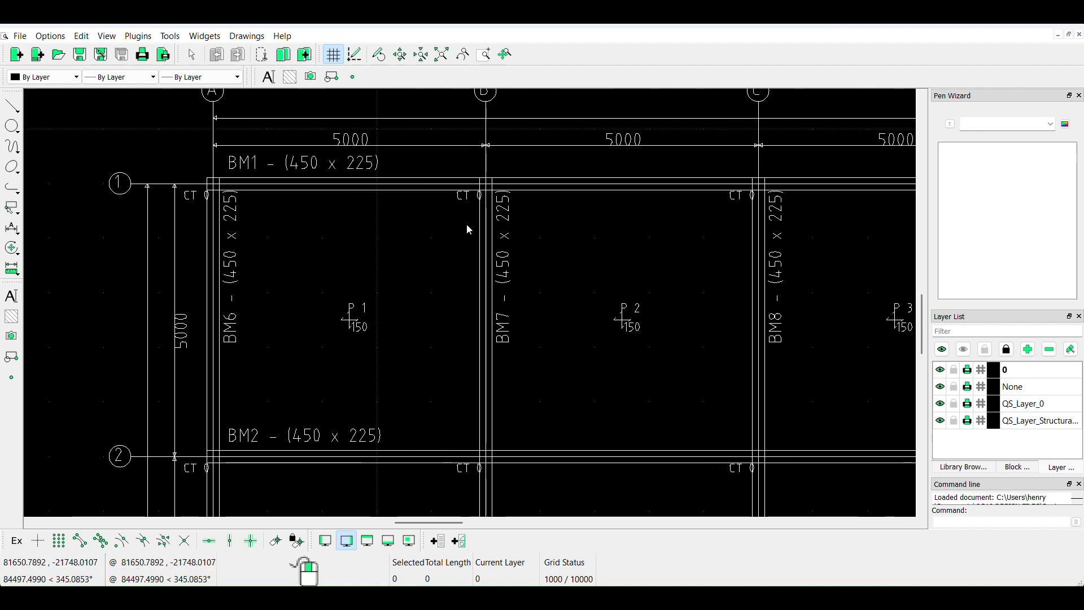
pyautogui.scroll(1, 467, 223)
pyautogui.scroll(-1, 466, 226)
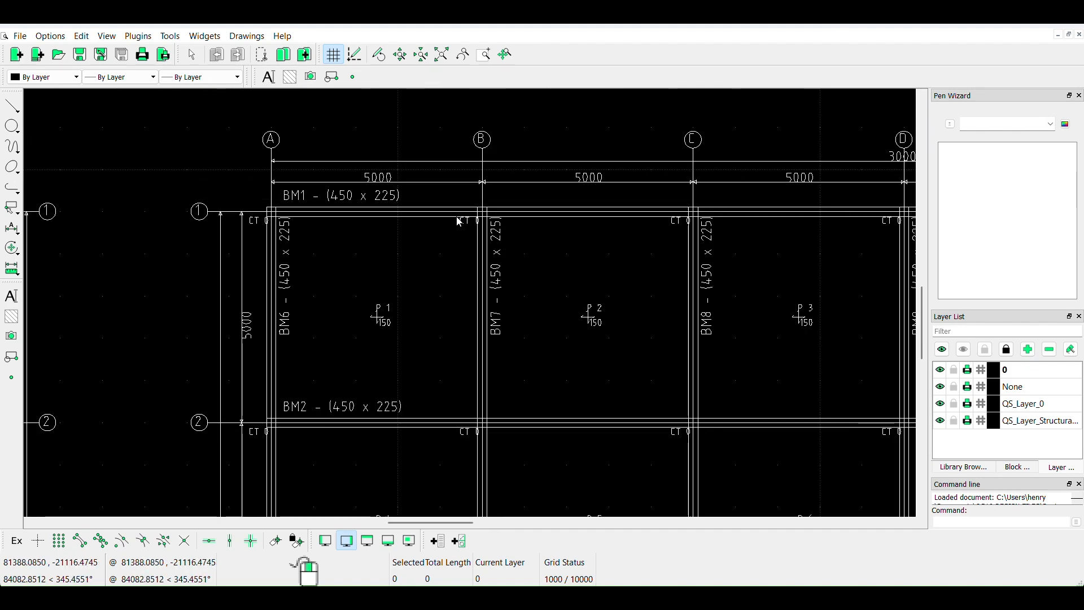
pyautogui.scroll(1, 462, 236)
pyautogui.scroll(-1, 429, 288)
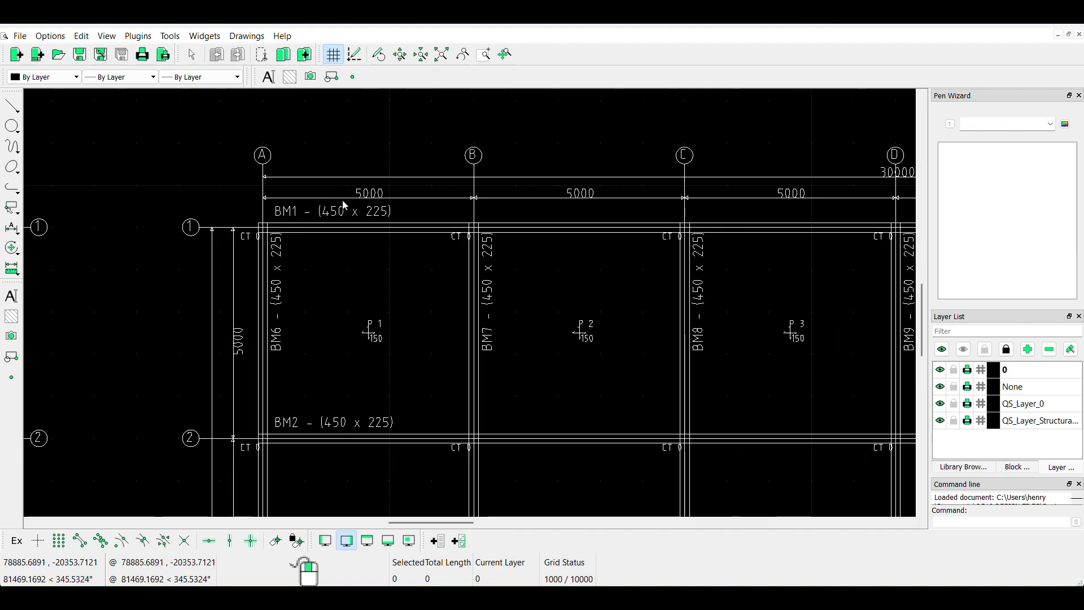
pyautogui.scroll(1, 394, 367)
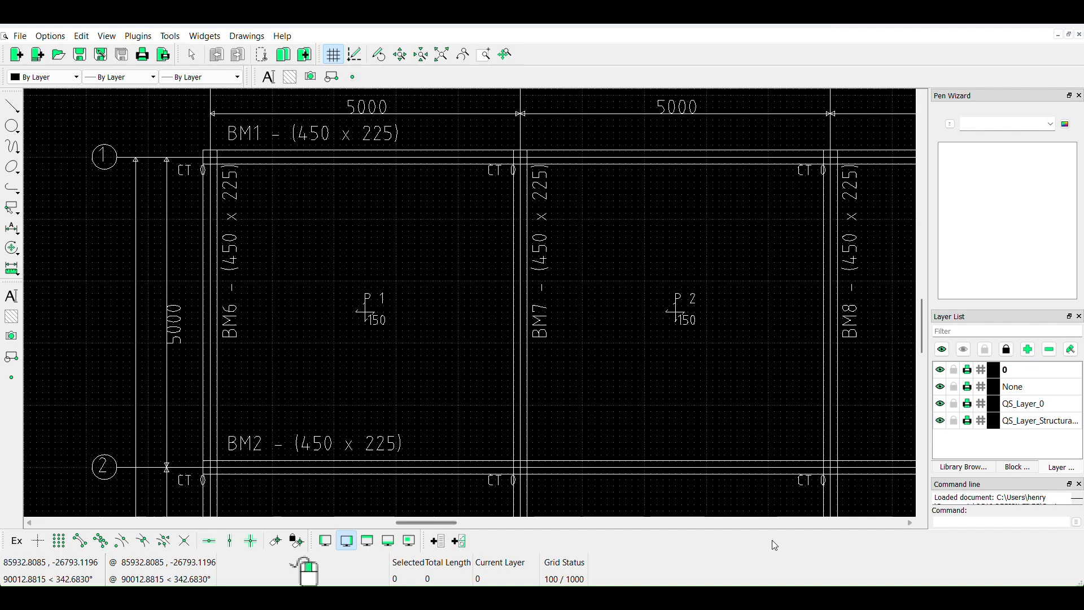
# - Switch to QuickStructureSeries 10 and examine the inserted First Floor plan's bay dimensions, beam labels and panel marks against the original layout
pyautogui.moveTo(785, 598)
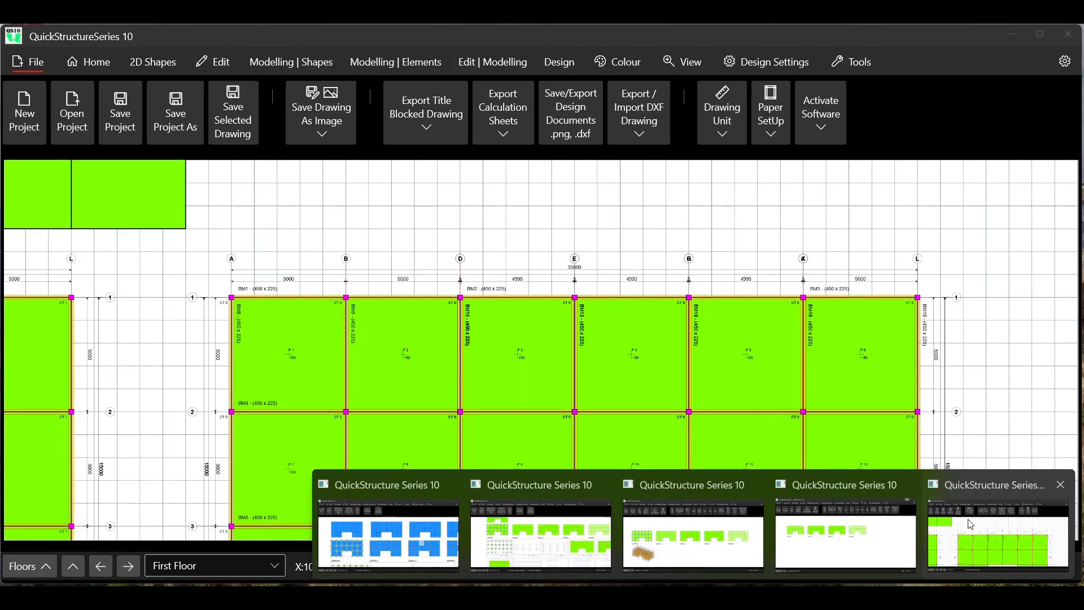
pyautogui.click(996, 528)
pyautogui.scroll(-5, 443, 257)
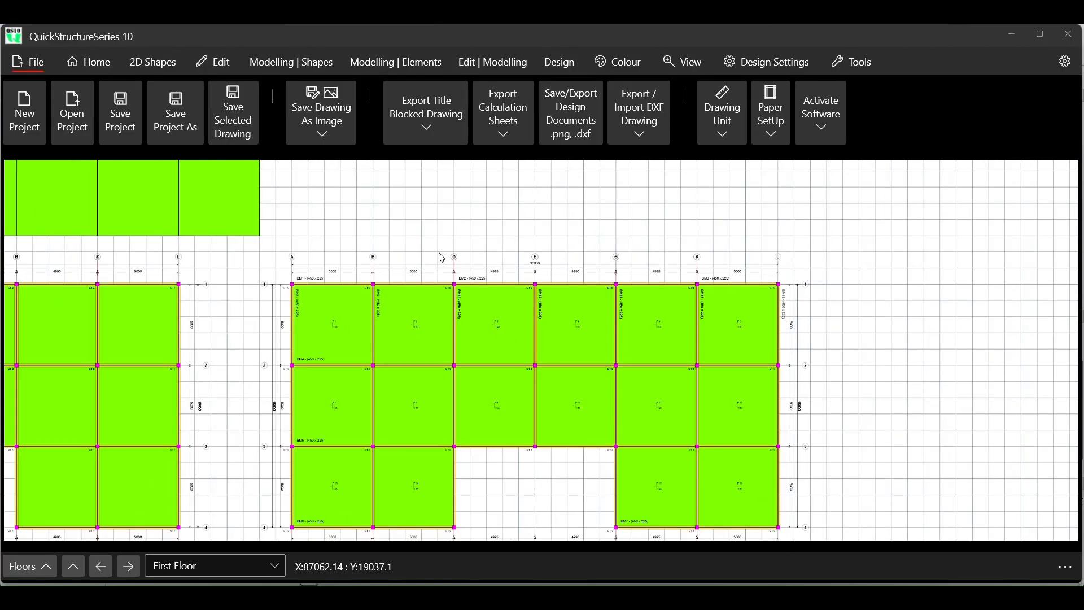
pyautogui.scroll(-2, 442, 257)
pyautogui.scroll(5, 429, 294)
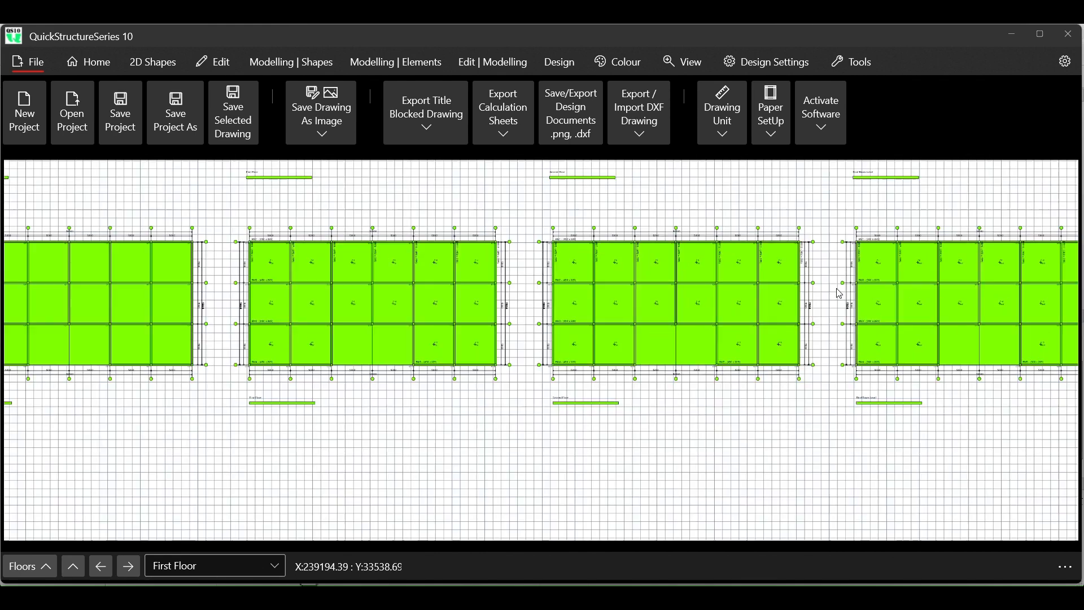
pyautogui.scroll(3, 424, 306)
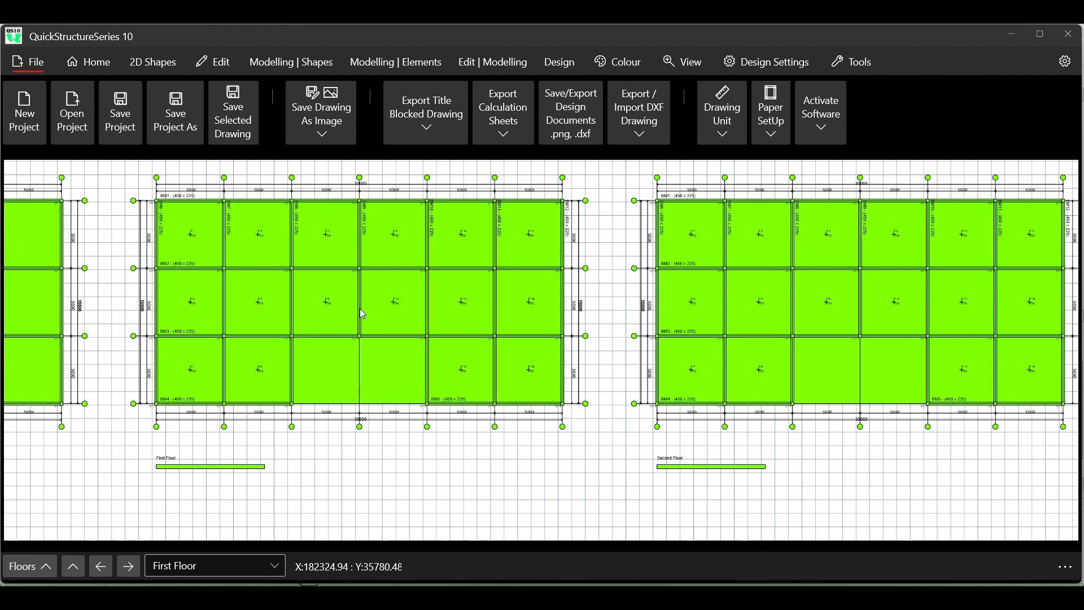
pyautogui.scroll(1, 294, 273)
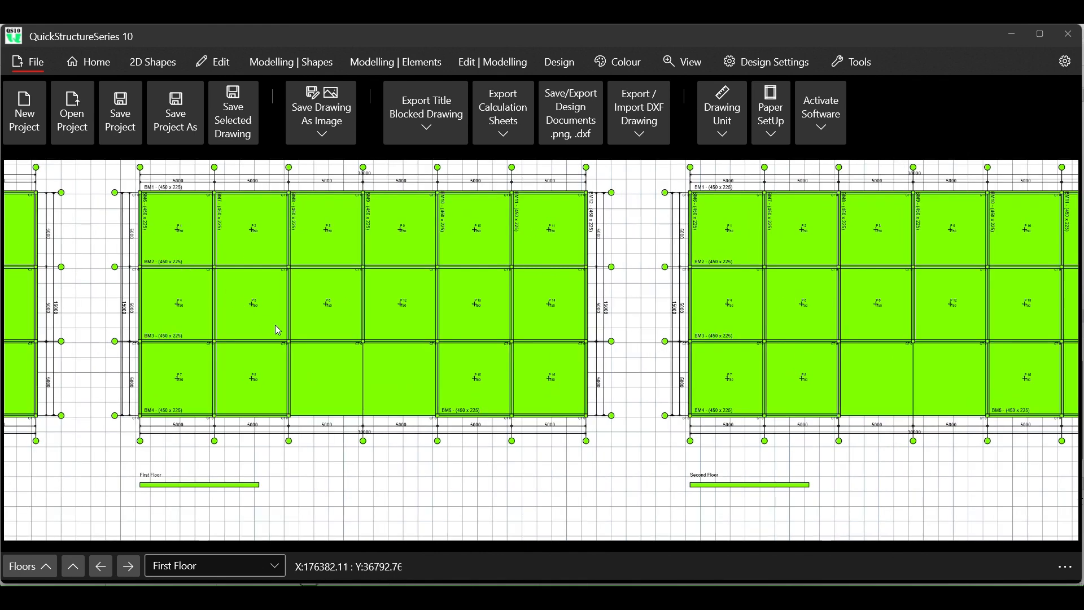
pyautogui.scroll(4, 131, 194)
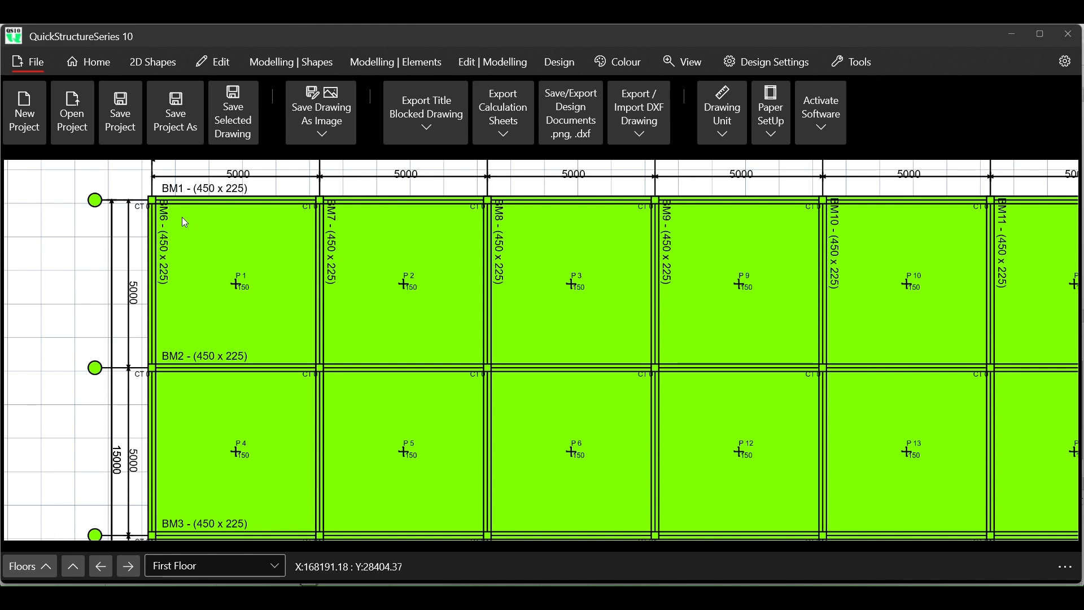
pyautogui.scroll(-4, 232, 258)
pyautogui.scroll(-2, 234, 261)
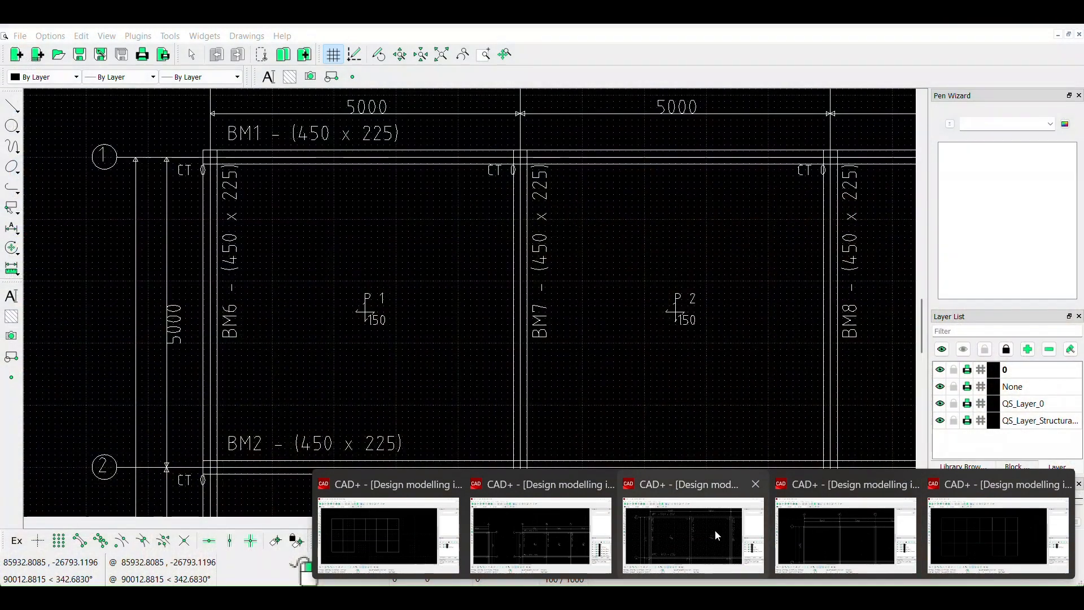
# - Switch to CAD+ to review the beam labels around panels P1 and P2, and view the drawing containing only the panel outlines
pyautogui.click(699, 531)
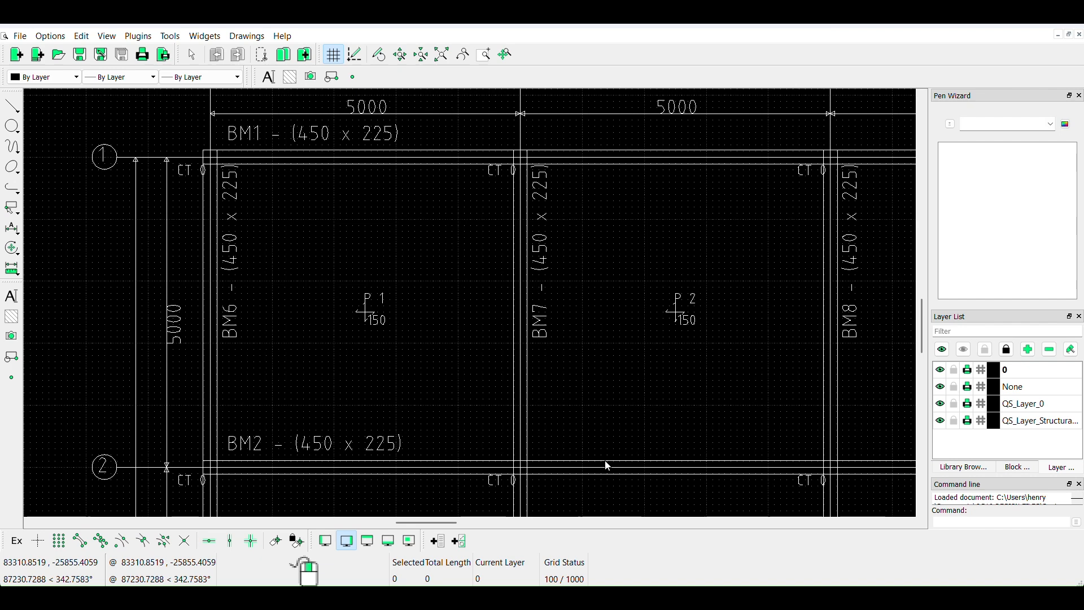
pyautogui.moveTo(694, 598)
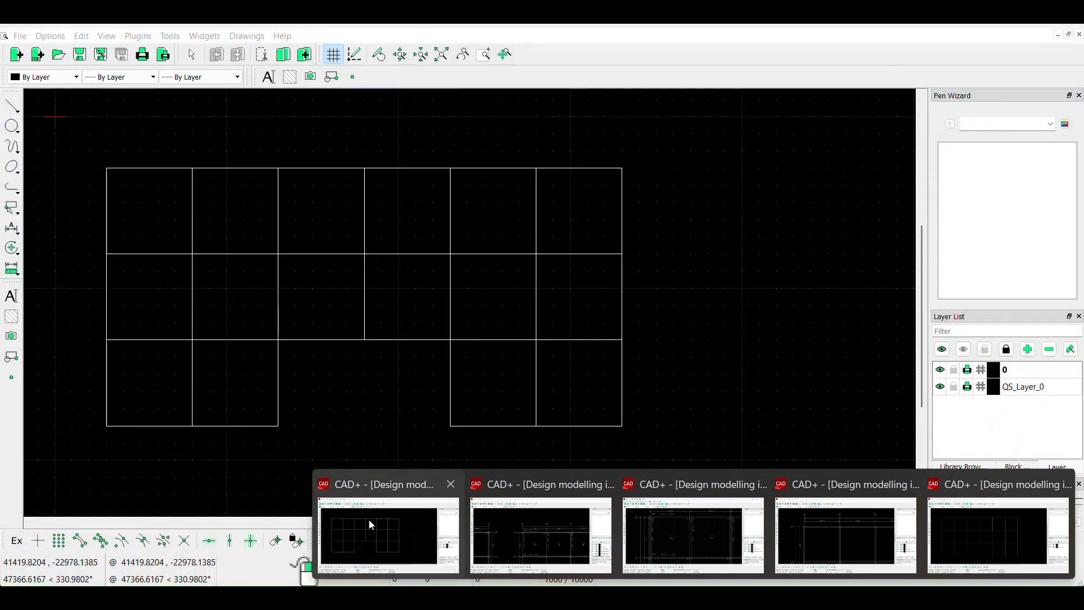
pyautogui.click(369, 529)
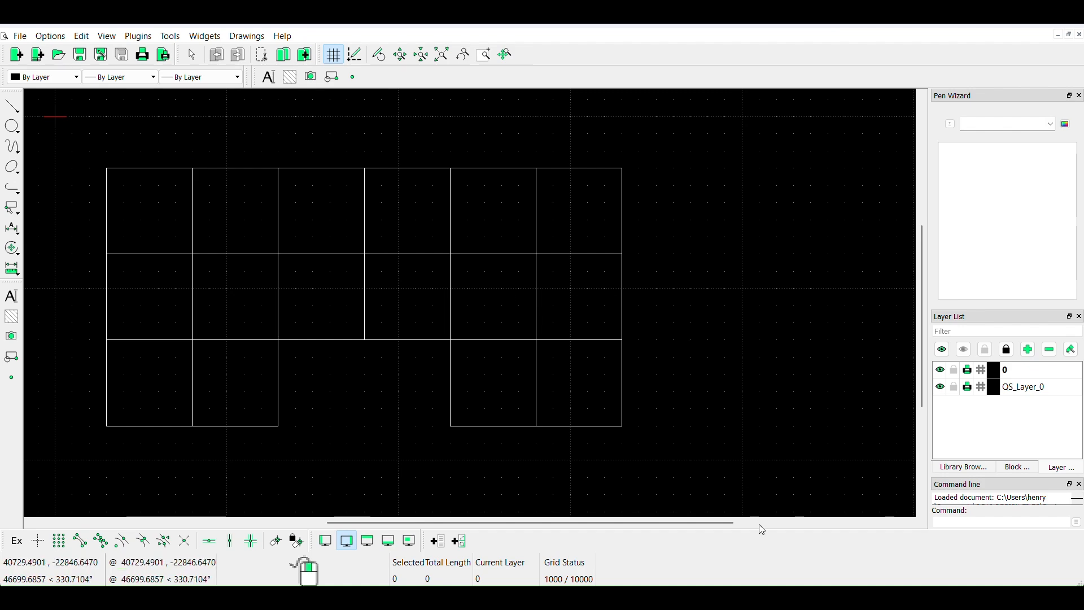
# - Return to QuickStructureSeries 10 and inspect the inserted First Floor plan around panel P1 and beams BM1, BM2 and BM6
pyautogui.moveTo(305, 571)
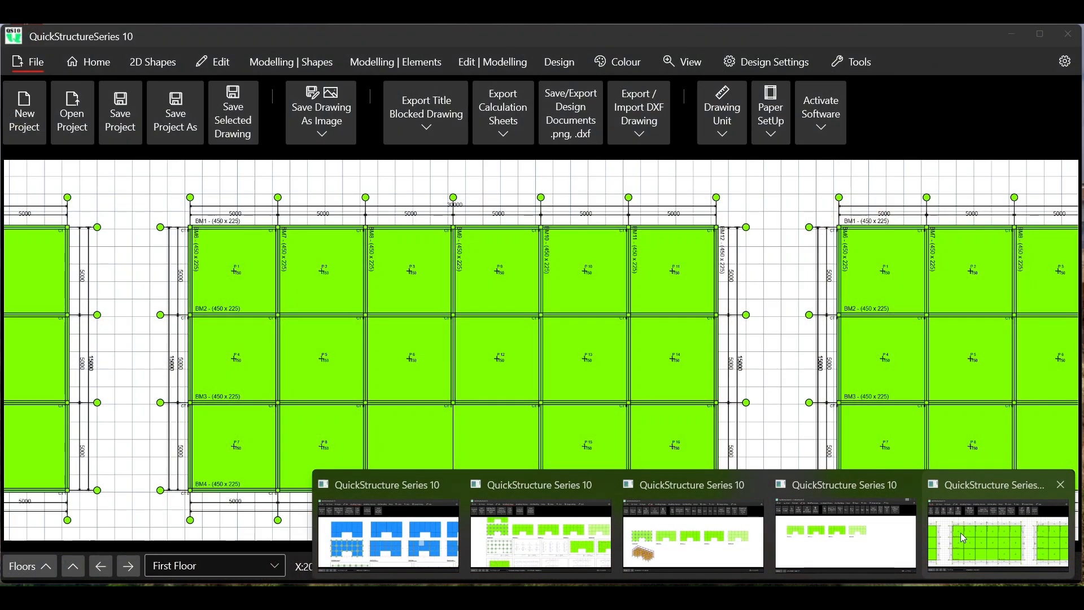
pyautogui.click(960, 533)
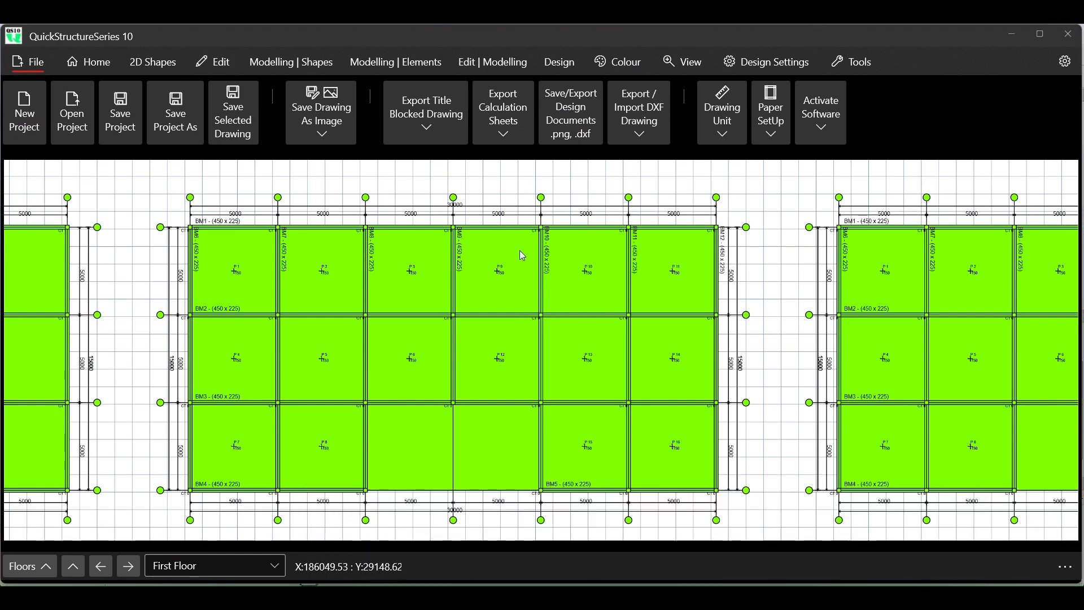
pyautogui.scroll(-3, 520, 252)
pyautogui.scroll(-2, 520, 257)
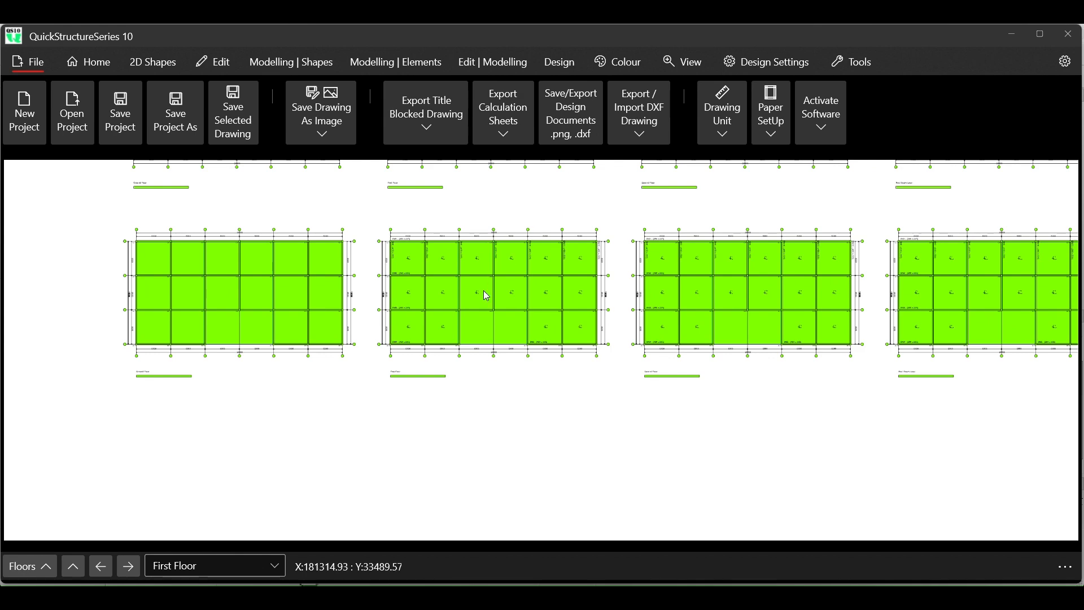
pyautogui.scroll(3, 440, 380)
pyautogui.scroll(3, 378, 317)
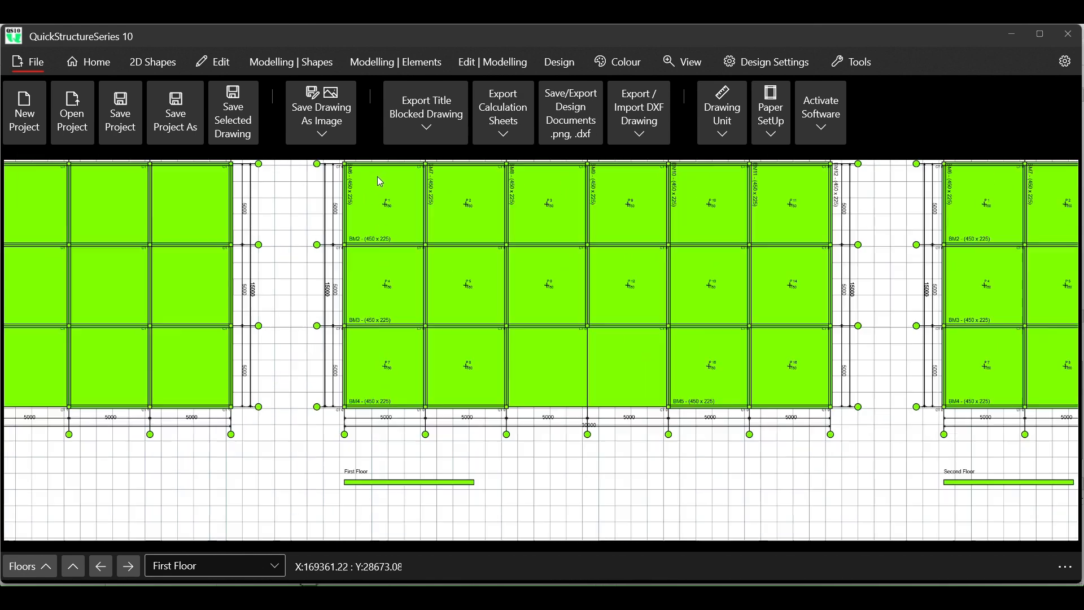
pyautogui.scroll(3, 375, 305)
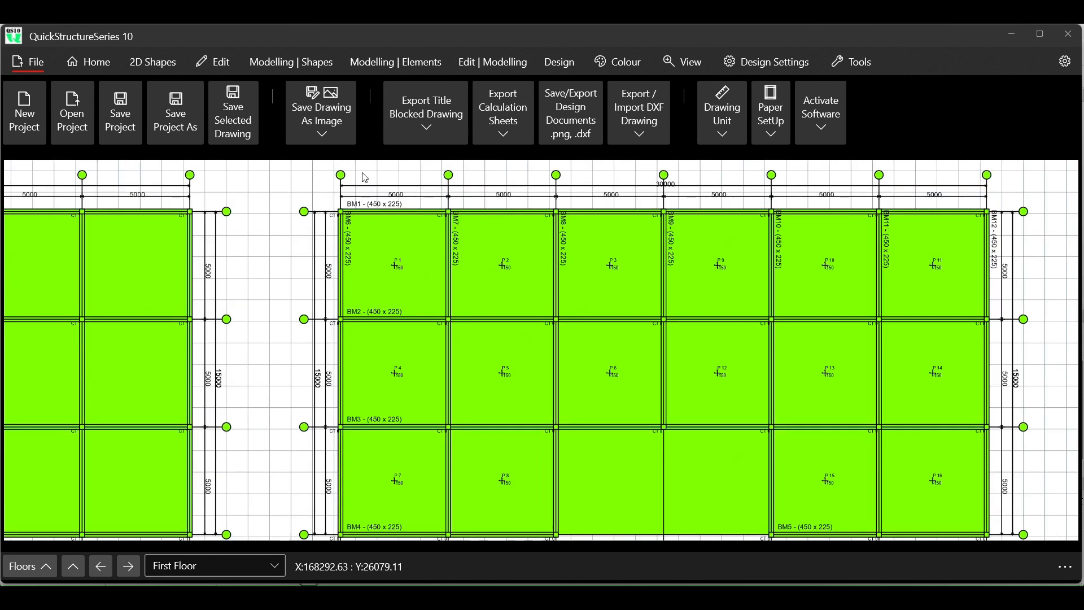
pyautogui.scroll(1, 392, 235)
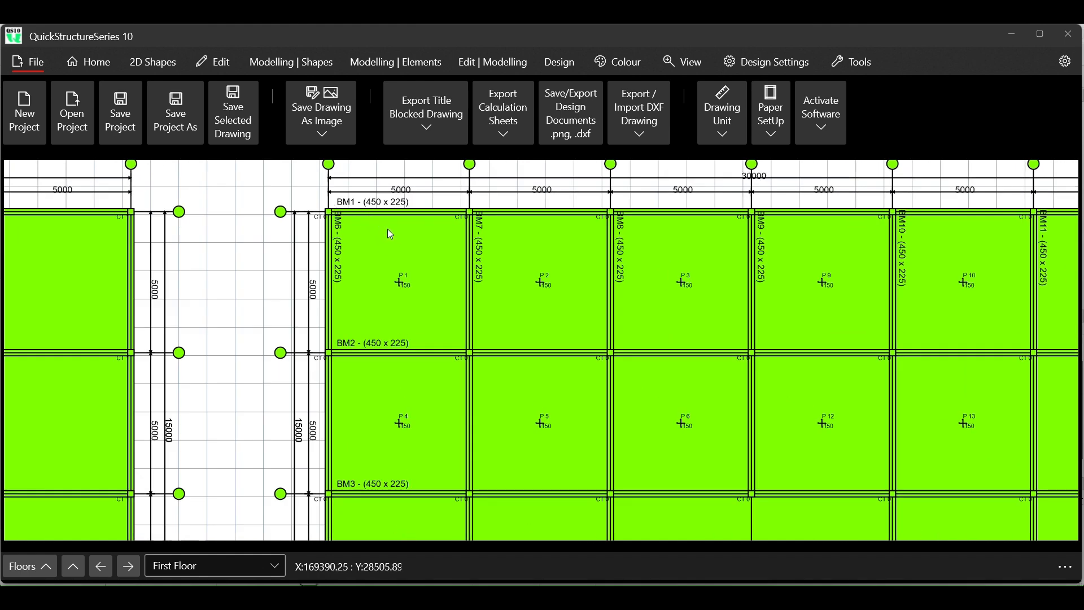
pyautogui.scroll(3, 341, 220)
pyautogui.scroll(-2, 333, 234)
# - Set the fill colour for new shapes to magenta
pyautogui.click(164, 60)
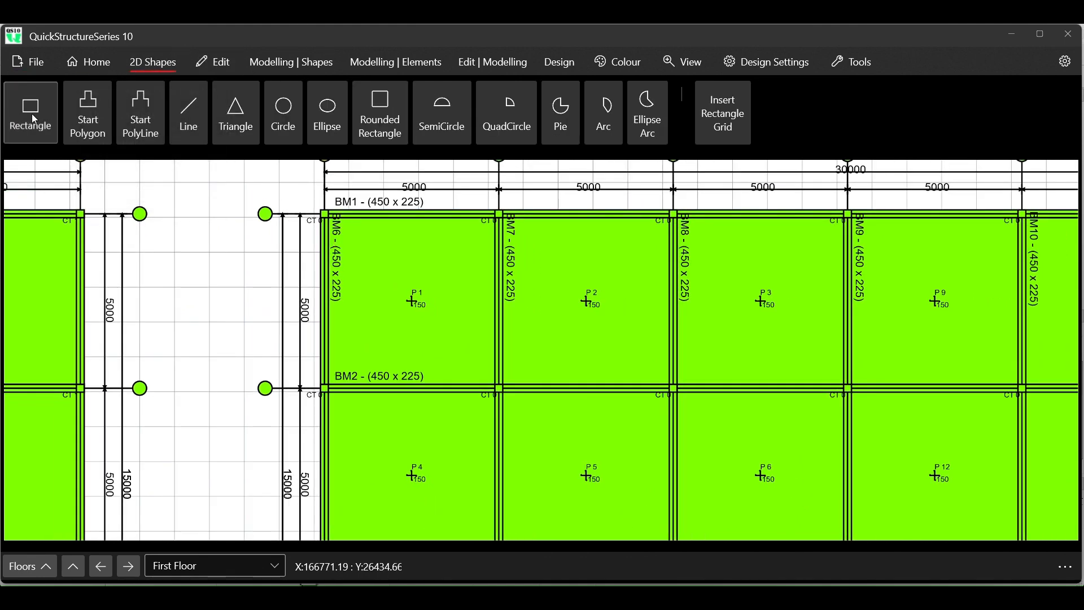
pyautogui.click(606, 69)
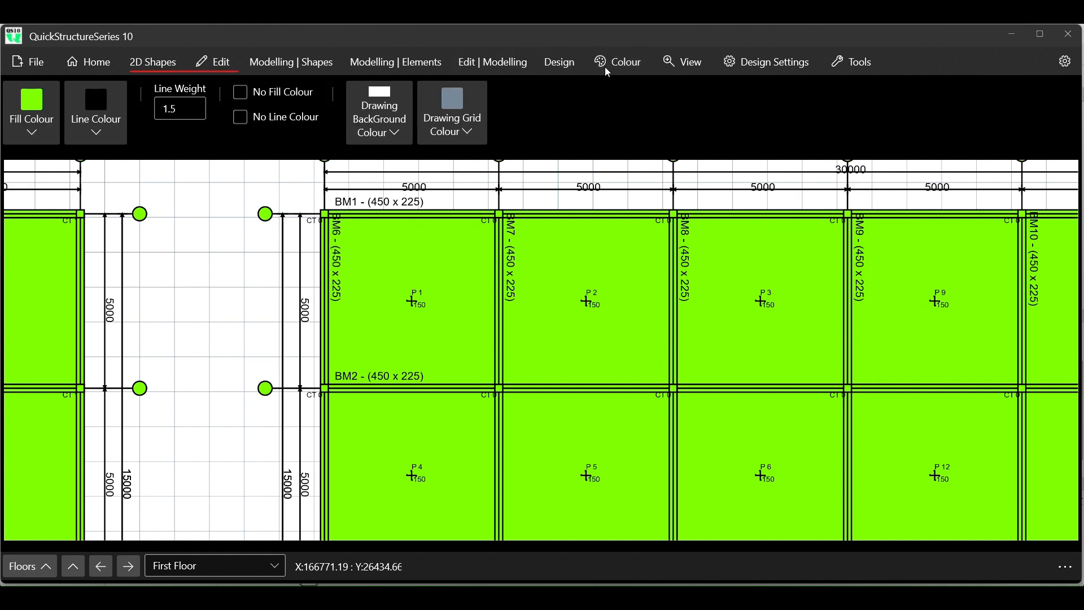
pyautogui.click(32, 123)
pyautogui.click(188, 128)
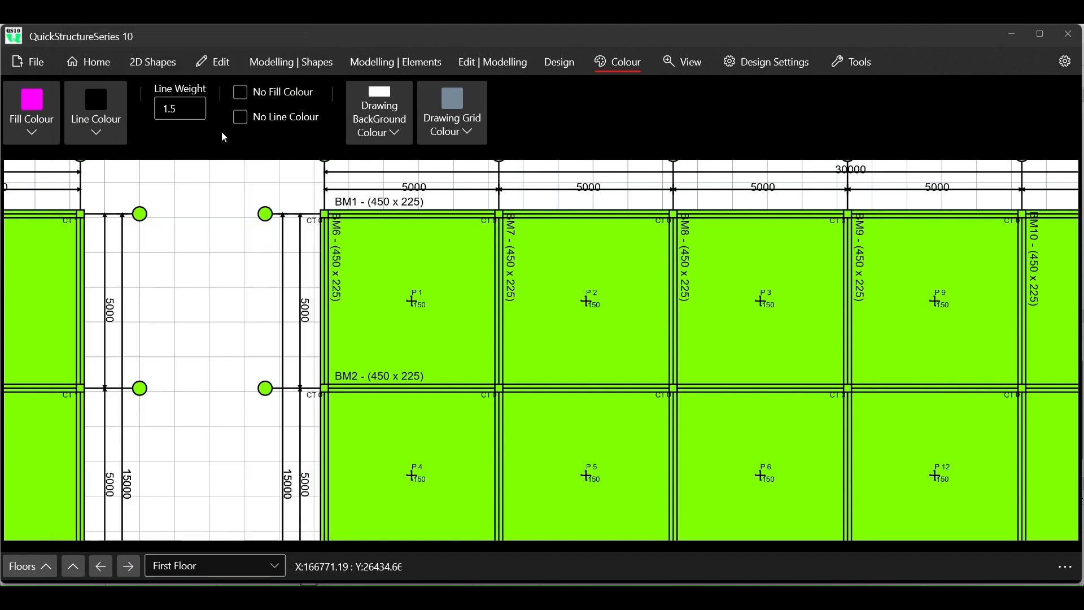
# - Start a rectangle at the column corner where beams BM1 and BM6 meet on the inserted First Floor plan
pyautogui.click(152, 62)
pyautogui.click(39, 118)
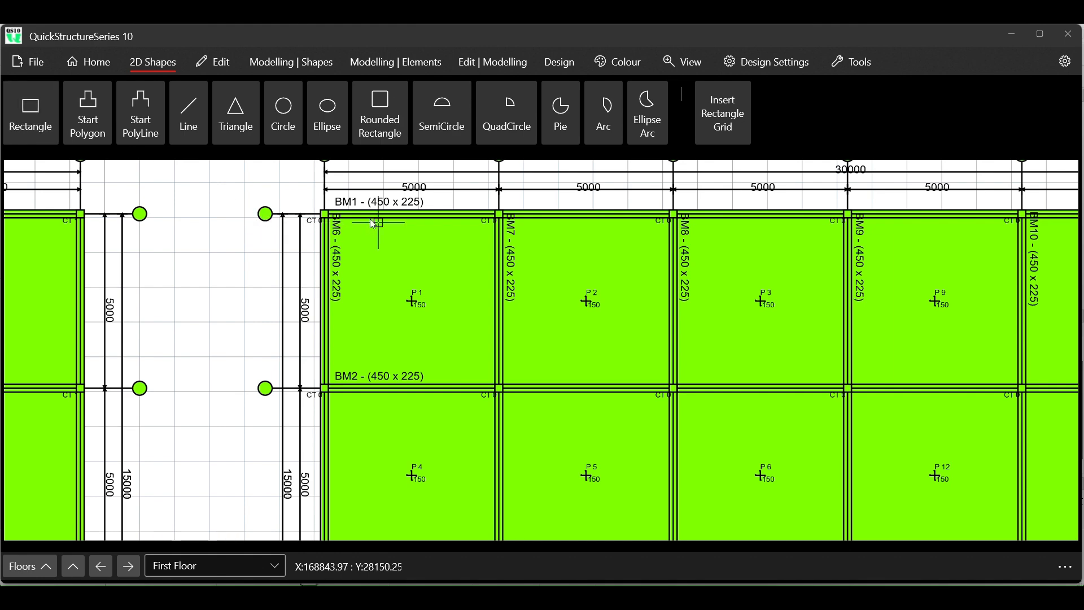
pyautogui.scroll(1, 350, 233)
pyautogui.scroll(1, 349, 232)
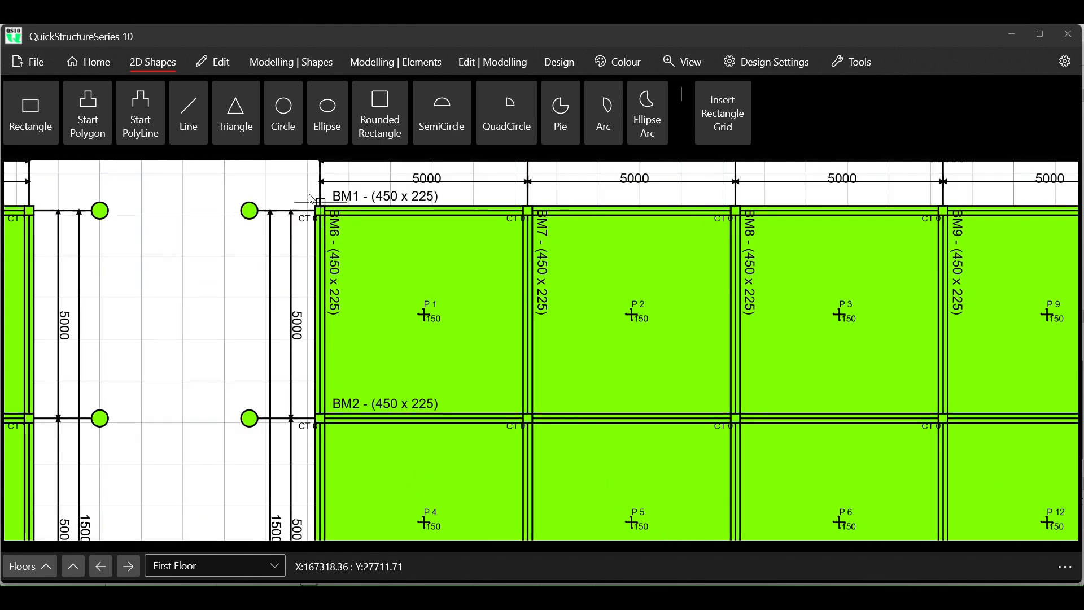
pyautogui.scroll(2, 324, 216)
pyautogui.scroll(1, 325, 218)
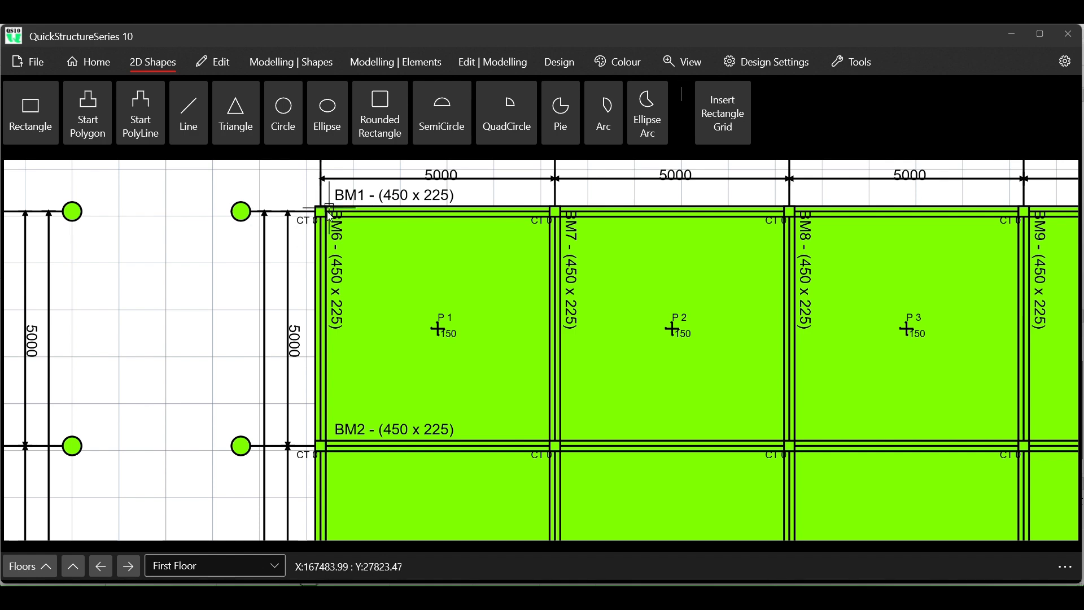
# - Draw a 5000 by 5000 rectangle over panel P1, from the BM1–BM6 column centre to the diagonally opposite column centre
pyautogui.scroll(3, 325, 212)
pyautogui.scroll(1, 326, 213)
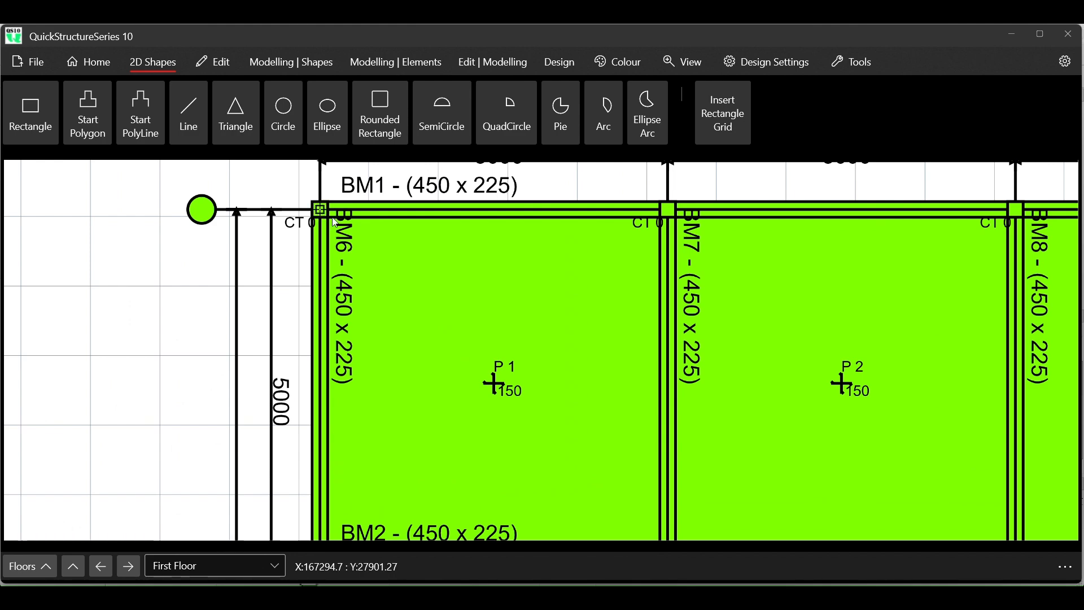
pyautogui.click(335, 222)
pyautogui.scroll(-1, 464, 310)
pyautogui.scroll(-2, 466, 317)
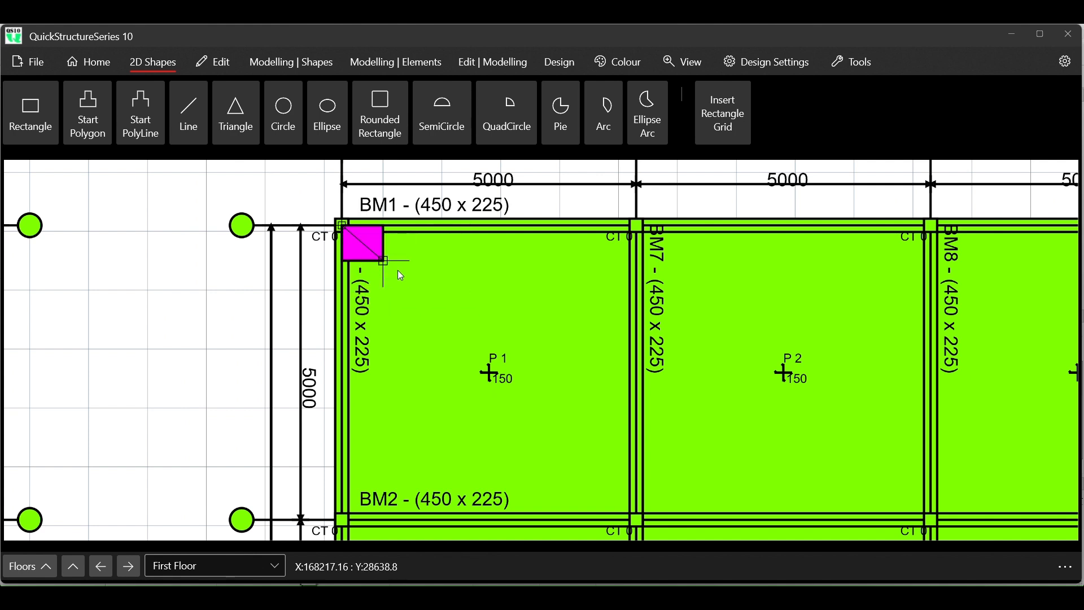
pyautogui.scroll(-2, 389, 237)
pyautogui.scroll(-2, 393, 244)
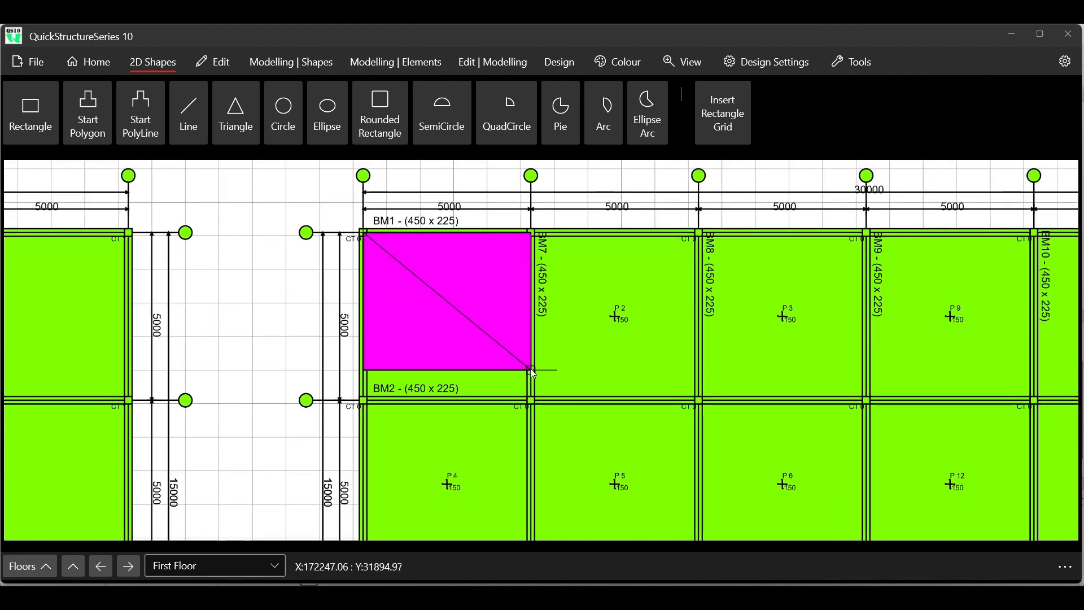
pyautogui.scroll(3, 533, 372)
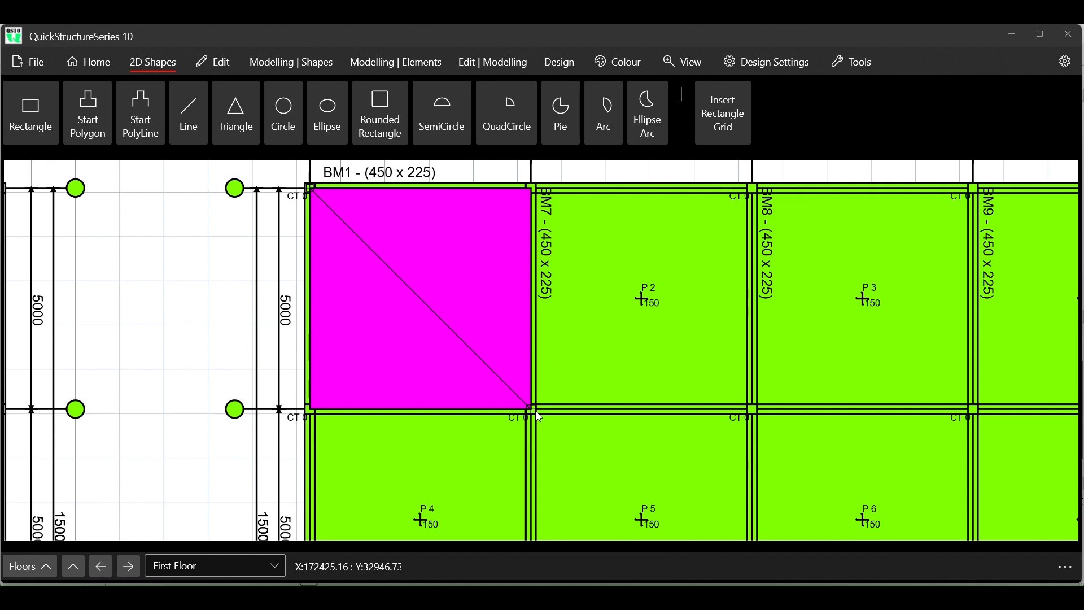
pyautogui.click(512, 407)
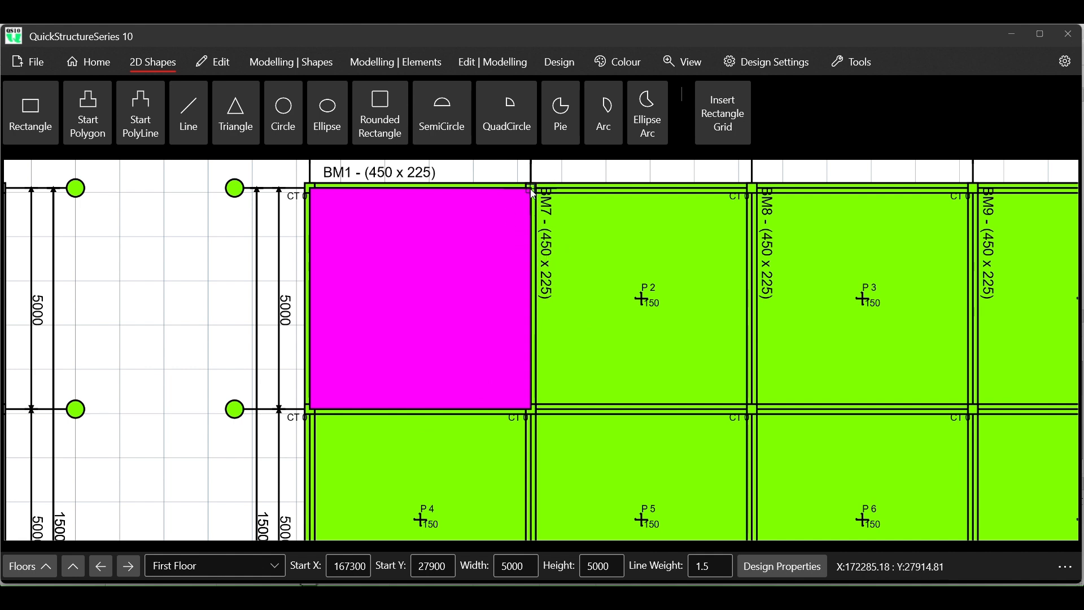
# - Draw three adjoining 5000 by 5000 rectangles over panels P2, P3 and P9, snapping to the column centres
pyautogui.moveTo(549, 200); pyautogui.dragTo(752, 414)
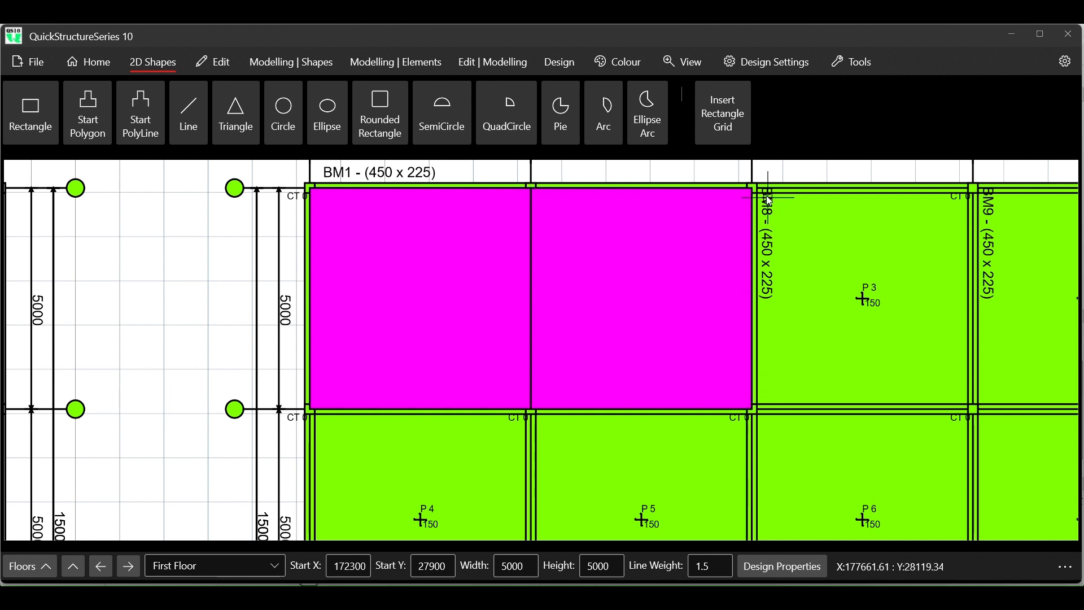
pyautogui.moveTo(755, 193); pyautogui.dragTo(955, 398)
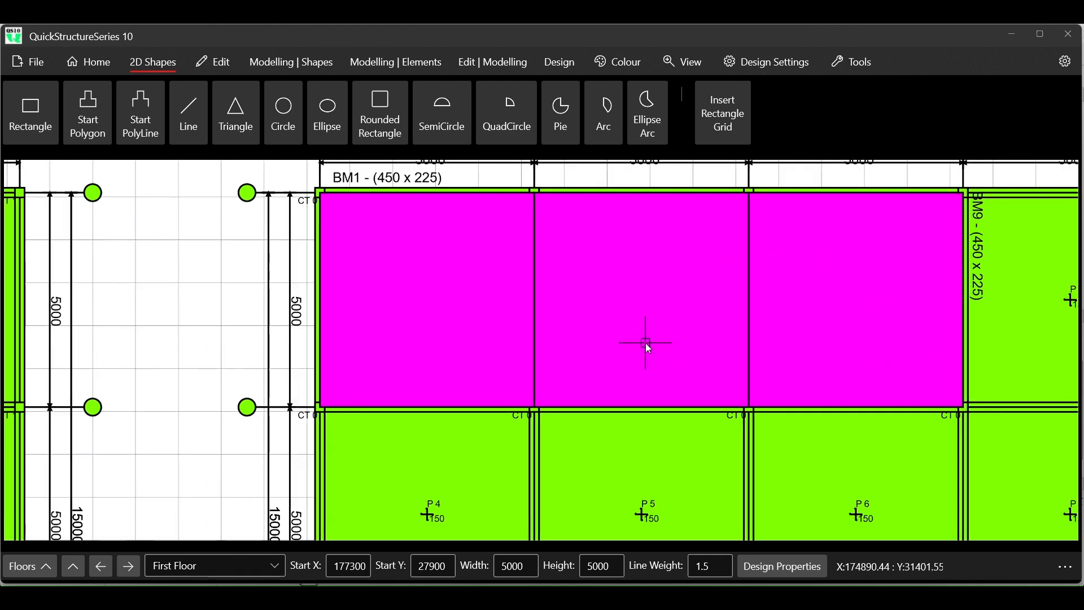
pyautogui.scroll(-3, 642, 342)
pyautogui.scroll(1, 1007, 327)
pyautogui.scroll(2, 1008, 327)
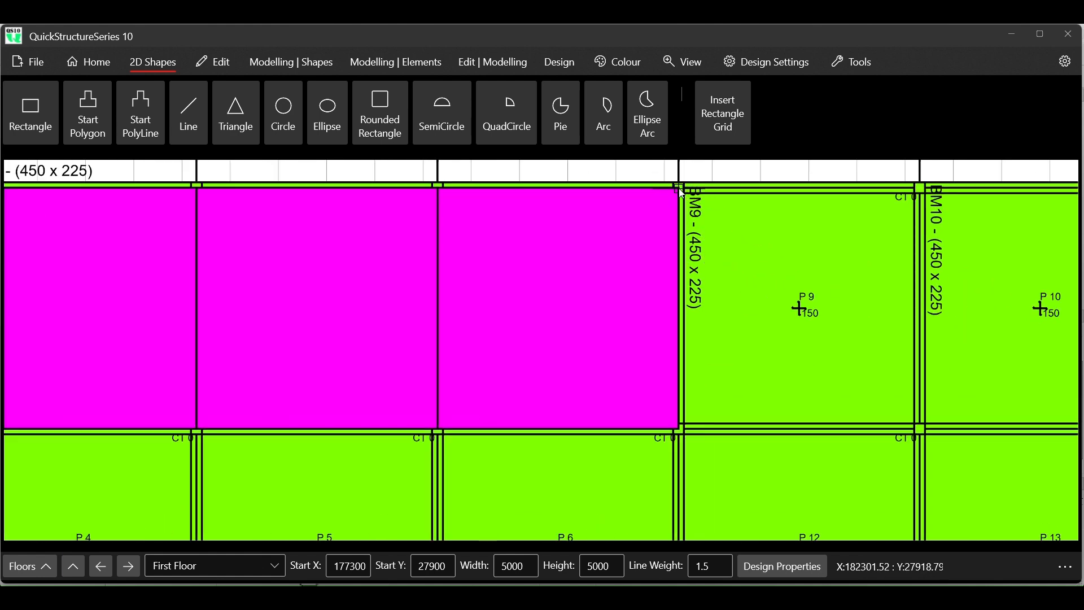
pyautogui.moveTo(690, 200); pyautogui.dragTo(921, 433)
pyautogui.scroll(-3, 487, 300)
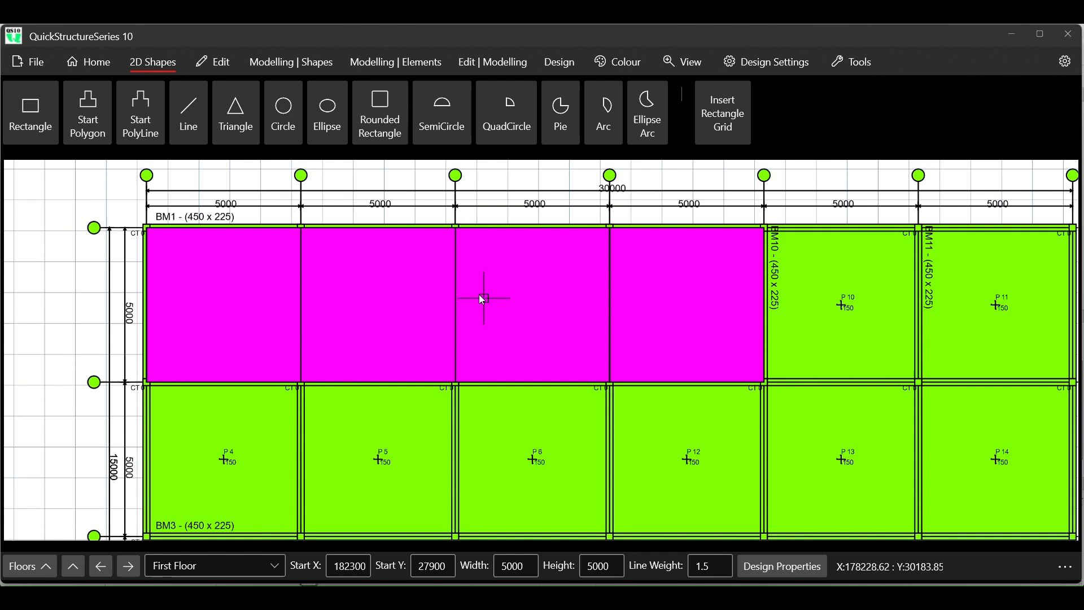
# - Quick-copy the rectangle over panel P9 to its Right side so that it covers panel P10
pyautogui.click(218, 63)
pyautogui.click(243, 111)
pyautogui.click(128, 105)
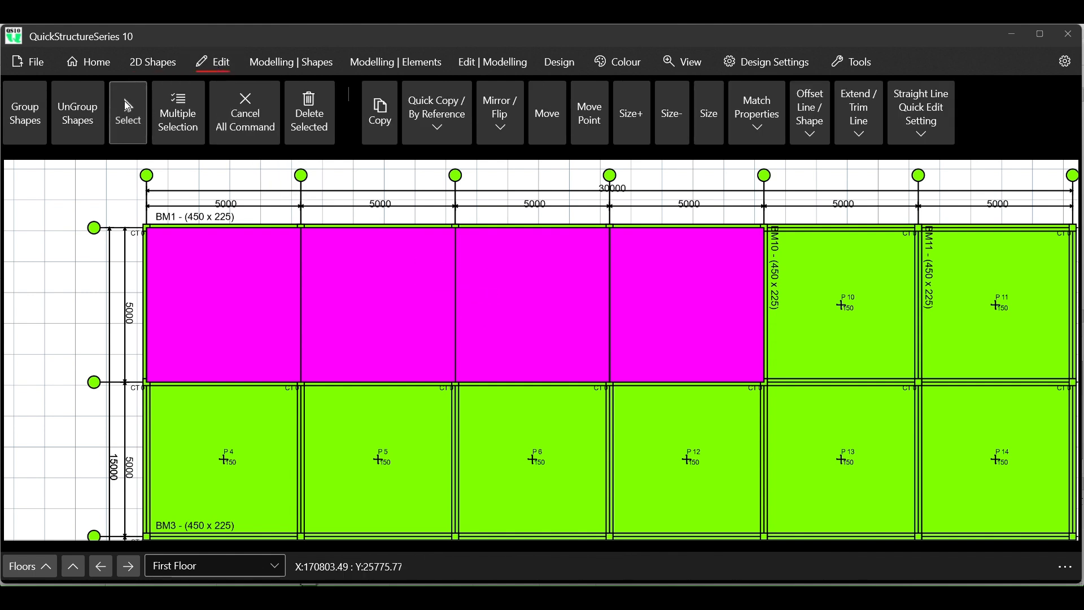
pyautogui.click(231, 307)
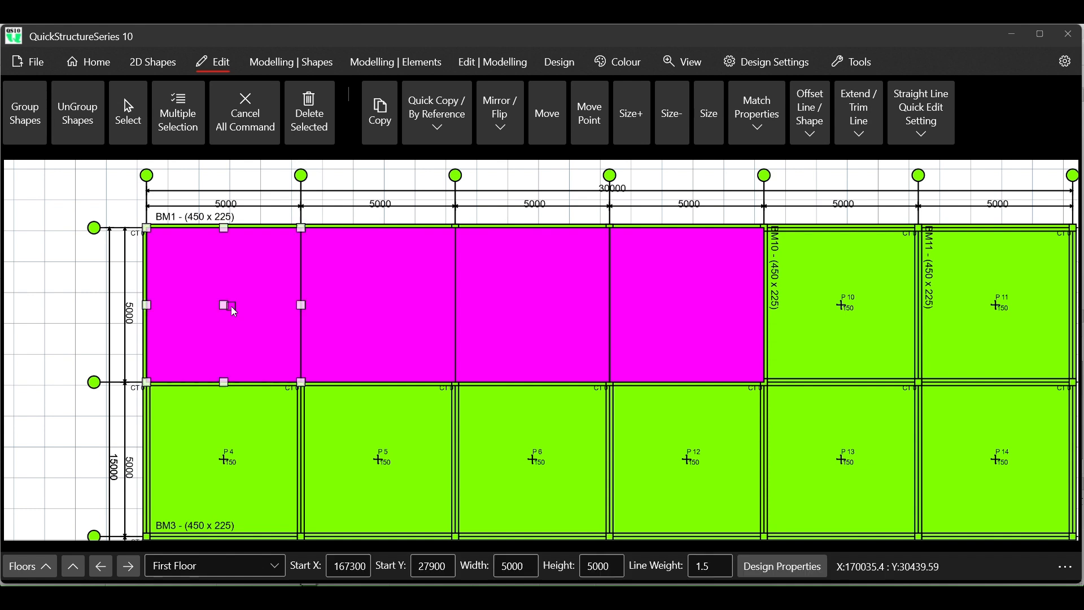
pyautogui.click(717, 298)
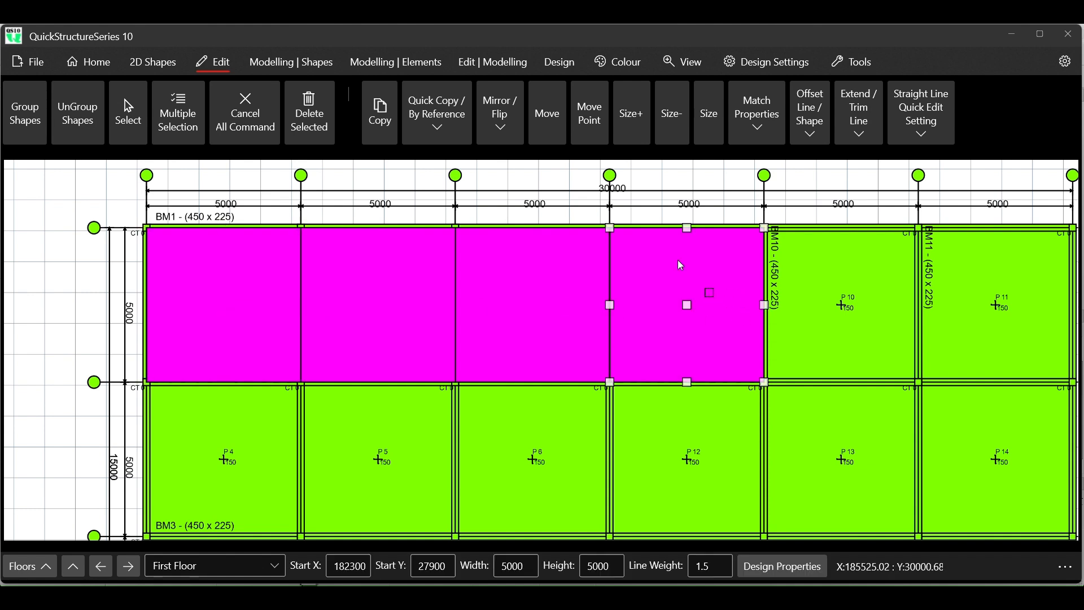
pyautogui.click(444, 119)
pyautogui.moveTo(516, 161)
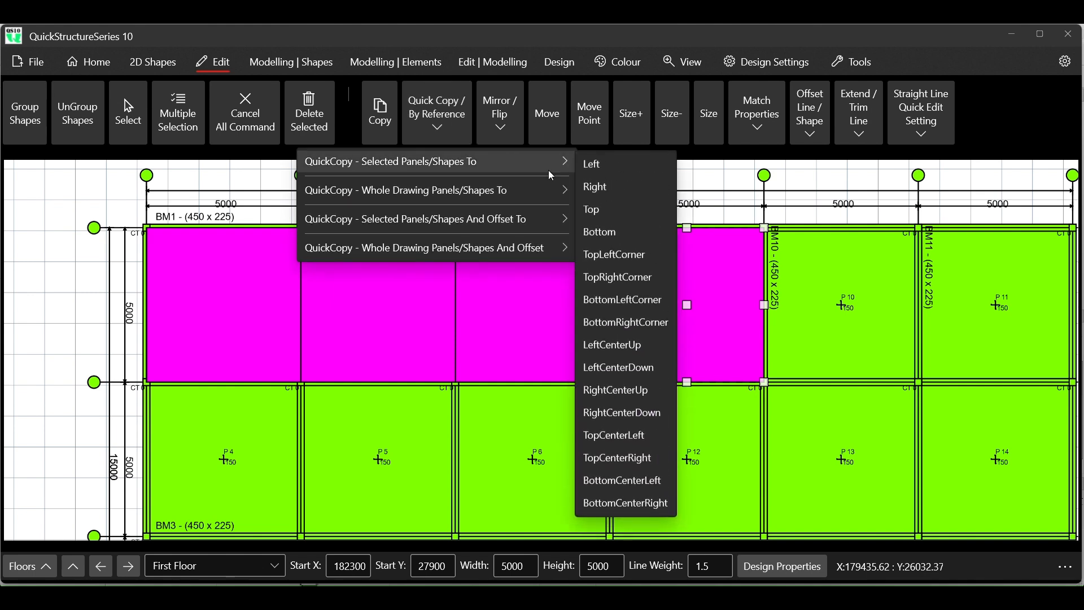
pyautogui.click(634, 188)
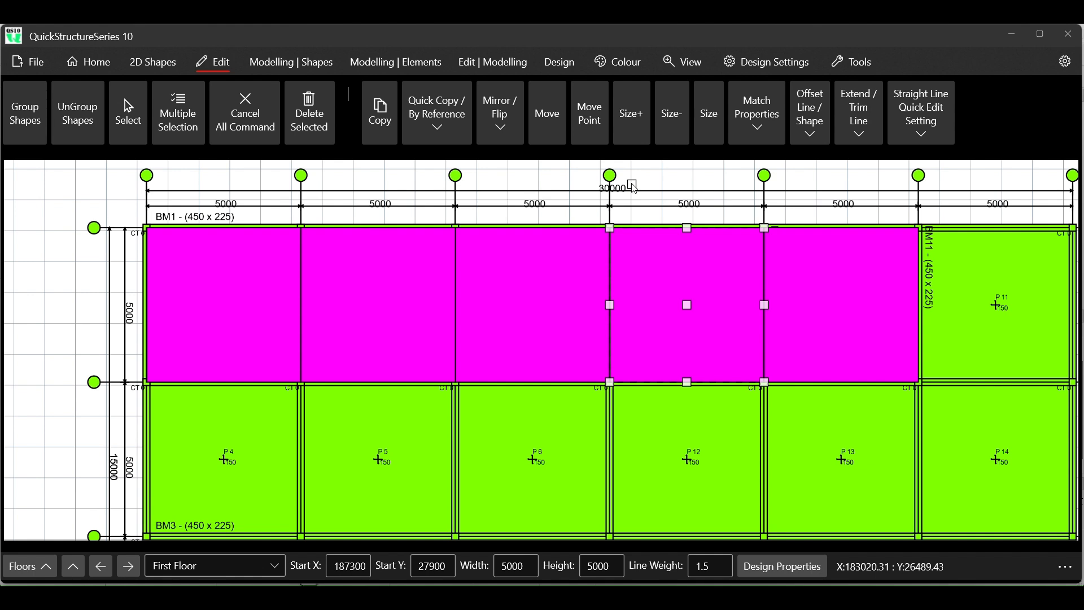
# - Quick-copy the rectangle over panel P10 to the Right to cover panel P11, and clear the selection
pyautogui.click(820, 295)
pyautogui.click(437, 112)
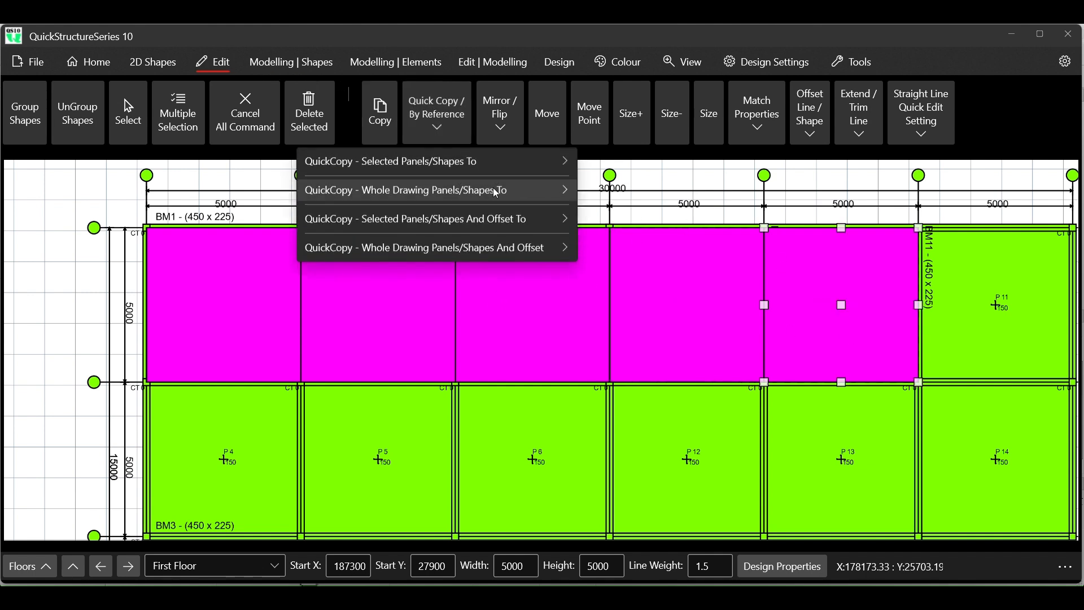
pyautogui.moveTo(508, 158)
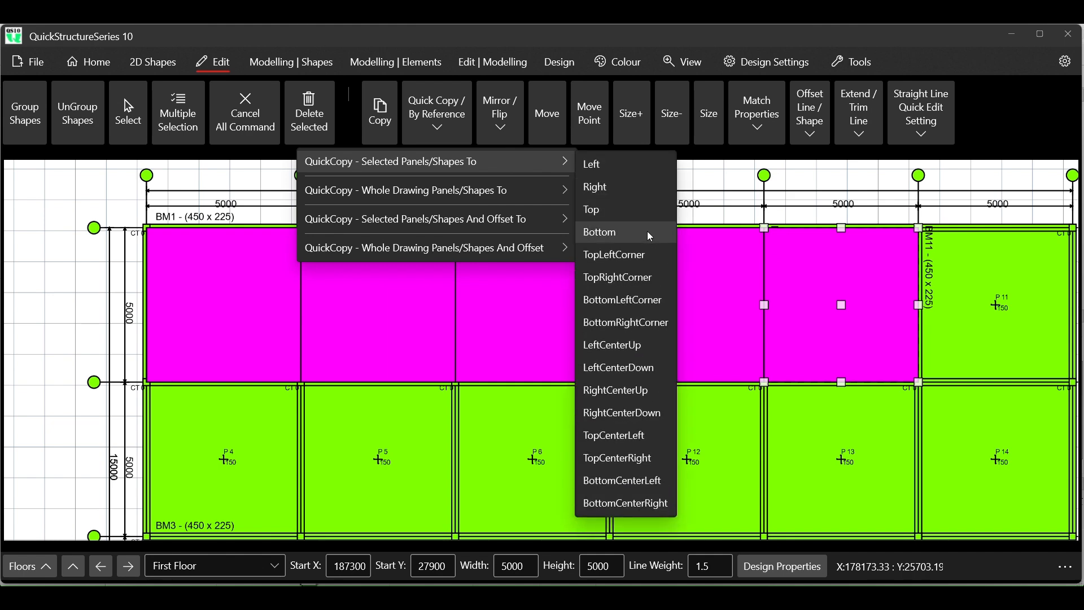
pyautogui.click(622, 188)
pyautogui.scroll(-5, 343, 234)
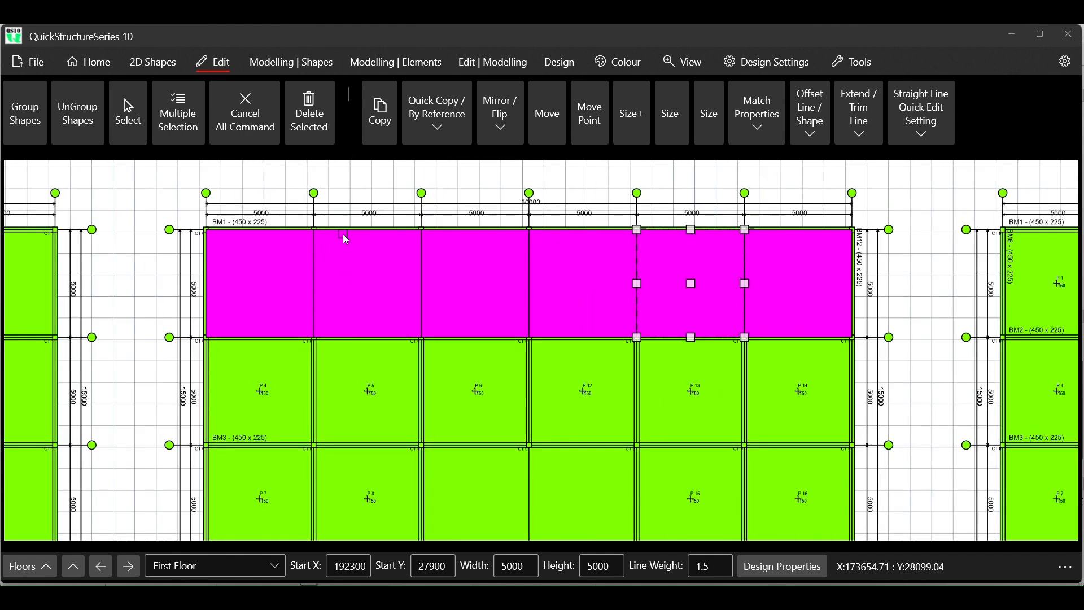
pyautogui.click(245, 112)
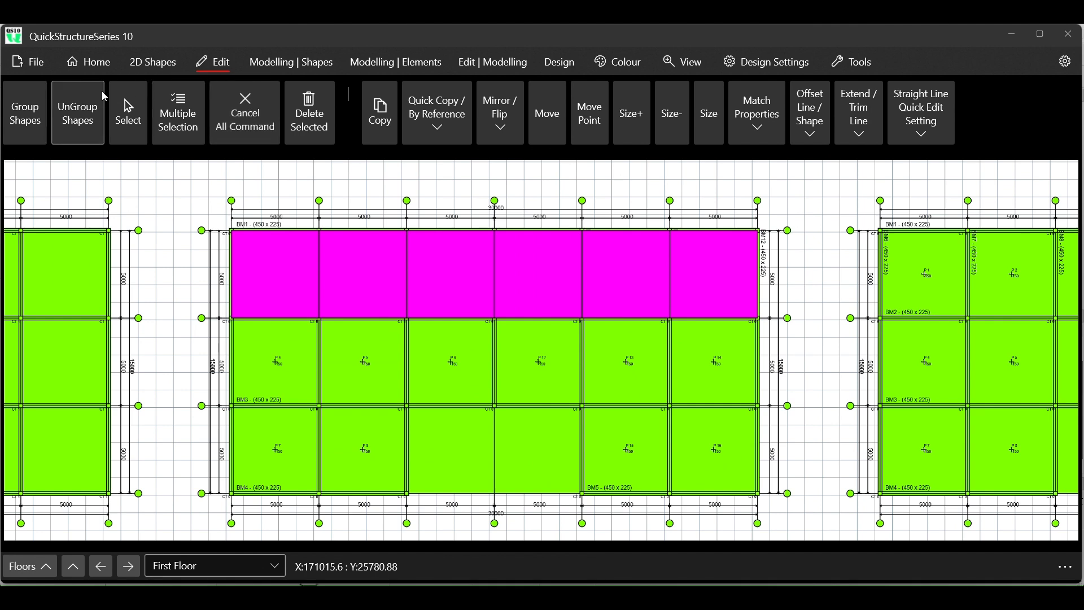
# - Select all six magenta rectangles with Continuous Selection and quick-copy them to the Bottom to form a second row
pyautogui.click(126, 107)
pyautogui.click(277, 265)
pyautogui.click(358, 265)
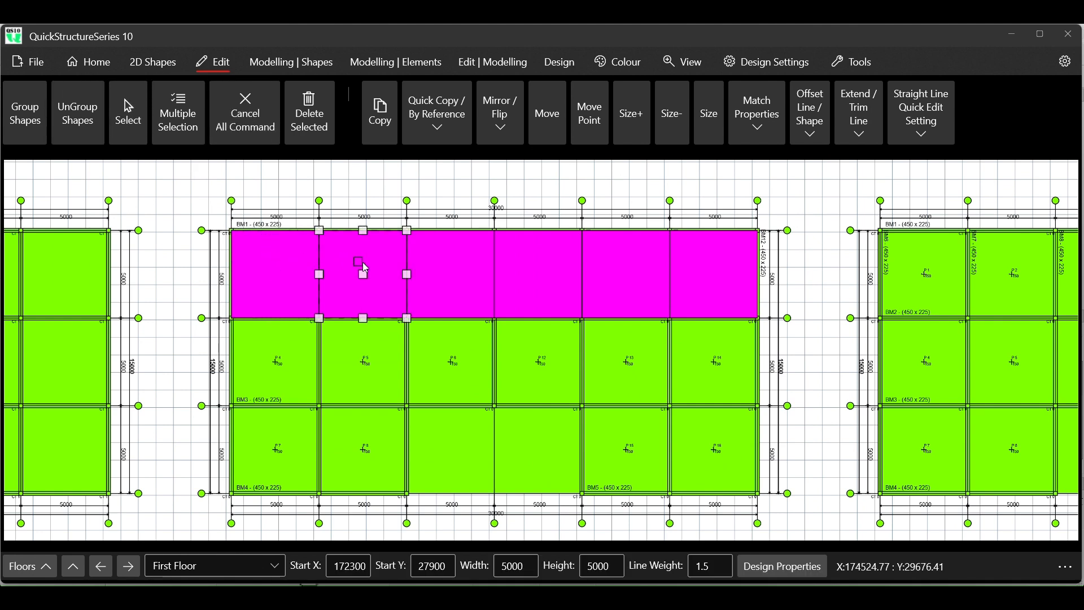
pyautogui.rightClick(287, 260)
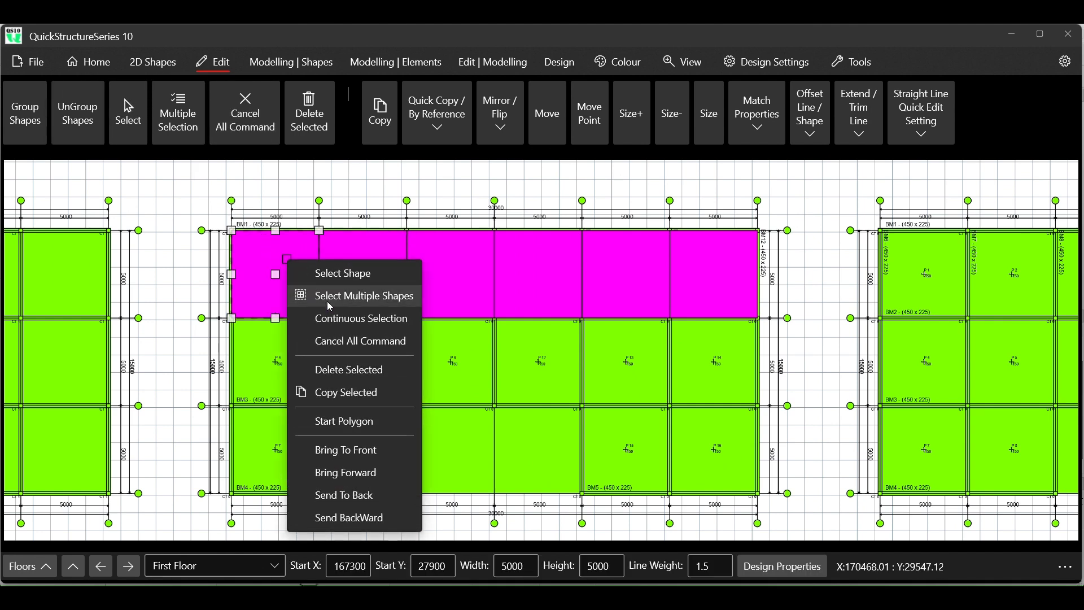
pyautogui.click(340, 320)
pyautogui.click(353, 270)
pyautogui.click(456, 271)
pyautogui.click(559, 263)
pyautogui.click(625, 264)
pyautogui.click(713, 267)
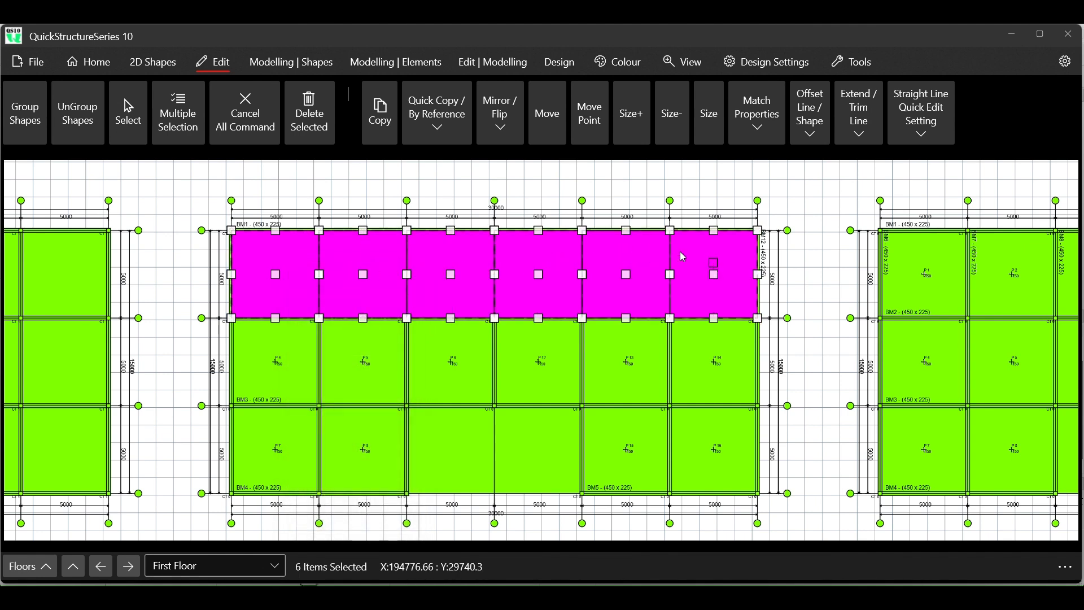
pyautogui.click(437, 126)
pyautogui.moveTo(451, 169)
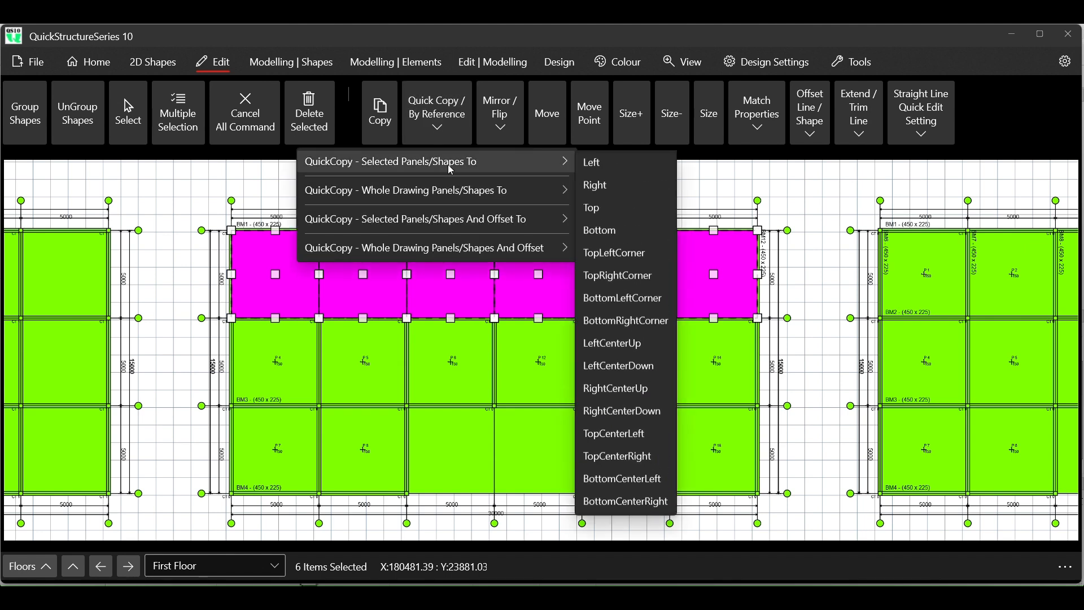
pyautogui.click(615, 232)
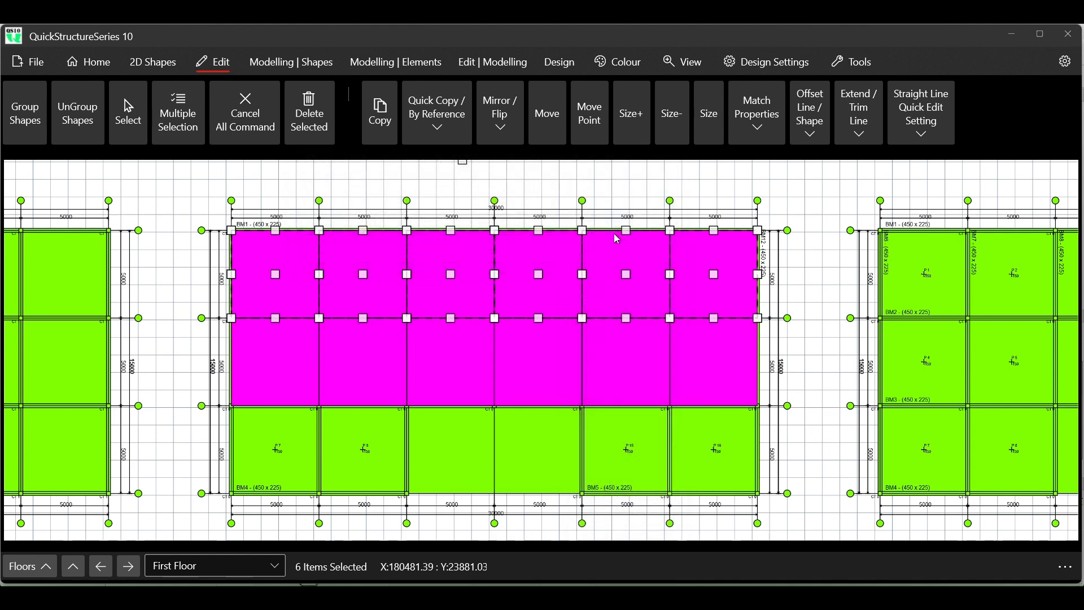
pyautogui.click(300, 351)
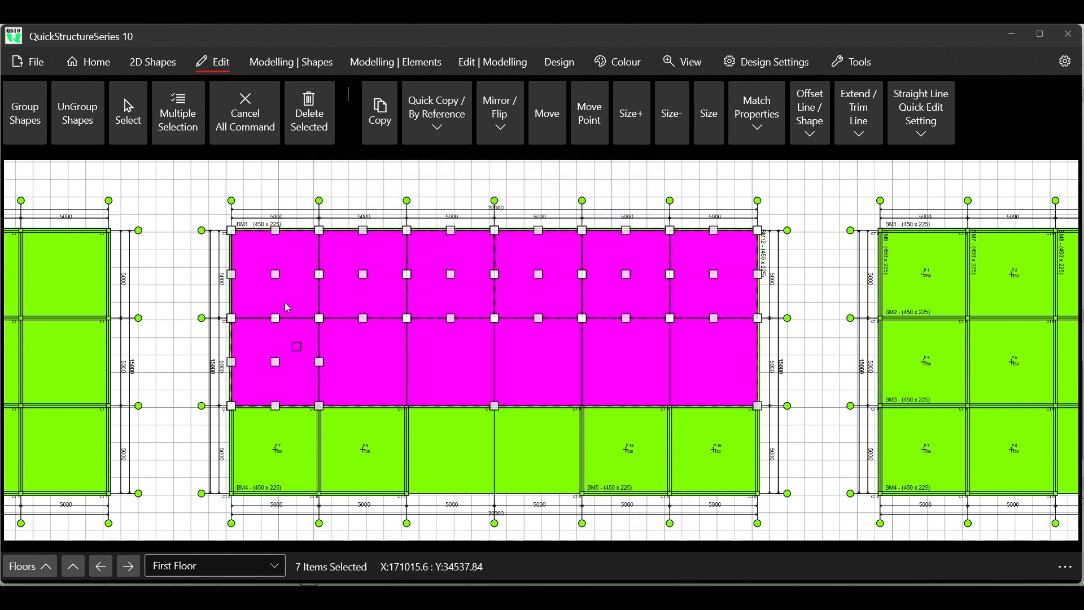
pyautogui.click(263, 143)
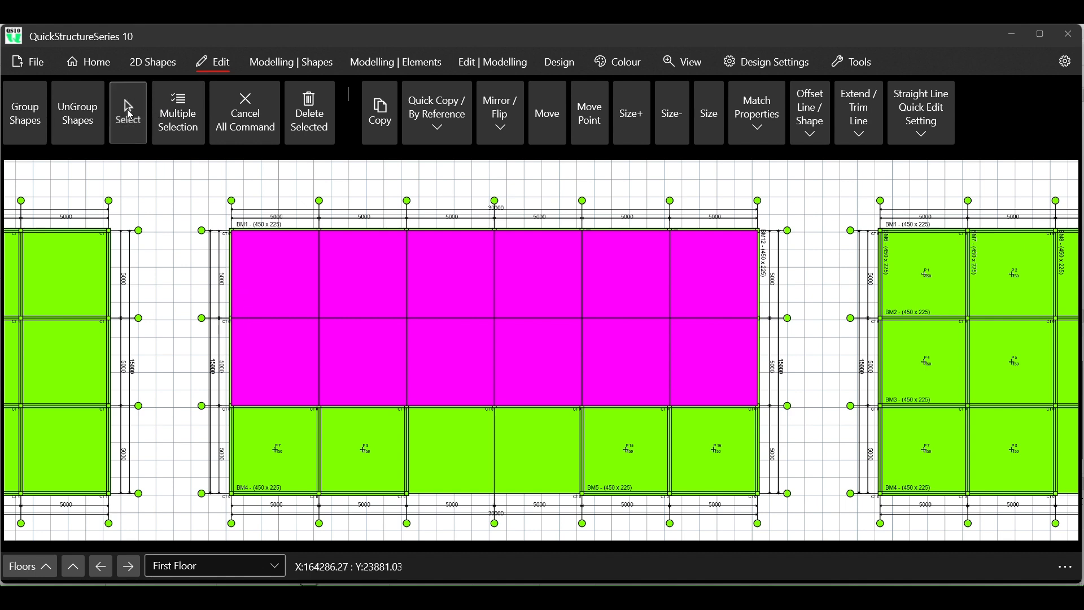
# - Select the six rectangles of the second row and quick-copy them to the Bottom to form a third row
pyautogui.click(271, 352)
pyautogui.click(362, 359)
pyautogui.click(455, 371)
pyautogui.click(528, 376)
pyautogui.click(623, 380)
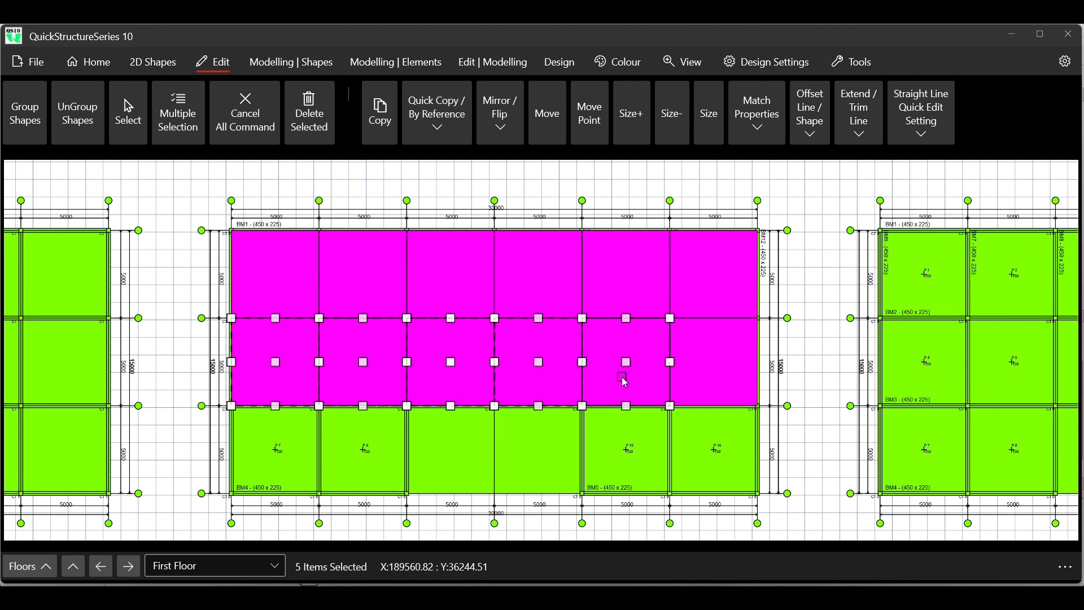
pyautogui.click(692, 376)
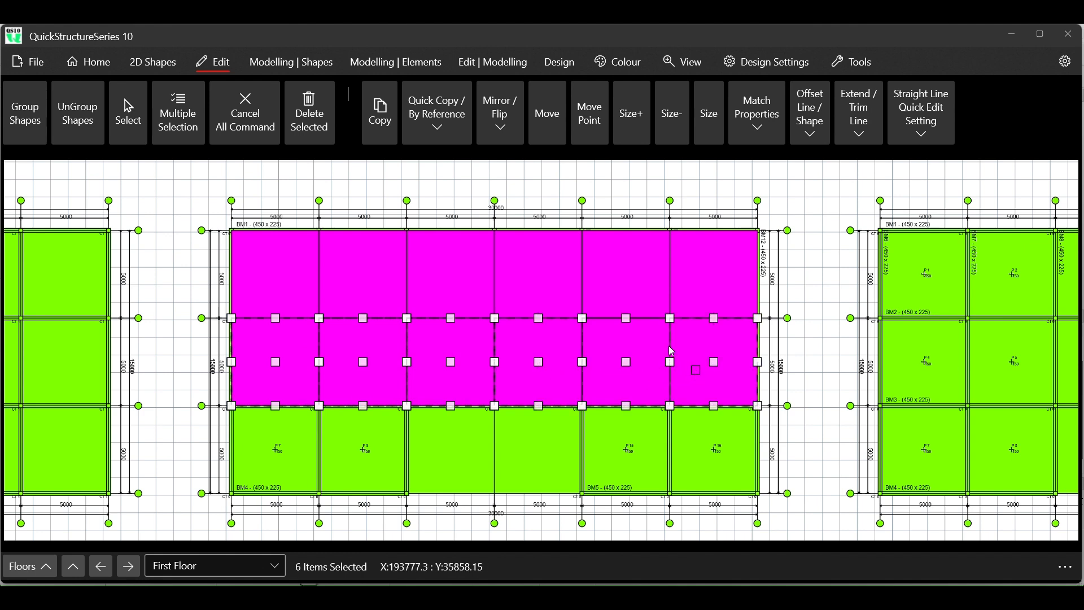
pyautogui.click(437, 130)
pyautogui.moveTo(510, 164)
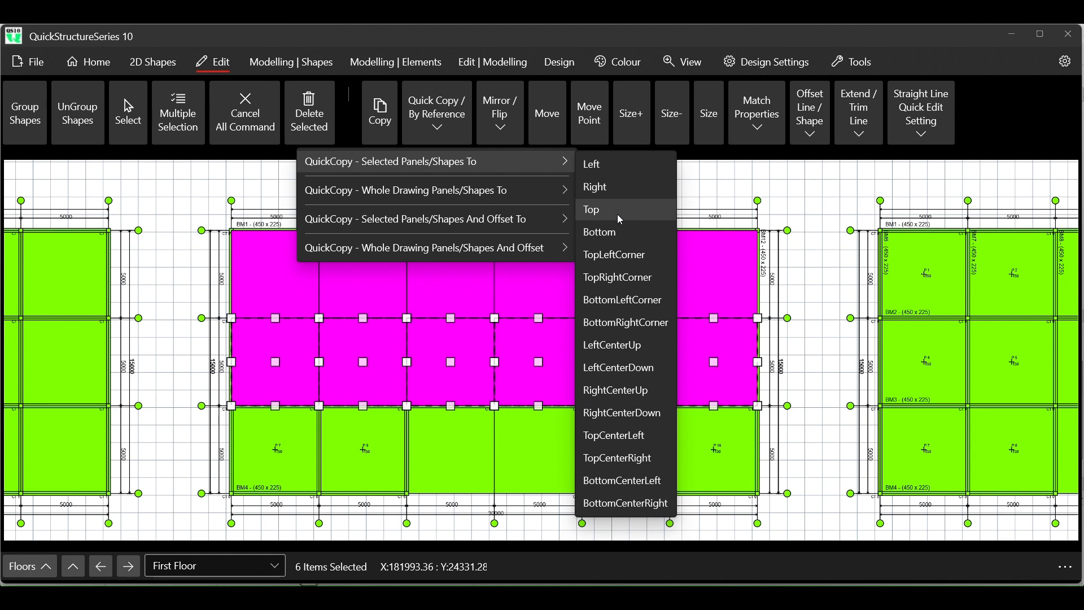
pyautogui.click(622, 232)
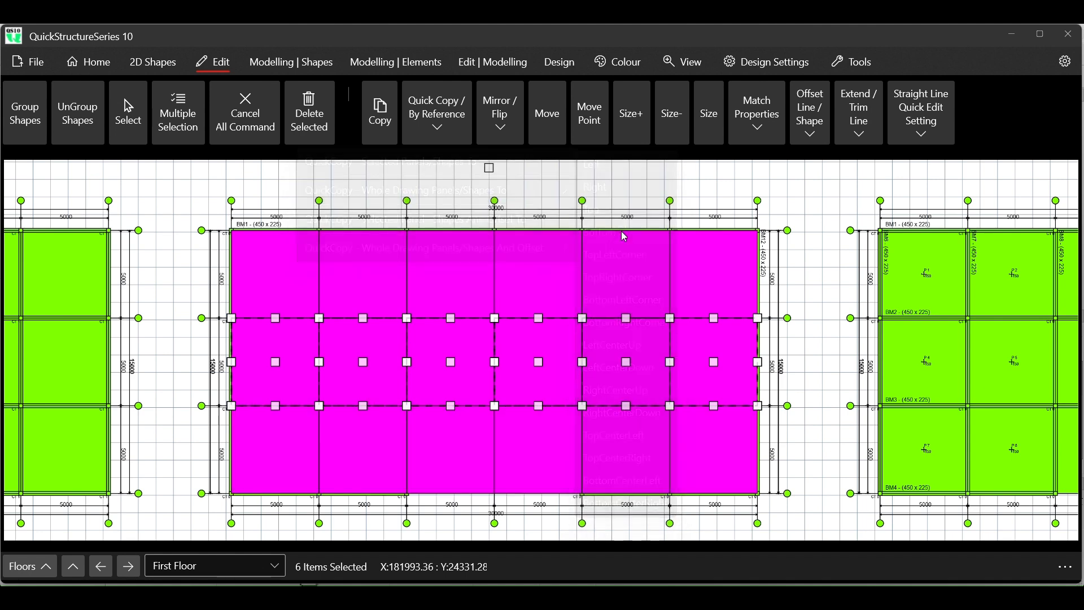
pyautogui.click(245, 113)
# - Delete the two middle rectangles of the third row, over the bays without panel labels, and clear the selection
pyautogui.click(129, 111)
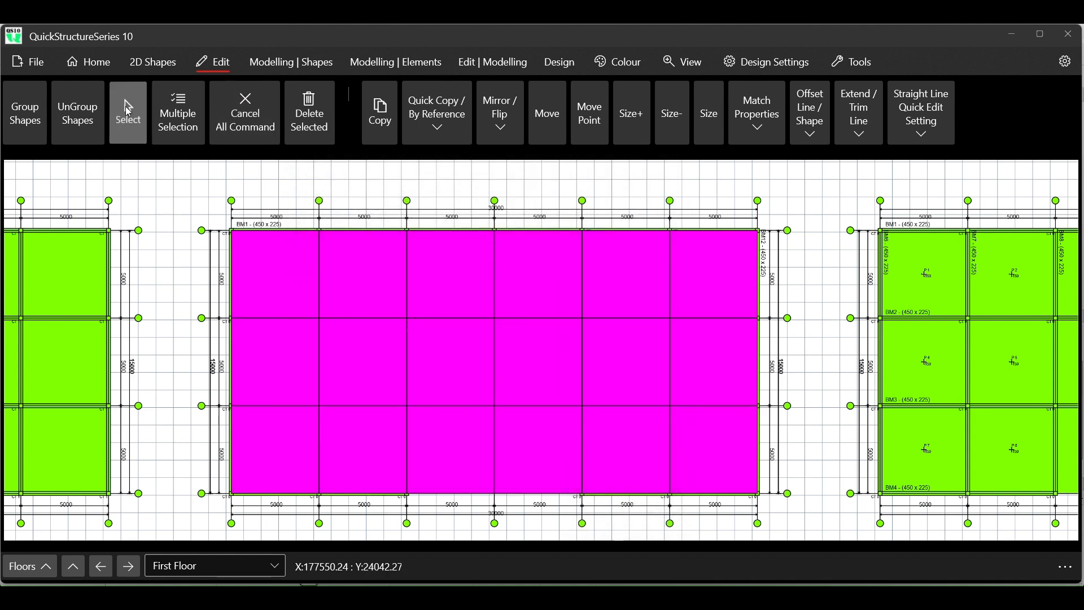
pyautogui.click(459, 444)
pyautogui.keyDown('ctrl'); pyautogui.click(531, 450); pyautogui.keyUp('ctrl')
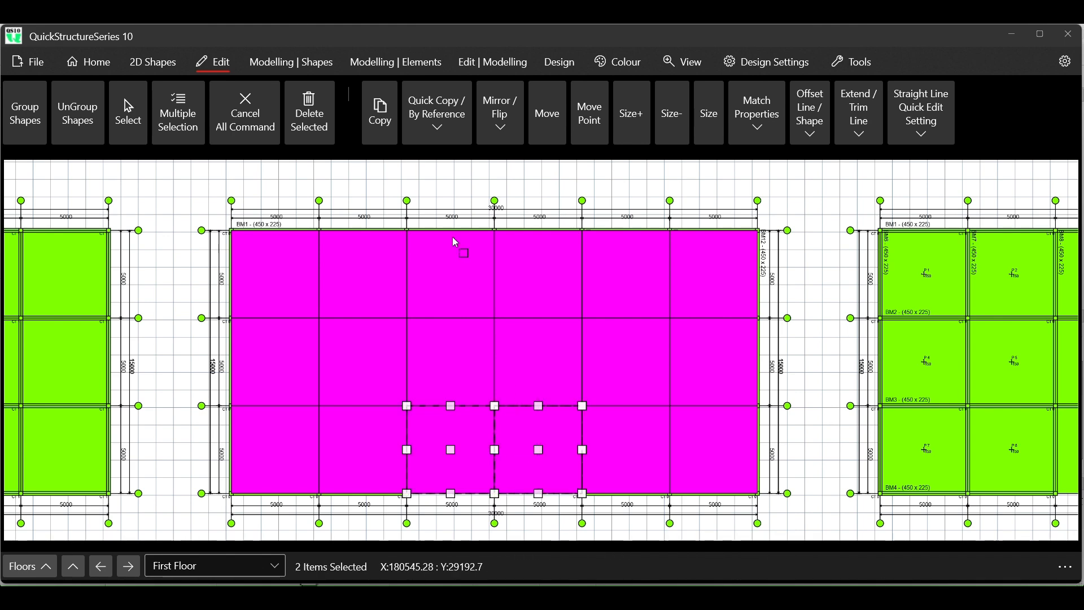
pyautogui.click(310, 116)
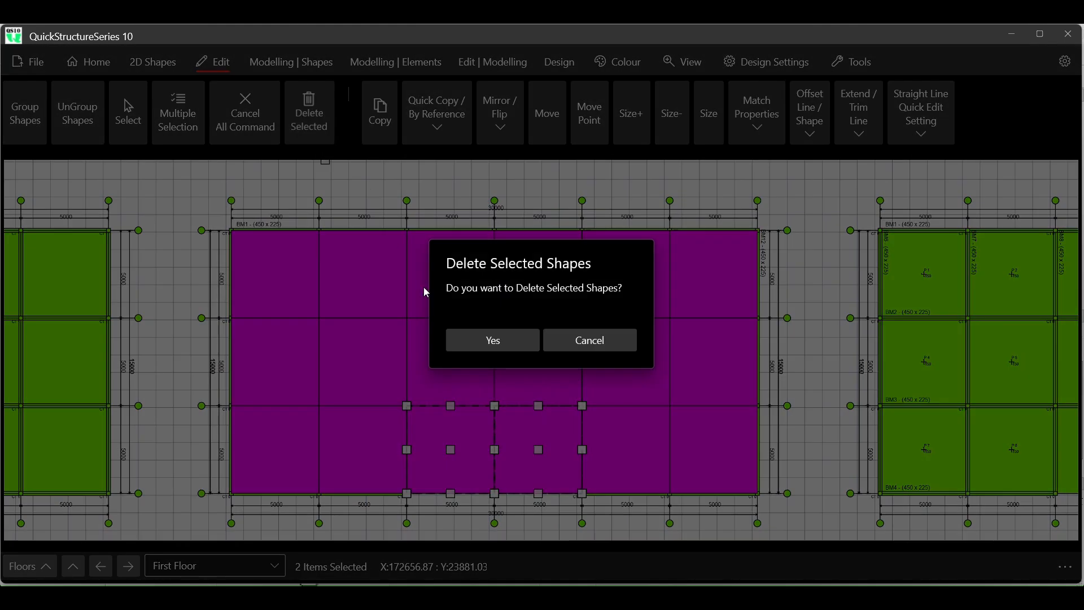
pyautogui.click(485, 340)
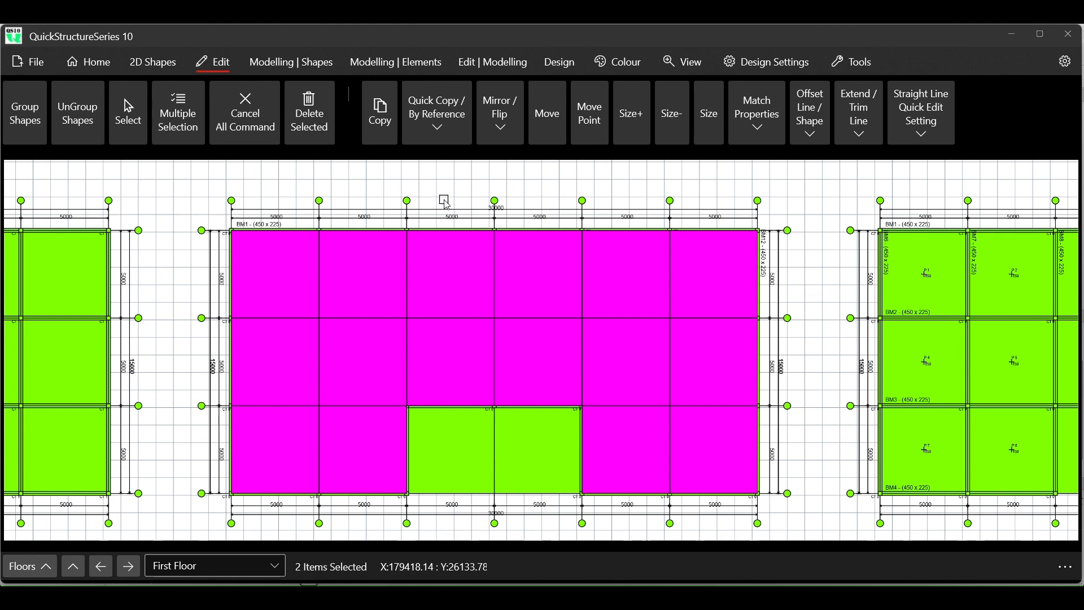
pyautogui.scroll(-2, 444, 215)
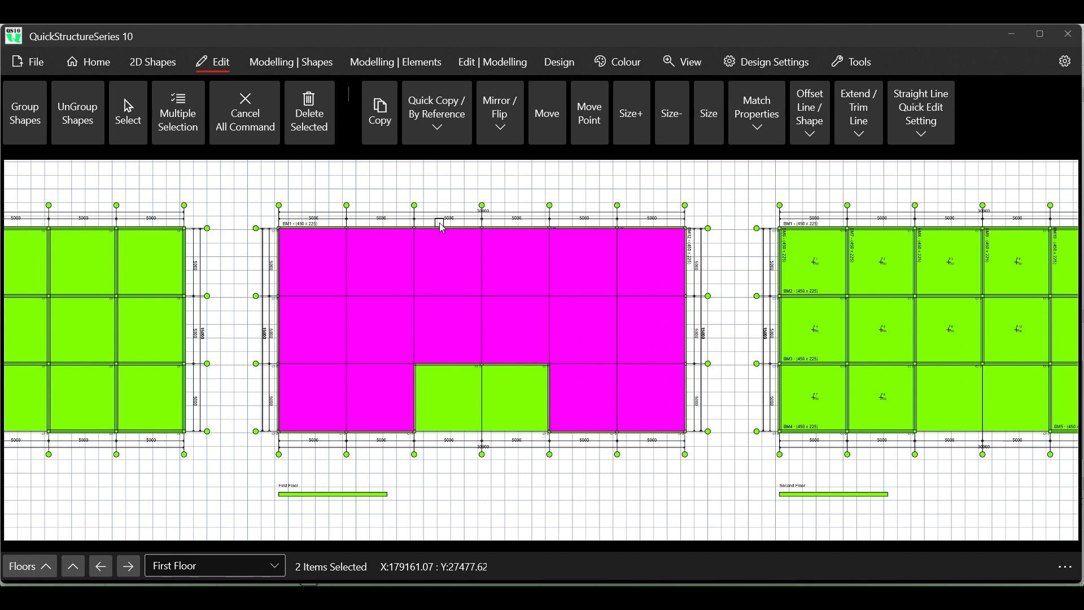
pyautogui.click(244, 118)
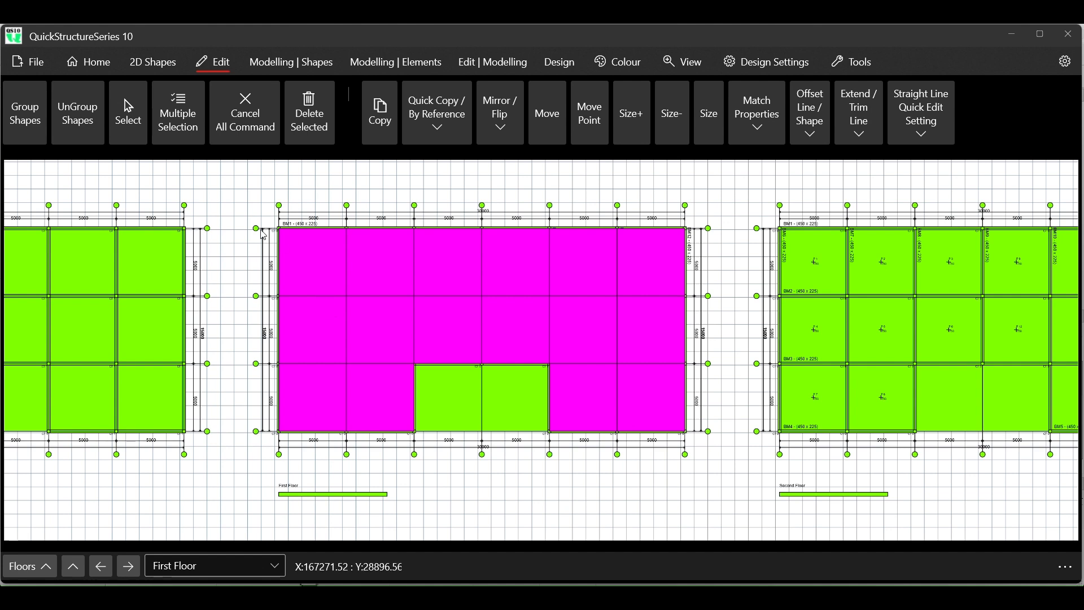
# - Select all 16 magenta rectangles over the First Floor plan and copy them into the empty space below it, then clear the selection
pyautogui.click(131, 113)
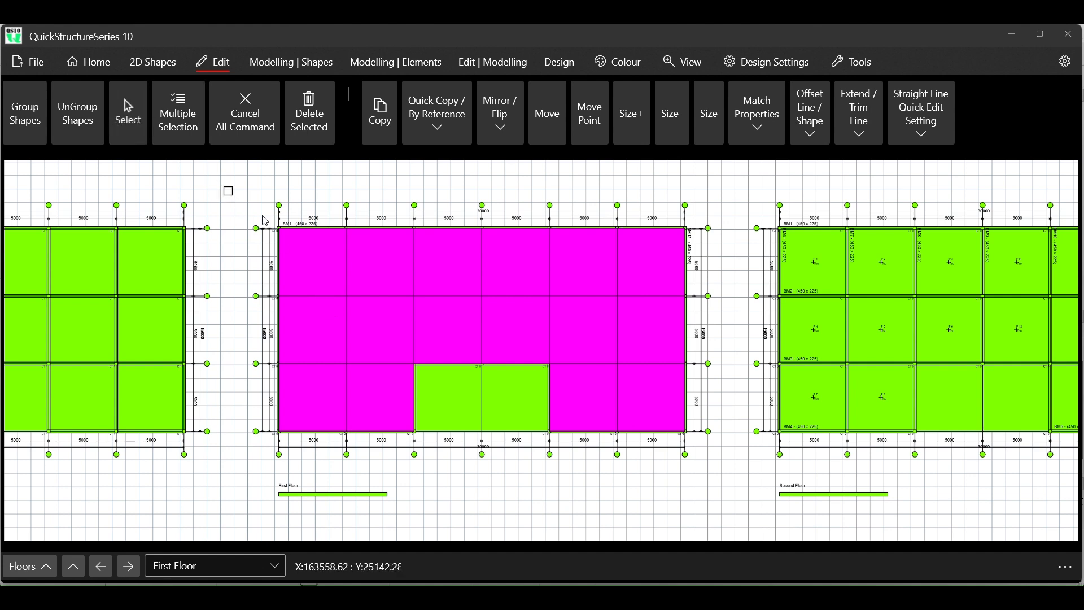
pyautogui.click(314, 264)
pyautogui.click(384, 251)
pyautogui.click(451, 251)
pyautogui.click(525, 251)
pyautogui.click(591, 253)
pyautogui.click(641, 254)
pyautogui.click(339, 316)
pyautogui.click(407, 322)
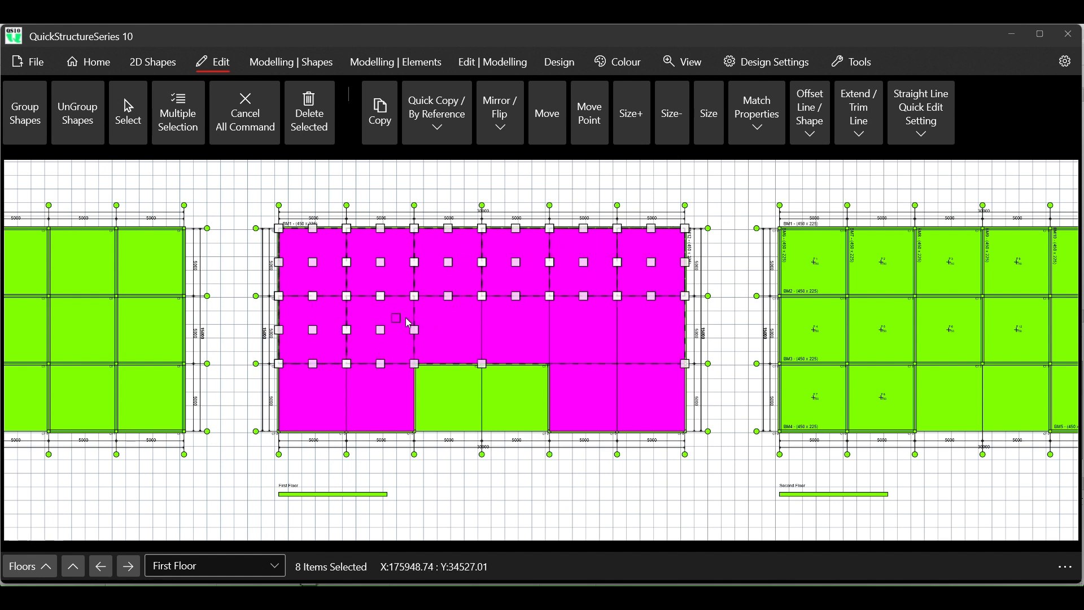
pyautogui.click(452, 320)
pyautogui.click(507, 320)
pyautogui.click(582, 328)
pyautogui.click(648, 330)
pyautogui.click(319, 402)
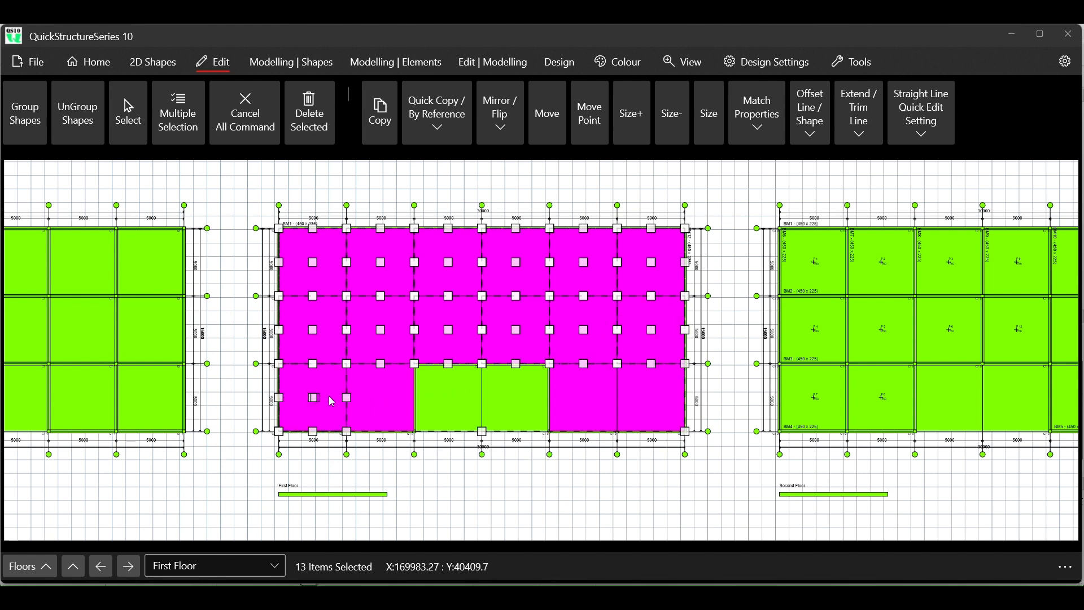
pyautogui.click(384, 400)
pyautogui.click(606, 400)
pyautogui.click(658, 402)
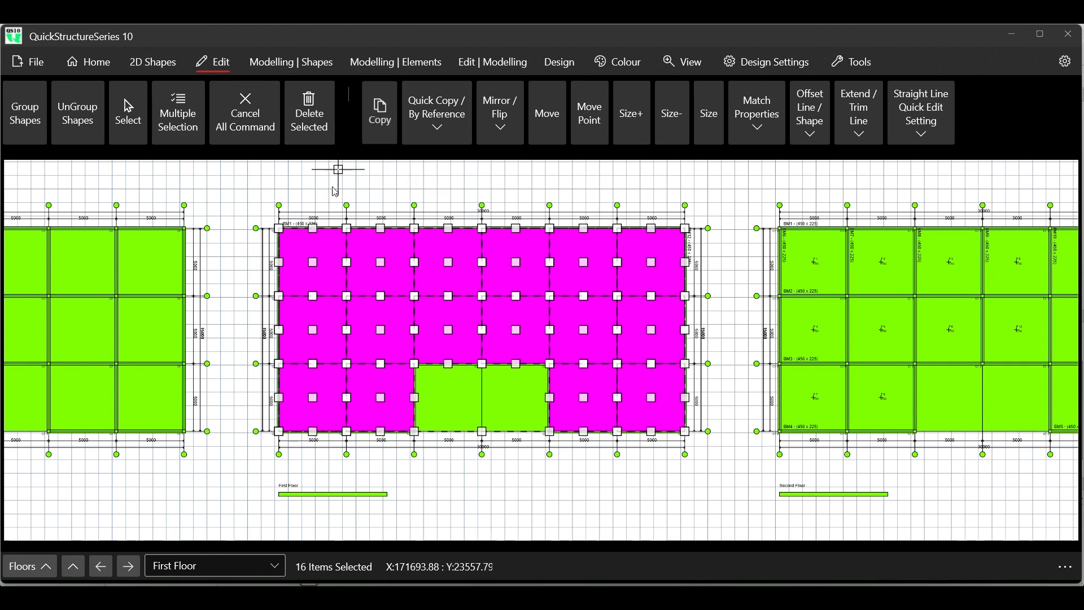
pyautogui.scroll(2, 264, 229)
pyautogui.scroll(2, 264, 228)
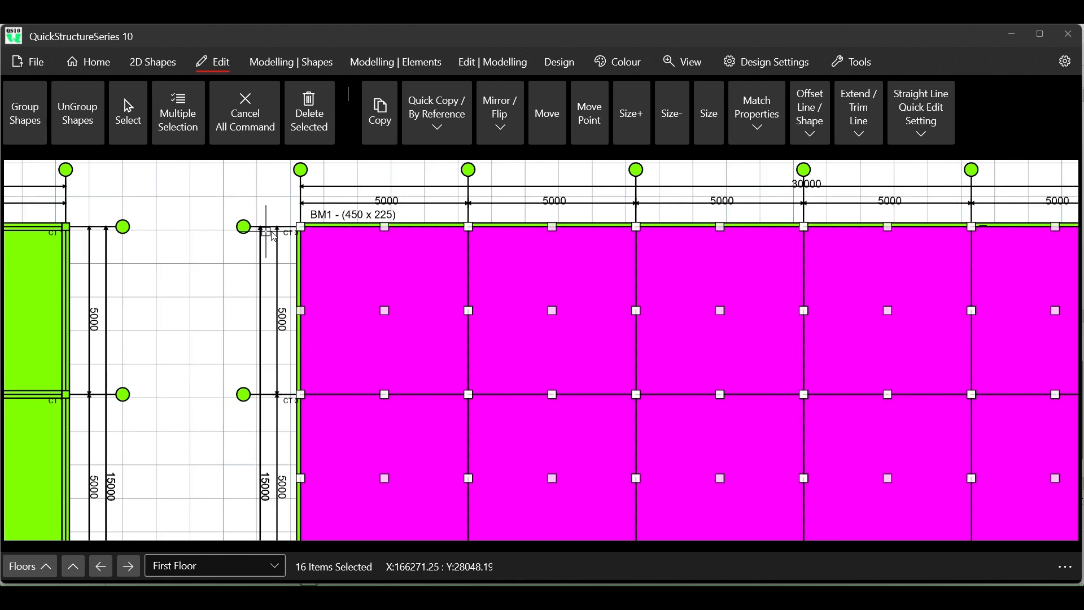
pyautogui.scroll(-10, 339, 259)
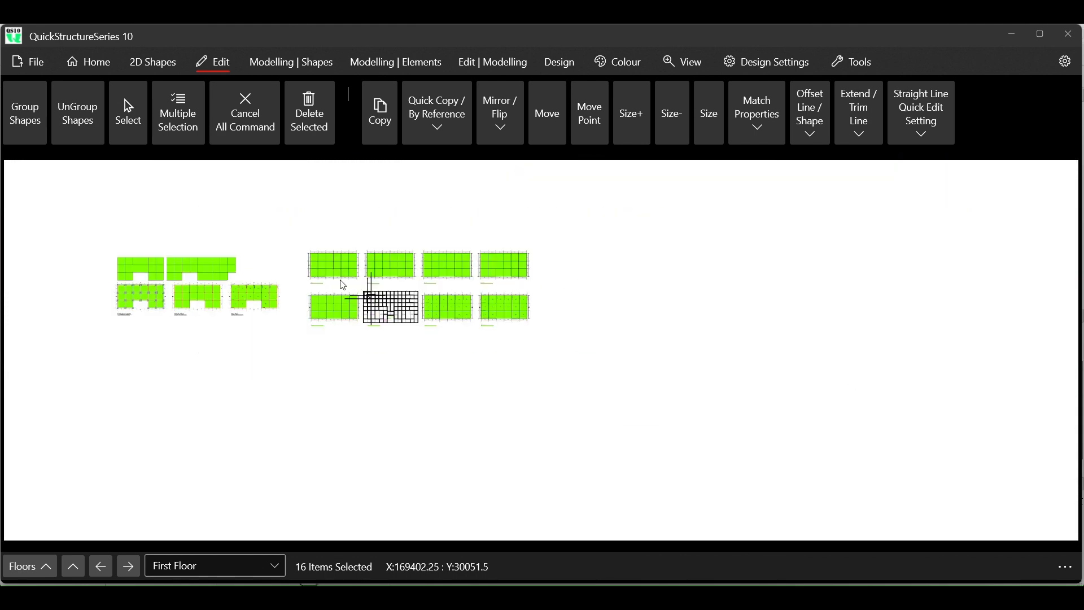
pyautogui.scroll(6, 242, 227)
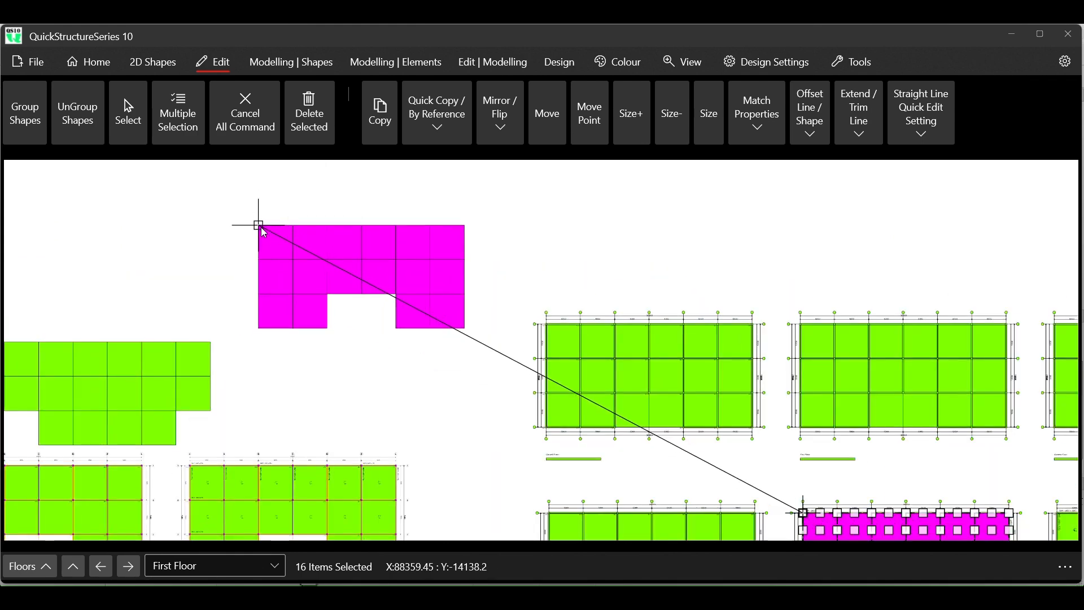
pyautogui.scroll(-6, 241, 198)
pyautogui.scroll(5, 376, 325)
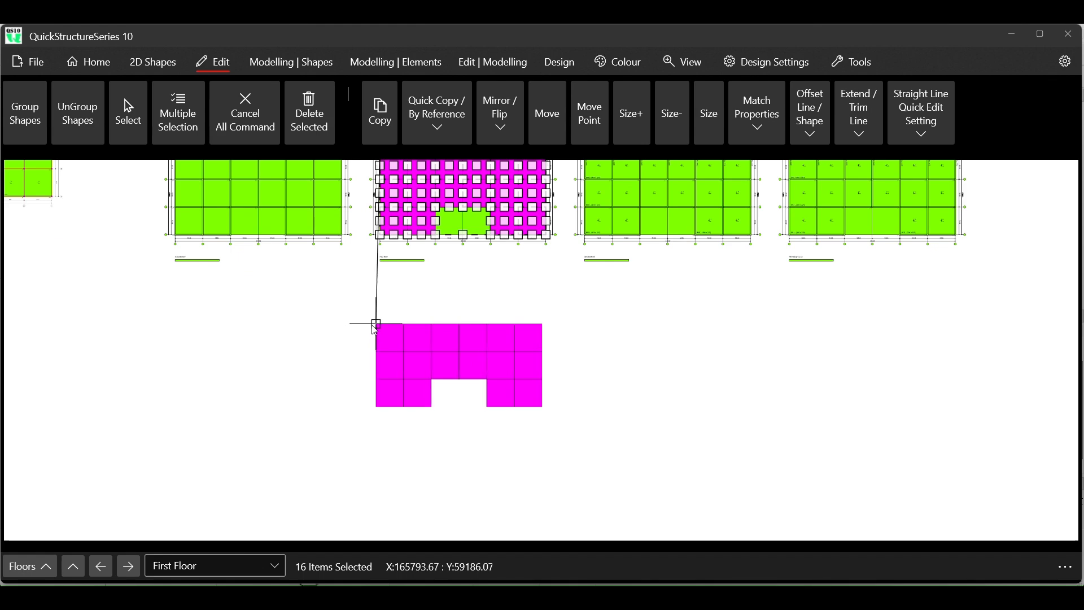
pyautogui.click(376, 324)
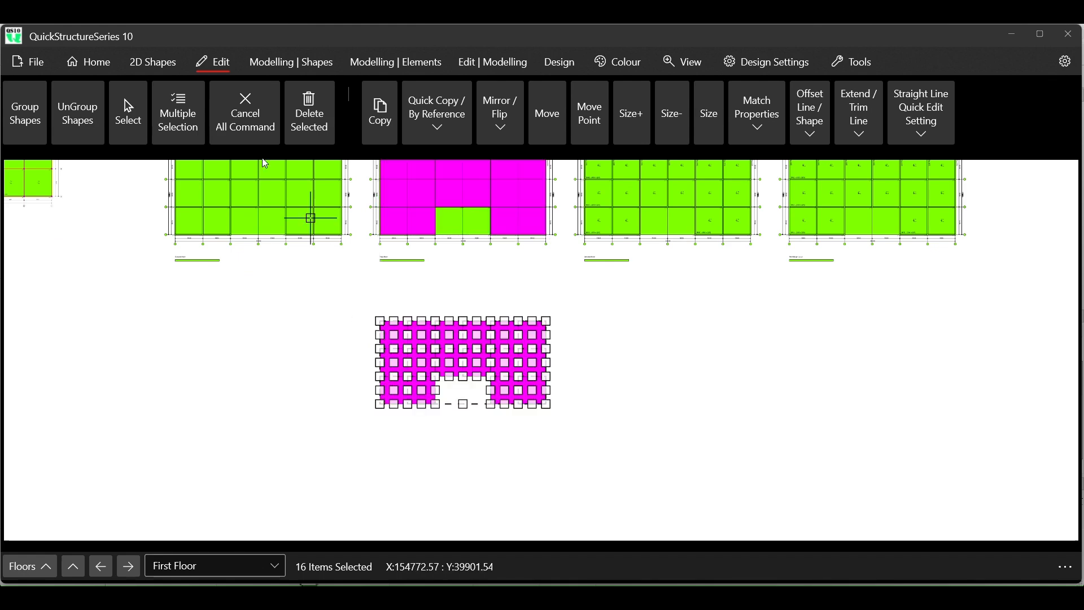
pyautogui.press('Escape')
# - Window-select the copied magenta rectangles and save the selected drawing as "QS10 Design 6" in the QS10 DESIGN FILES folder
pyautogui.scroll(4, 383, 360)
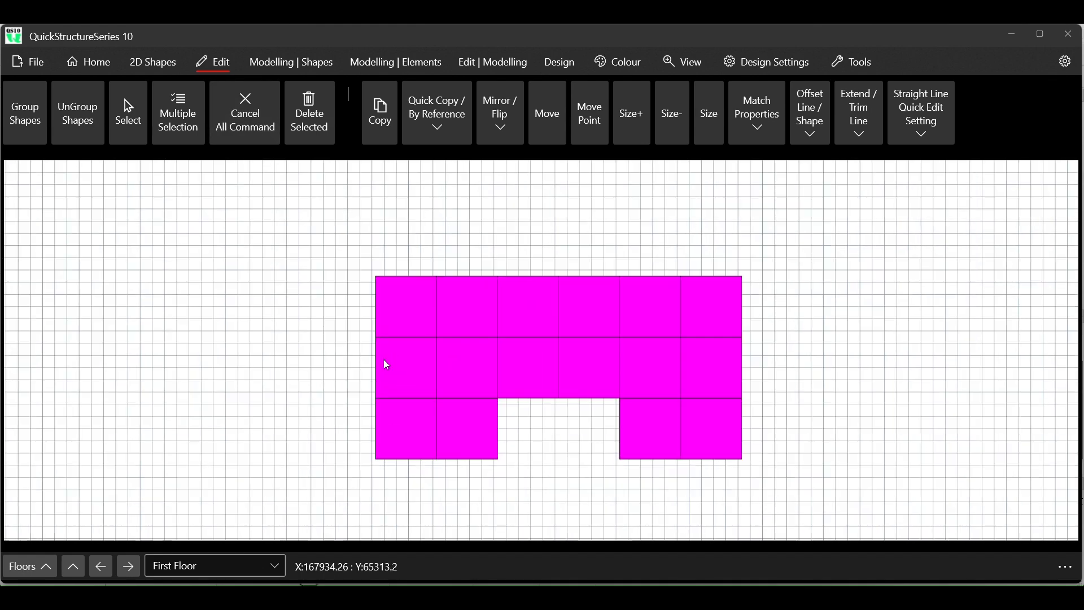
pyautogui.scroll(2, 384, 359)
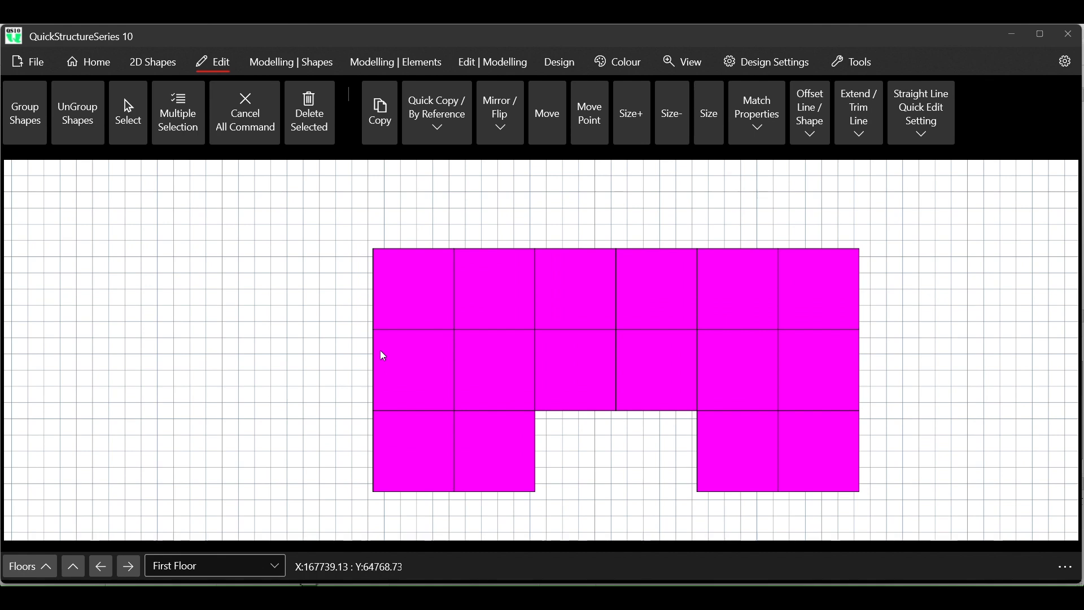
pyautogui.scroll(-2, 381, 351)
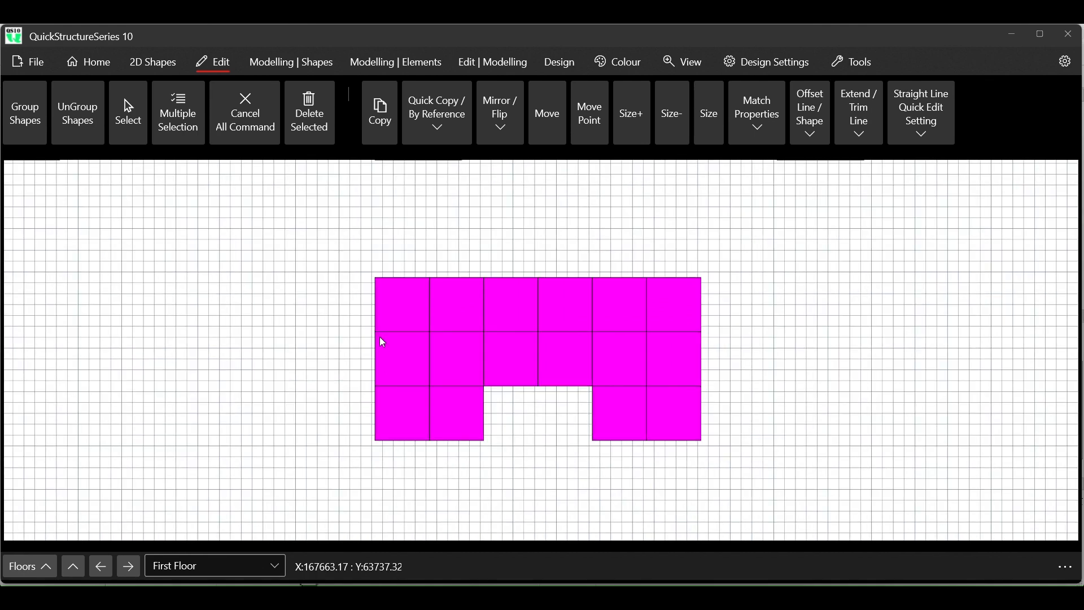
pyautogui.scroll(1, 382, 354)
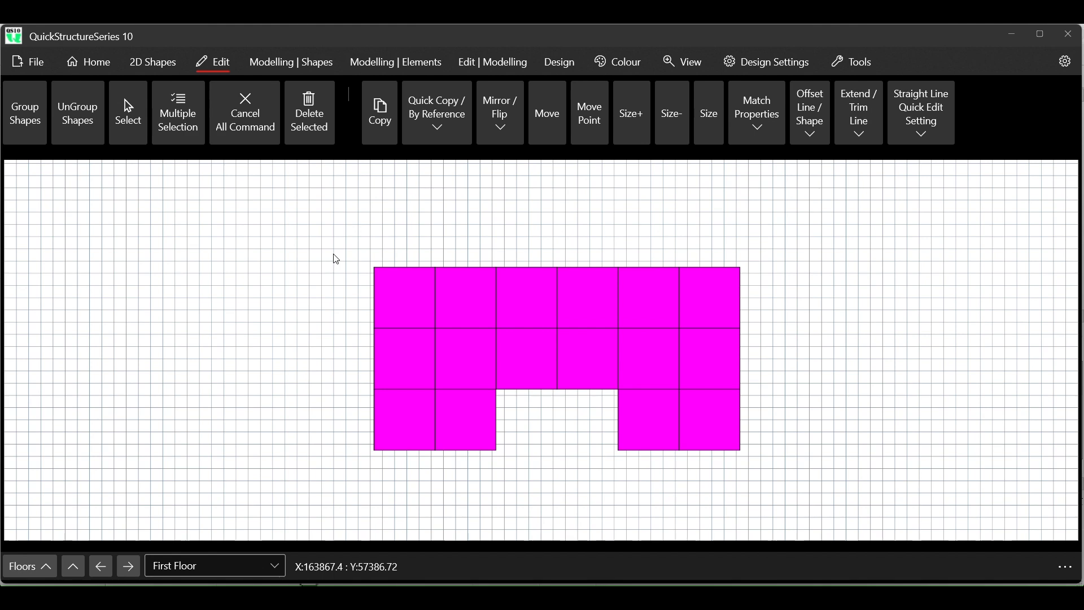
pyautogui.click(180, 108)
pyautogui.moveTo(354, 237); pyautogui.dragTo(771, 469)
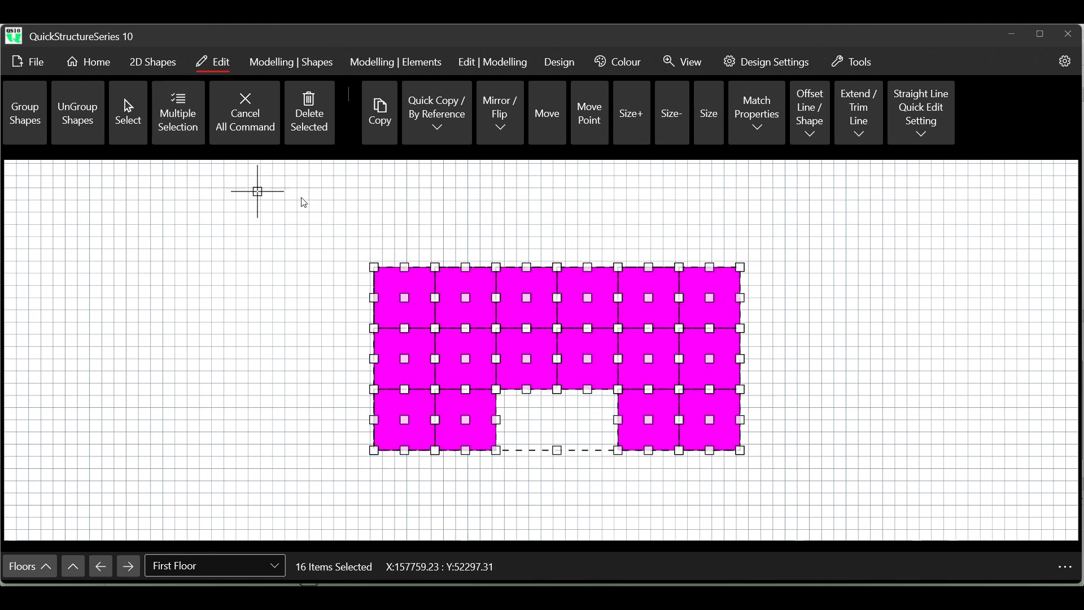
pyautogui.click(35, 62)
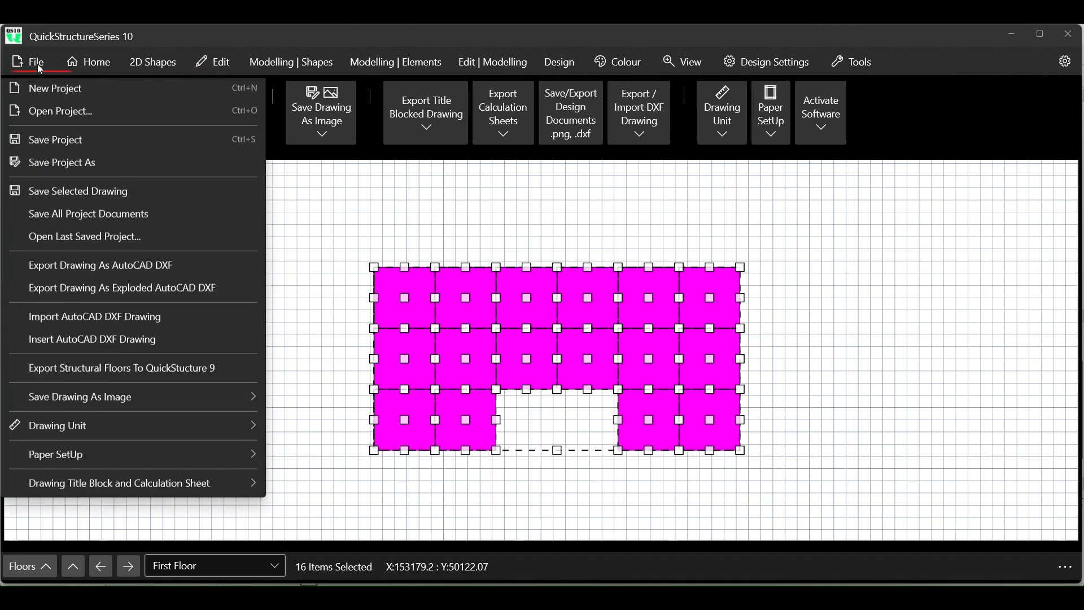
pyautogui.click(62, 192)
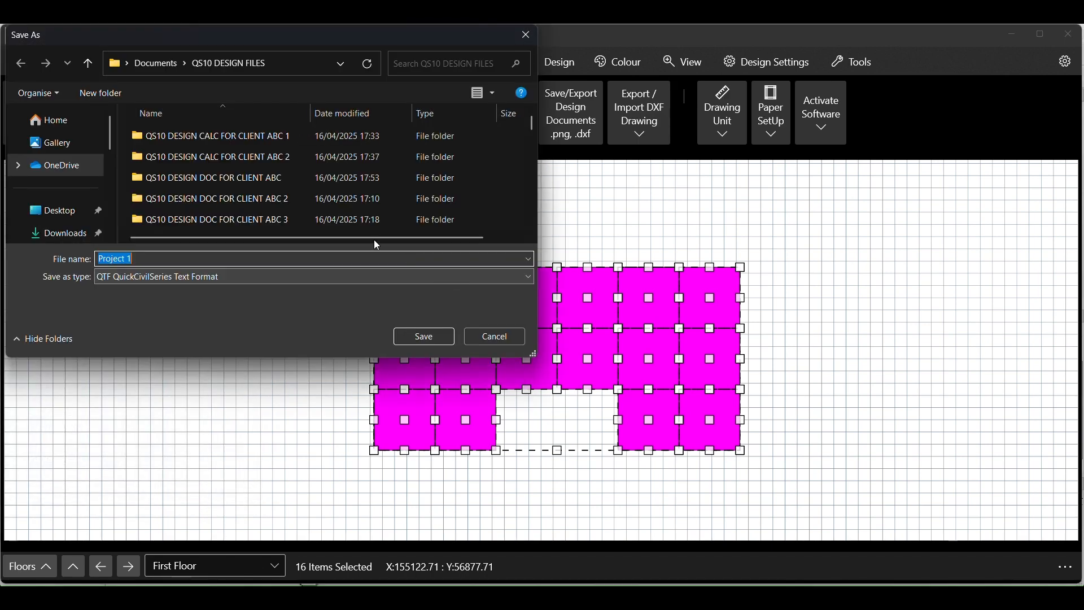
pyautogui.scroll(-3, 257, 178)
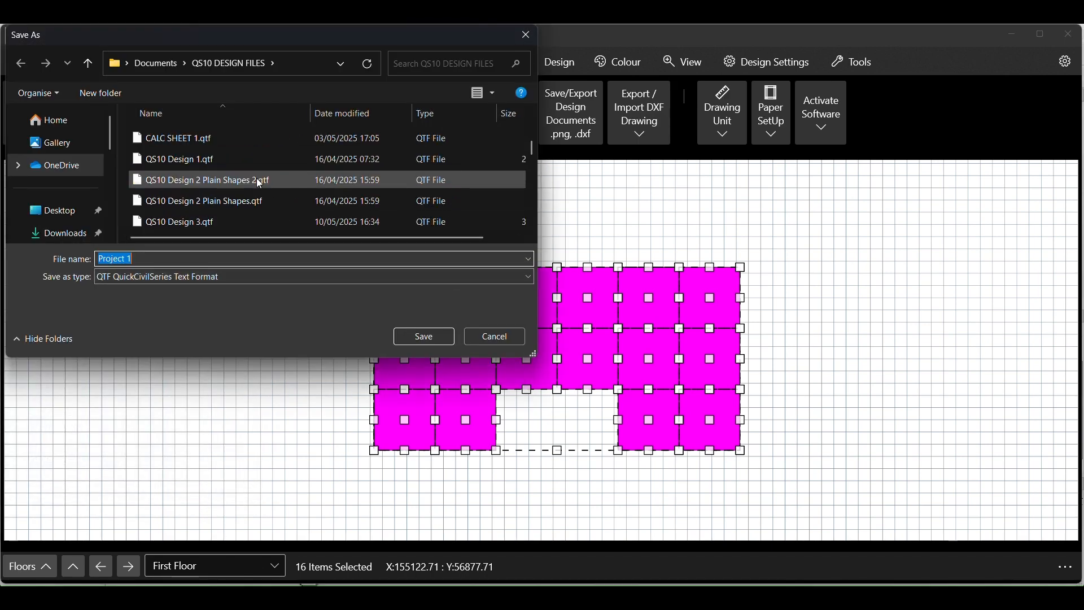
pyautogui.scroll(-6, 202, 186)
pyautogui.scroll(4, 205, 189)
pyautogui.click(195, 200)
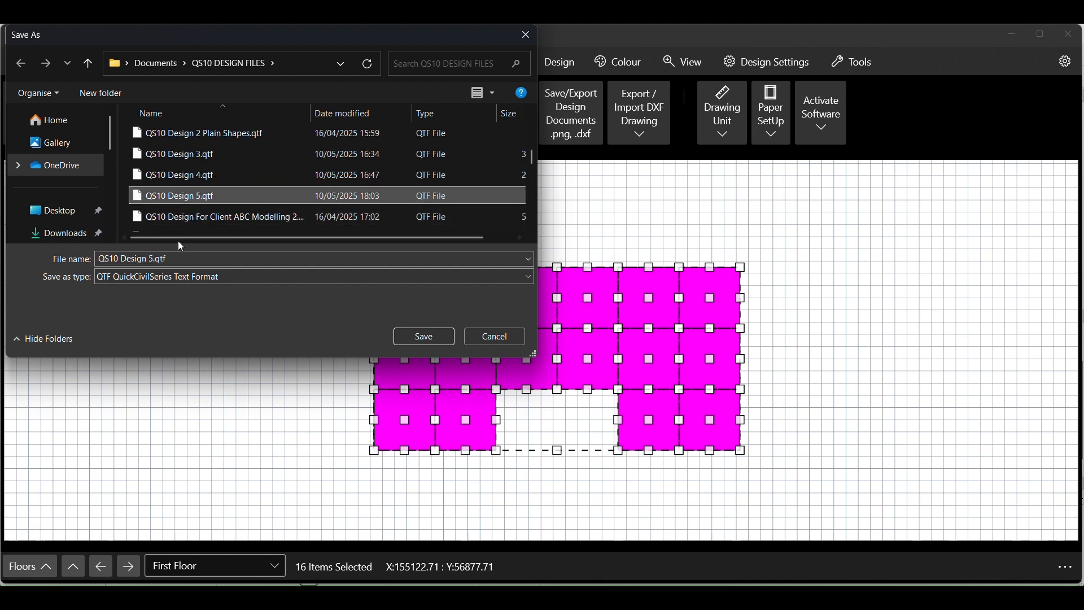
pyautogui.click(167, 258)
pyautogui.click(163, 259)
pyautogui.hotkey('shift', 'End')
pyautogui.press('BackSpace')
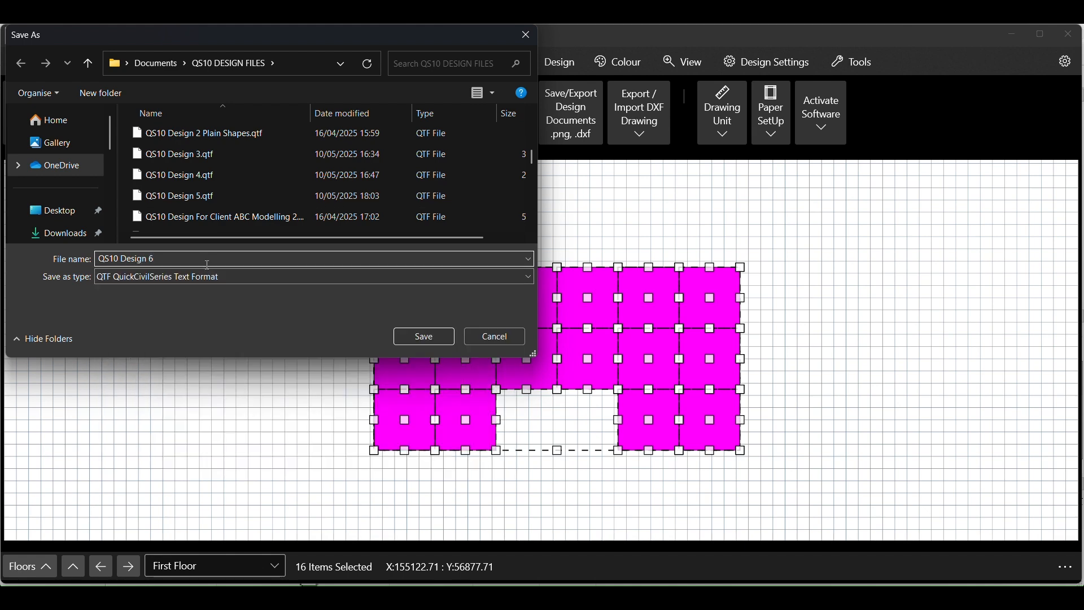
pyautogui.click(420, 336)
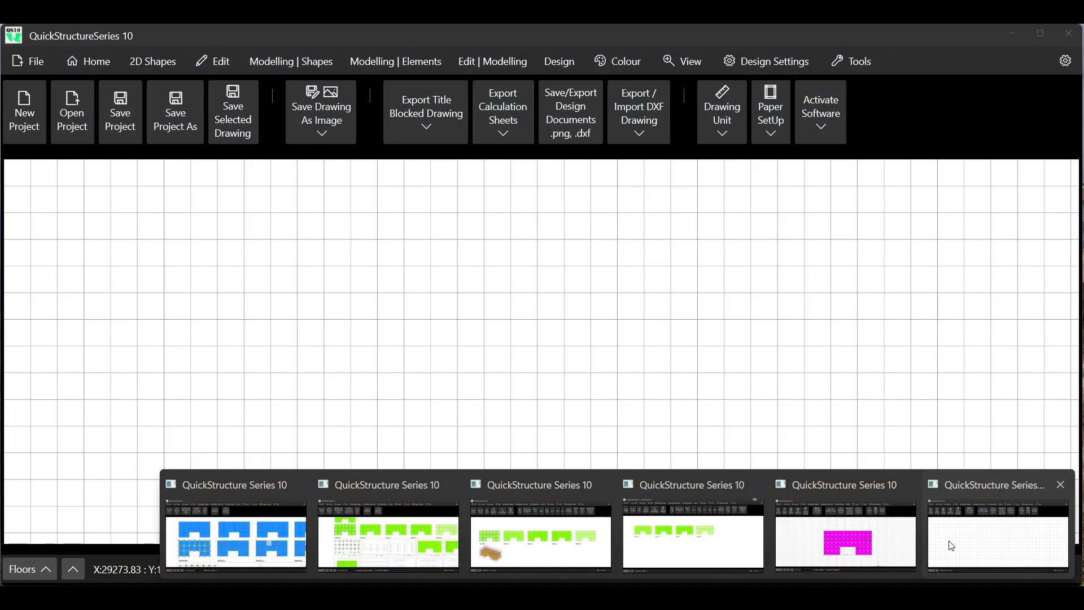
# - Switch to the blank project window, insert the drawing QS10 Design 6.qtf once near the upper-left of the grid, and end the insertion
pyautogui.click(950, 540)
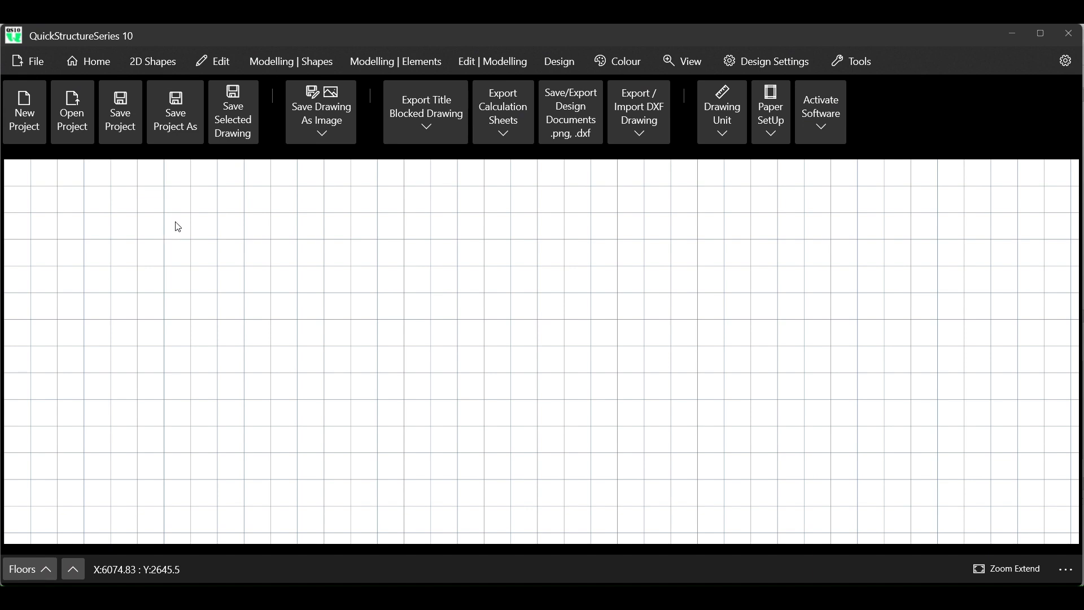
pyautogui.click(30, 67)
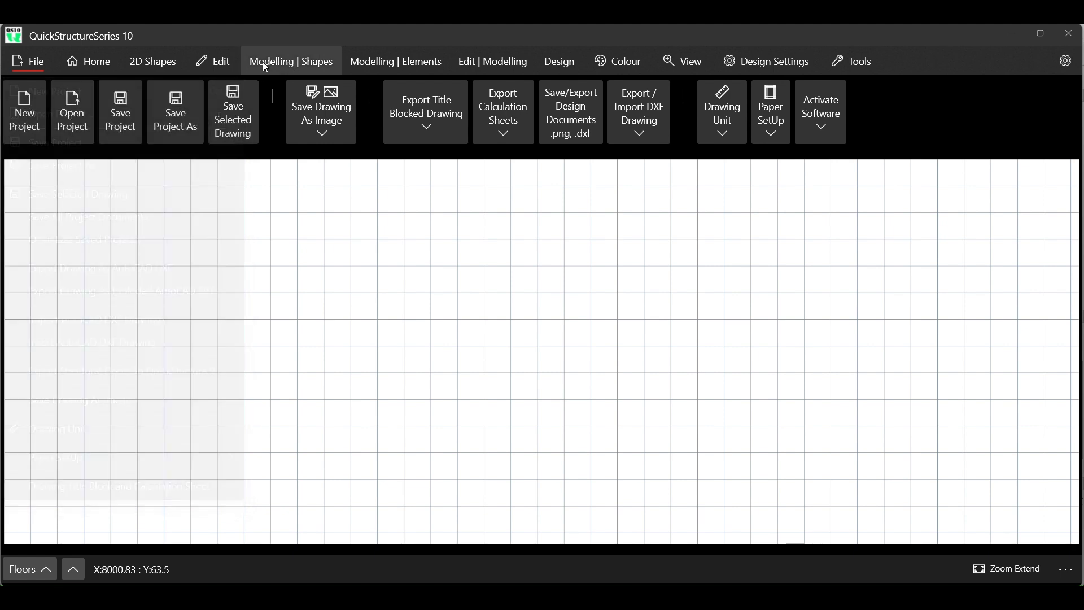
pyautogui.click(109, 67)
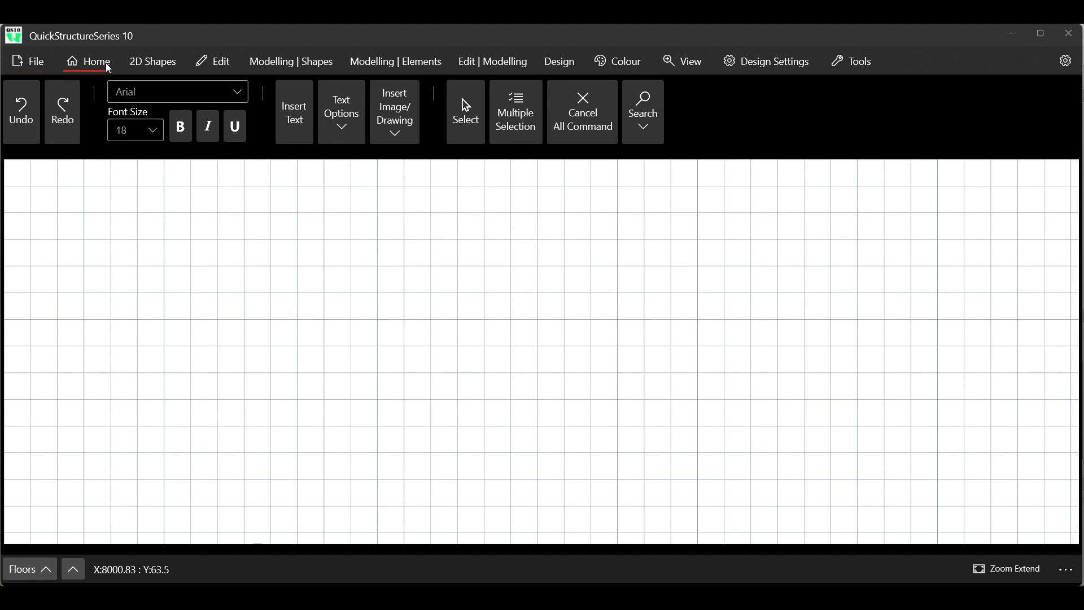
pyautogui.click(394, 135)
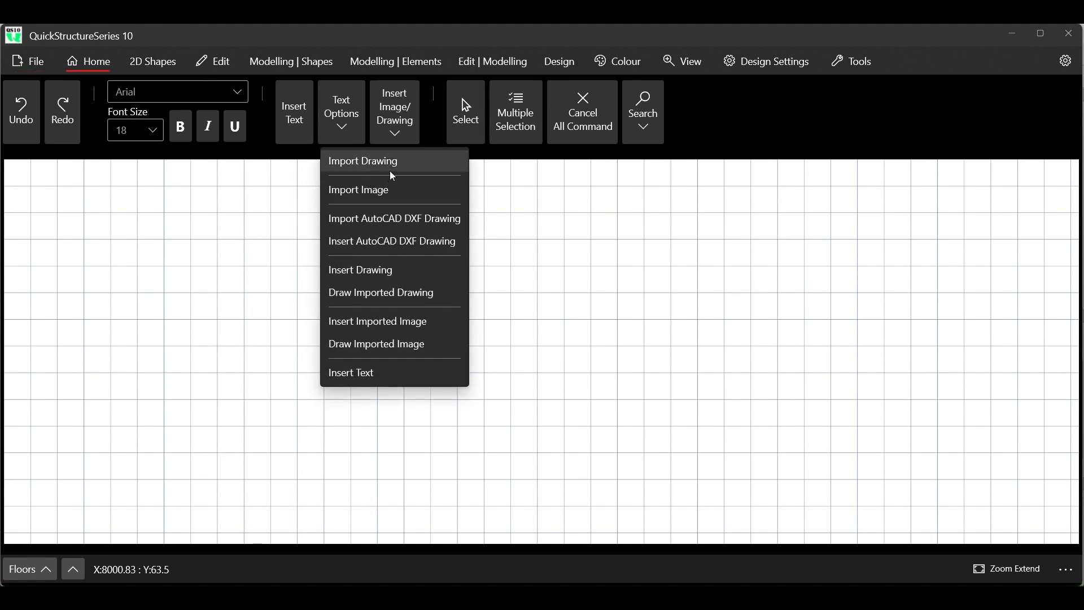
pyautogui.click(378, 270)
pyautogui.scroll(-5, 202, 175)
pyautogui.click(192, 168)
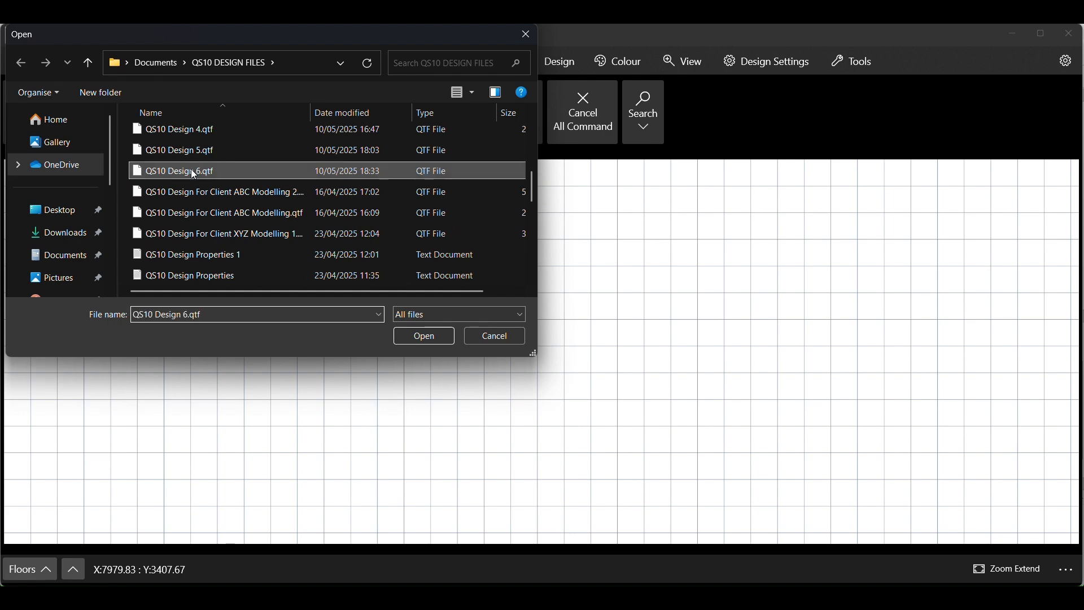
pyautogui.click(409, 334)
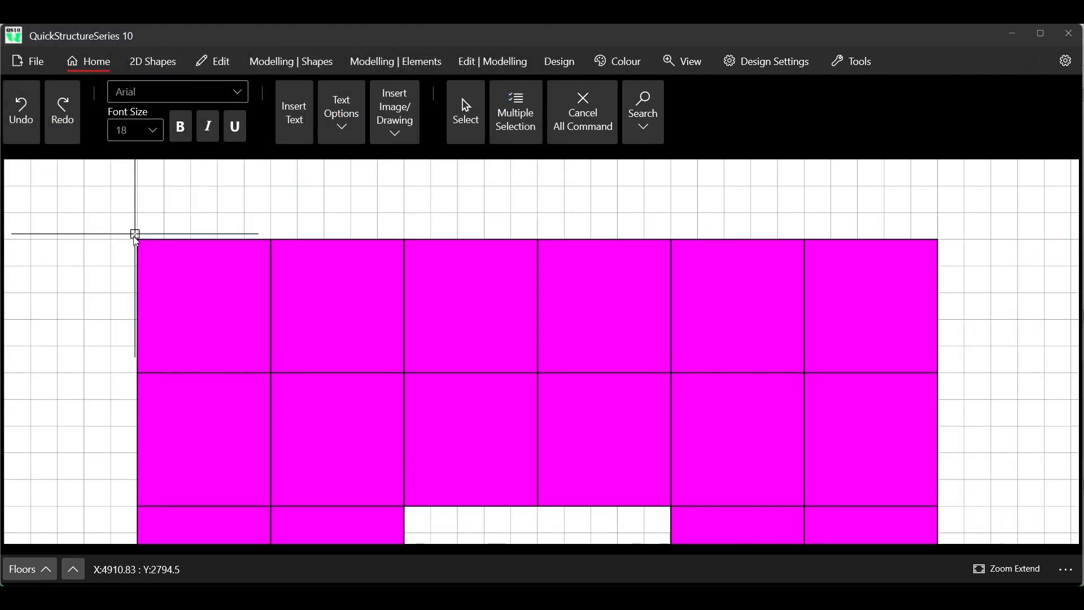
pyautogui.click(86, 243)
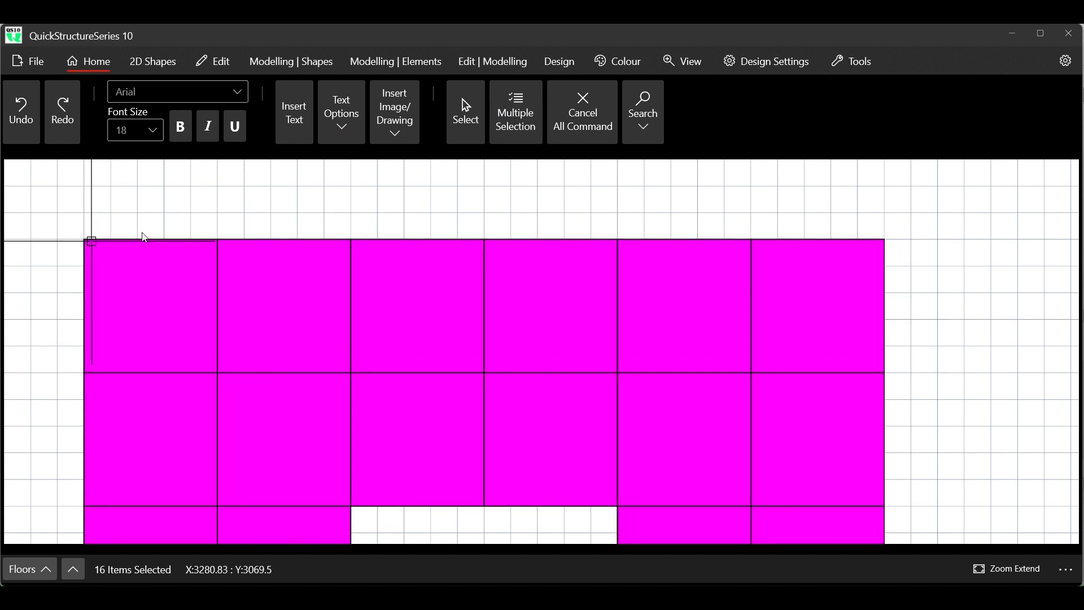
pyautogui.rightClick(594, 182)
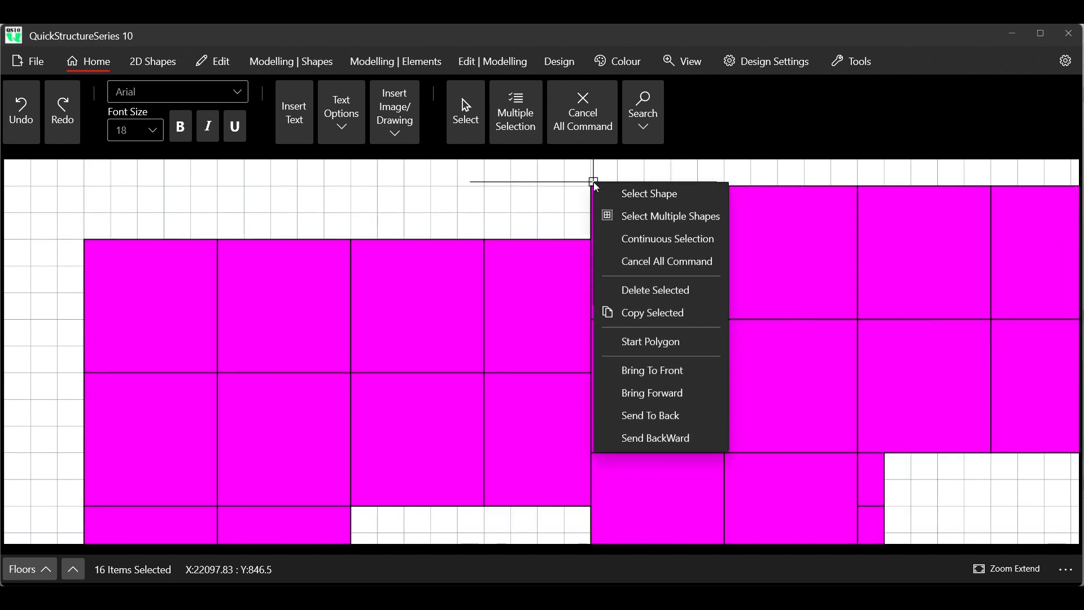
pyautogui.click(585, 109)
pyautogui.click(585, 109)
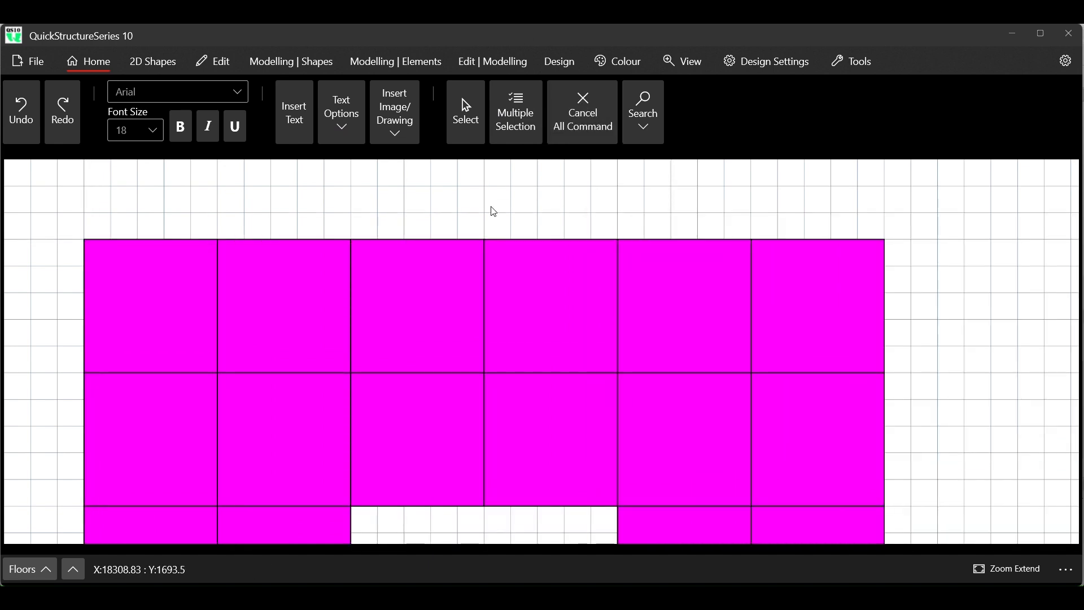
pyautogui.scroll(-3, 476, 196)
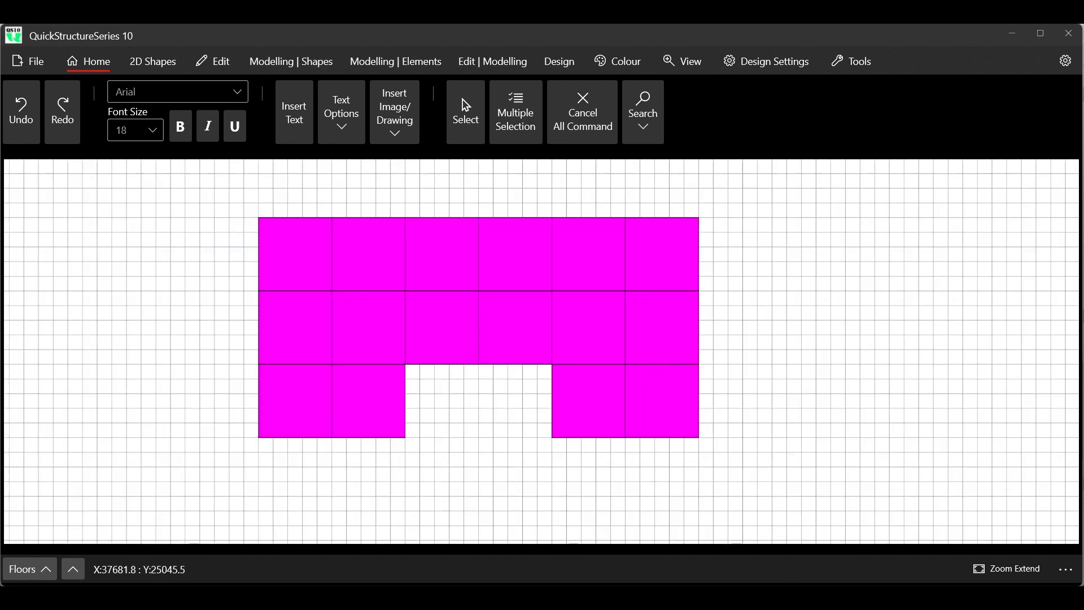
# - Switch back to the project window with the floor plans and clear the selection of the copied magenta rectangles
pyautogui.moveTo(791, 582)
pyautogui.click(796, 552)
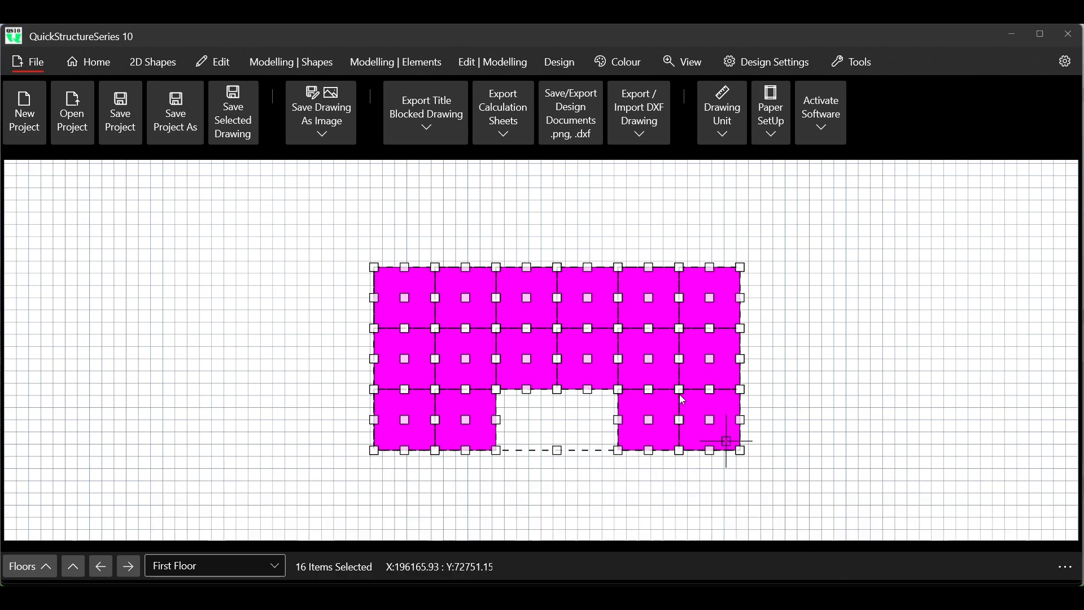
pyautogui.scroll(-3, 473, 336)
pyautogui.scroll(-2, 473, 335)
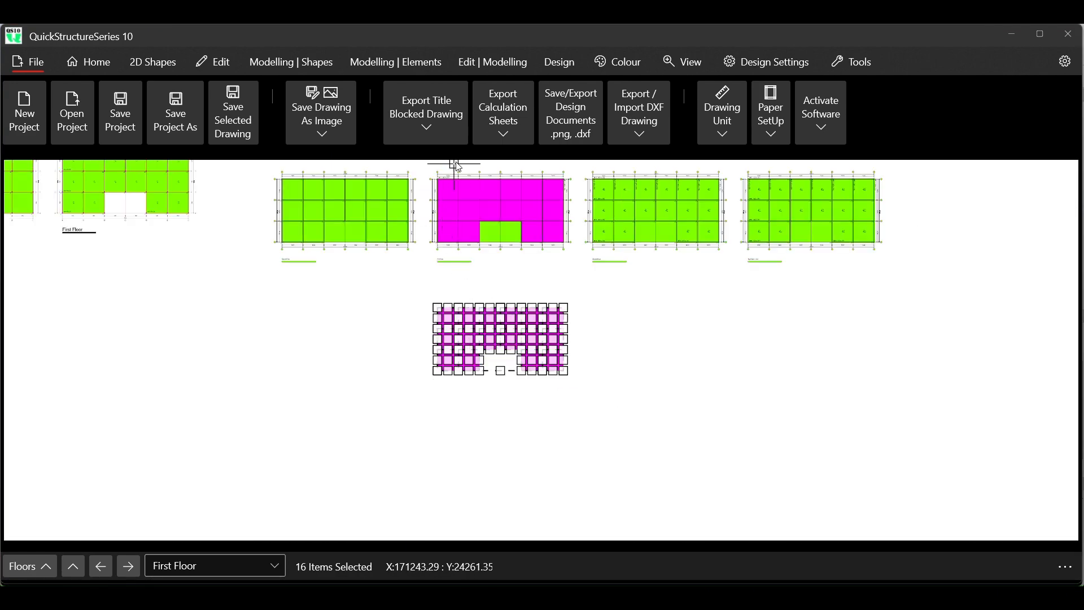
pyautogui.scroll(3, 473, 179)
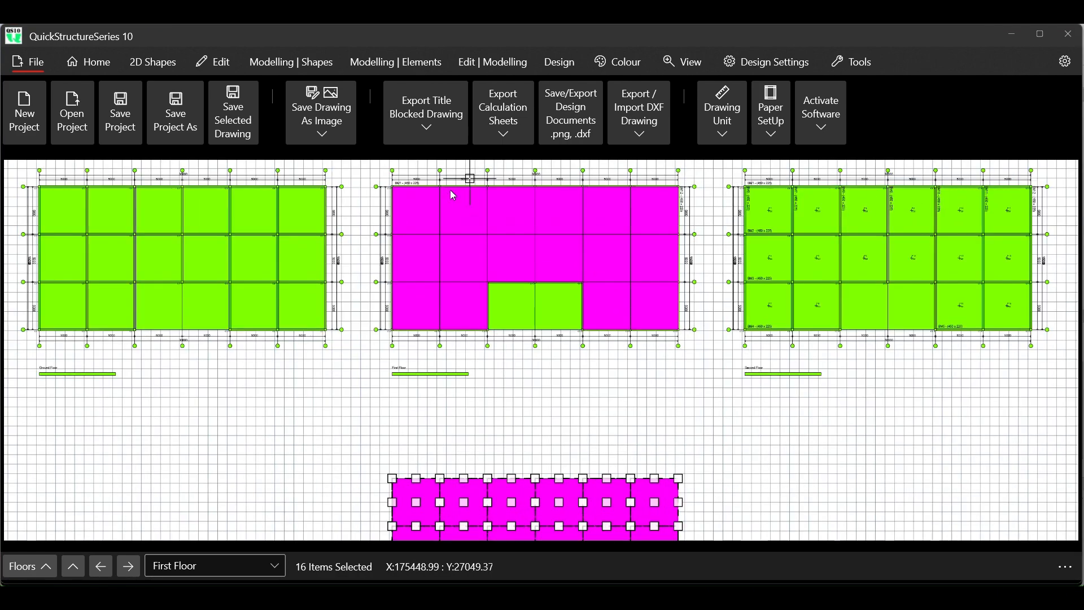
pyautogui.click(236, 73)
pyautogui.click(245, 113)
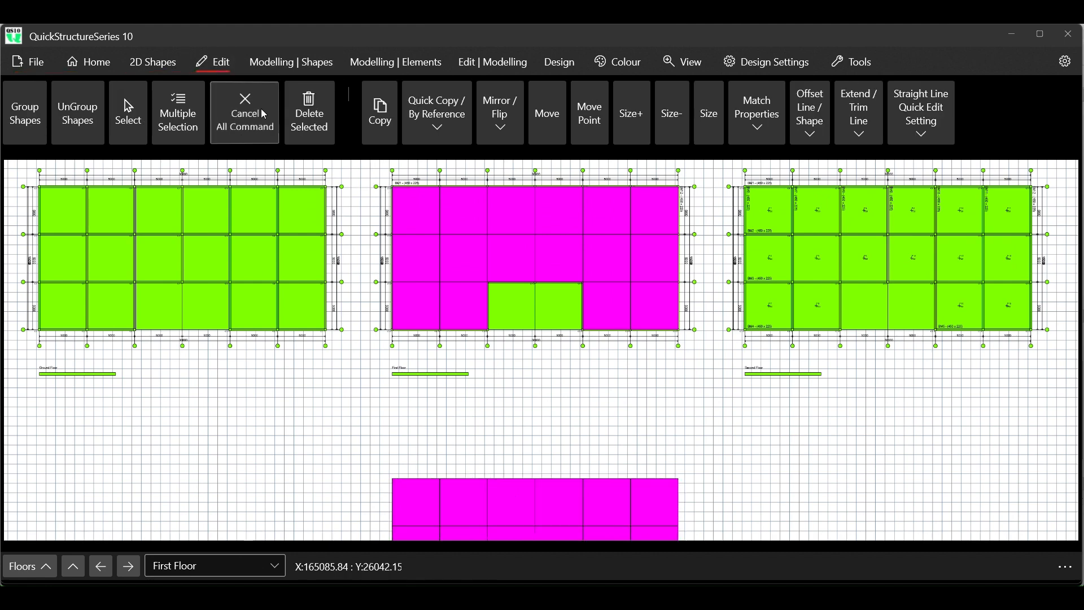
pyautogui.scroll(2, 526, 208)
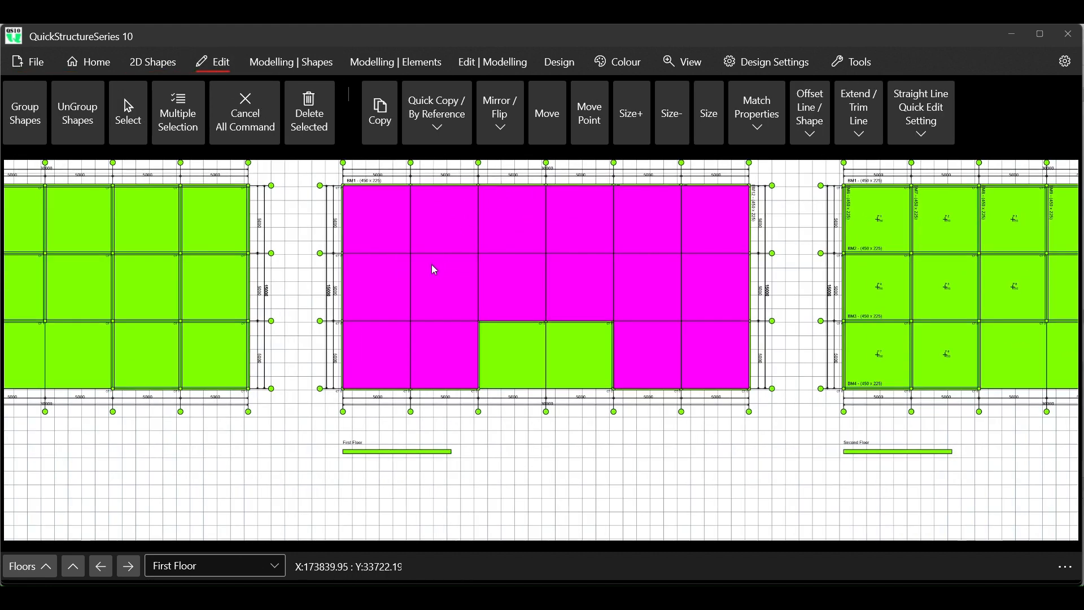
# - Switch to the new project window and window-select all 16 magenta rectangles of the inserted drawing
pyautogui.scroll(-1, 435, 259)
pyautogui.scroll(-2, 428, 236)
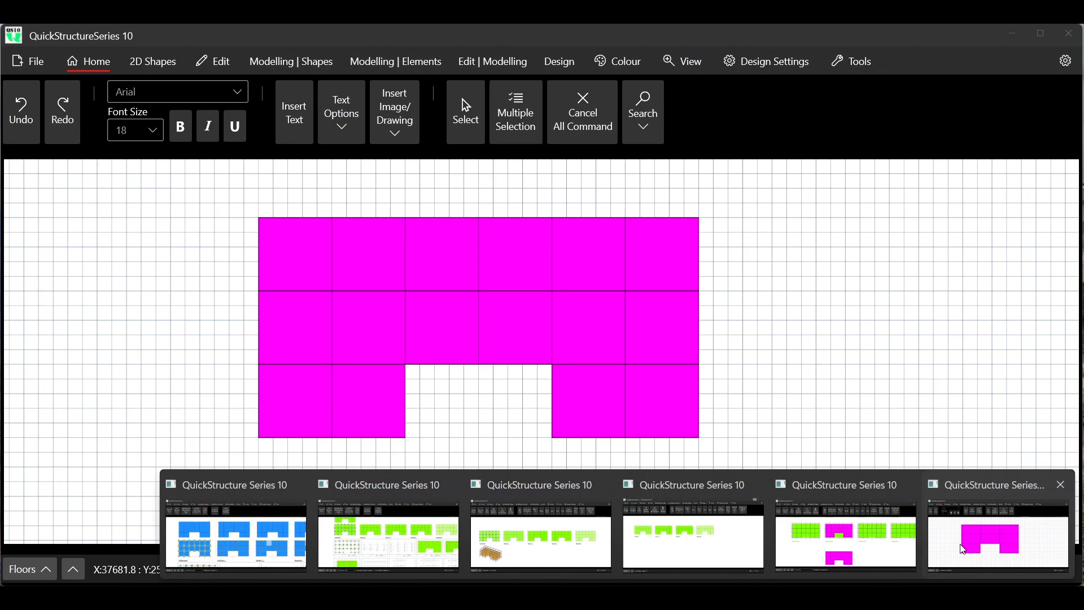
pyautogui.click(997, 537)
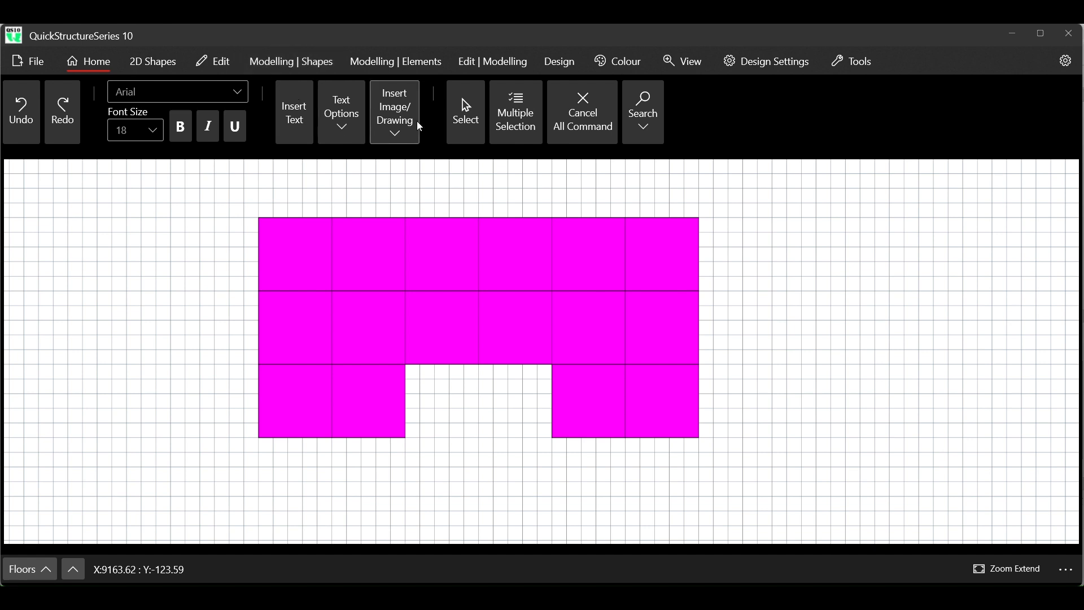
pyautogui.click(516, 124)
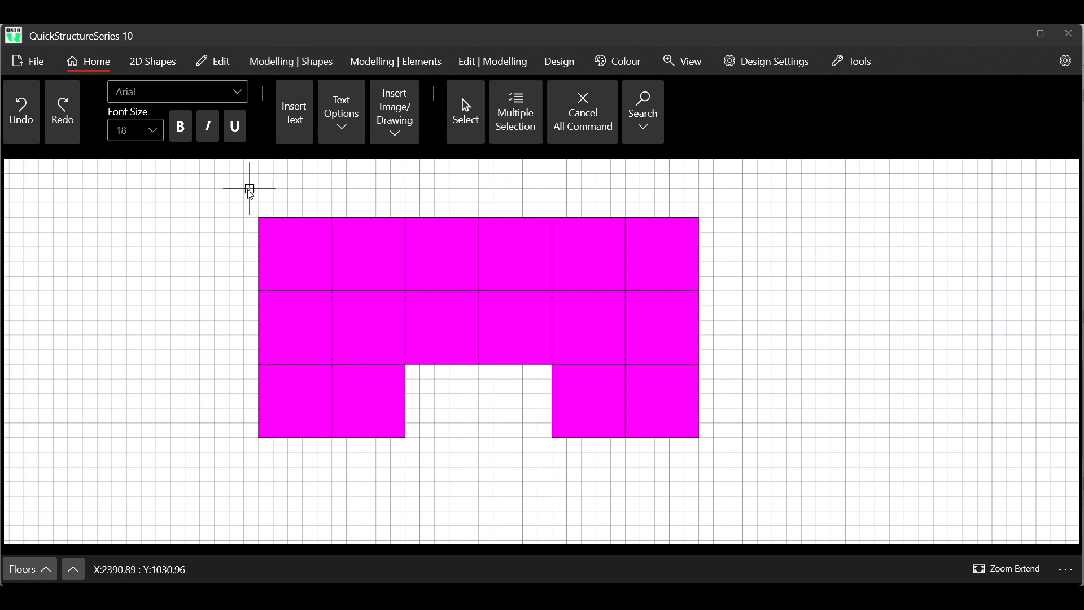
pyautogui.moveTo(246, 199); pyautogui.dragTo(699, 449)
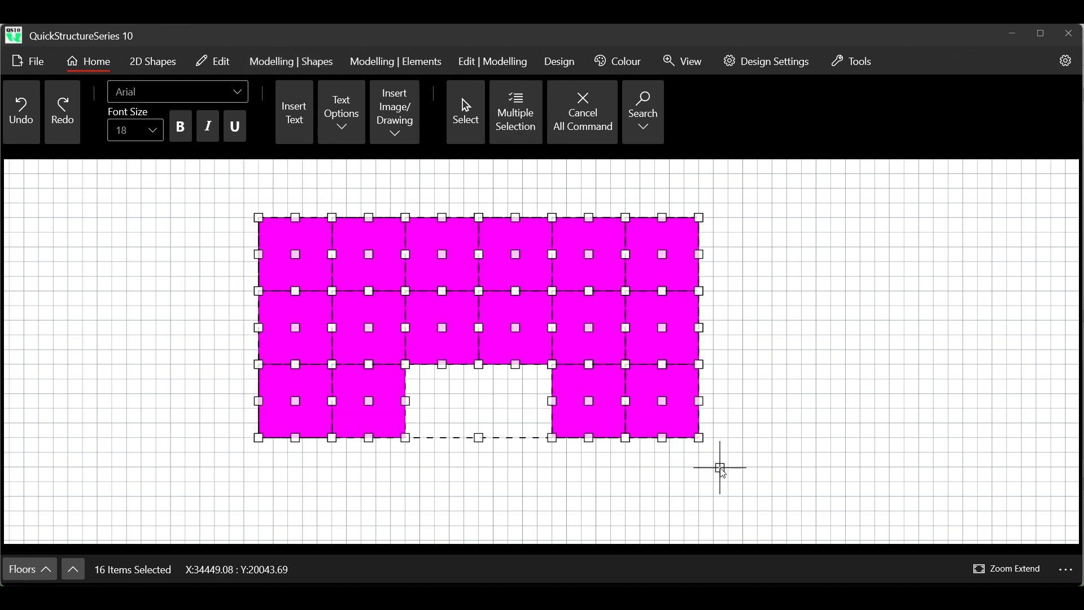
# - Add a new ground floor from the selected magenta rectangles and accept the confirmation
pyautogui.click(293, 66)
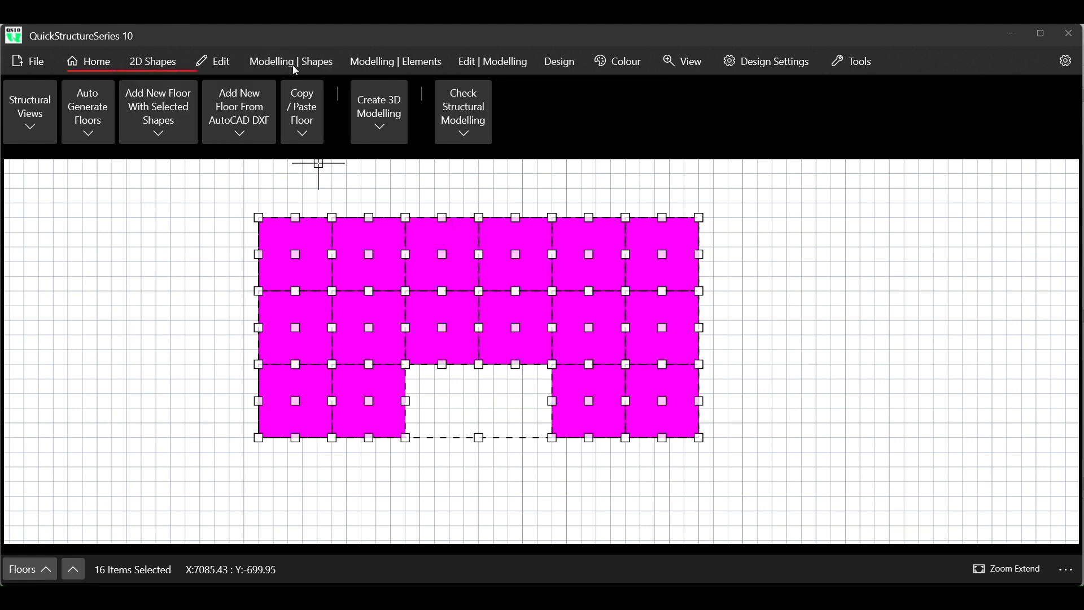
pyautogui.click(162, 123)
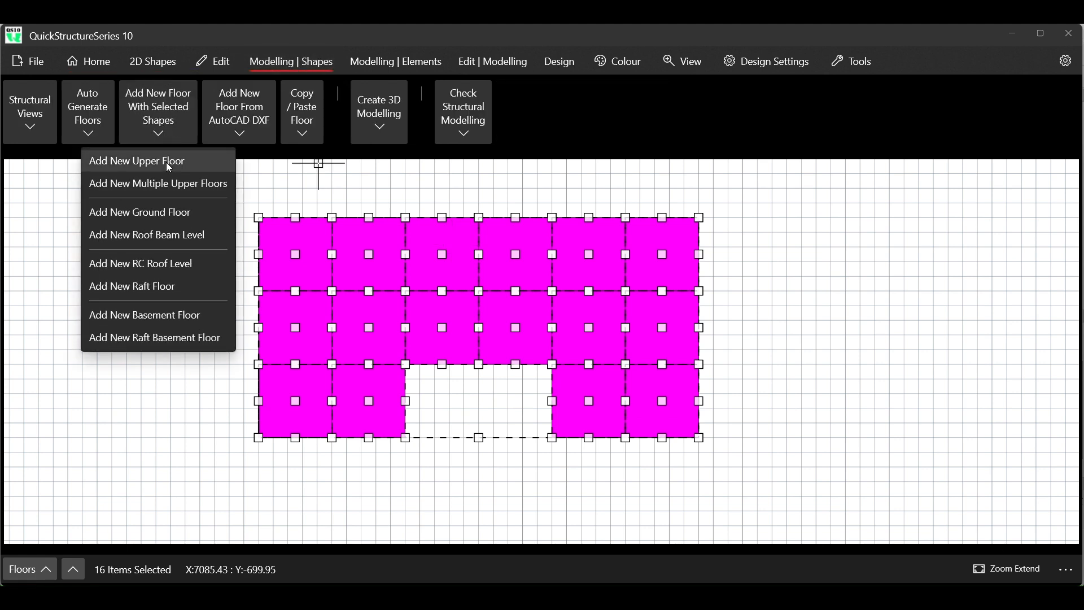
pyautogui.click(161, 214)
pyautogui.click(449, 350)
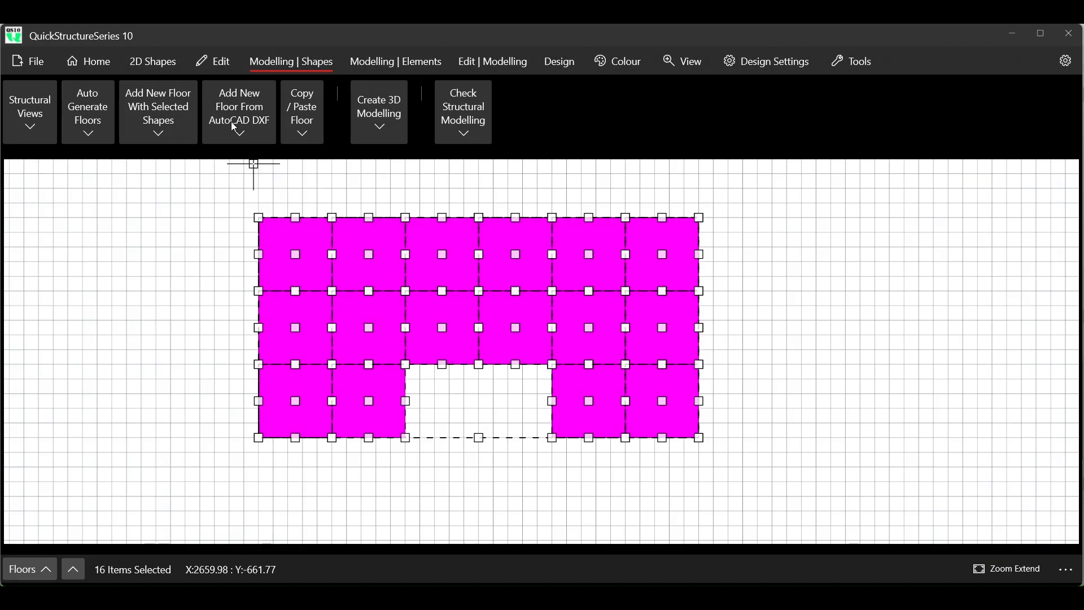
# - Add a new upper floor directly above the ground floor from the selected shapes and confirm it
pyautogui.click(159, 108)
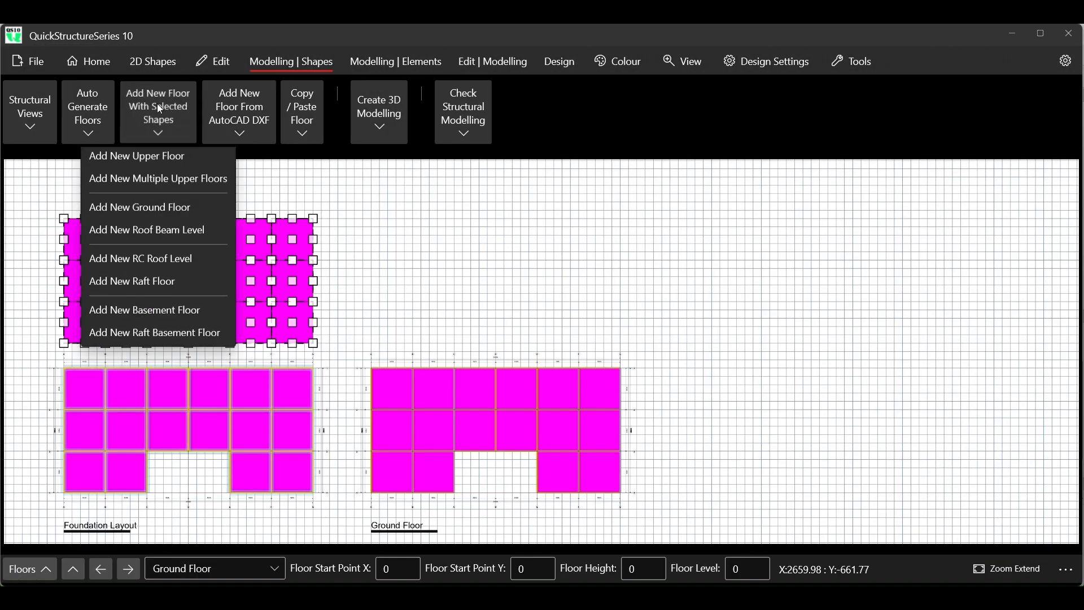
pyautogui.click(157, 159)
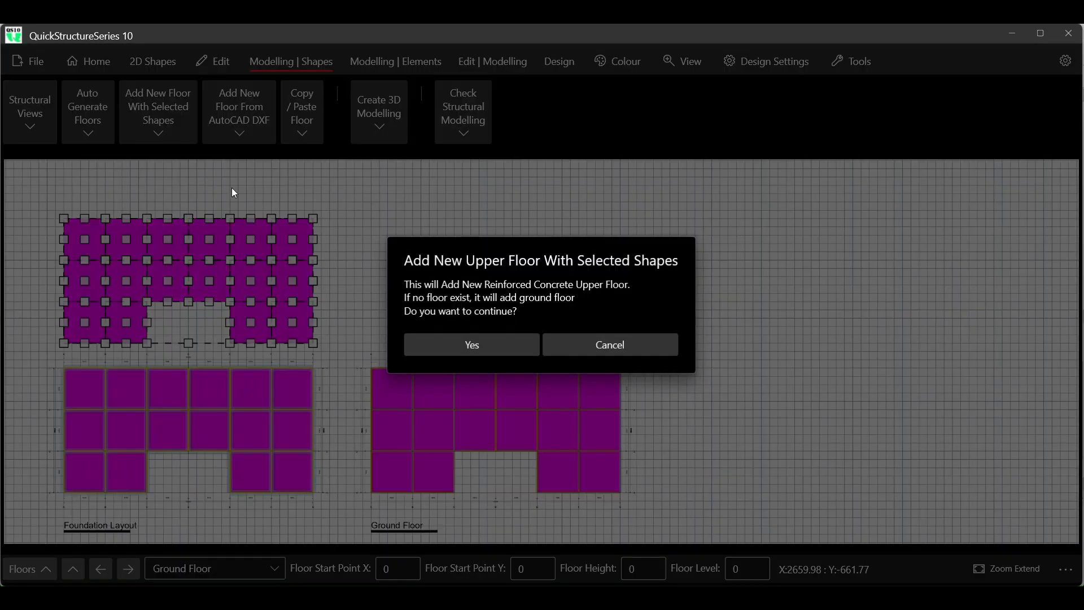
pyautogui.click(466, 346)
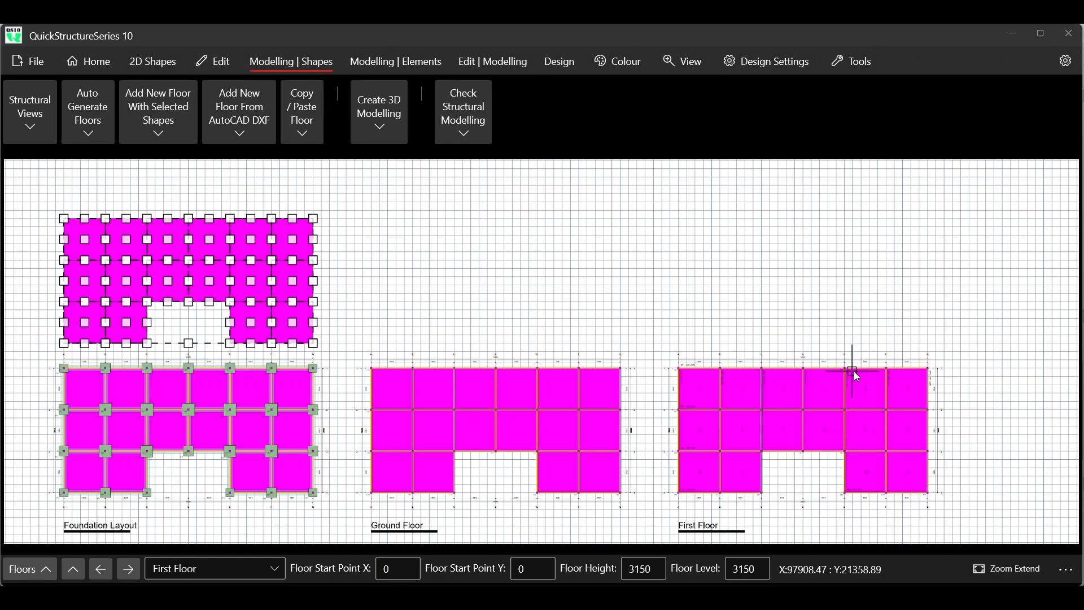
# - Add another upper floor above the First Floor from the same selected rectangles and confirm it
pyautogui.scroll(6, 852, 371)
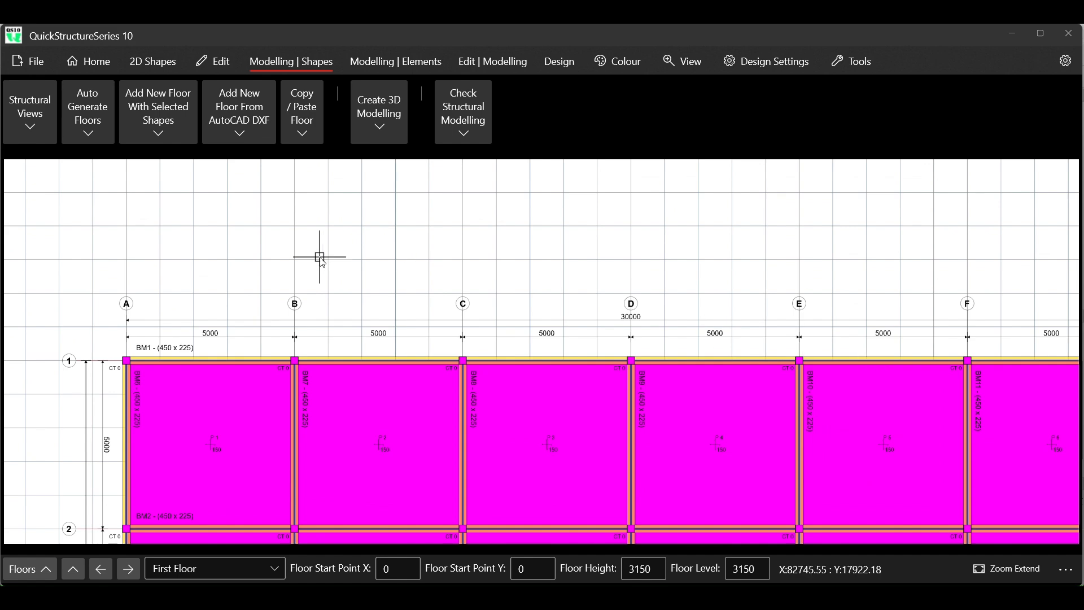
pyautogui.scroll(-2, 93, 219)
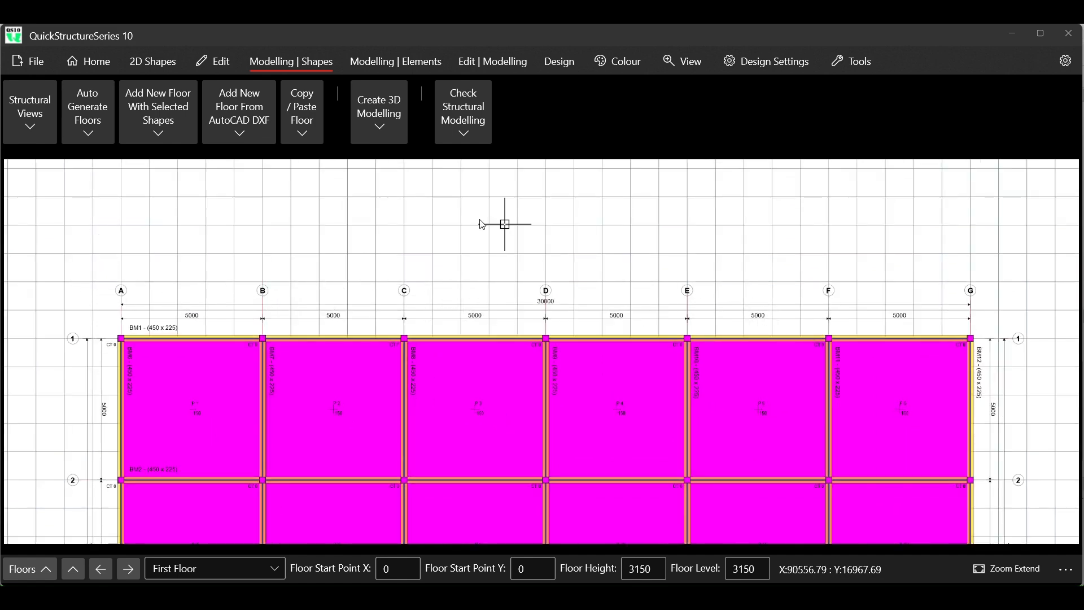
pyautogui.scroll(-6, 482, 225)
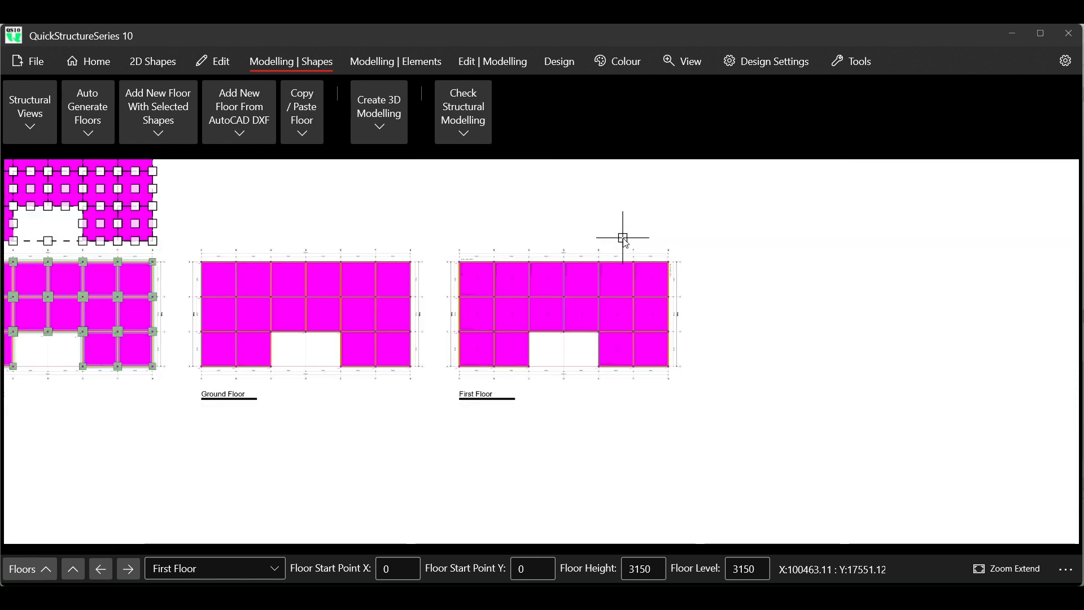
pyautogui.scroll(-1, 625, 240)
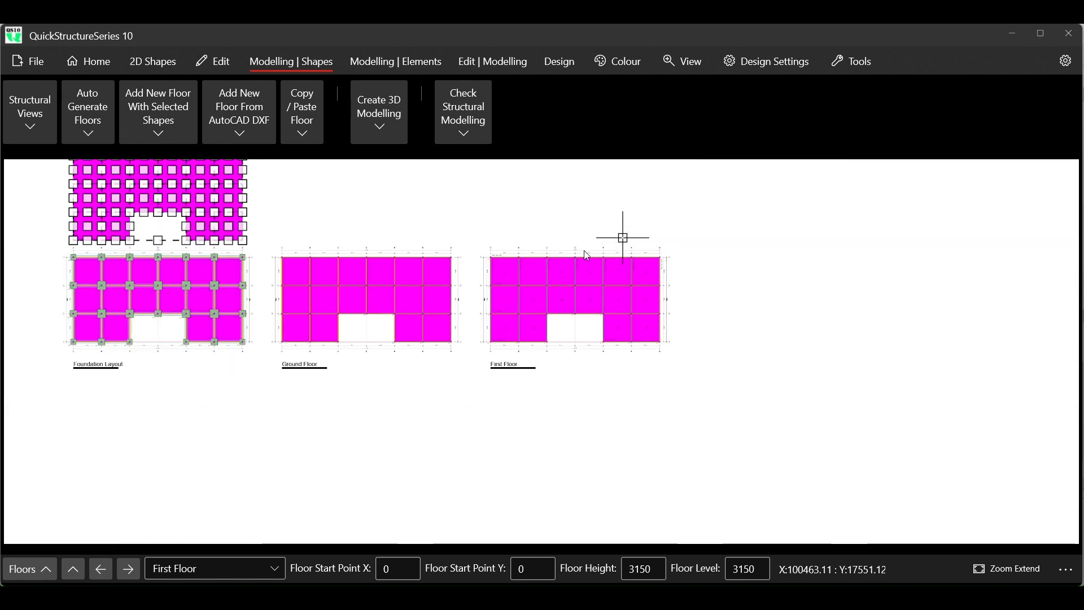
pyautogui.click(137, 137)
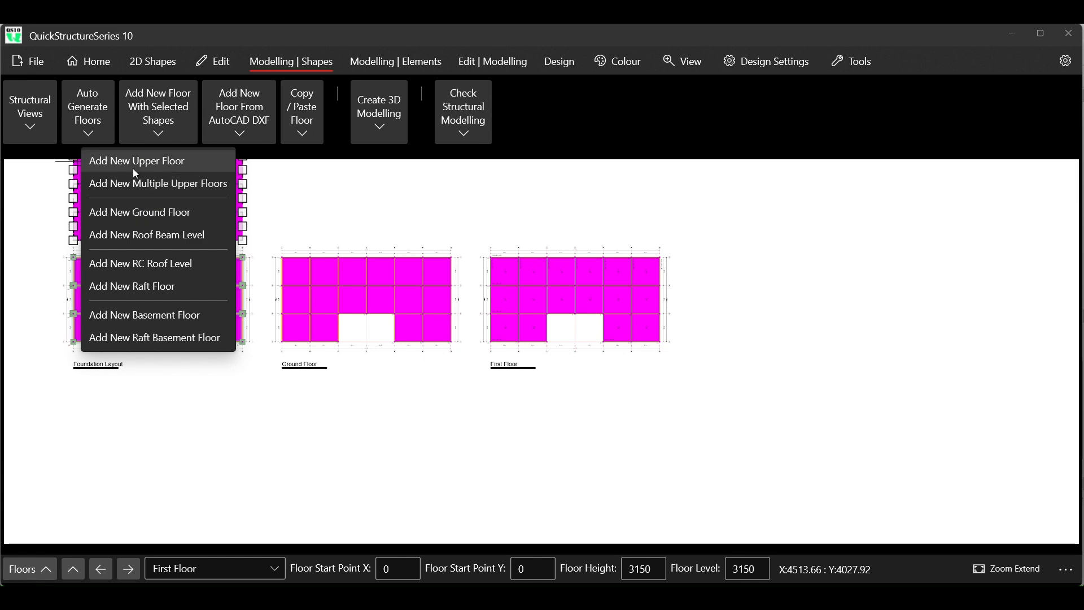
pyautogui.click(134, 169)
pyautogui.click(429, 341)
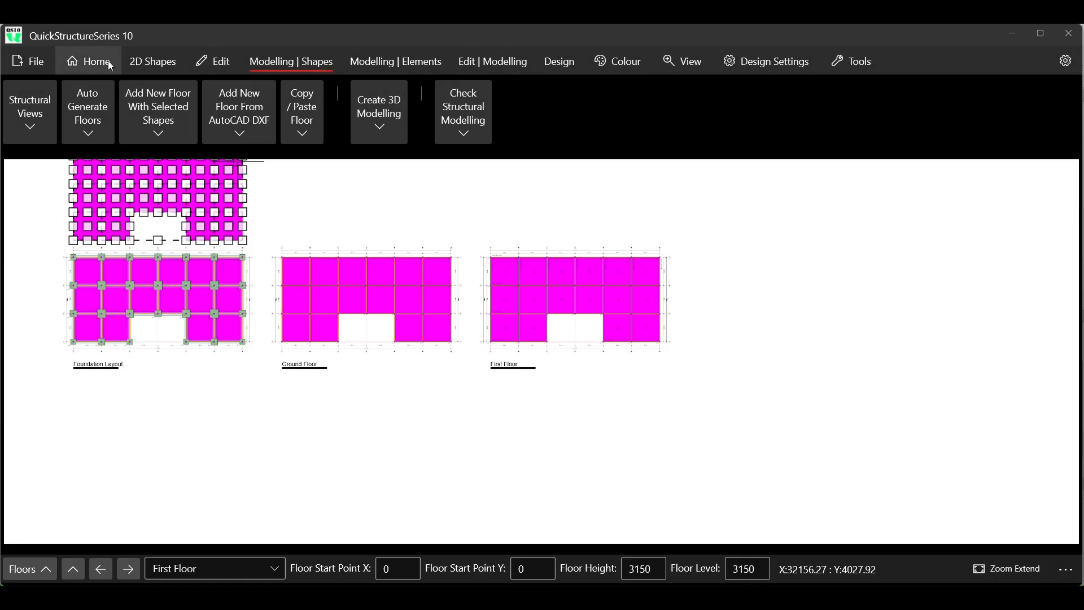
# - Add a new roof beam level above the Second Floor from the selected shapes and confirm it
pyautogui.click(171, 125)
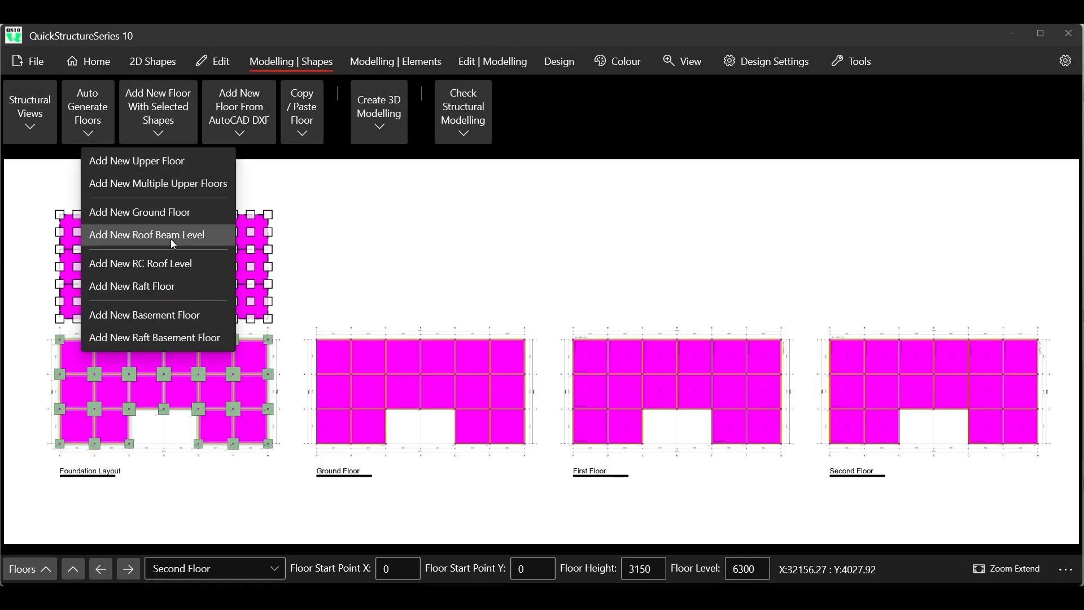
pyautogui.click(171, 239)
pyautogui.click(422, 343)
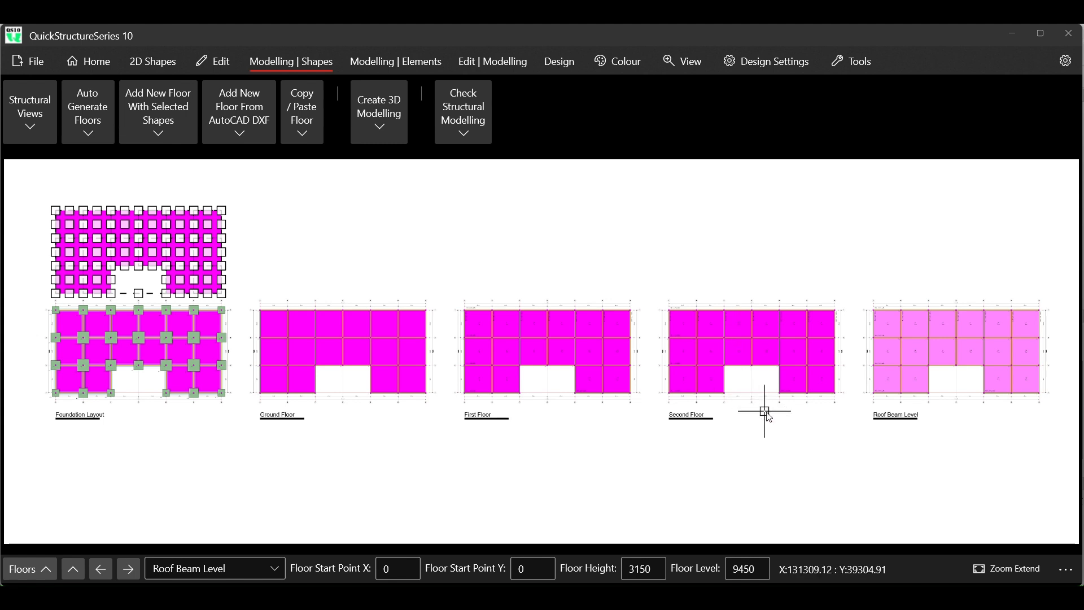
# - Switch back to the project window with the floor plans and compare the magenta First Floor tracing with the surrounding DXF plans
pyautogui.moveTo(796, 582)
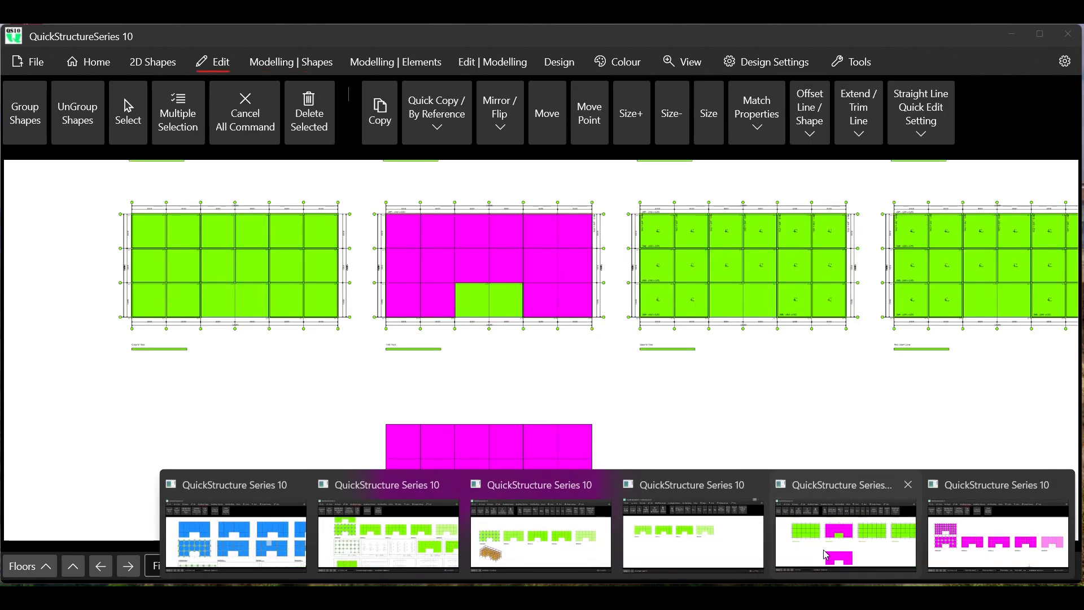
pyautogui.click(826, 556)
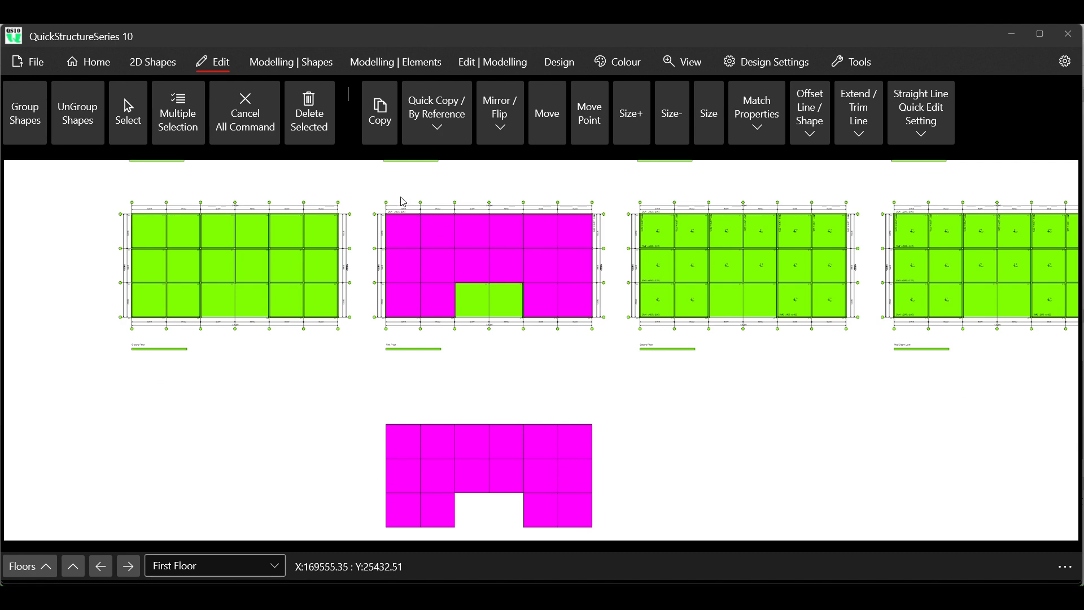
pyautogui.scroll(2, 402, 201)
pyautogui.scroll(2, 402, 202)
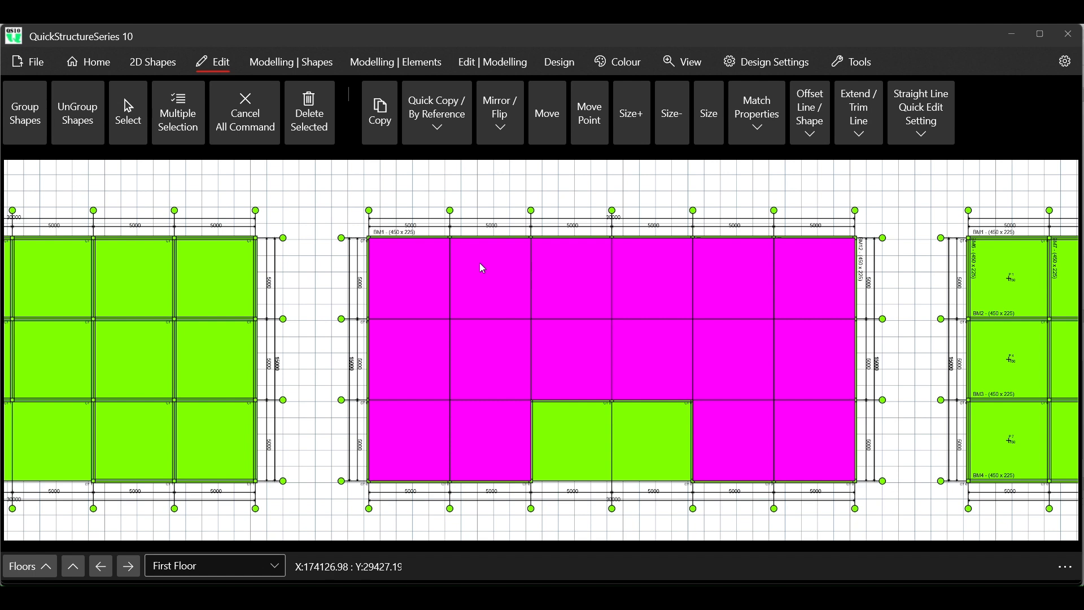
pyautogui.scroll(-3, 284, 238)
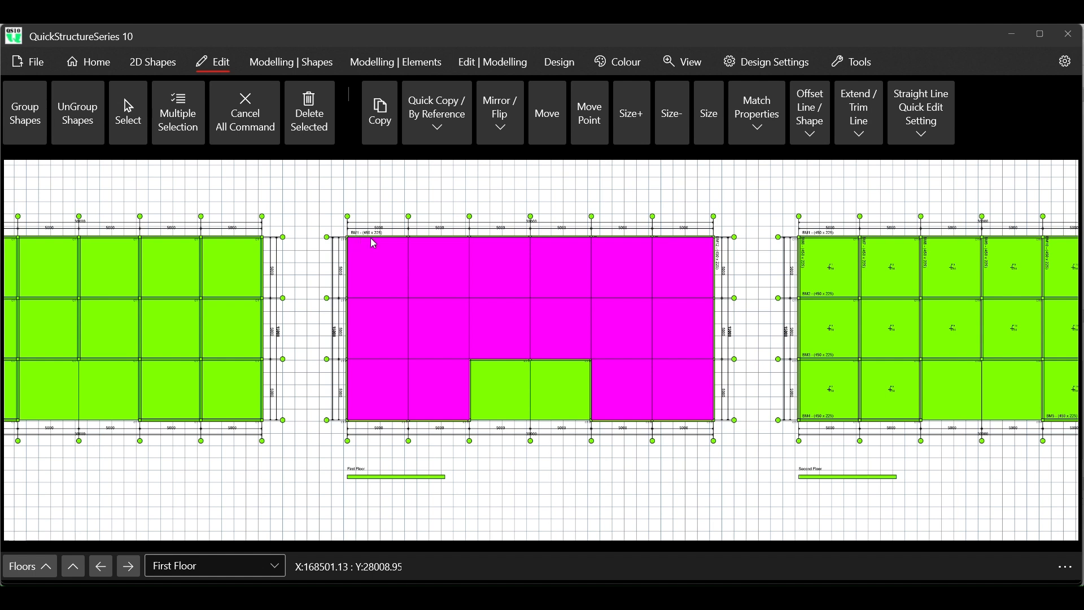
pyautogui.scroll(-2, 470, 273)
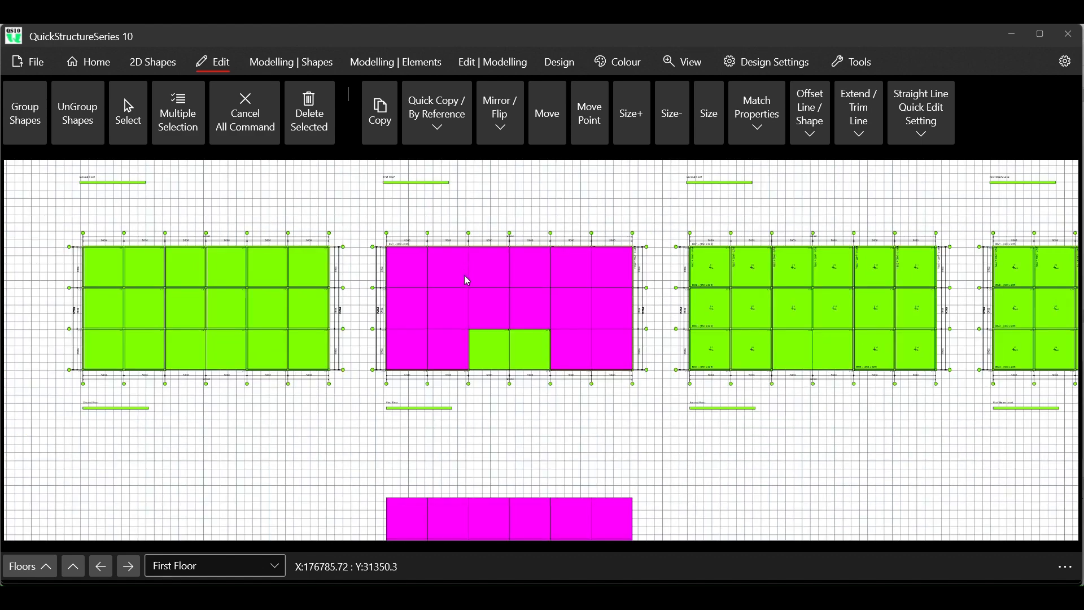
pyautogui.scroll(2, 464, 273)
pyautogui.scroll(-5, 462, 299)
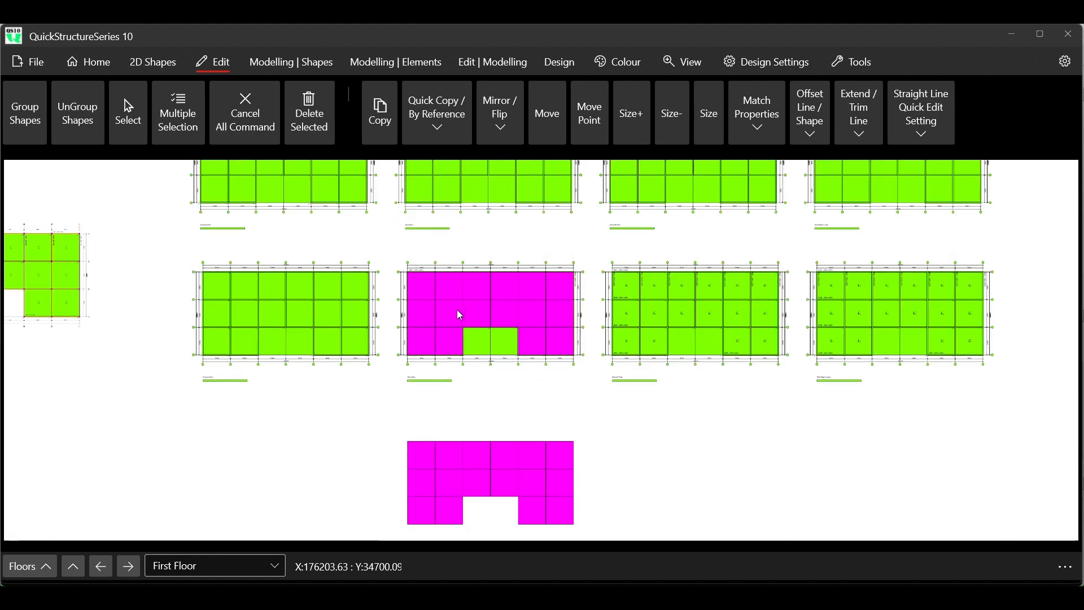
pyautogui.scroll(4, 236, 266)
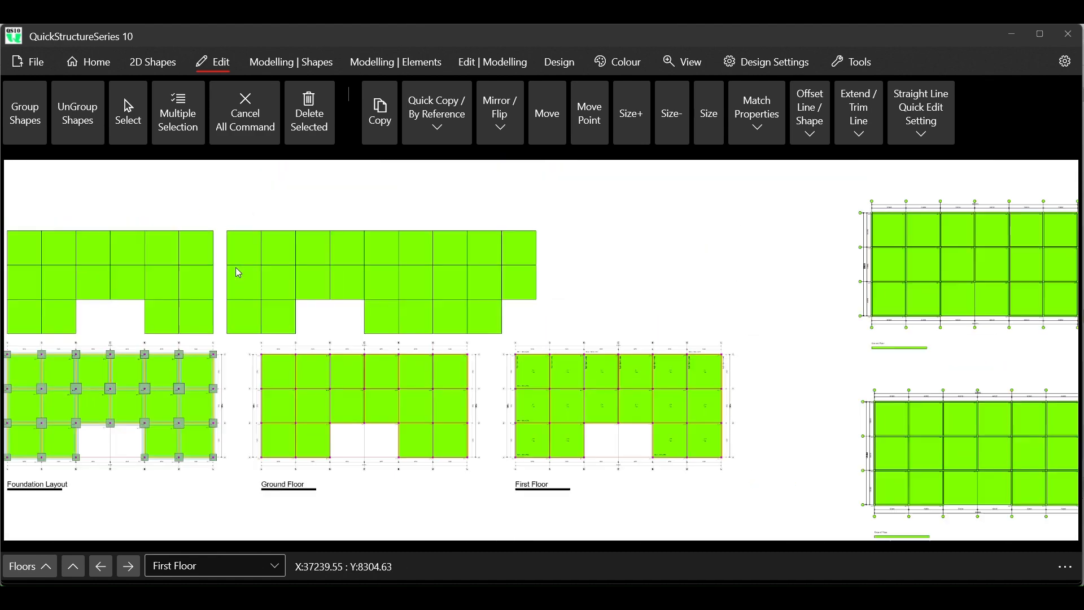
pyautogui.scroll(-4, 236, 266)
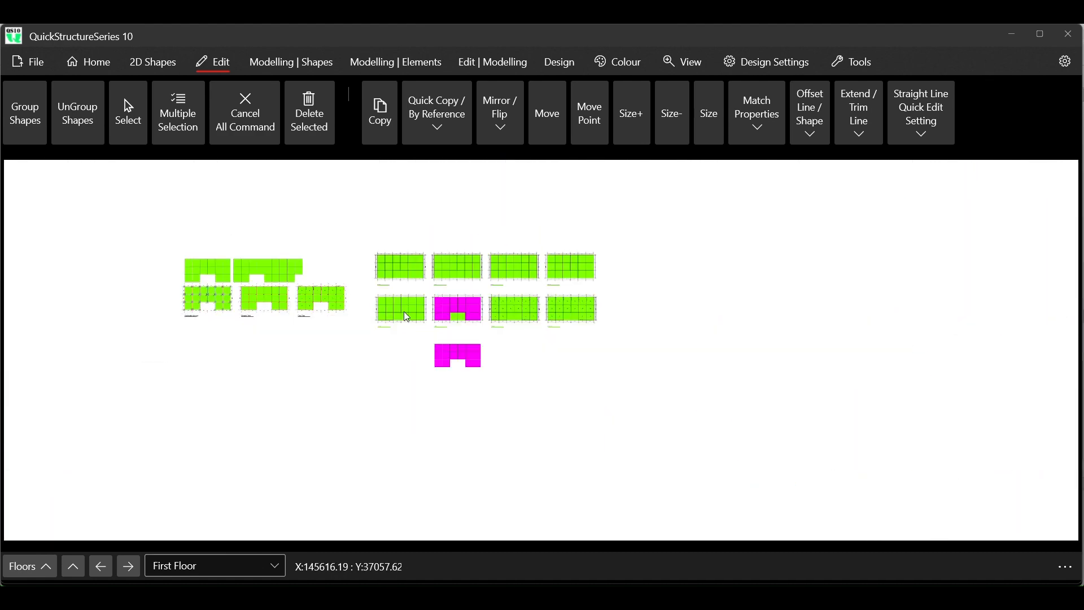
pyautogui.scroll(5, 435, 312)
pyautogui.scroll(5, 879, 281)
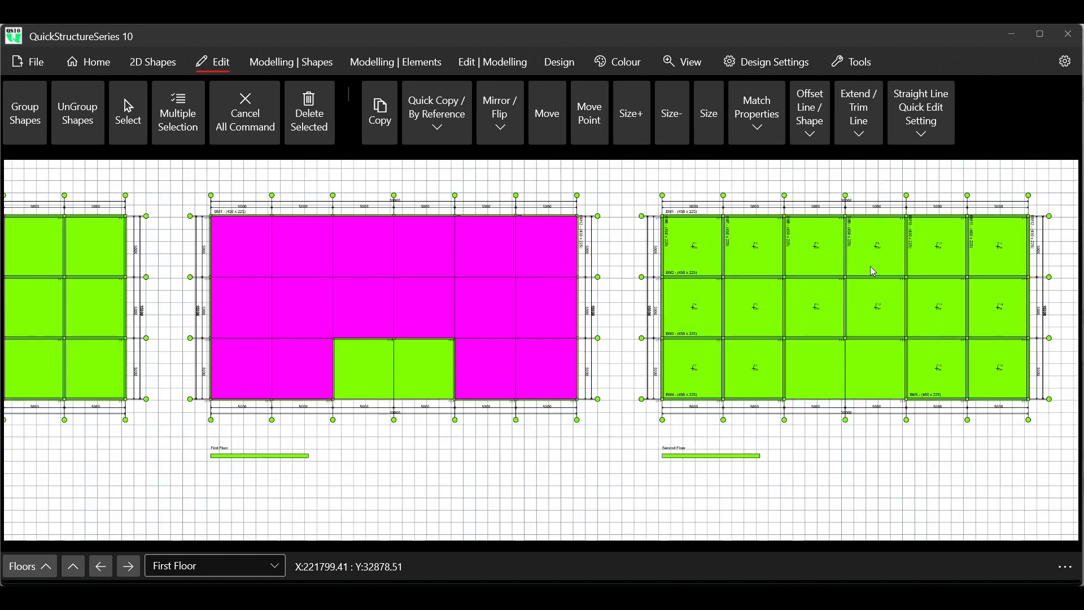
pyautogui.scroll(2, 512, 284)
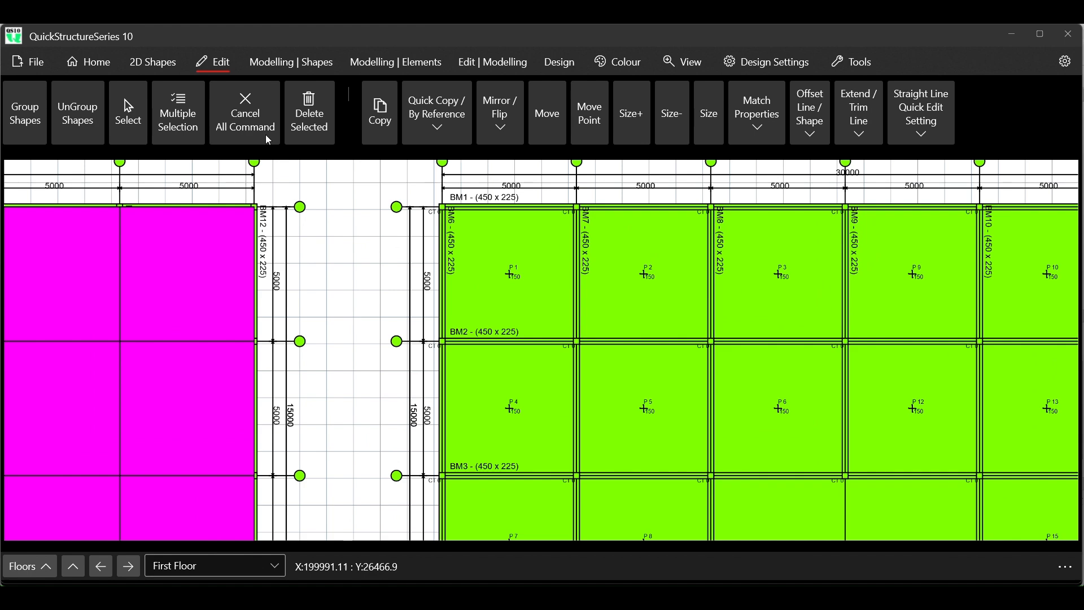
# - Draw a magenta rectangle about 5000 wide and 4000 high in the empty space below the Second Floor label
pyautogui.click(146, 69)
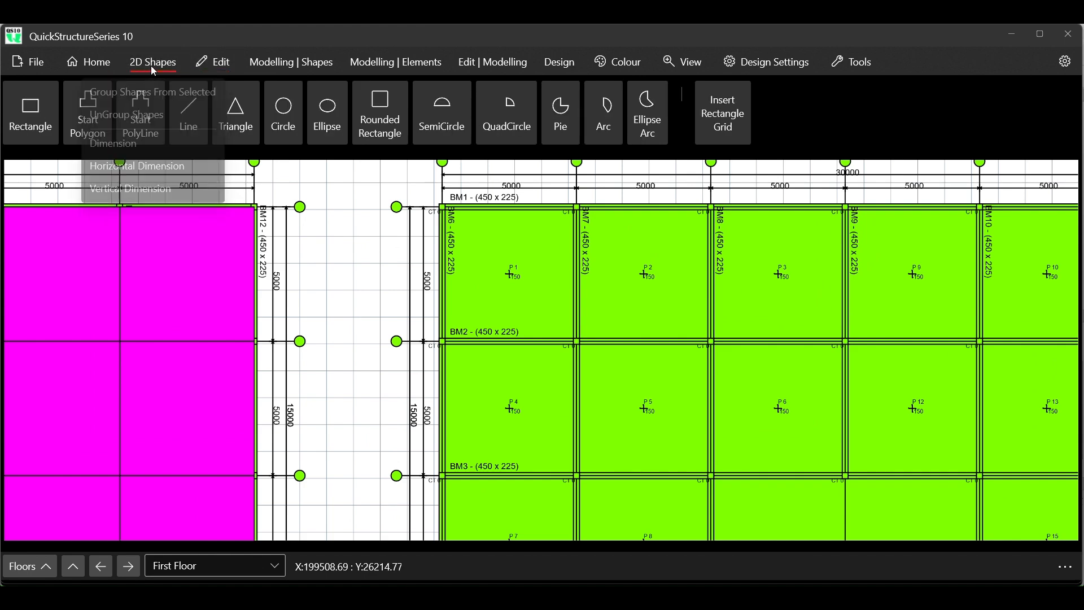
pyautogui.click(29, 108)
pyautogui.scroll(-1, 426, 199)
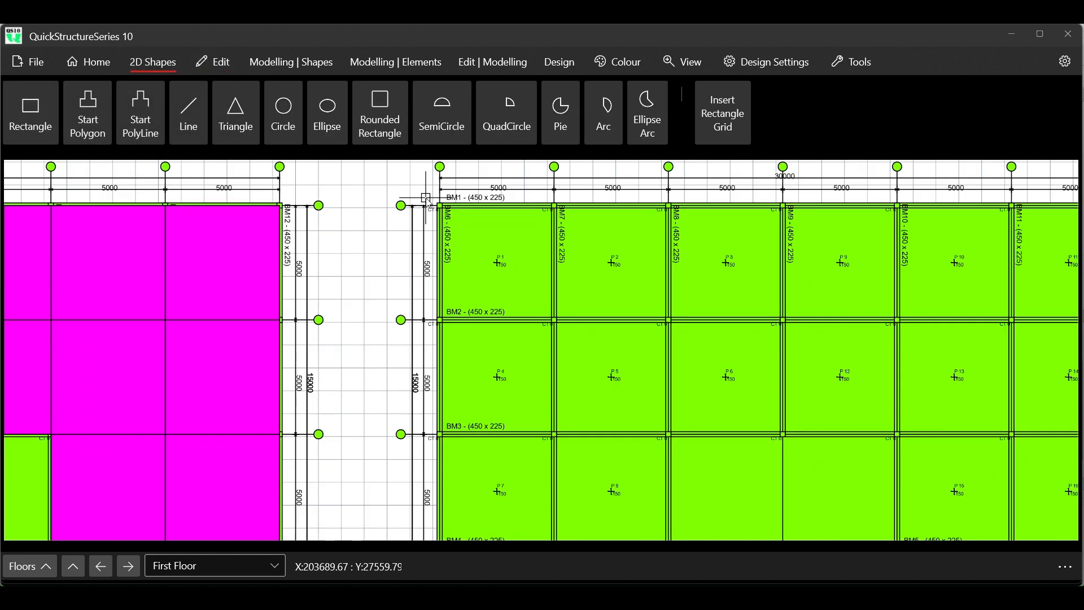
pyautogui.scroll(-3, 426, 199)
pyautogui.scroll(2, 443, 453)
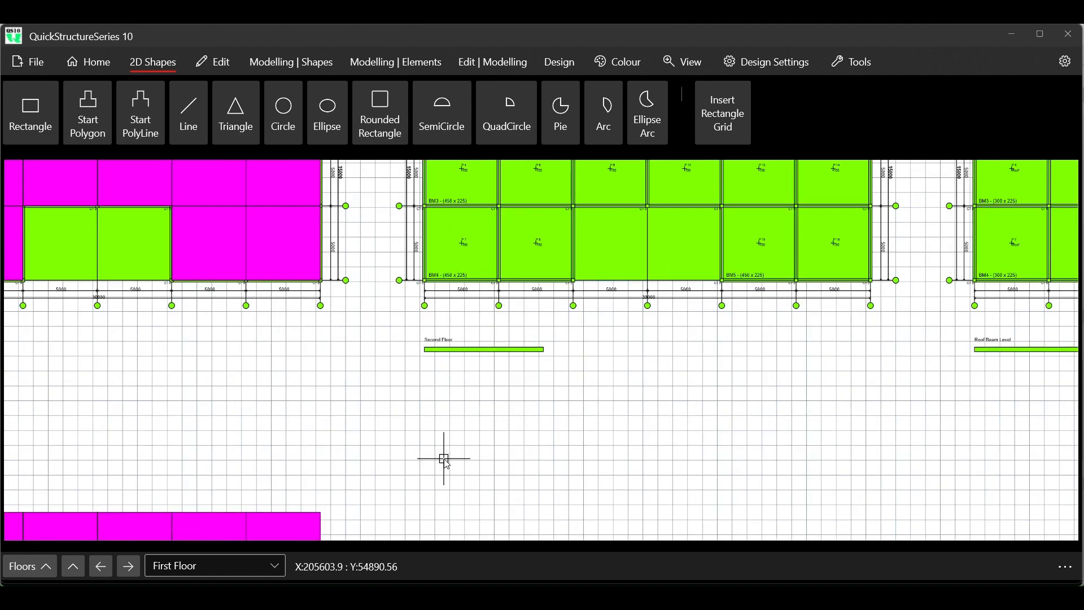
pyautogui.click(424, 401)
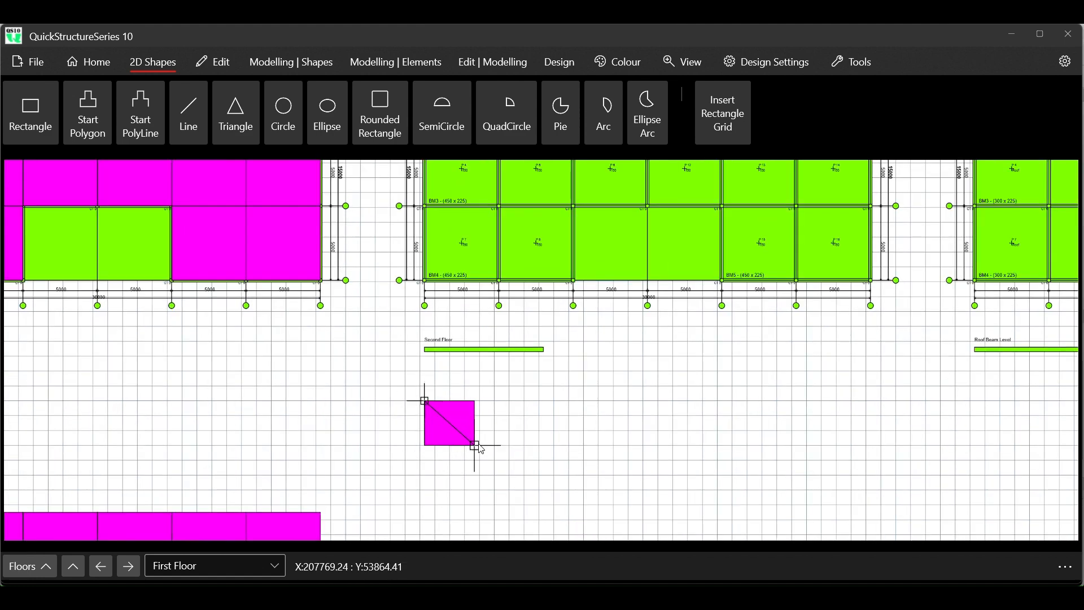
pyautogui.click(499, 460)
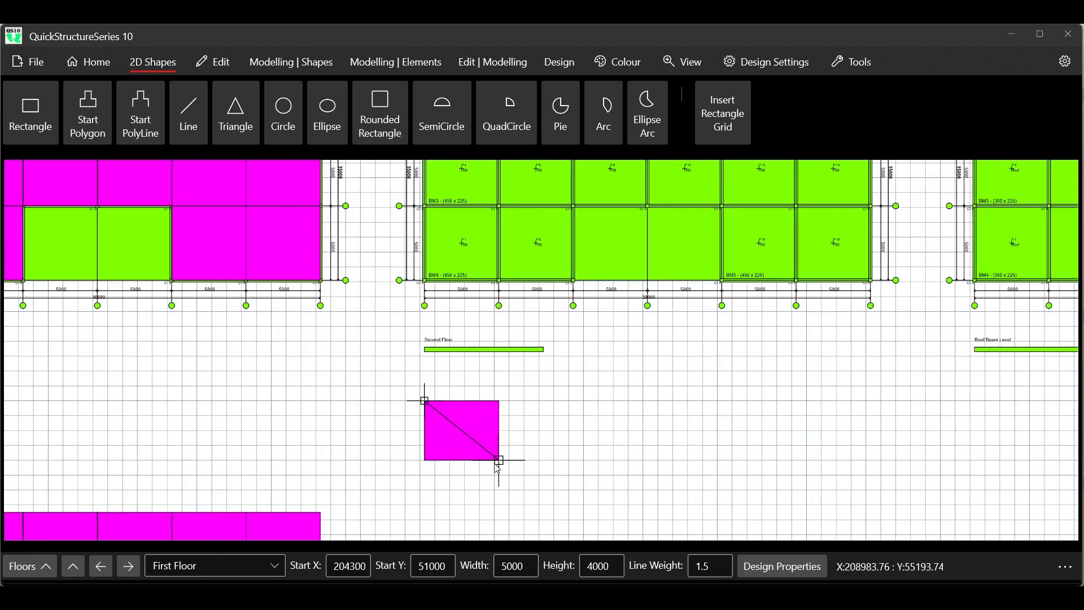
# - Set the height of the magenta rectangle below the Second Floor label to 5000
pyautogui.scroll(3, 440, 429)
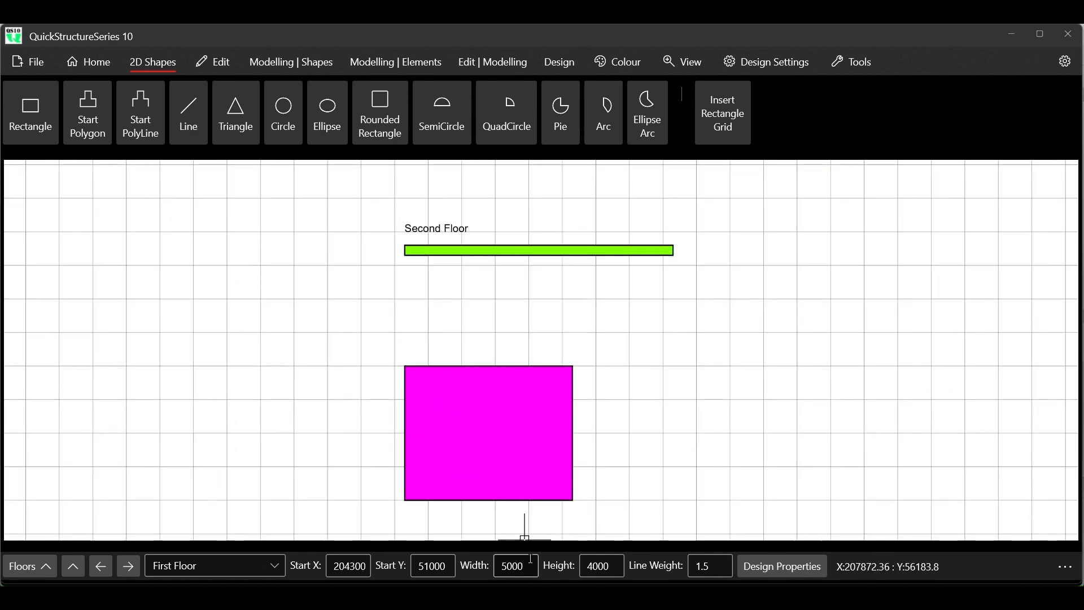
pyautogui.doubleClick(595, 566)
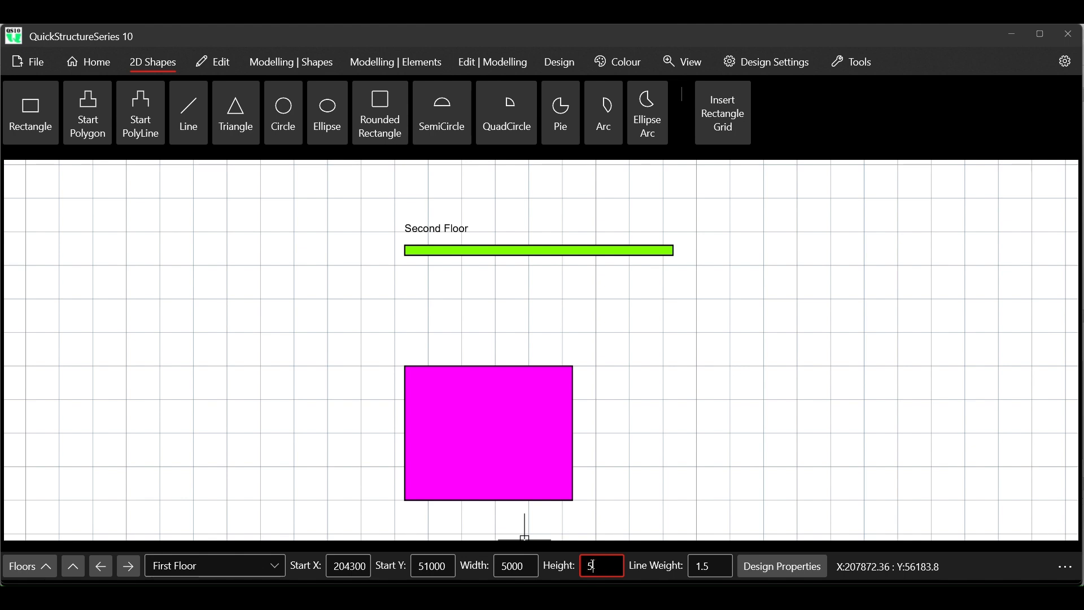
pyautogui.press('Return')
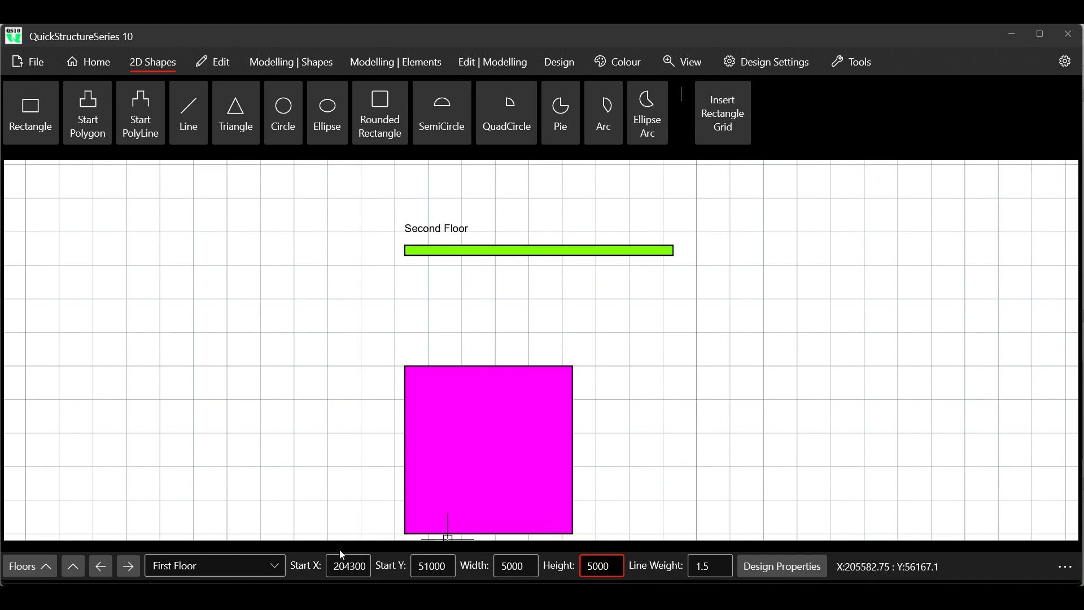
pyautogui.click(352, 566)
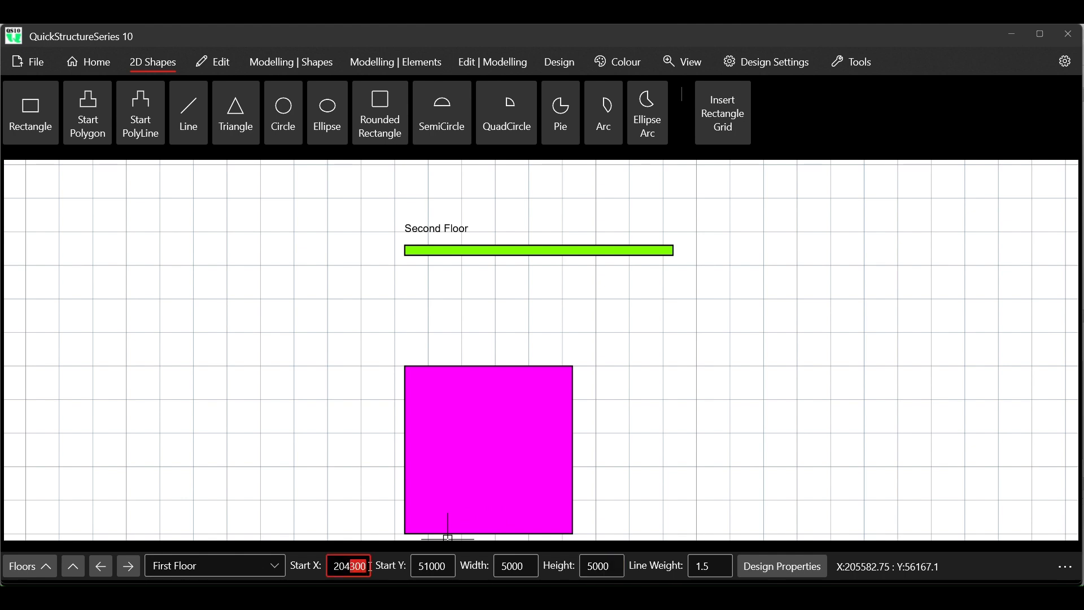
pyautogui.write('00')
pyautogui.press('BackSpace')
pyautogui.write('1')
pyautogui.press('Return')
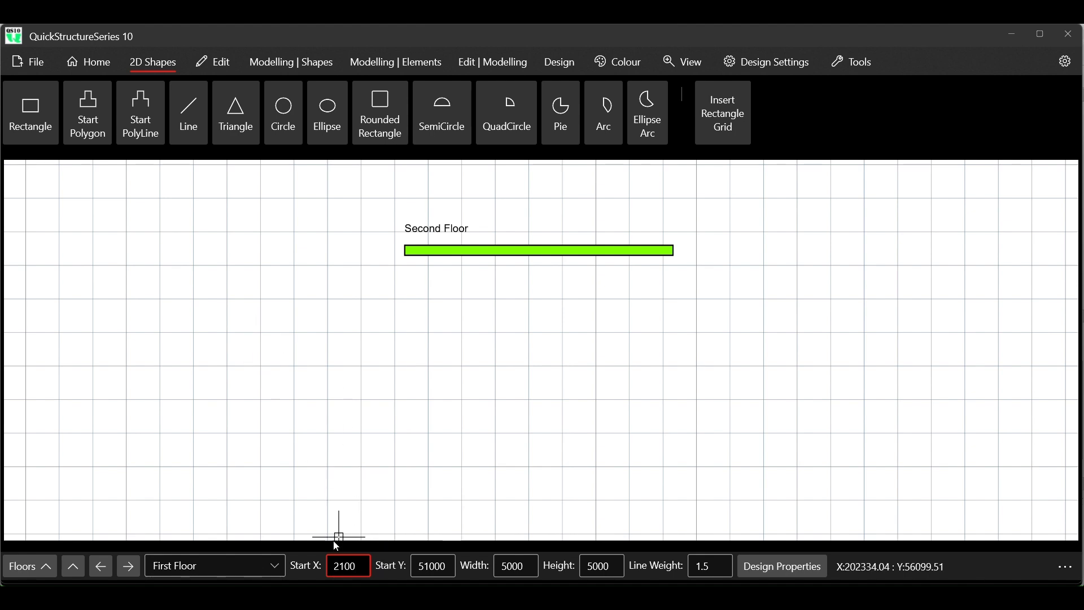
pyautogui.rightClick(363, 572)
pyautogui.click(406, 504)
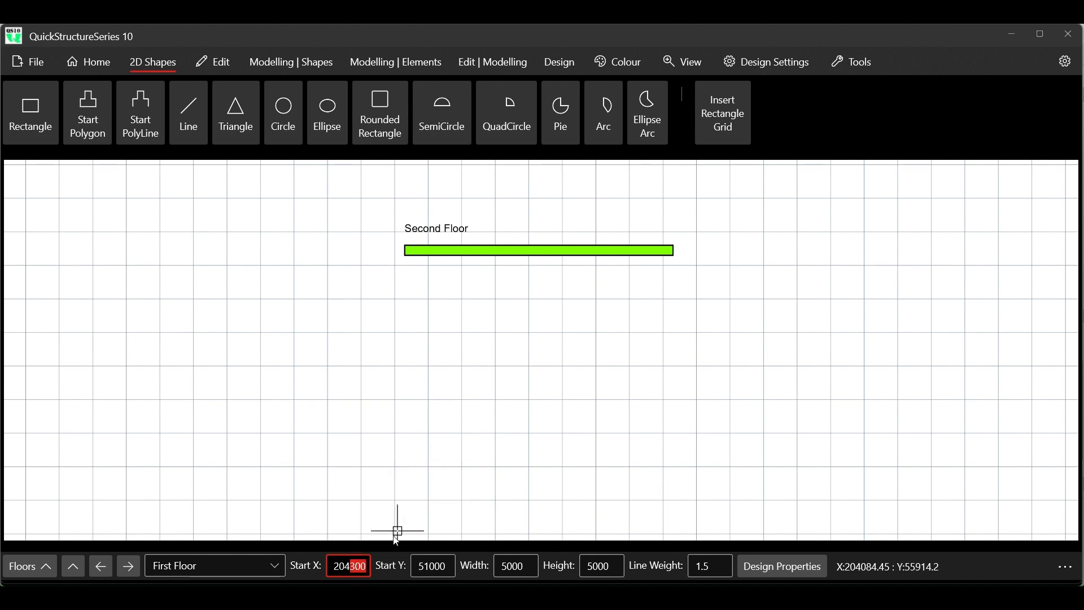
# - Set the Start X of the magenta rectangle below the Second Floor label to 204000
pyautogui.press('Return')
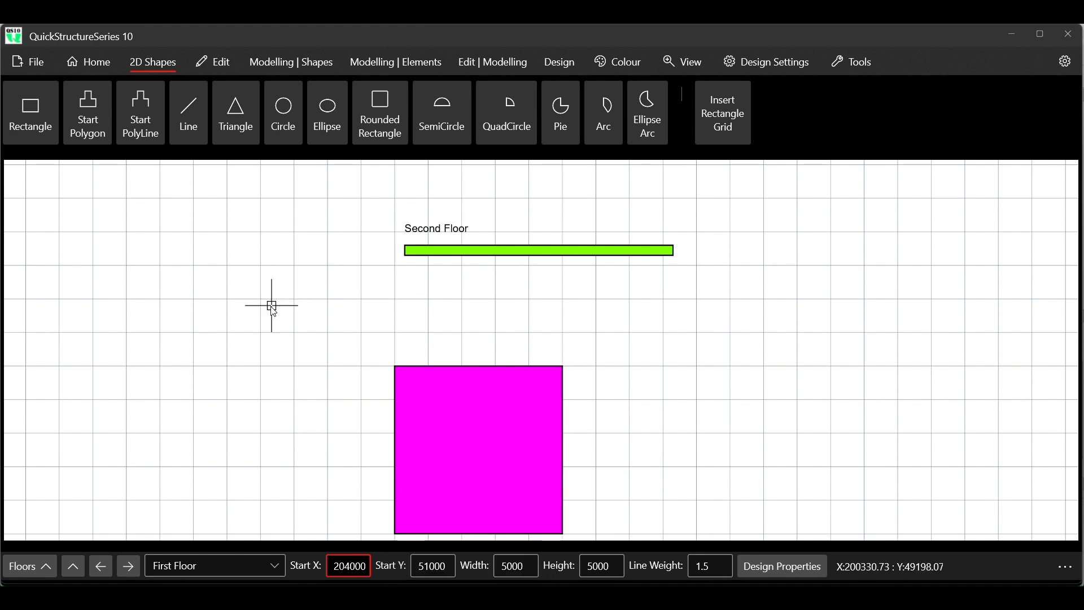
pyautogui.scroll(-2, 368, 296)
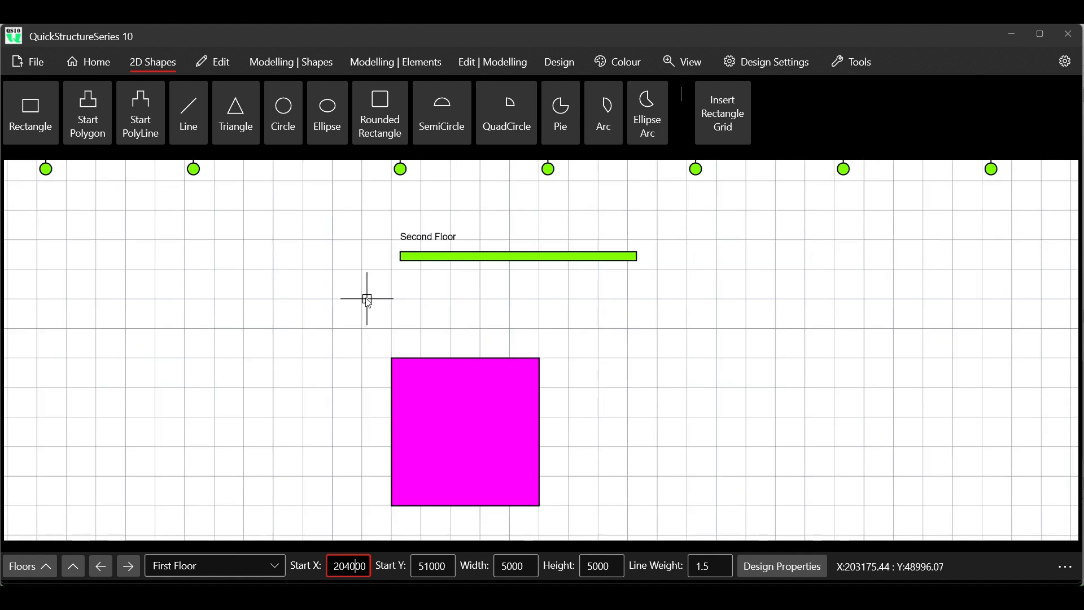
pyautogui.scroll(1, 433, 412)
pyautogui.scroll(1, 435, 420)
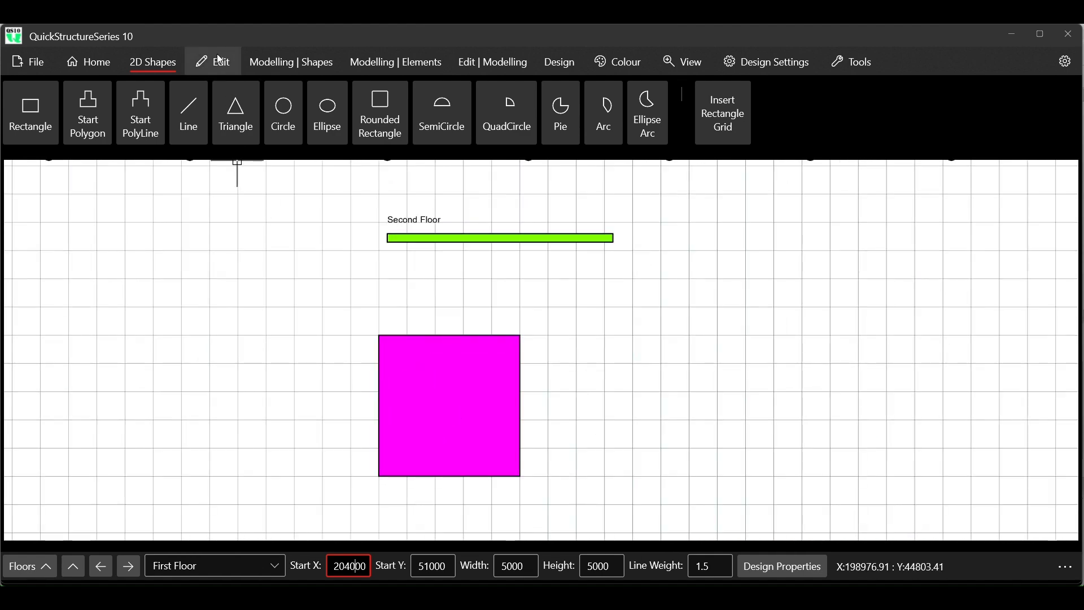
# - Select the 5000 by 5000 magenta rectangle, quick-copy it to its Right side, and cancel the active command to clear the selection
pyautogui.click(221, 60)
pyautogui.click(246, 111)
pyautogui.click(132, 108)
pyautogui.click(408, 378)
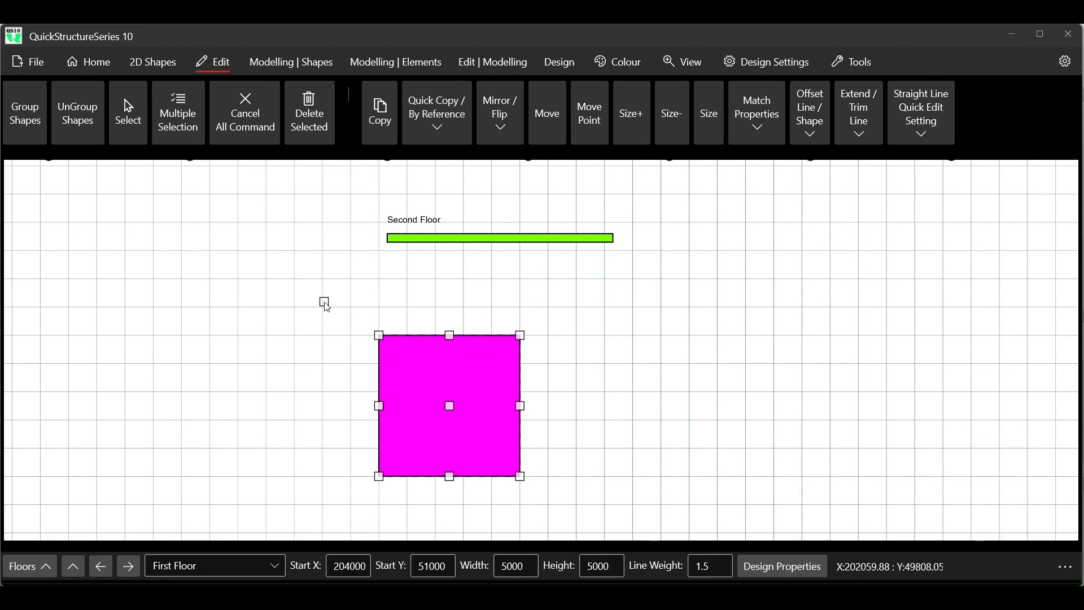
pyautogui.scroll(-2, 330, 308)
pyautogui.scroll(-4, 325, 303)
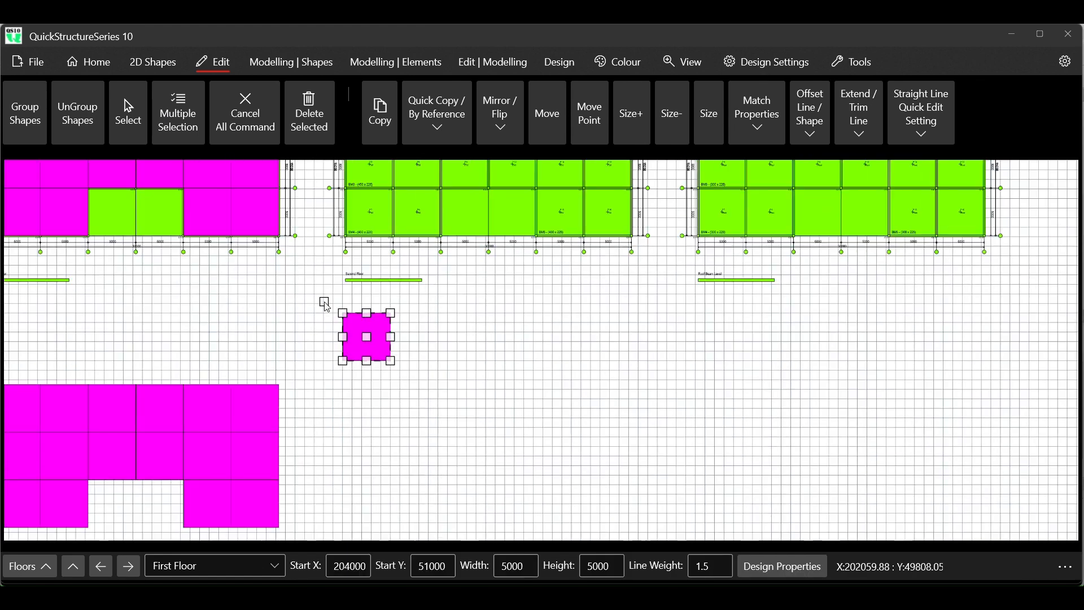
pyautogui.scroll(4, 319, 301)
pyautogui.scroll(1, 312, 292)
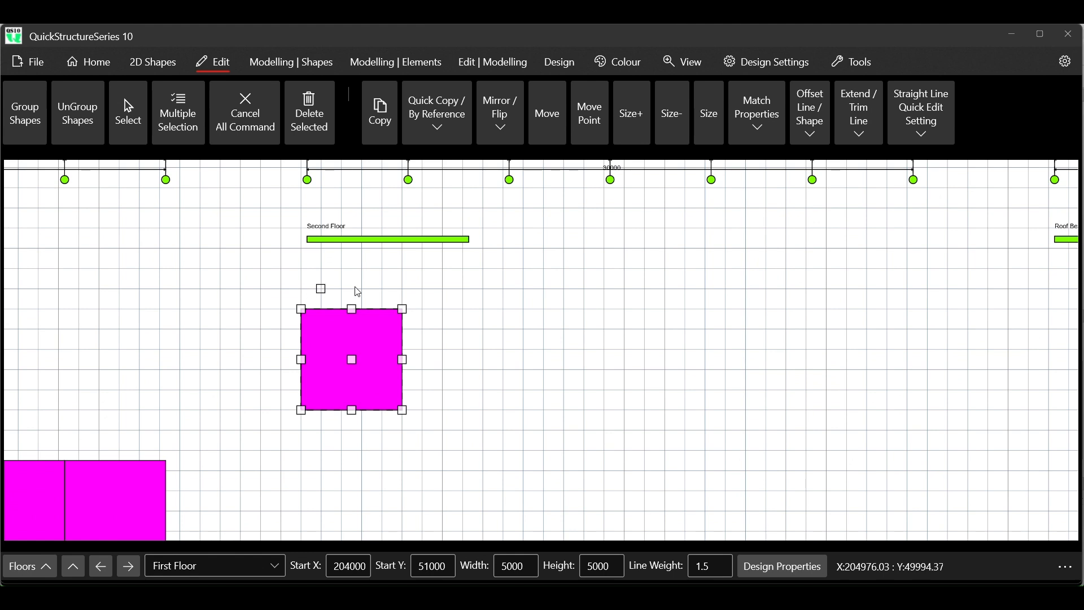
pyautogui.click(441, 138)
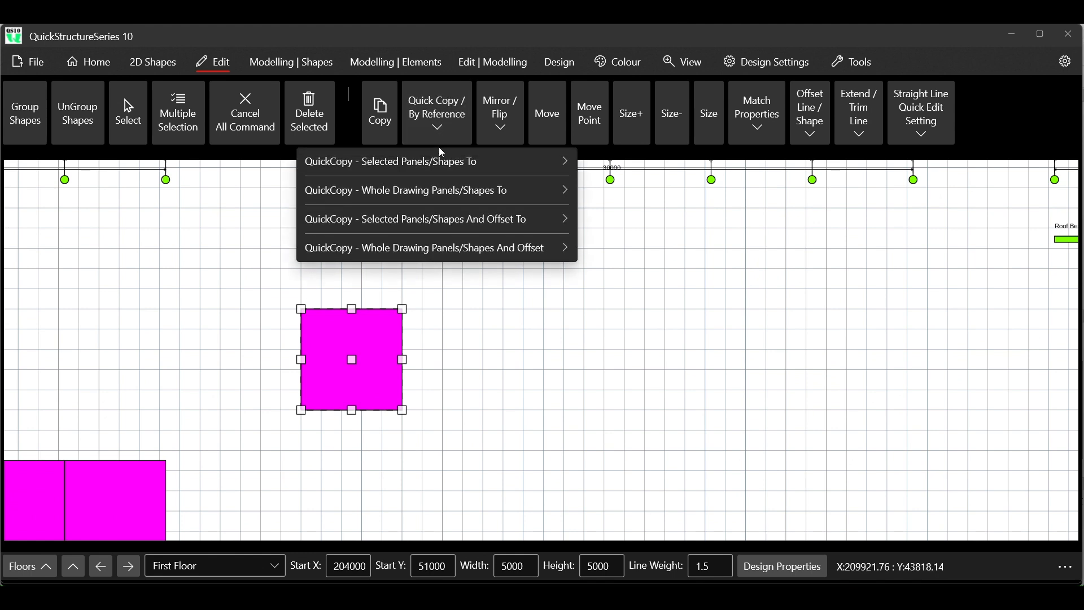
pyautogui.moveTo(452, 162)
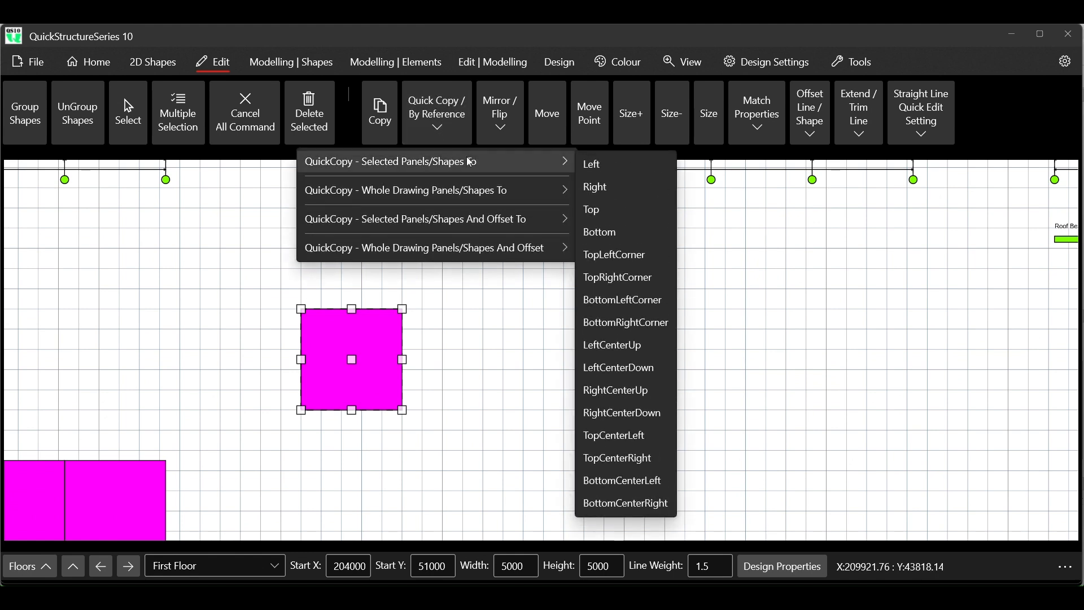
pyautogui.click(609, 189)
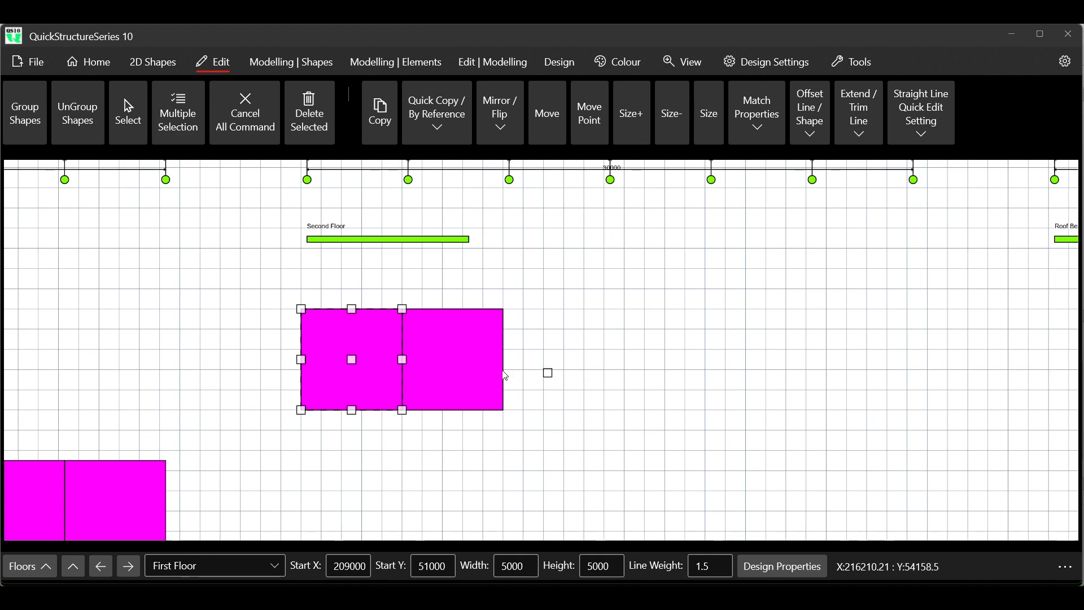
pyautogui.click(252, 130)
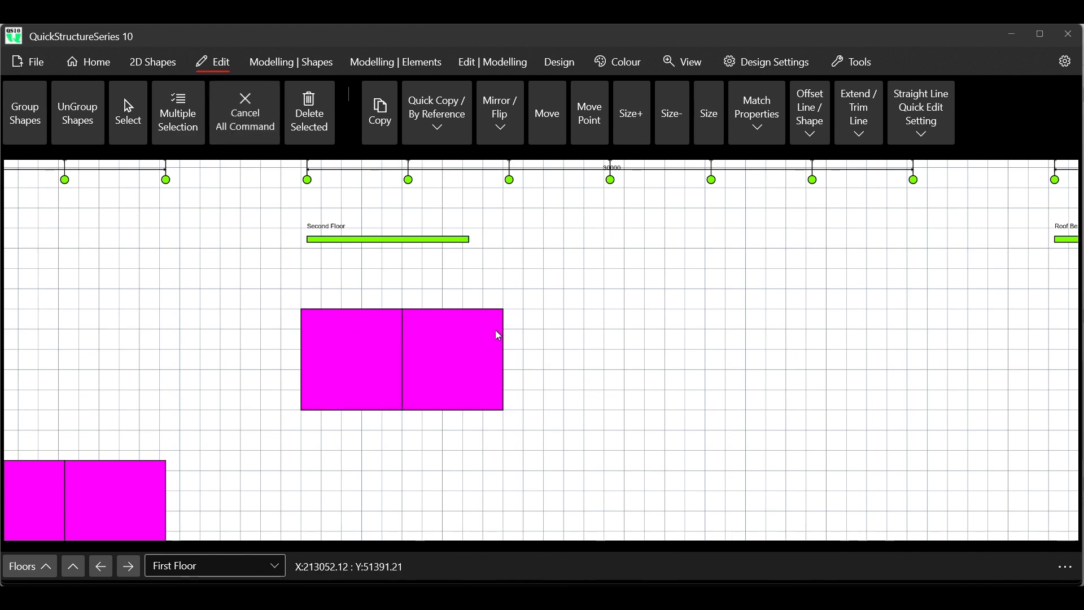
pyautogui.scroll(-3, 524, 393)
pyautogui.scroll(-3, 524, 393)
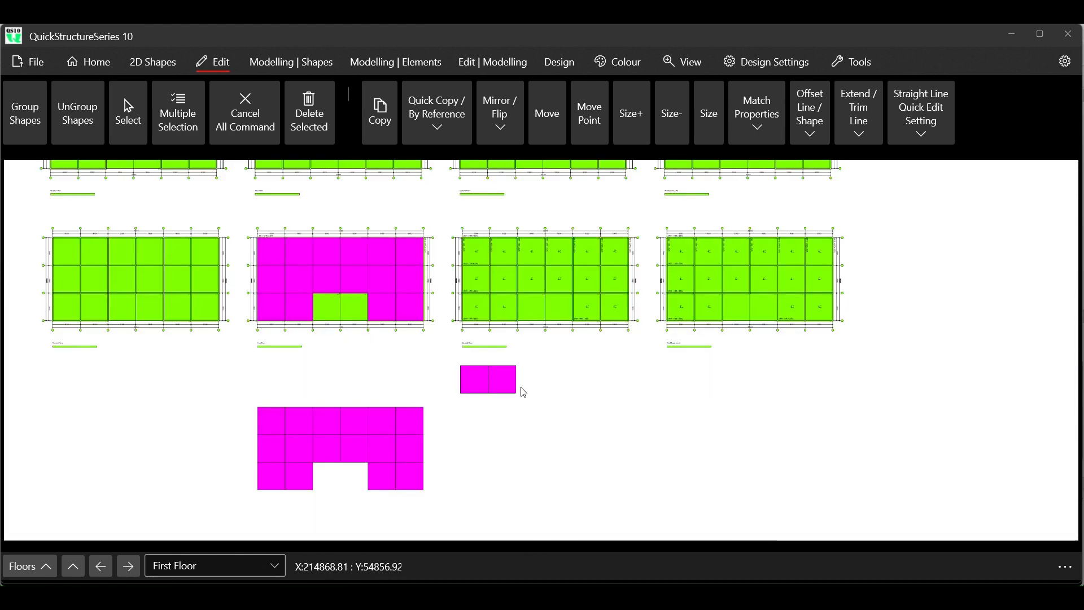